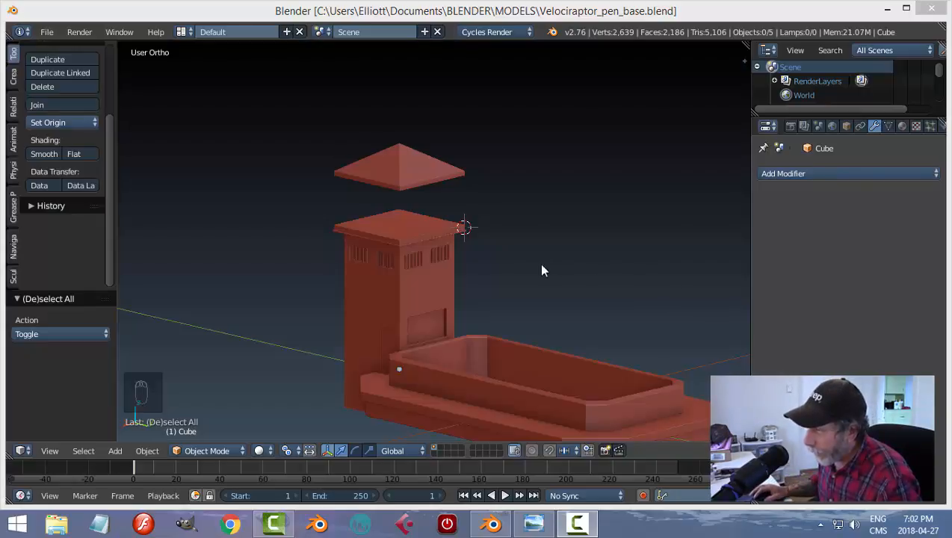
- Hide the pyramid roof floating above the tower
middle_click_drag(521, 295, 388, 247)
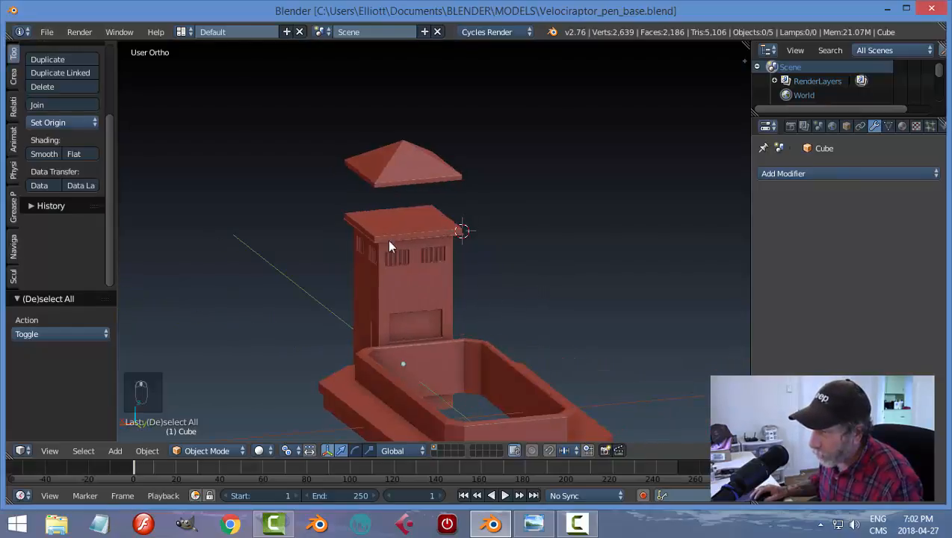
middle_click_drag(429, 398, 427, 362)
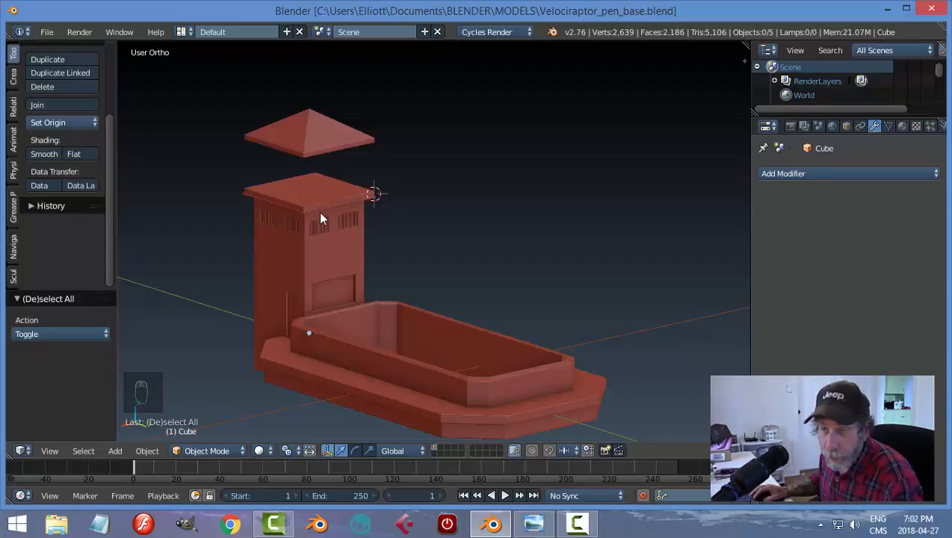
left_click(302, 139)
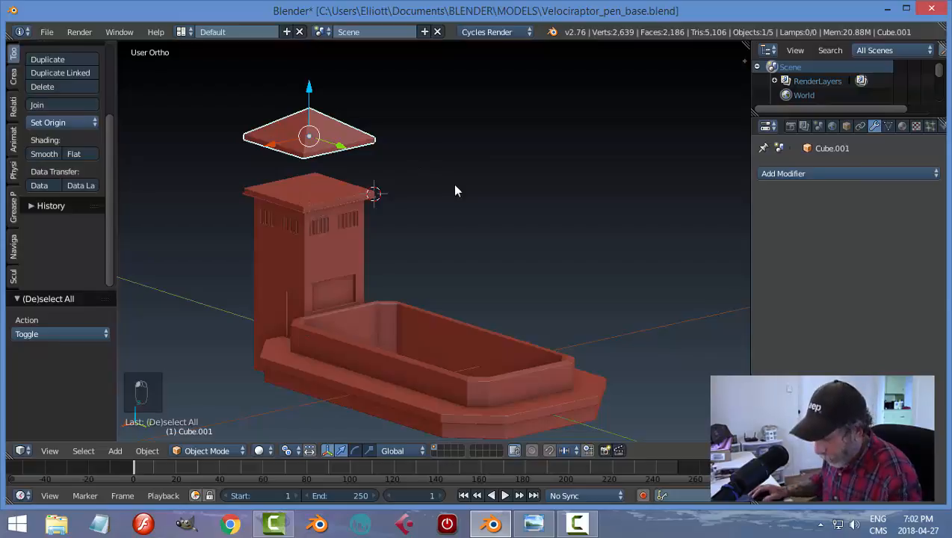
key("h")
- Snap the 3D cursor to the centre of the tower's top face in Edit Mode and return to Object Mode
left_click(313, 200)
key("Tab")
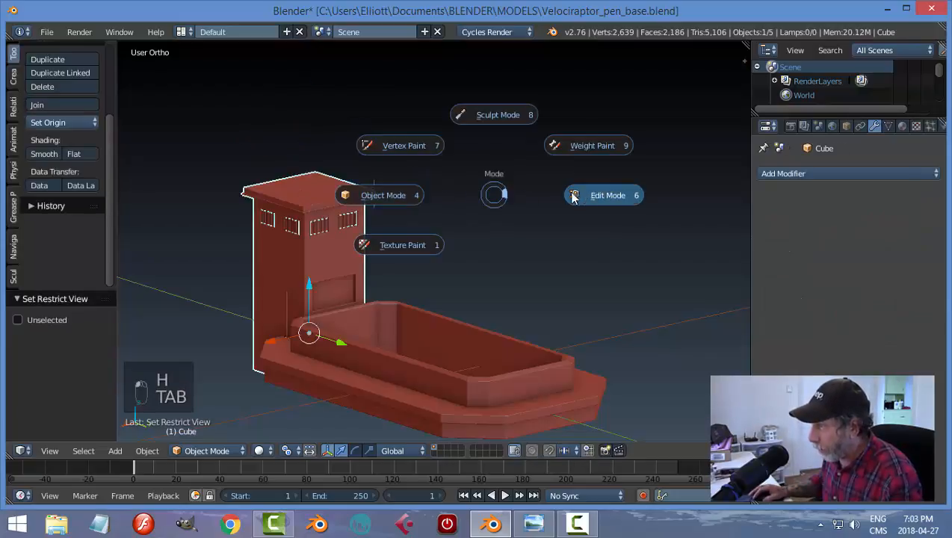
right_click(336, 186)
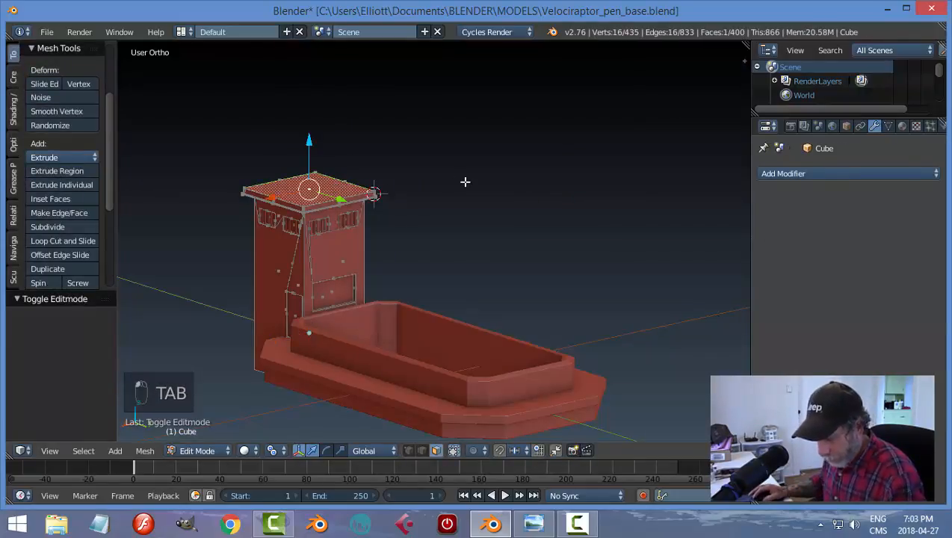
key("shift+s")
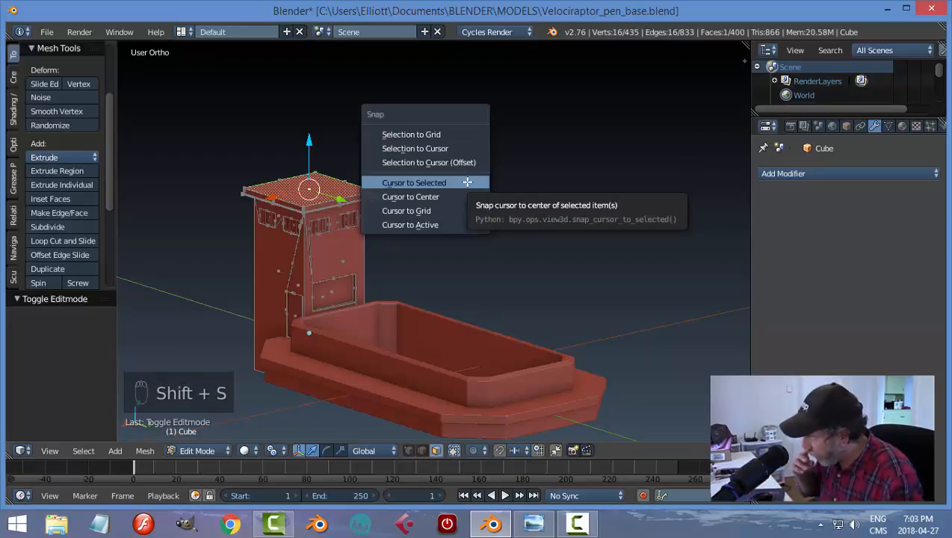
left_click(456, 182)
key("a")
key("Tab")
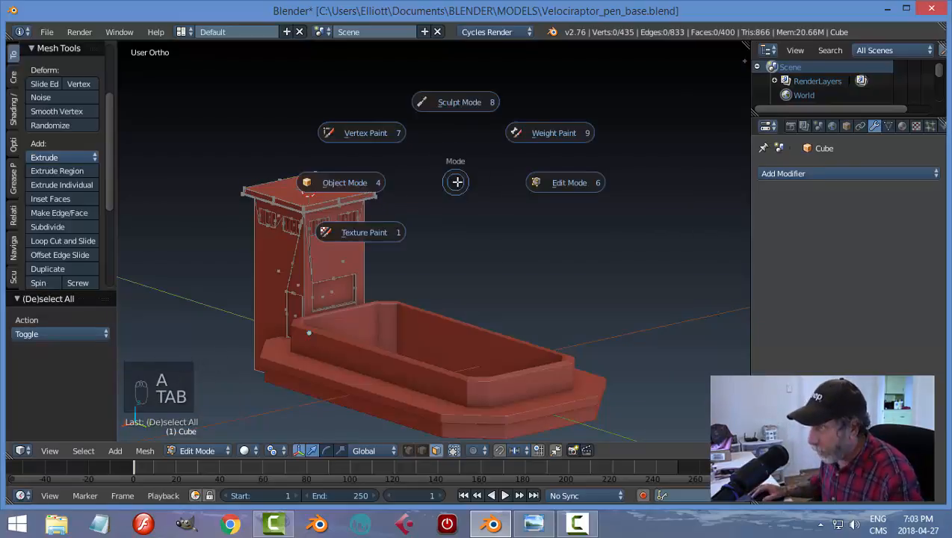
left_click(350, 183)
- Add a plane at the 3D cursor on the tower top and scale it to about 0.472, just inside the platform edge
key("KP_7")
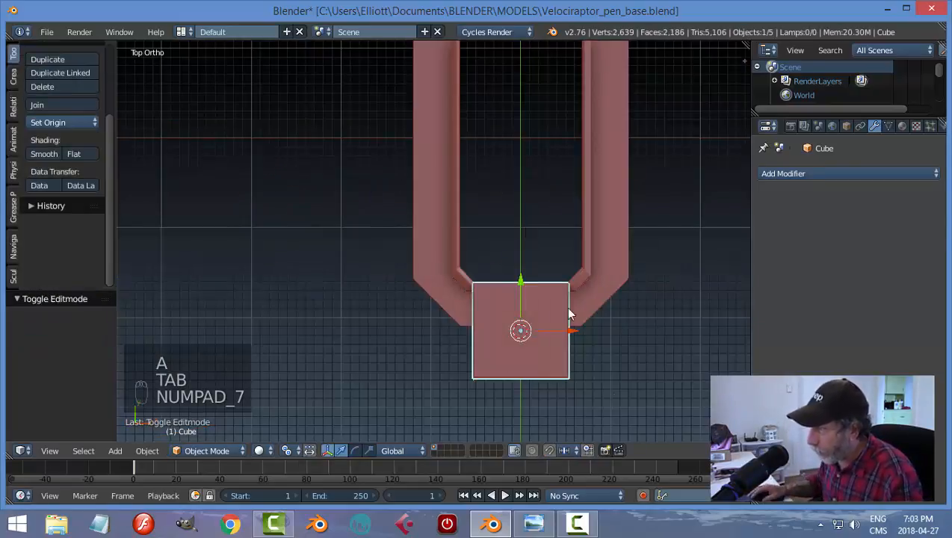
middle_click_drag(563, 341, 400, 254, "shift")
scroll(427, 290, "up", 2)
middle_click_drag(442, 211, 515, 207, "shift")
scroll(460, 252, "up", 1)
middle_click_drag(498, 238, 479, 256, "shift")
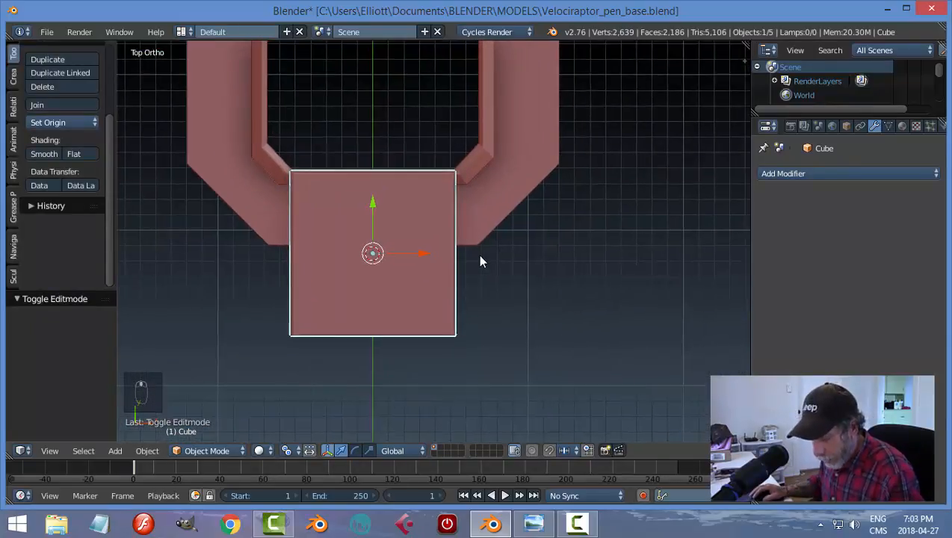
key("shift+a")
left_click(568, 255)
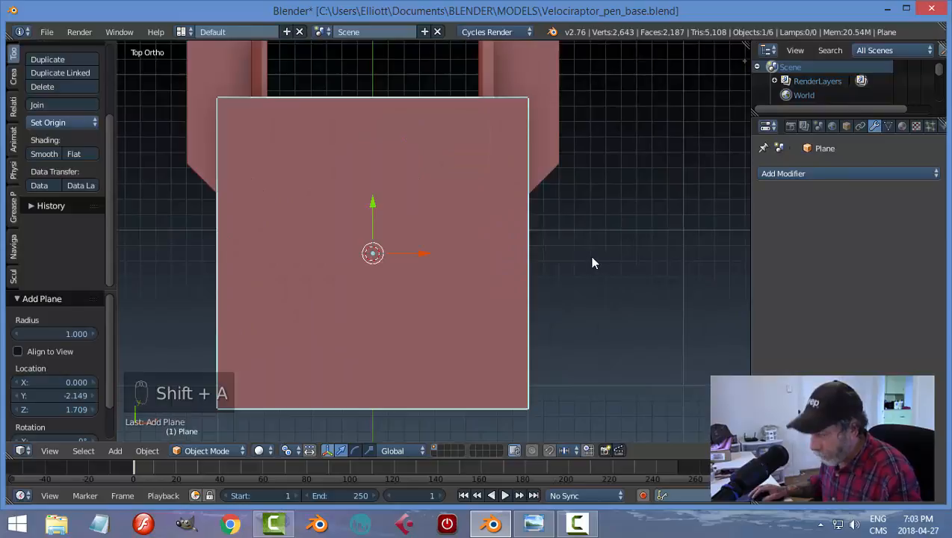
key("s")
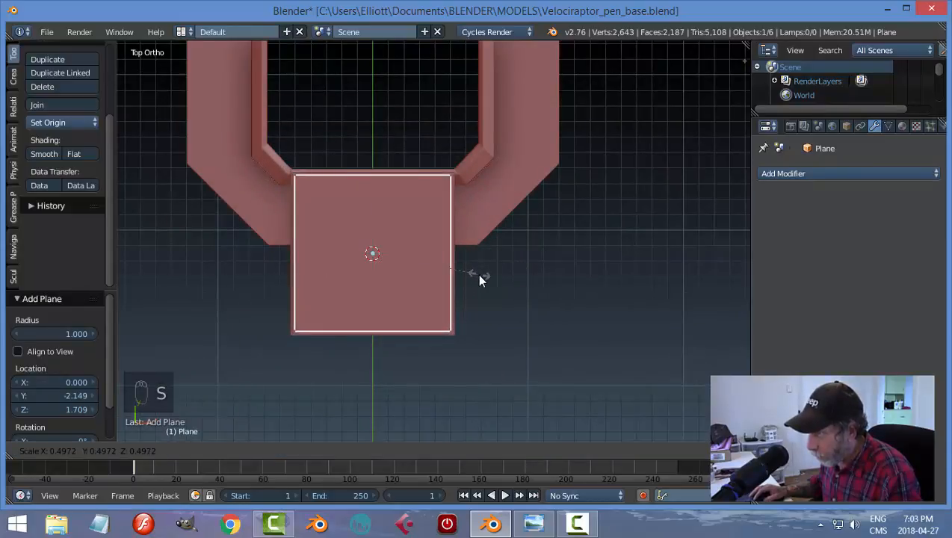
left_click(471, 278)
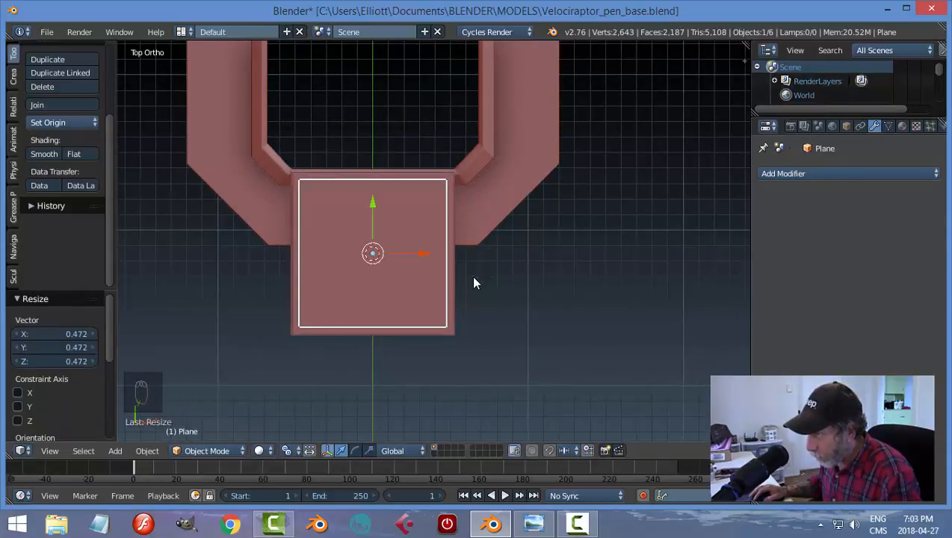
- Raise the plane about 0.015 along Z so it sits just above the tower platform
scroll(478, 269, "up", 2)
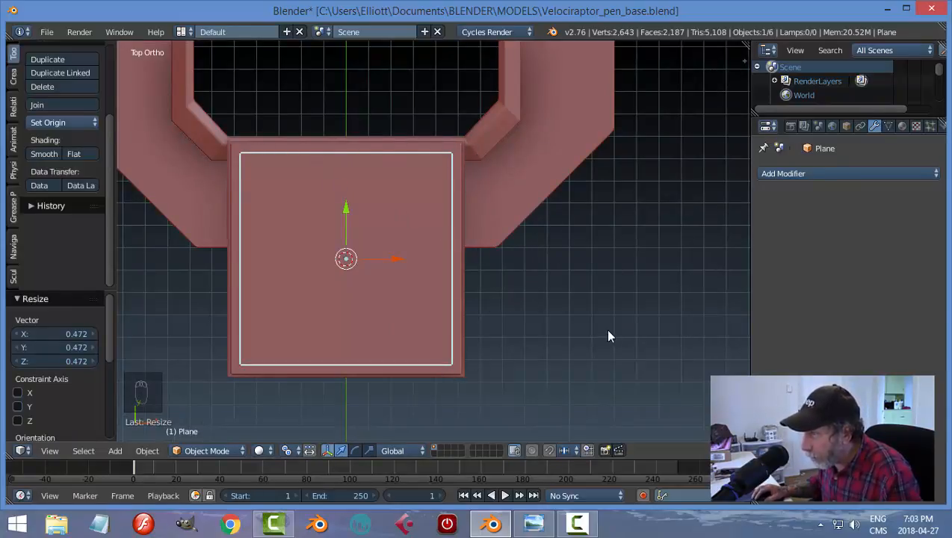
middle_click_drag(579, 322, 541, 249)
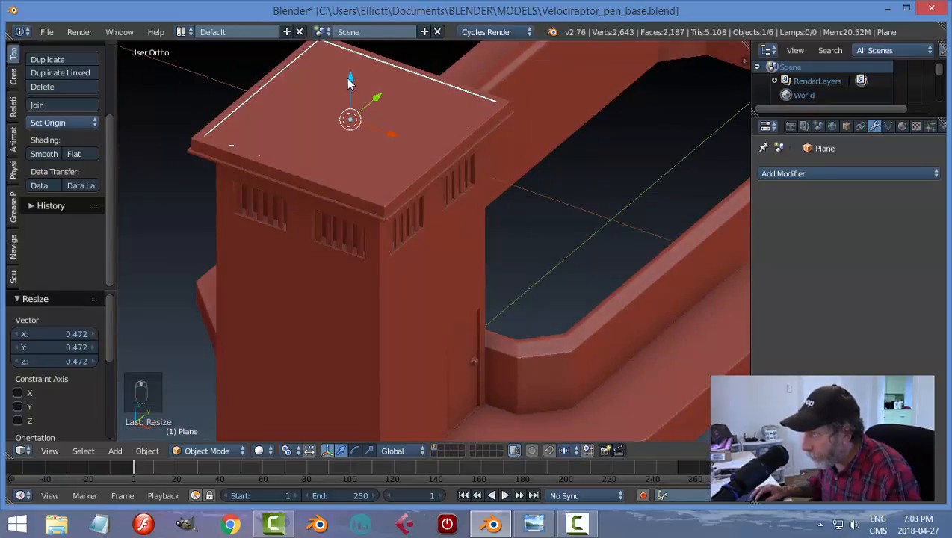
left_click_drag(348, 80, 345, 74)
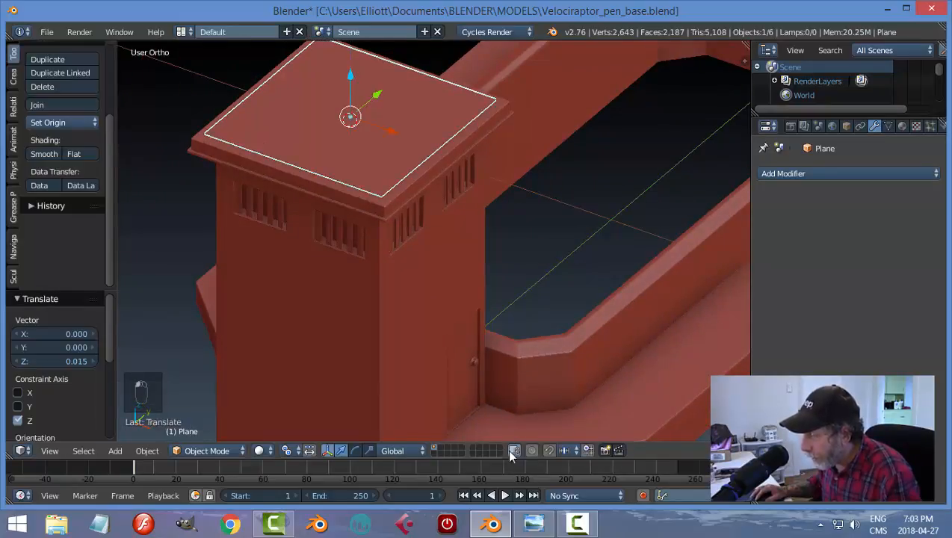
- Check the watchtower railing in the Windows Photo Viewer reference, and back in Blender enlarge the plane by about 1.023
left_click(533, 523)
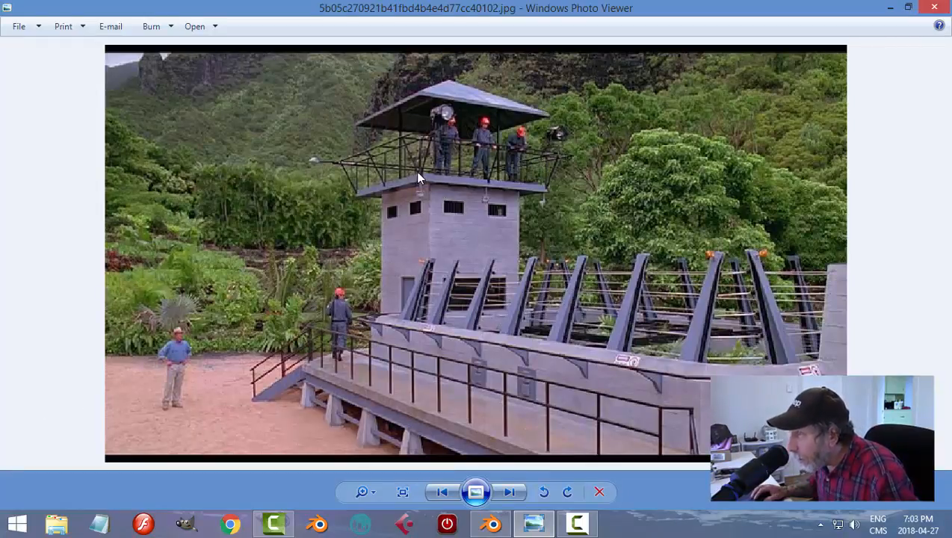
scroll(417, 163, "up", 1)
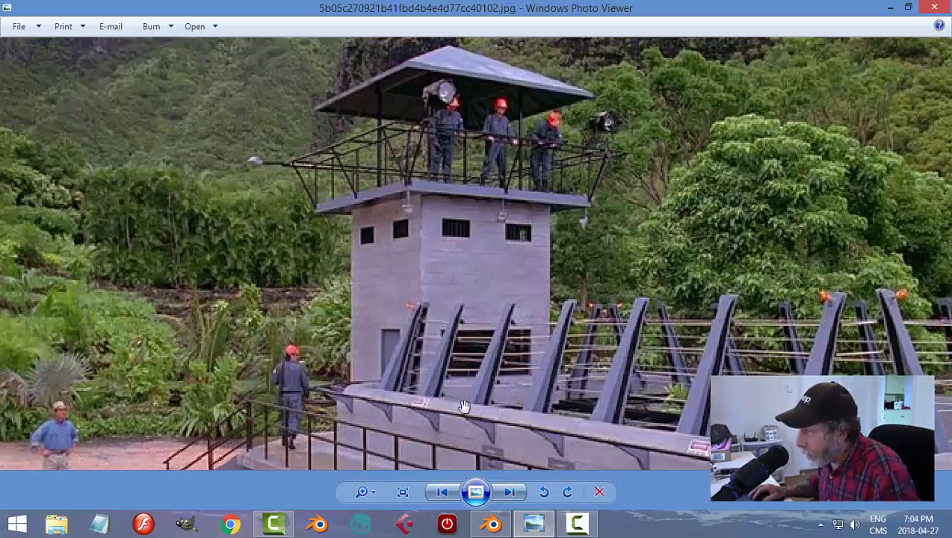
left_click(491, 523)
middle_click_drag(458, 272, 481, 307)
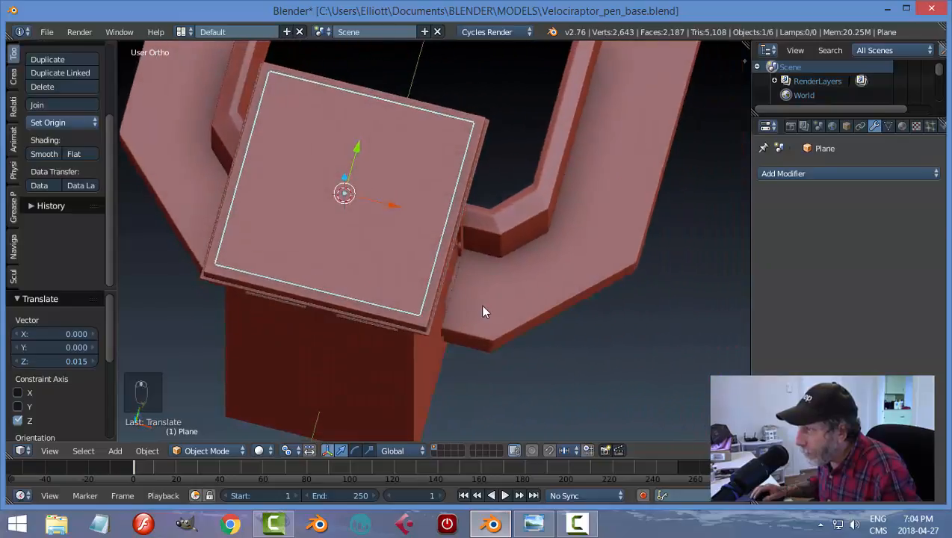
key("s")
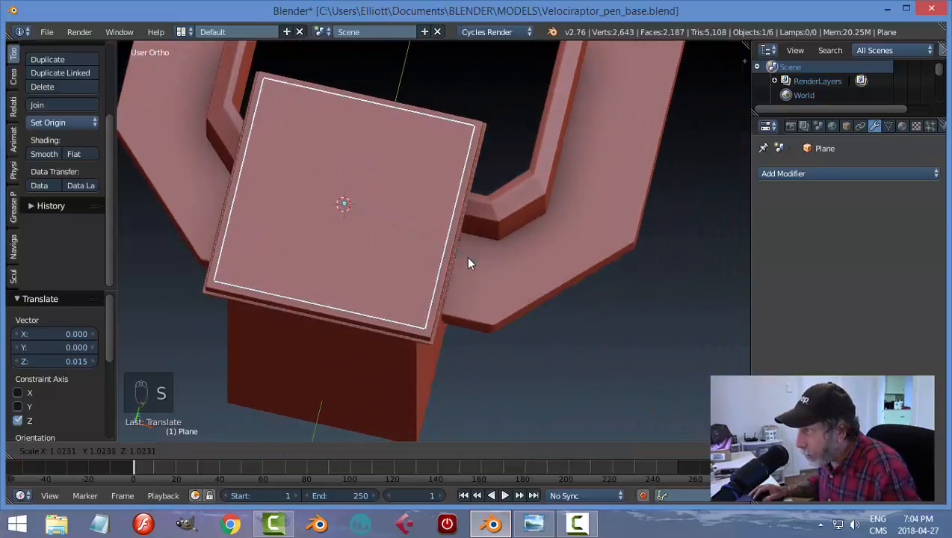
left_click(465, 255)
middle_click_drag(503, 256, 472, 225)
scroll(471, 225, "up", 2)
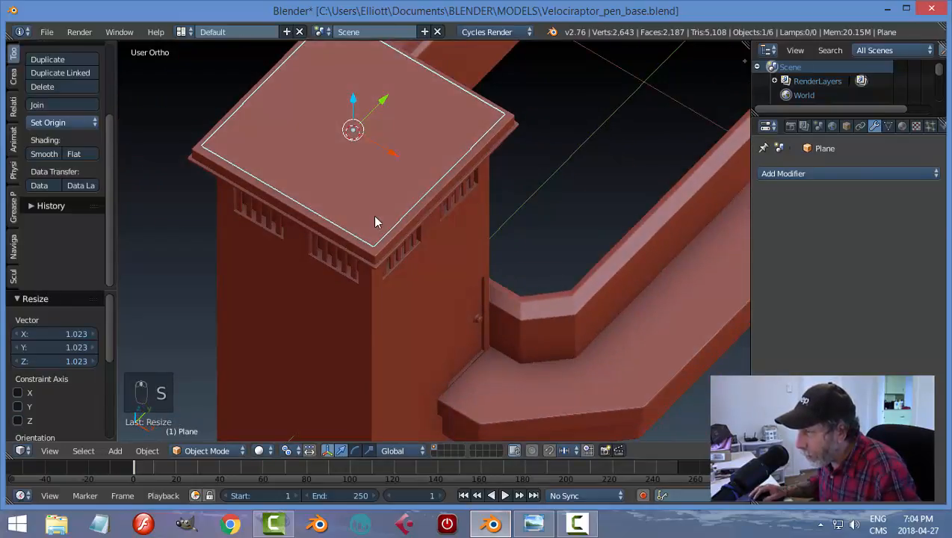
- Delete only the plane's face in Edit Mode with vertex selection, keeping its square outline
middle_click_drag(430, 173, 392, 217)
key("Tab")
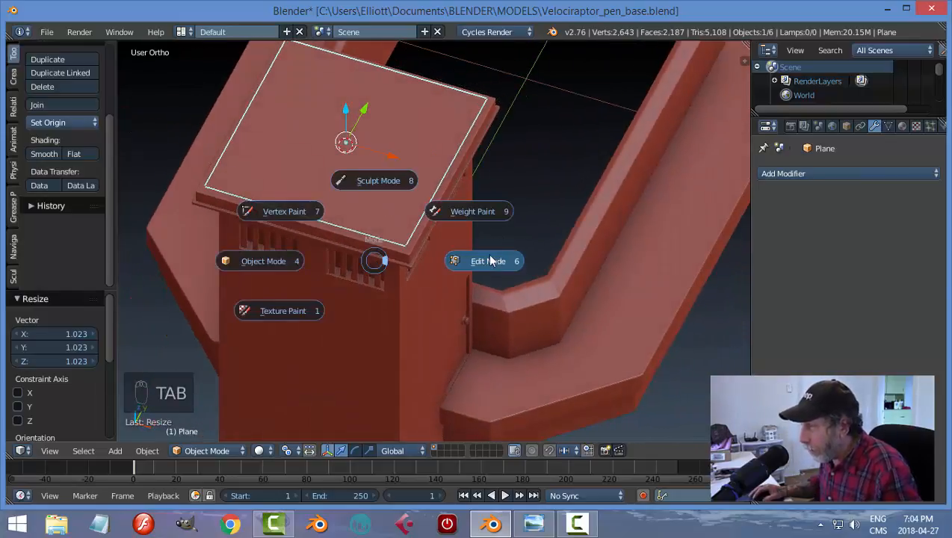
key("KP_7")
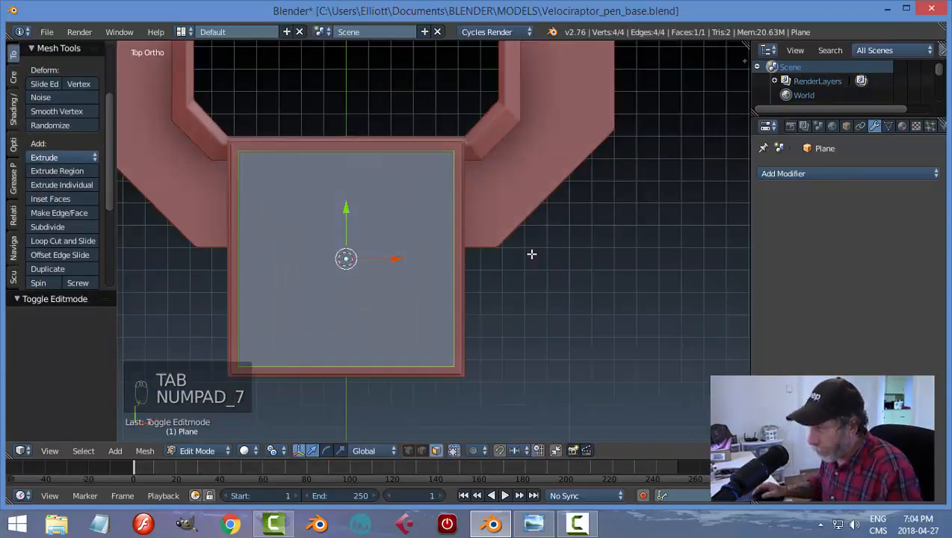
key("ctrl+Tab")
left_click(484, 226)
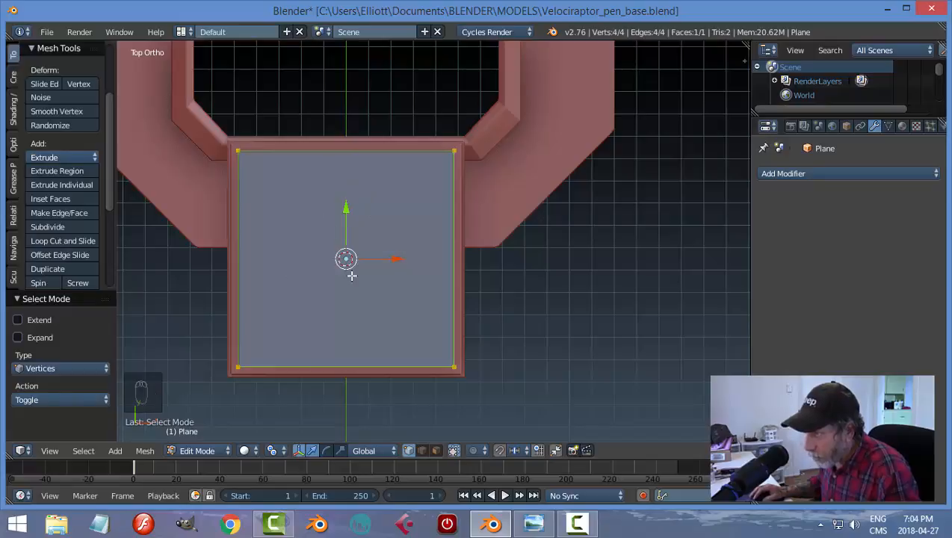
key("x")
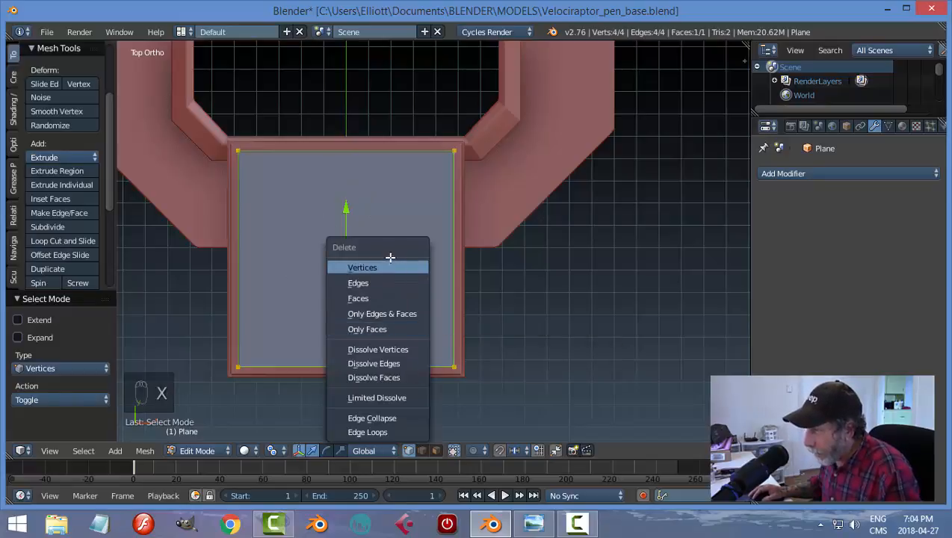
left_click(366, 329)
- Duplicate the whole square outline in place and scale the copy outward by about 1.36 and a further 1.023
middle_click_drag(522, 349, 490, 291)
key("a")
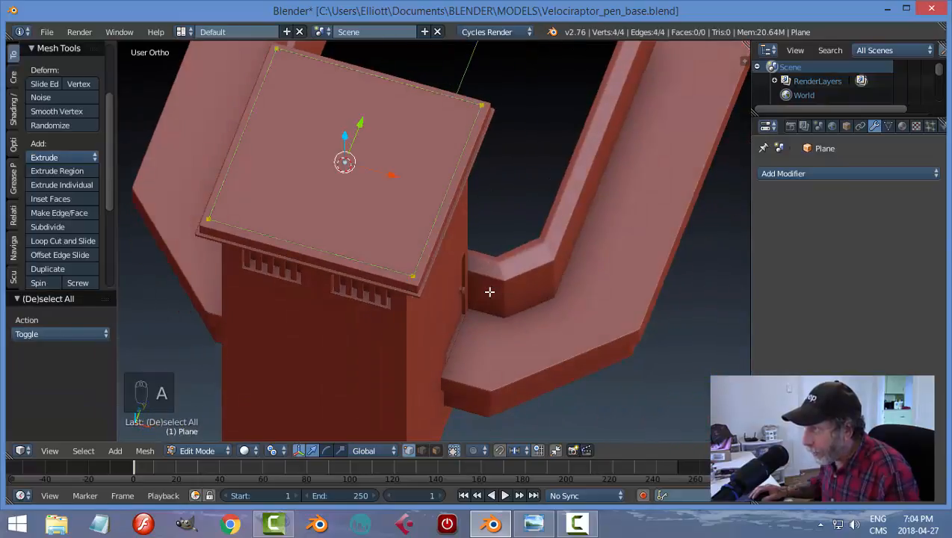
key("KP_7")
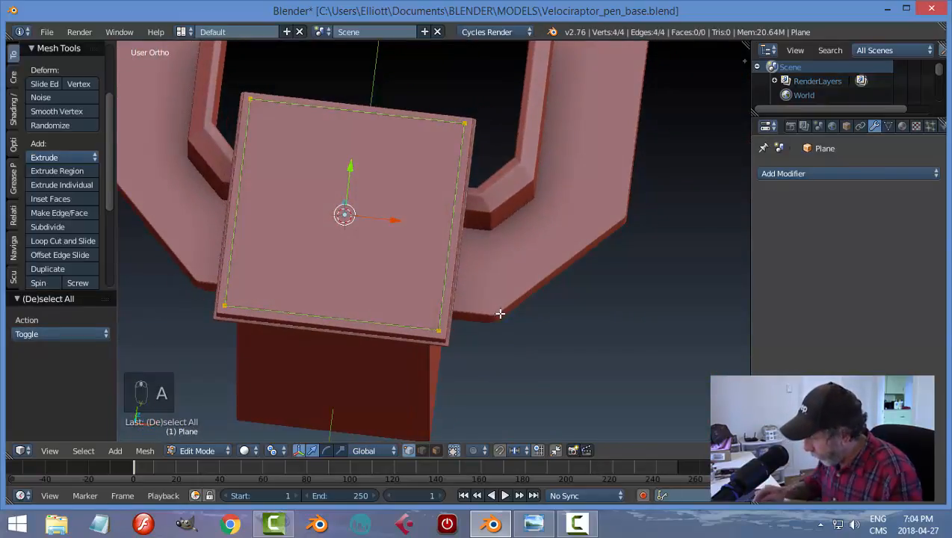
key("shift+d")
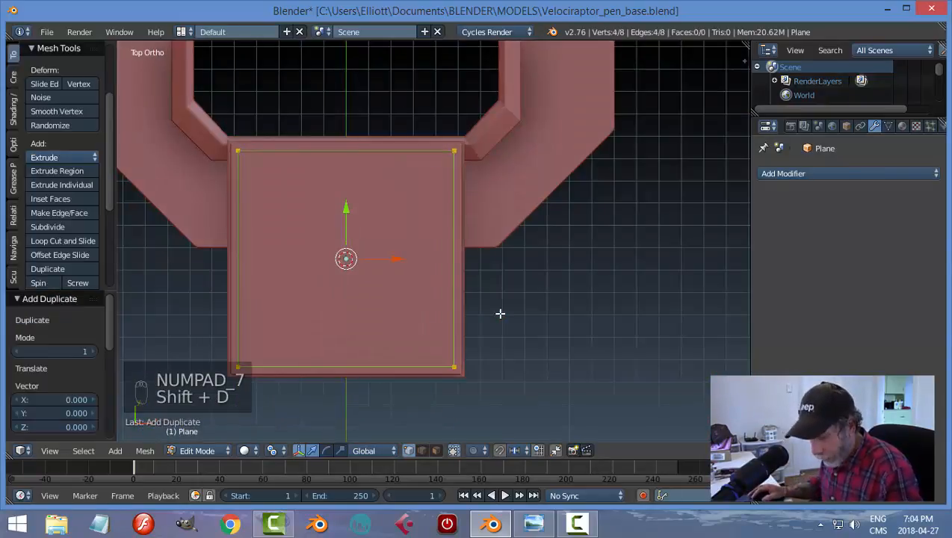
key("s")
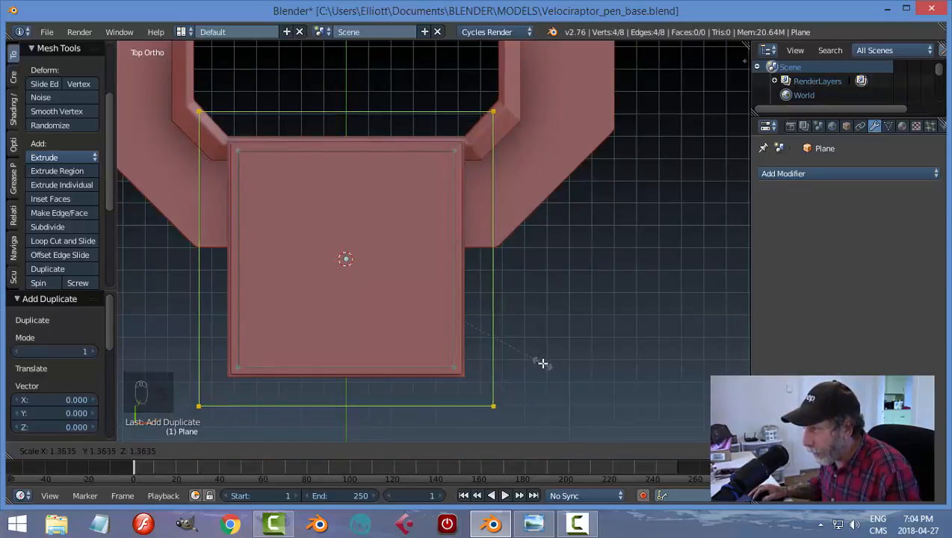
left_click(543, 363)
middle_click_drag(543, 363, 565, 337)
key("s")
left_click(577, 333)
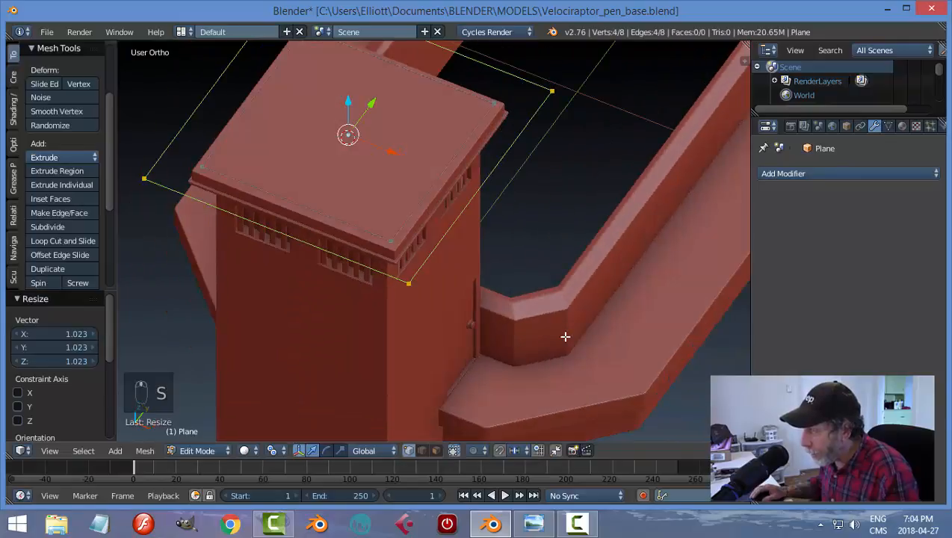
- Return to Object Mode and convert the two square outlines from mesh to a curve
key("a")
key("Tab")
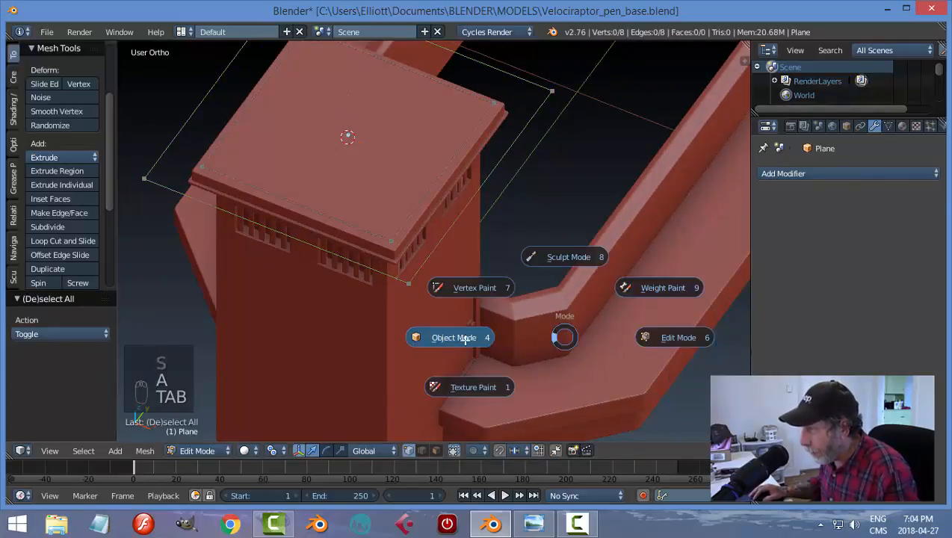
middle_click_drag(540, 330, 557, 317)
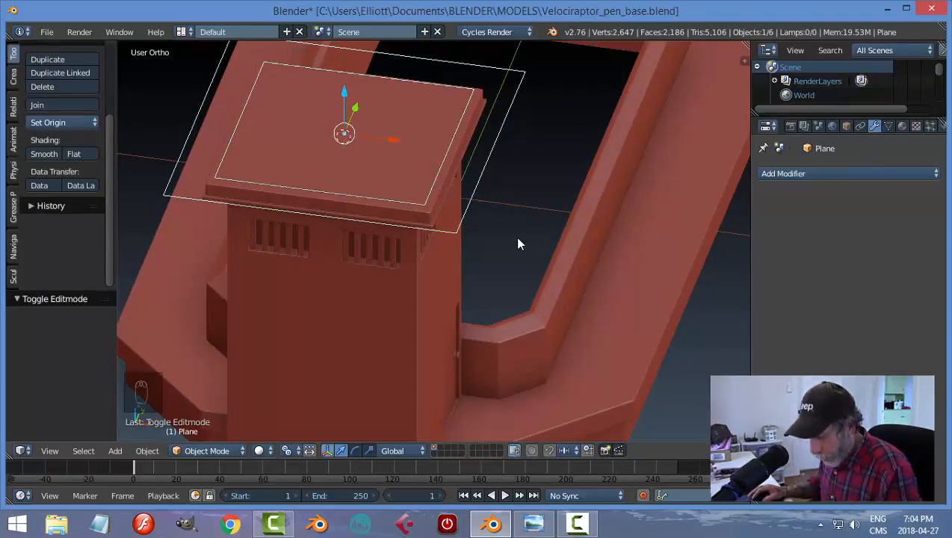
key("alt+c")
left_click(489, 220)
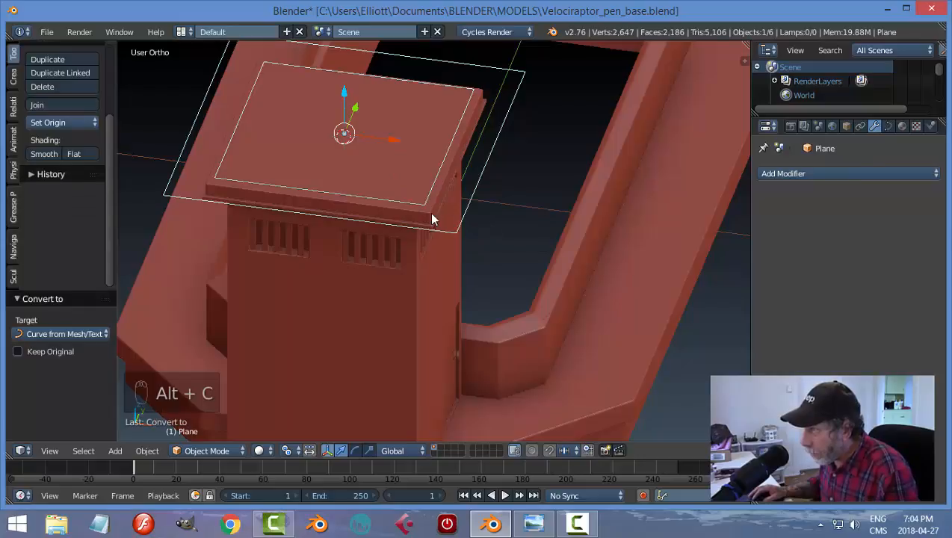
- Set the curve's bevel depth to 0.020 to give the two outlines thickness
left_click(887, 126)
left_click(883, 318)
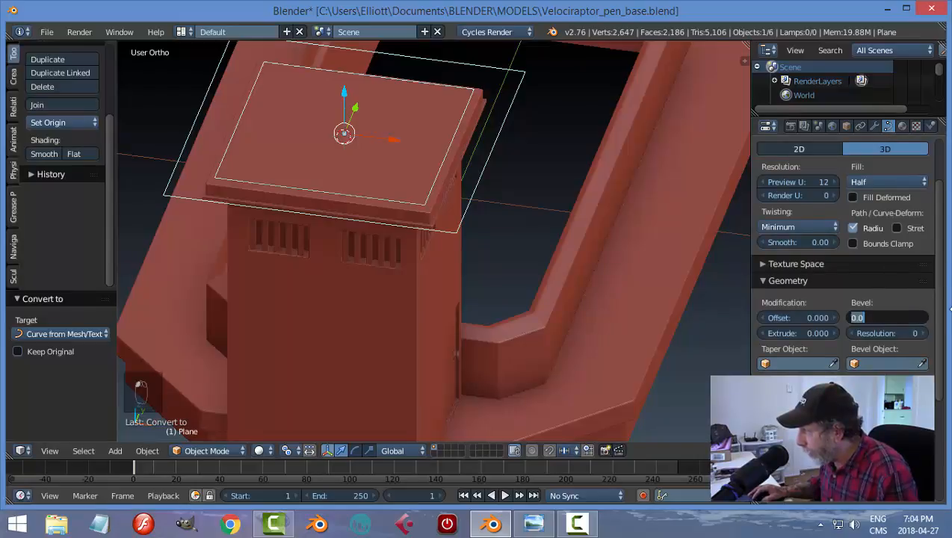
type("0.0")
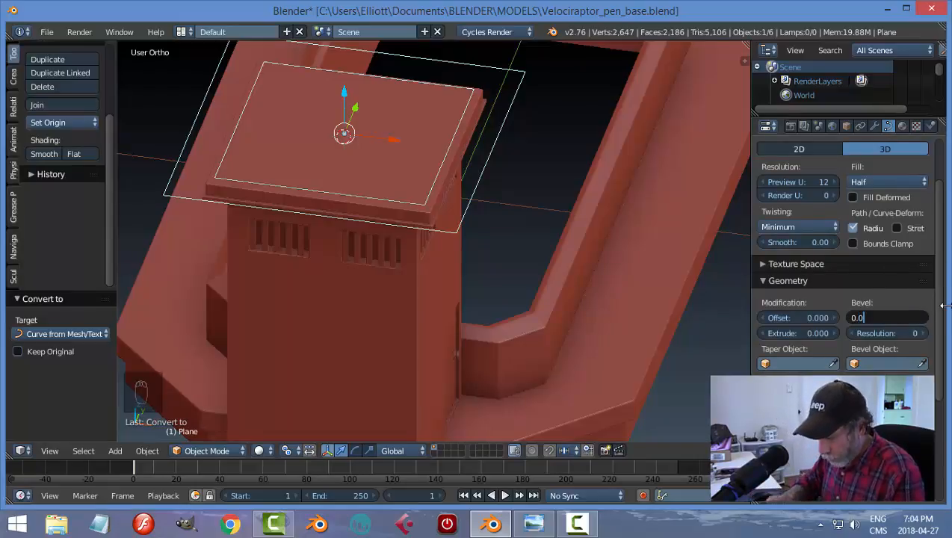
type("20")
key("Return")
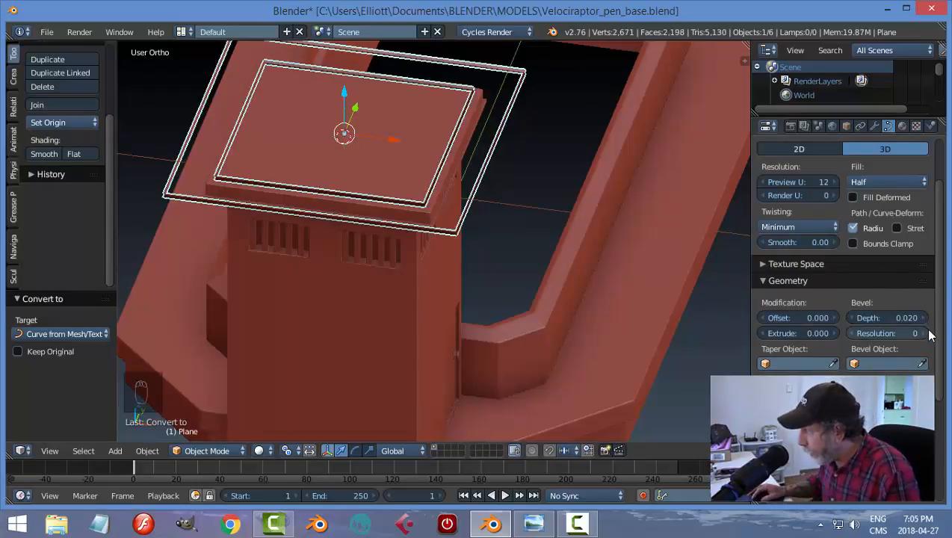
- Set the two outlines' bevel resolution to 2 and fill mode to Full, and shade them smooth
left_click(926, 334)
left_click(926, 333)
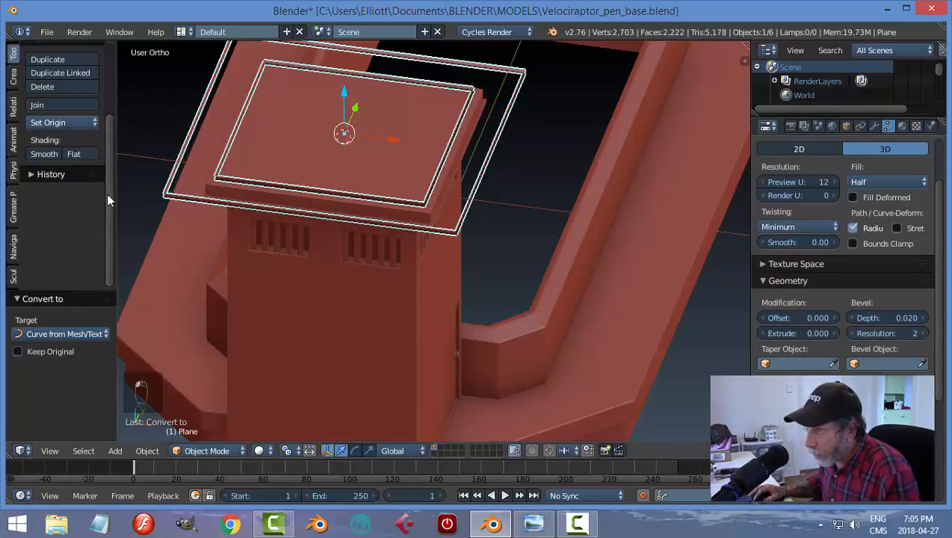
left_click(44, 154)
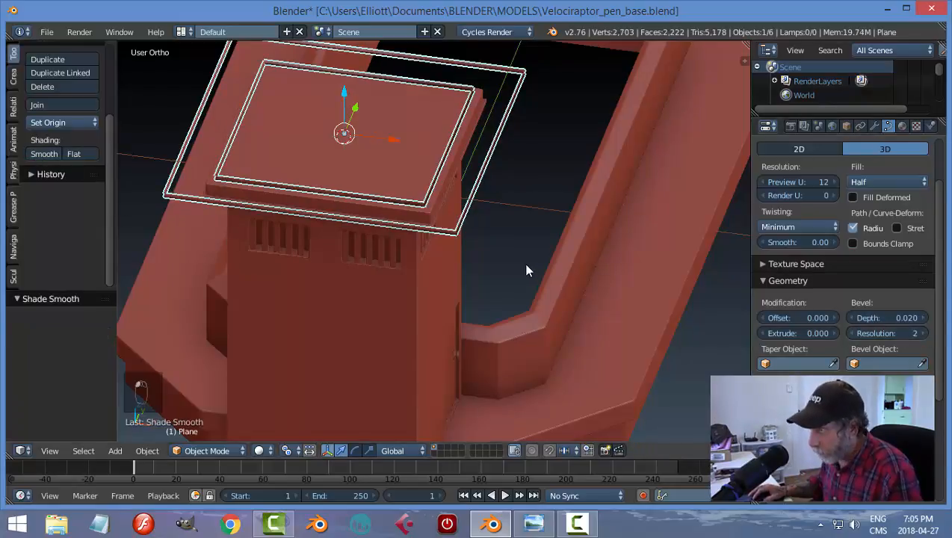
left_click(865, 183)
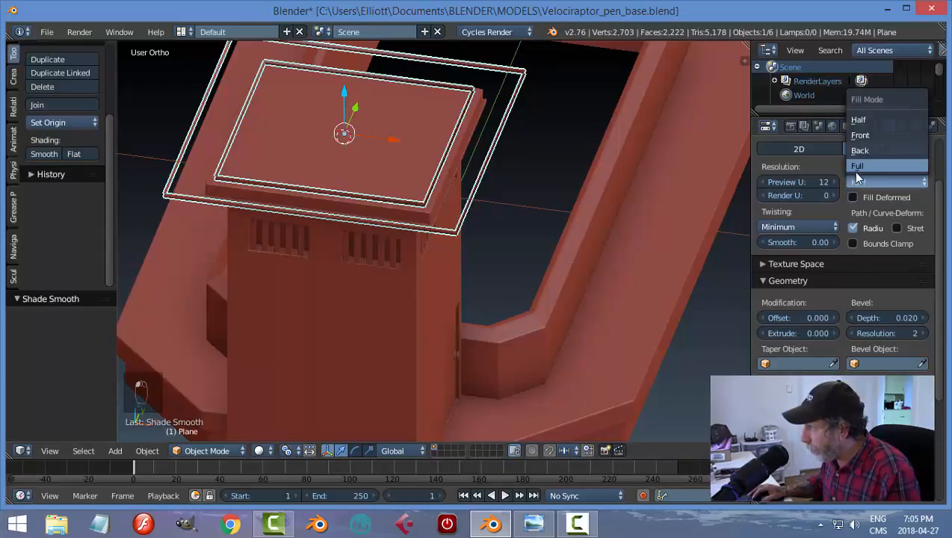
left_click(860, 165)
key("a")
- Raise the two square outlines by 0.253 along Z so they sit above the tower roof
scroll(588, 266, "up", 4)
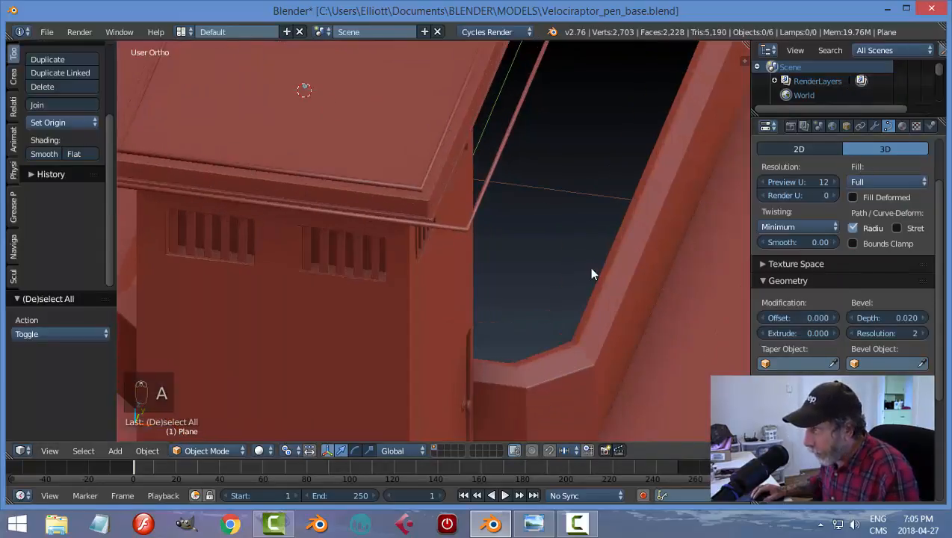
middle_click_drag(497, 287, 462, 249)
scroll(483, 238, "down", 3)
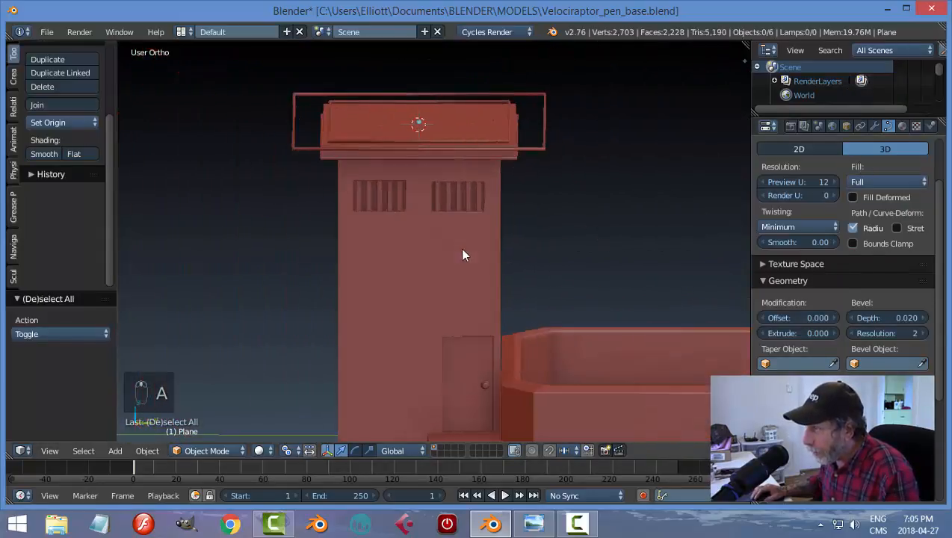
right_click(494, 153)
scroll(452, 138, "down", 3)
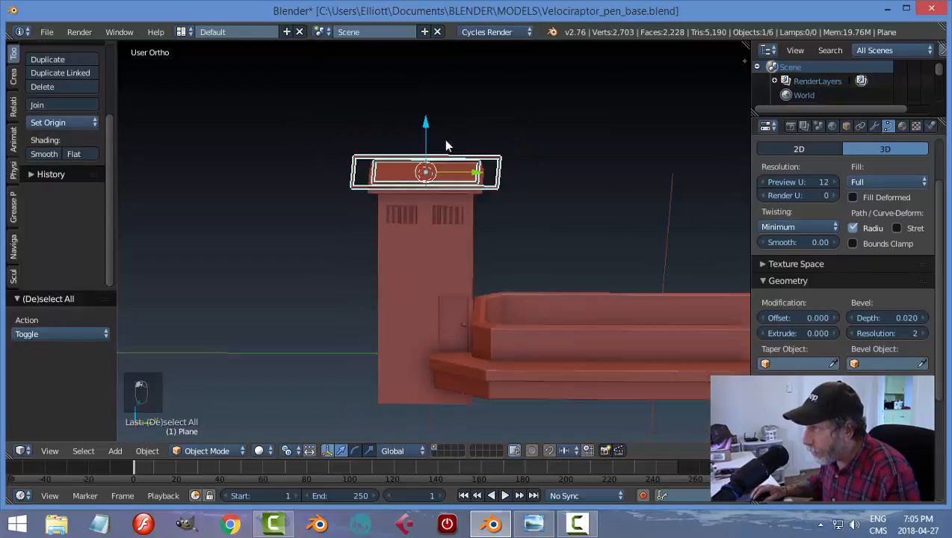
left_click_drag(427, 127, 430, 95)
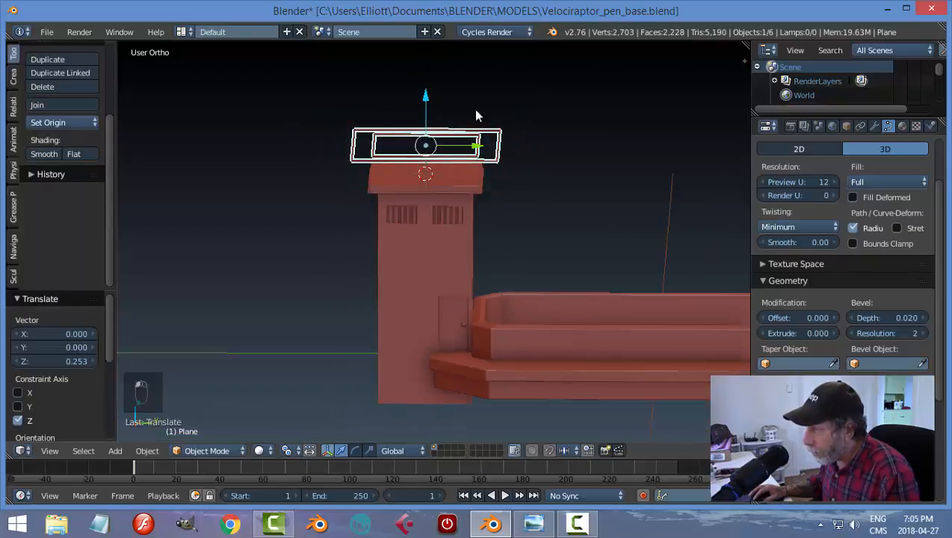
key("a")
- Duplicate one edge of the inner square outline in place, separate it into its own curve object, and return to Object Mode
middle_click_drag(552, 174, 587, 230)
scroll(527, 261, "up", 2)
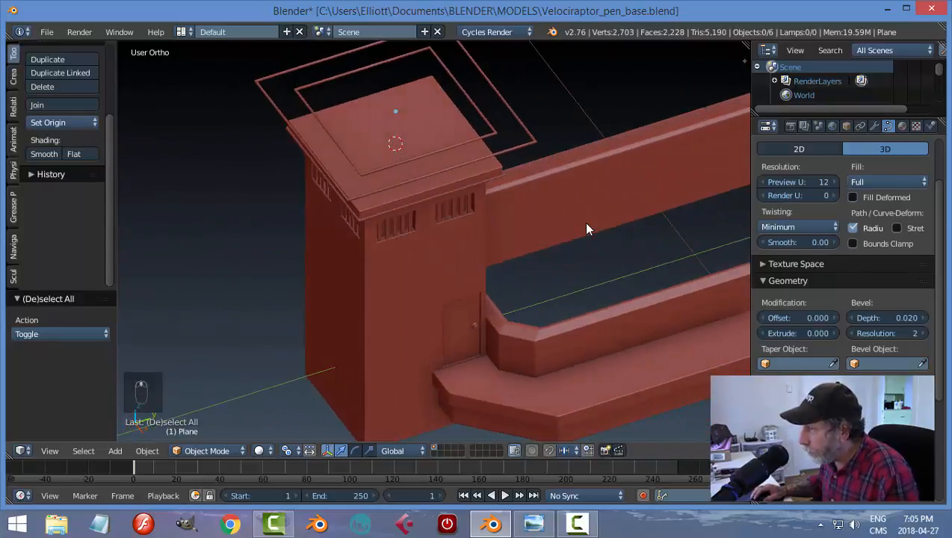
middle_click_drag(523, 214, 563, 194)
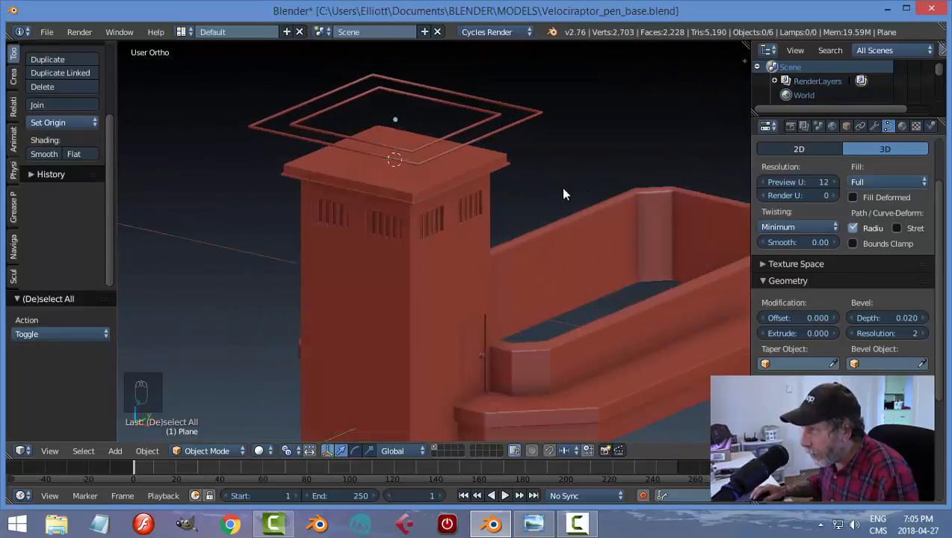
right_click(461, 138)
key("Tab")
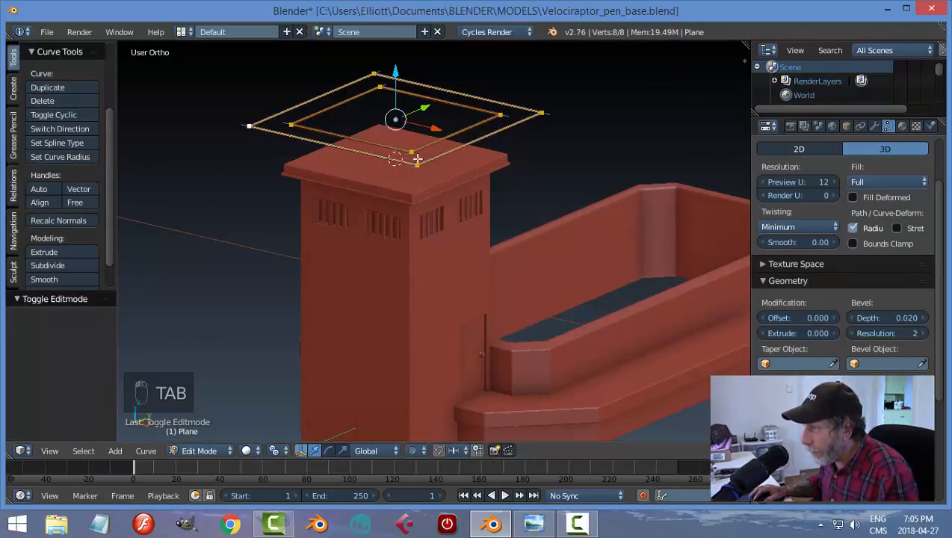
right_click(415, 156)
right_click(498, 114, "shift")
middle_click_drag(538, 185, 570, 206)
key("shift+d")
right_click(572, 209)
key("p")
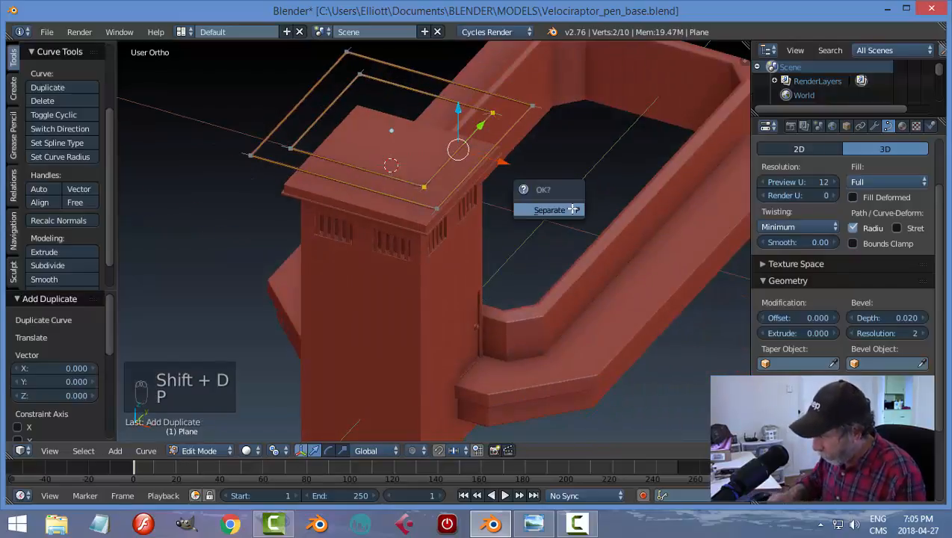
left_click(572, 208)
key("Tab")
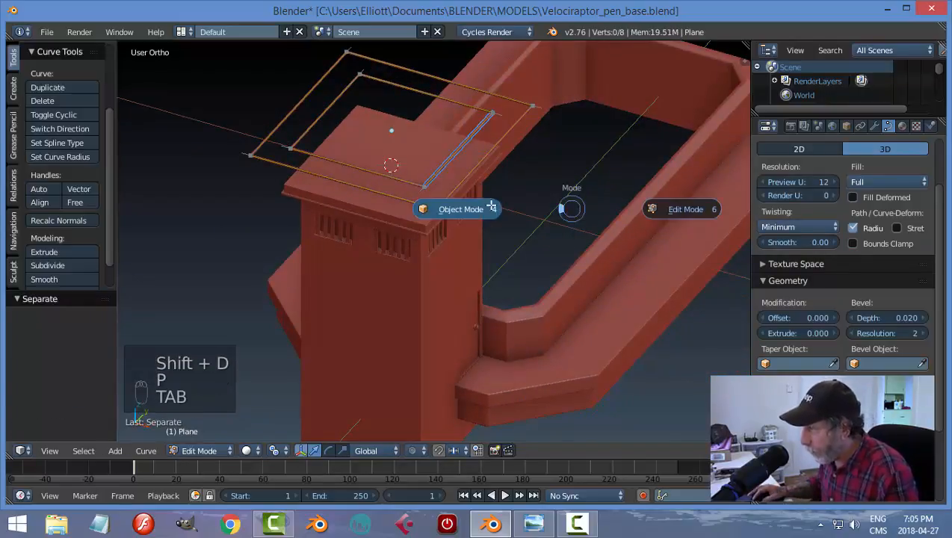
left_click(488, 206)
- Set the separated edge segment's origin to its geometry
right_click(461, 154)
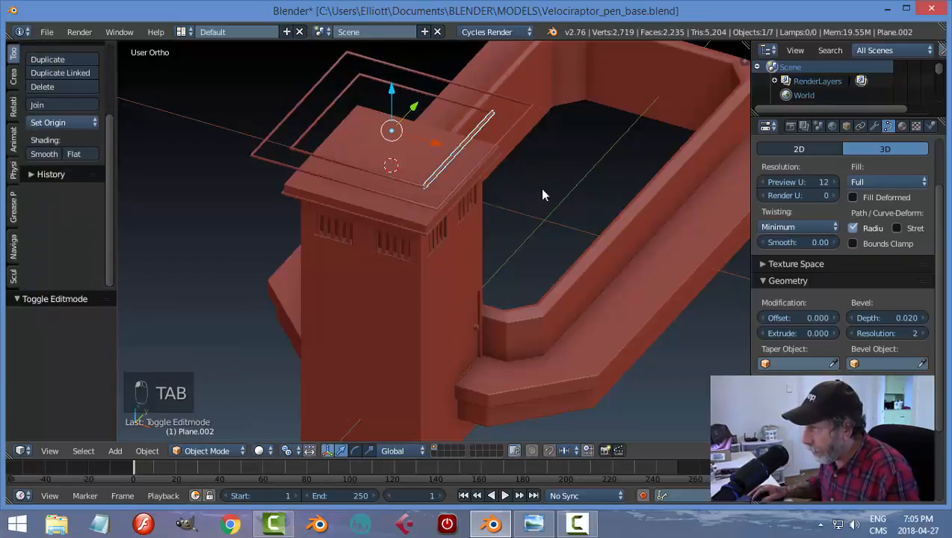
left_click(61, 123)
left_click(89, 157)
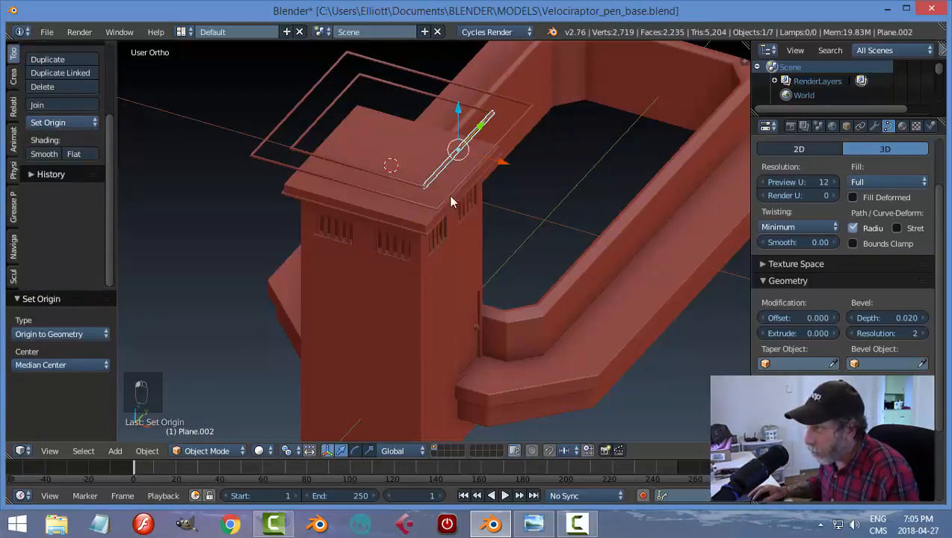
middle_click_drag(538, 200, 523, 241)
- Switch to the reference photo in Windows Photo Viewer, examine the posts of the watchtower railing, and return to Blender
left_click(533, 523)
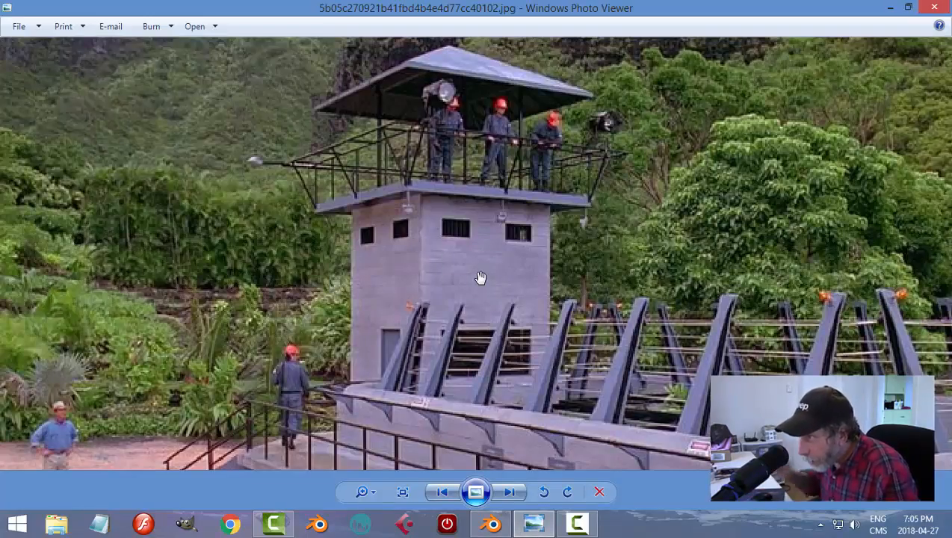
scroll(449, 246, "up", 2)
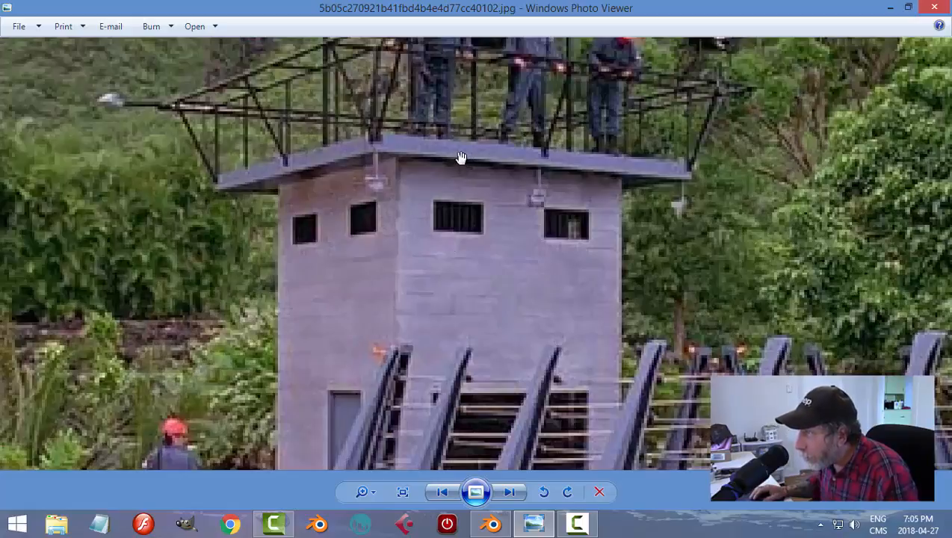
scroll(461, 157, "down", 2)
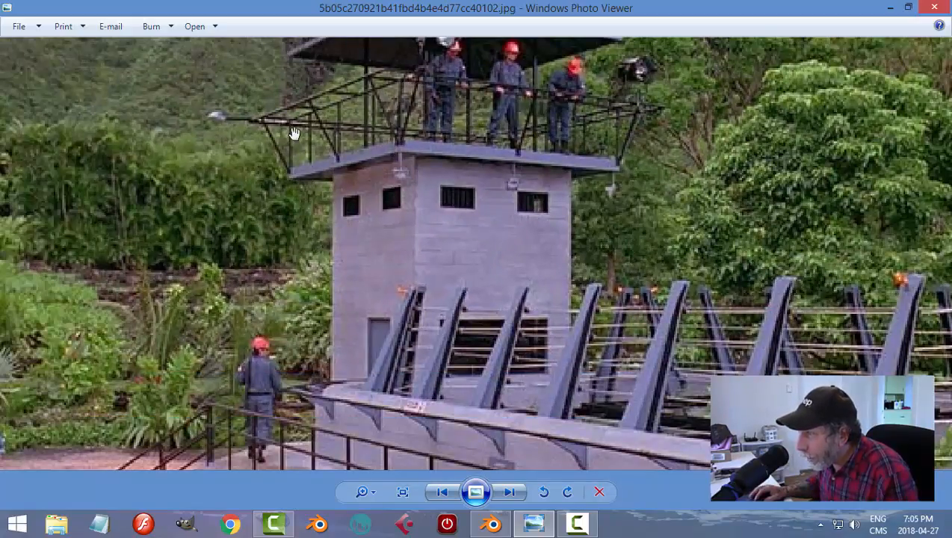
left_click(477, 523)
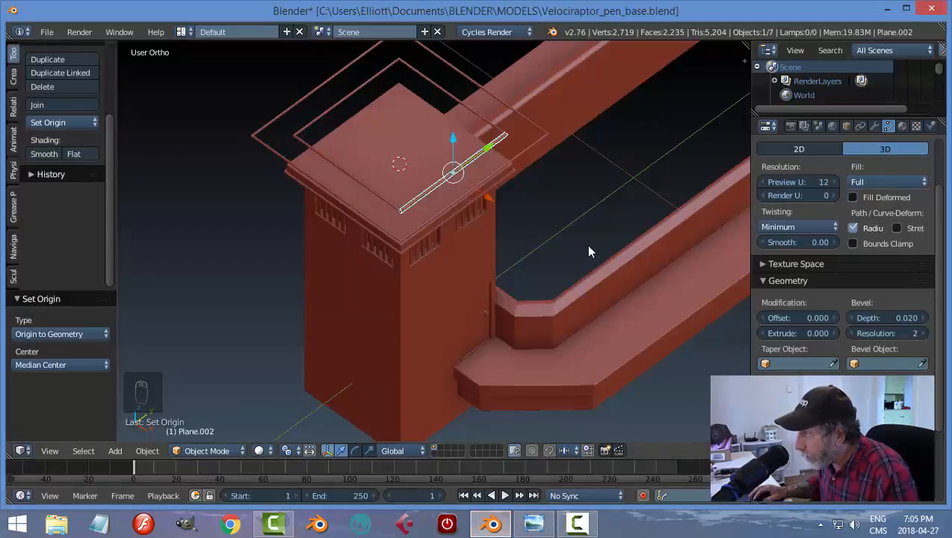
- Stand the segment upright by rotating it 90° about Z and 90° about Y, and move it 0.480 along Y to the inner outline's corner
middle_click_drag(587, 249, 546, 262)
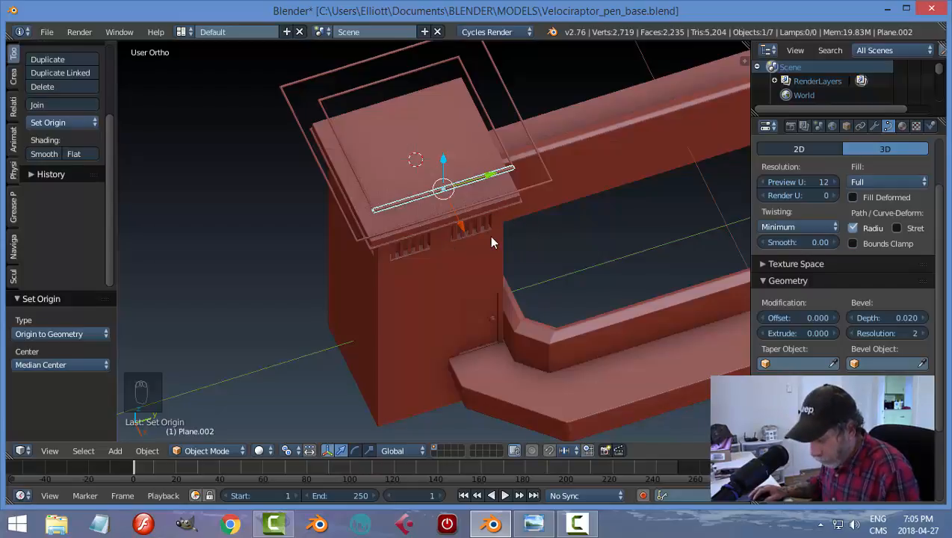
type("rz90")
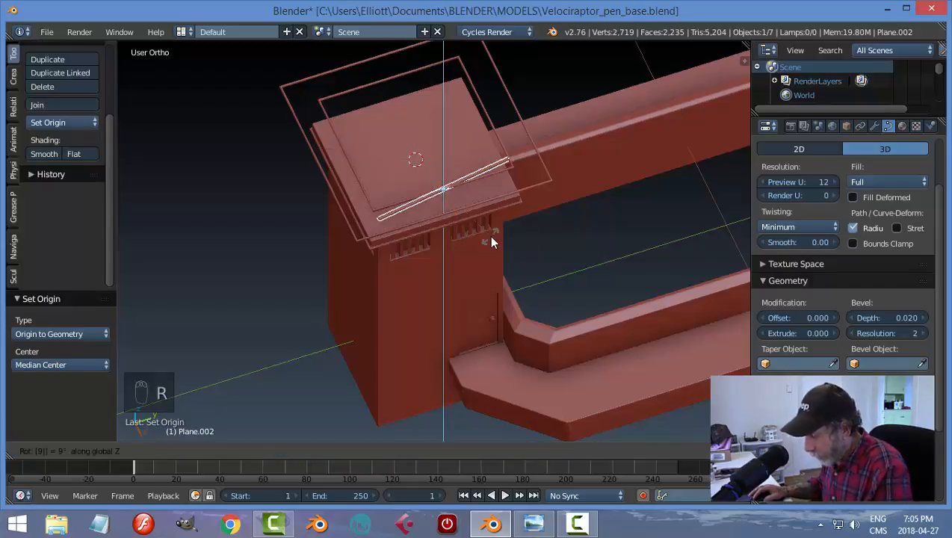
key("Return")
middle_click_drag(551, 259, 602, 227)
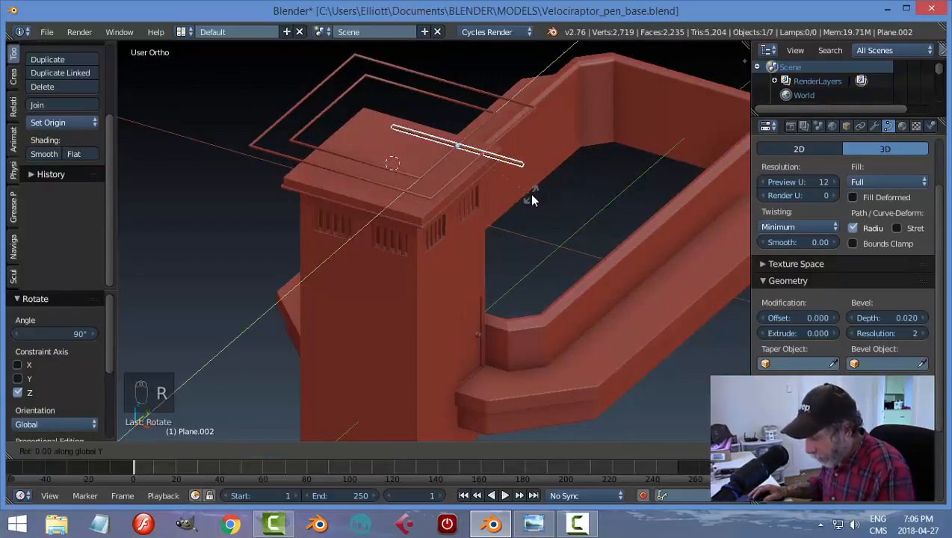
type("y90")
key("Return")
middle_click_drag(584, 193, 479, 218)
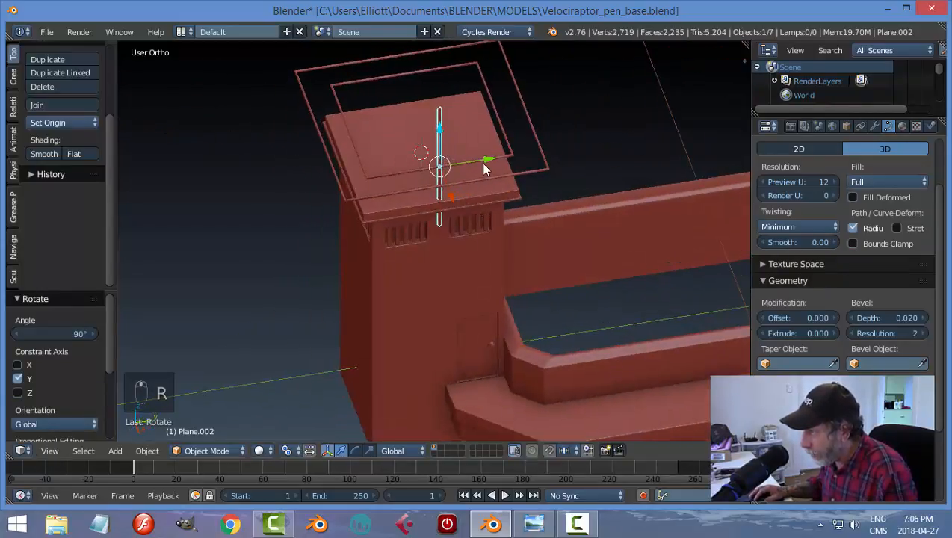
left_click_drag(502, 159, 566, 181)
- Shorten the upright post along Z to a little over a third of its length and lower it by 0.105 onto the platform
middle_click_drag(597, 218, 513, 235)
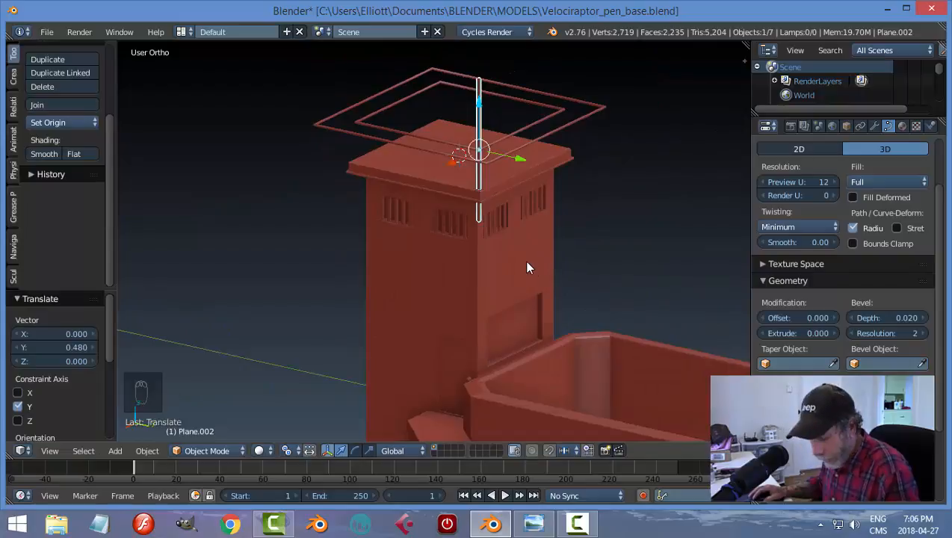
key("s")
key("z")
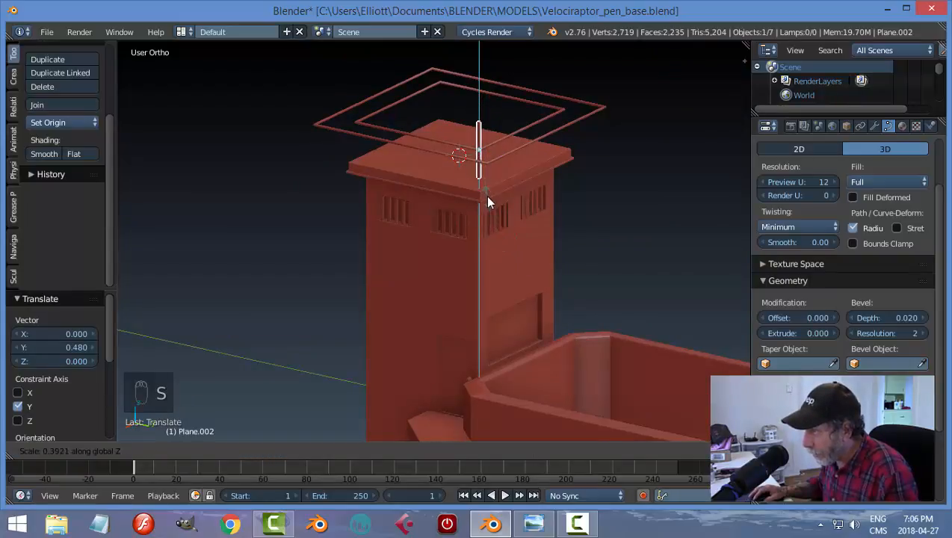
left_click(485, 195)
left_click_drag(480, 103, 484, 116)
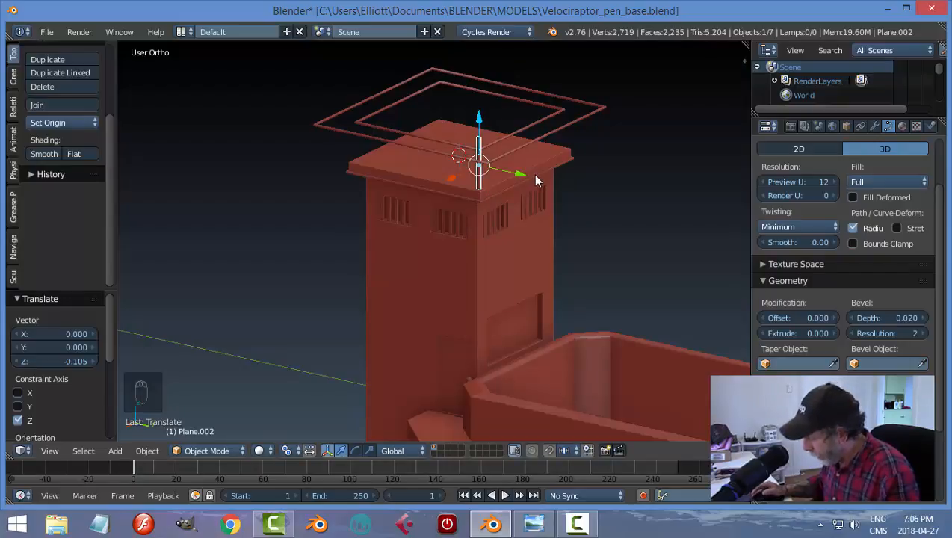
- Lower the post's upper end point in Edit Mode to meet the inner outline's corner, and return to Object Mode with nothing selected
key("Tab")
scroll(572, 201, "up", 3)
middle_click_drag(630, 168, 540, 290, "shift")
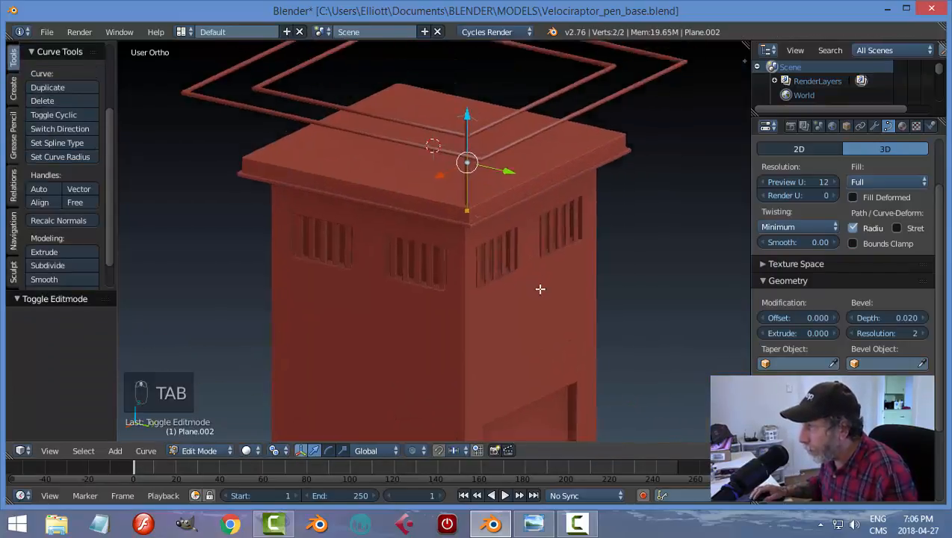
scroll(518, 277, "up", 3)
right_click(407, 140)
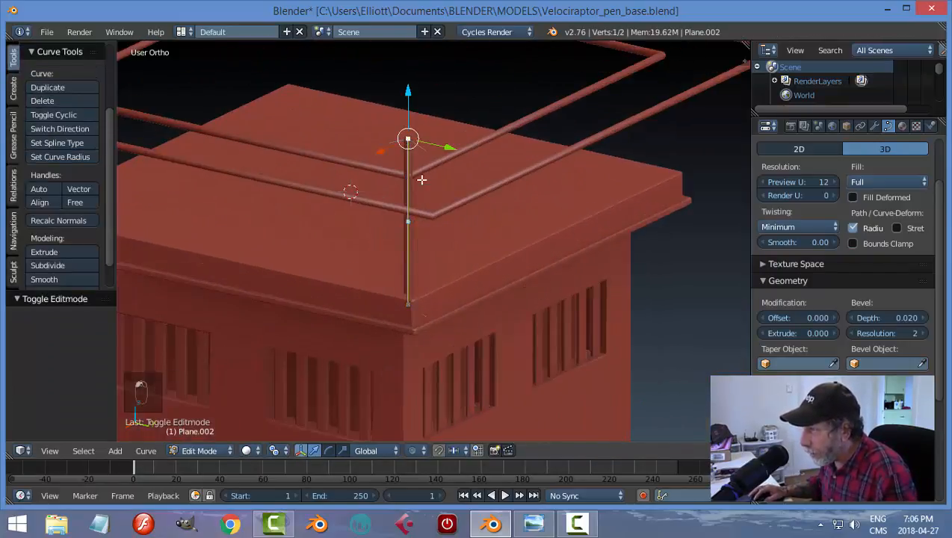
left_click_drag(408, 90, 410, 127)
key("a")
key("Tab")
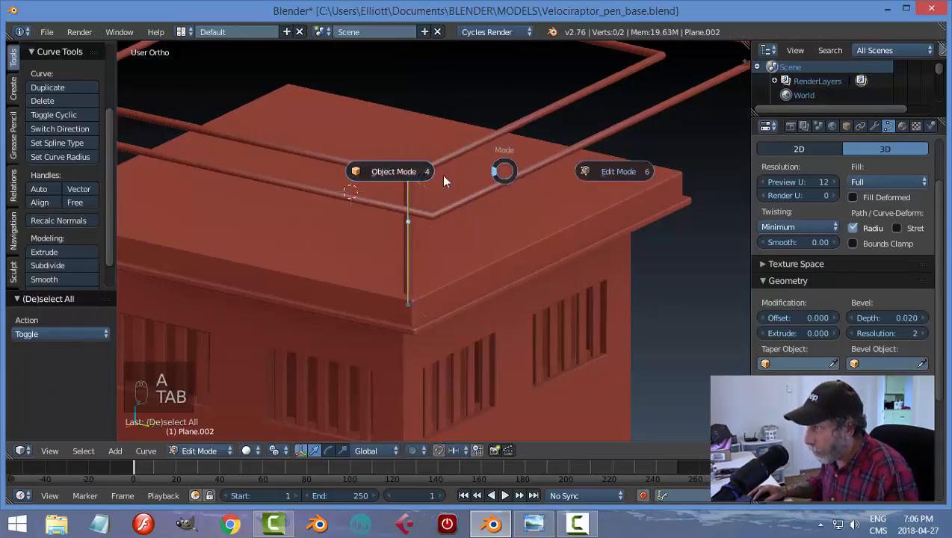
left_click(440, 176)
key("a")
- Duplicate the corner post and move the copy -0.965 along X to the adjacent corner of the inner outline
scroll(534, 204, "down", 2)
middle_click_drag(535, 205, 402, 318)
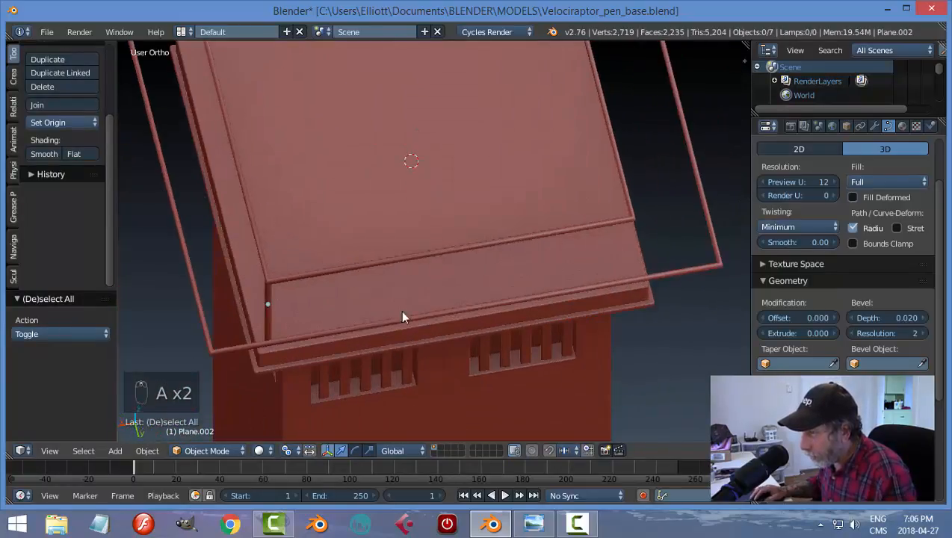
right_click(266, 296)
middle_click_drag(266, 296, 424, 292)
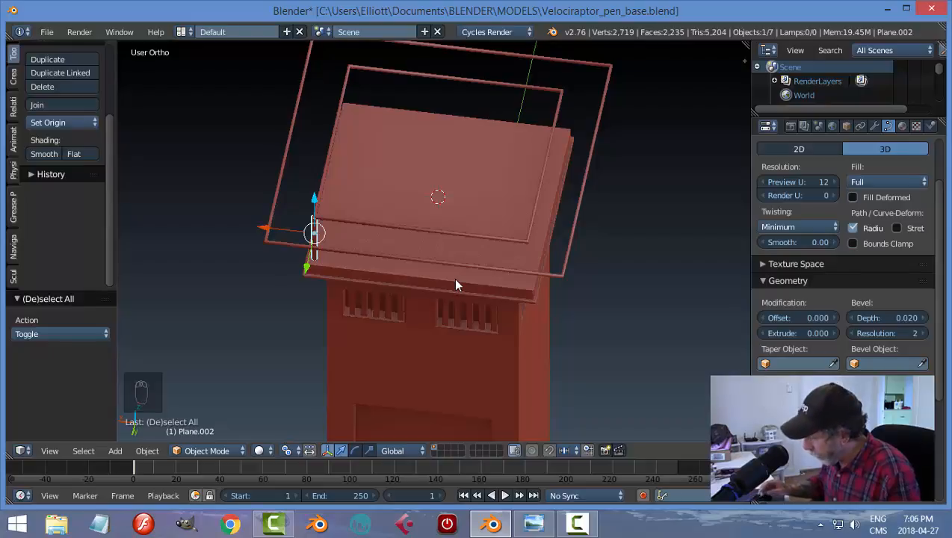
key("shift+d")
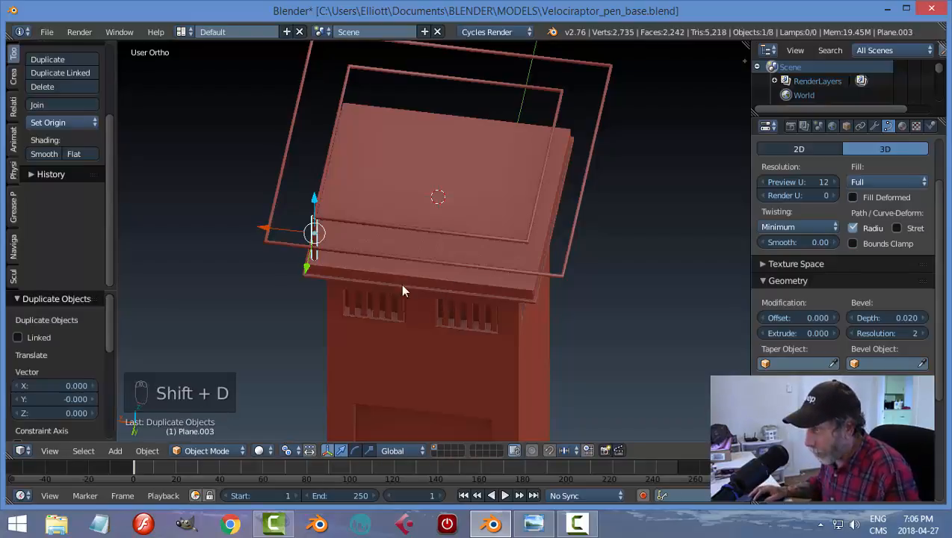
left_click_drag(267, 230, 476, 283)
- Fine-tune the copied post in top view by 0.0008743 along X so it lines up with the inner outline's corner
key("KP_7")
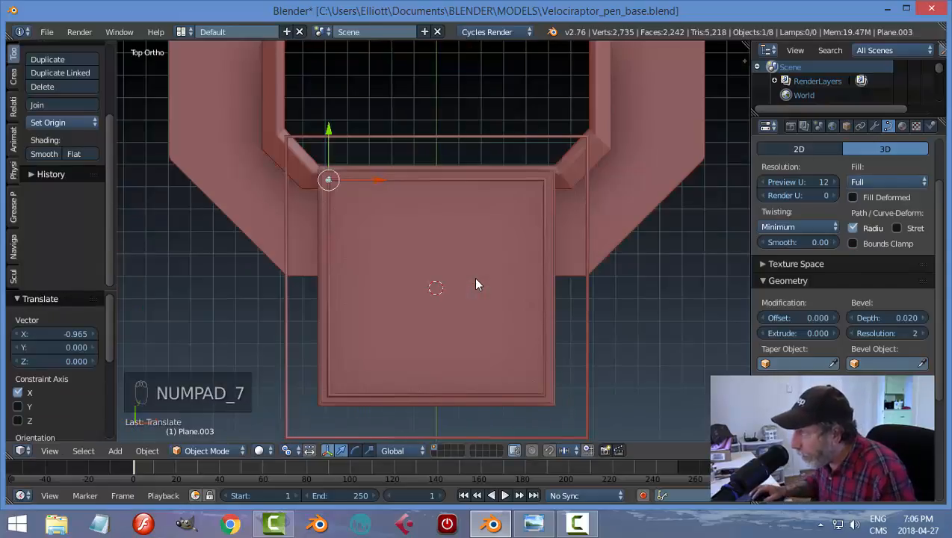
scroll(404, 218, "up", 3)
middle_click_drag(390, 225, 463, 252, "shift")
scroll(462, 250, "up", 4)
middle_click_drag(296, 133, 404, 186, "shift")
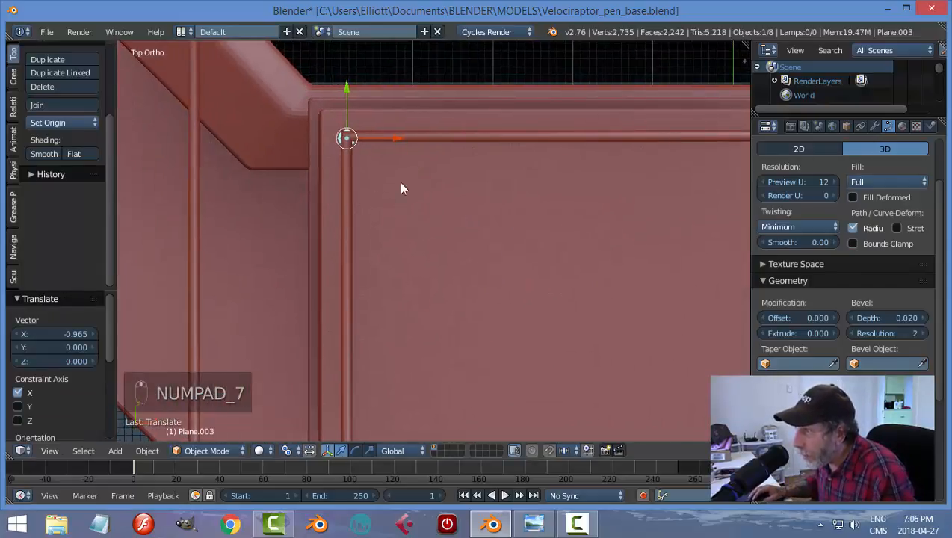
left_click_drag(394, 138, 395, 139)
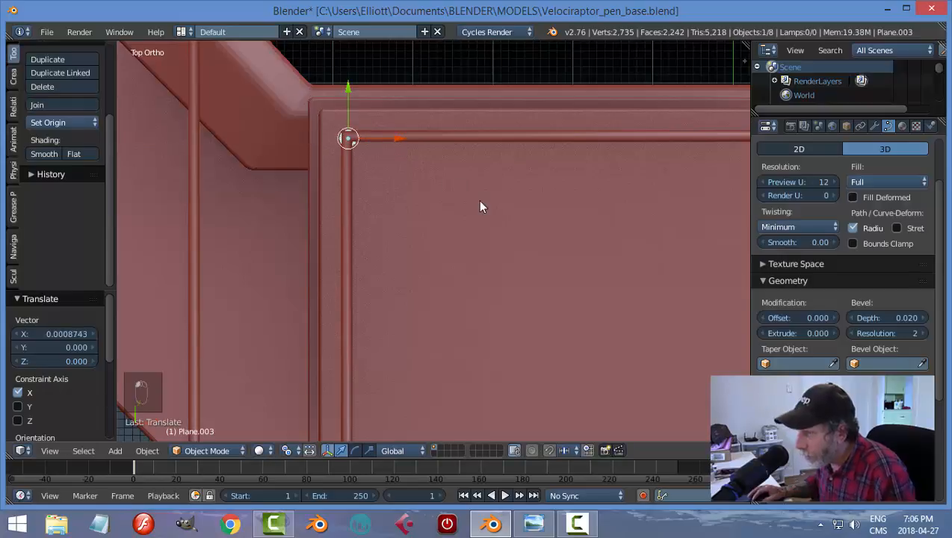
scroll(480, 202, "down", 1)
scroll(478, 201, "down", 3)
scroll(506, 239, "down", 3)
middle_click_drag(493, 249, 467, 157, "shift")
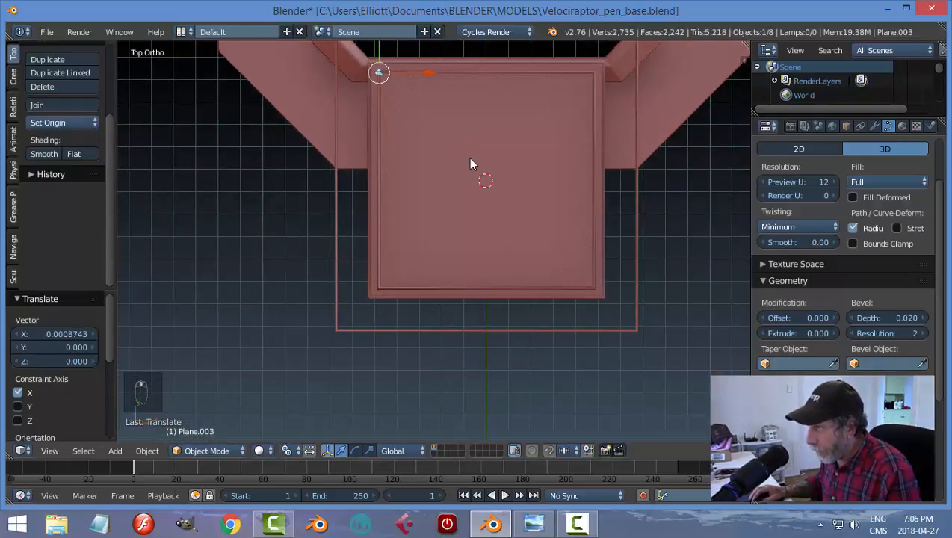
- Duplicate the corner post in top view, move the copy -0.952 along Y, and fine-tune it onto the inner outline's next corner
key("shift+d")
right_click(468, 157)
scroll(462, 156, "down", 2)
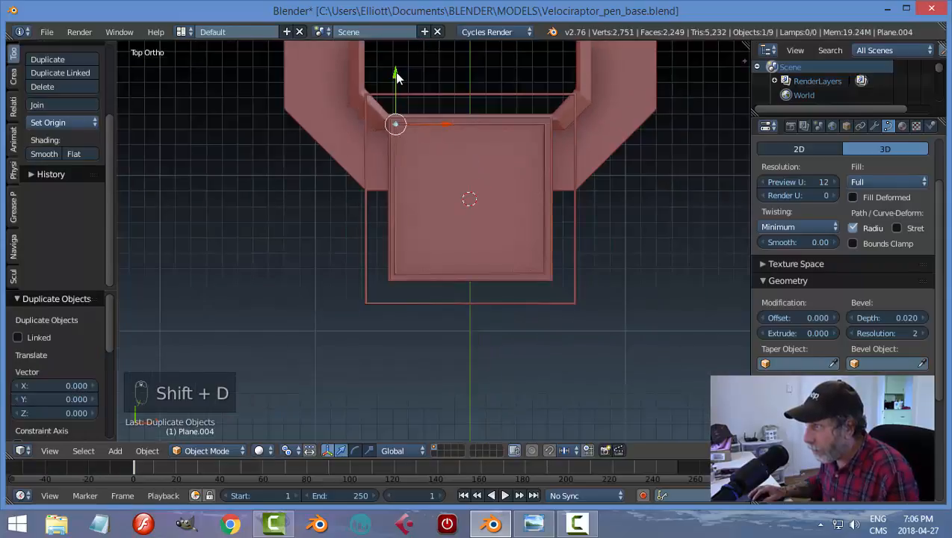
left_click_drag(397, 77, 398, 171)
left_click_drag(401, 223, 403, 225)
scroll(498, 245, "up", 2)
middle_click_drag(461, 189, 416, 63, "shift")
scroll(405, 153, "up", 4)
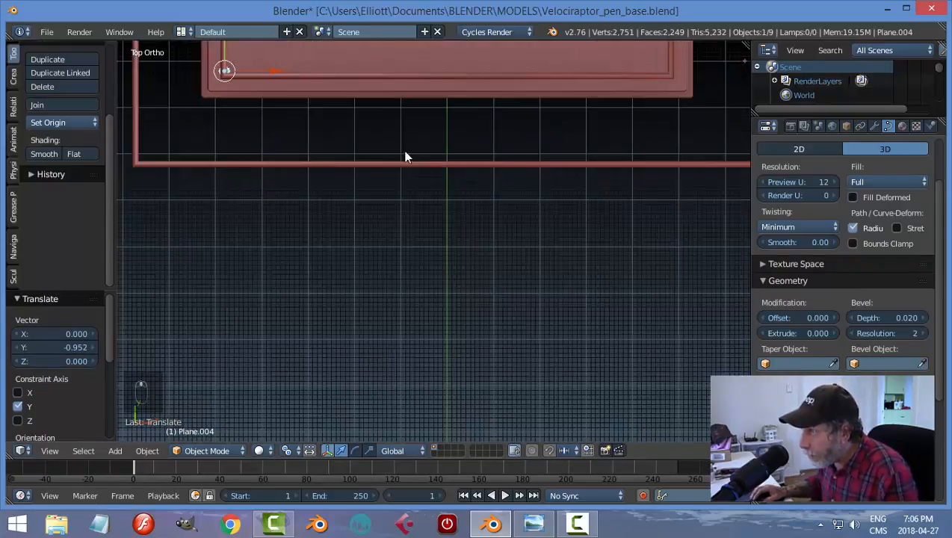
middle_click_drag(347, 95, 497, 209, "shift")
left_click_drag(377, 134, 376, 141)
- Duplicate that post, move the copy along X to the inner outline's last corner, and deselect everything in Object Mode
middle_click_drag(469, 192, 254, 181, "shift")
key("shift+d")
left_click(528, 210)
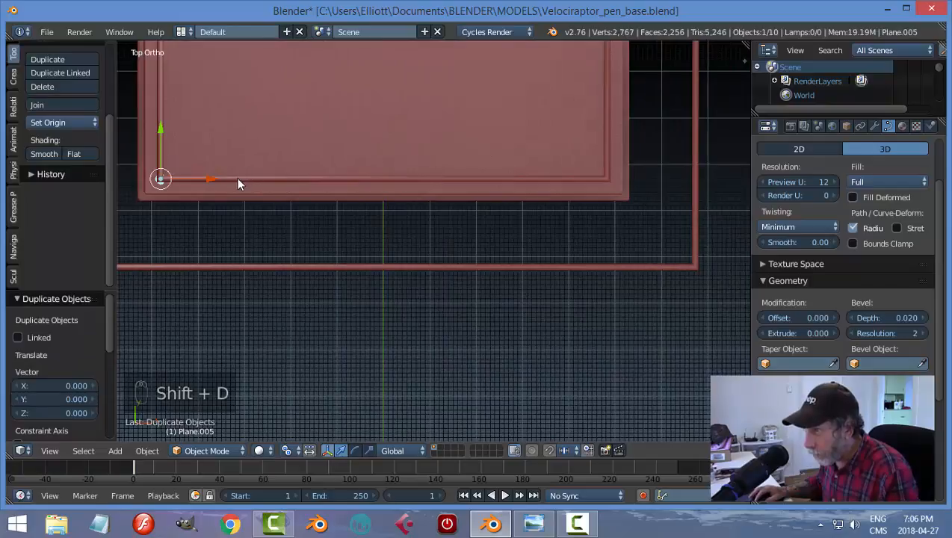
left_click_drag(212, 178, 573, 216)
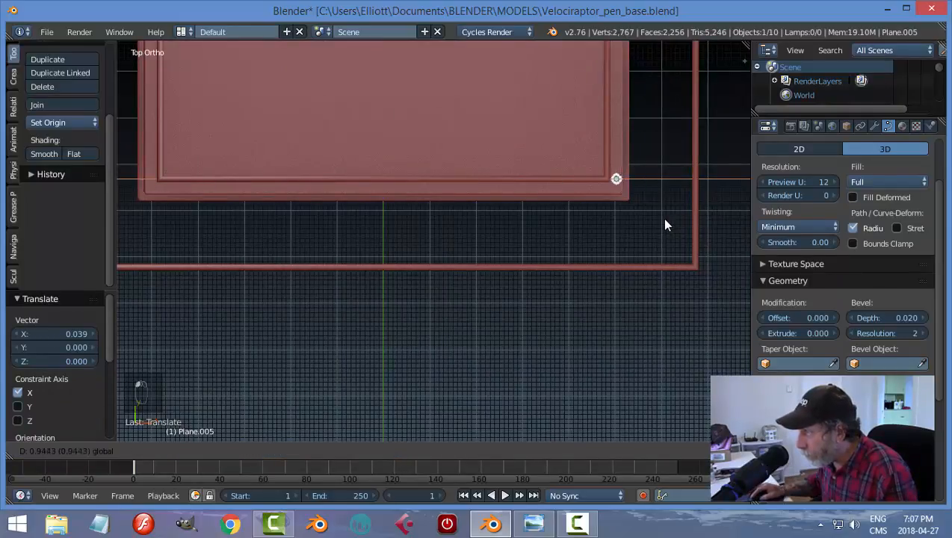
left_click_drag(656, 227, 654, 227)
key("a")
key("Tab")
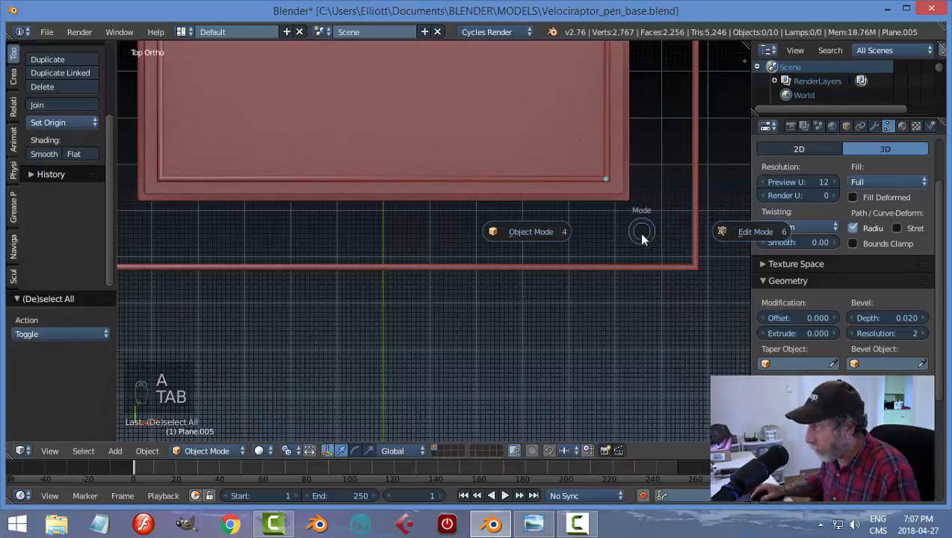
left_click(526, 233)
- Switch to the reference photo in Windows Photo Viewer, examine the tower's railing posts, and return to the Blender model
middle_click_drag(622, 336, 376, 230)
scroll(569, 243, "down", 4)
middle_click_drag(526, 254, 467, 265)
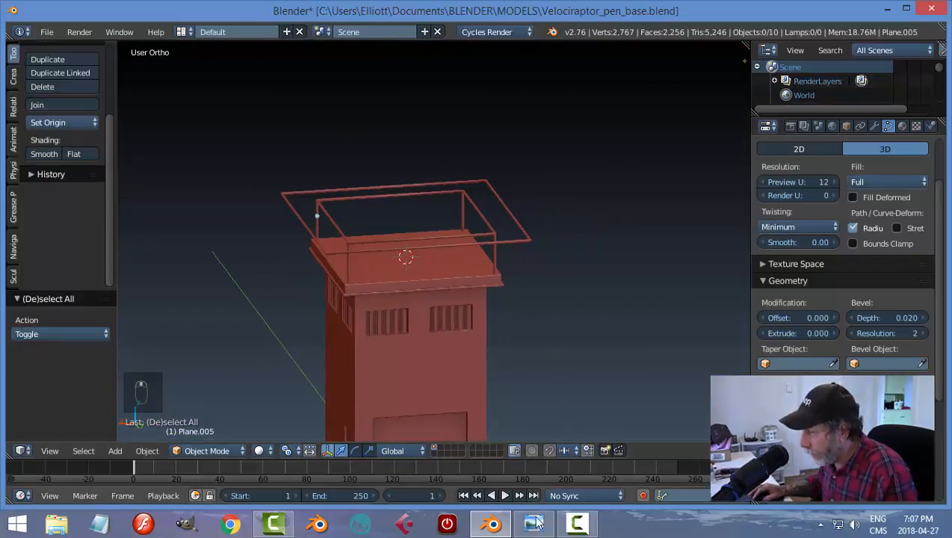
key("alt+Tab")
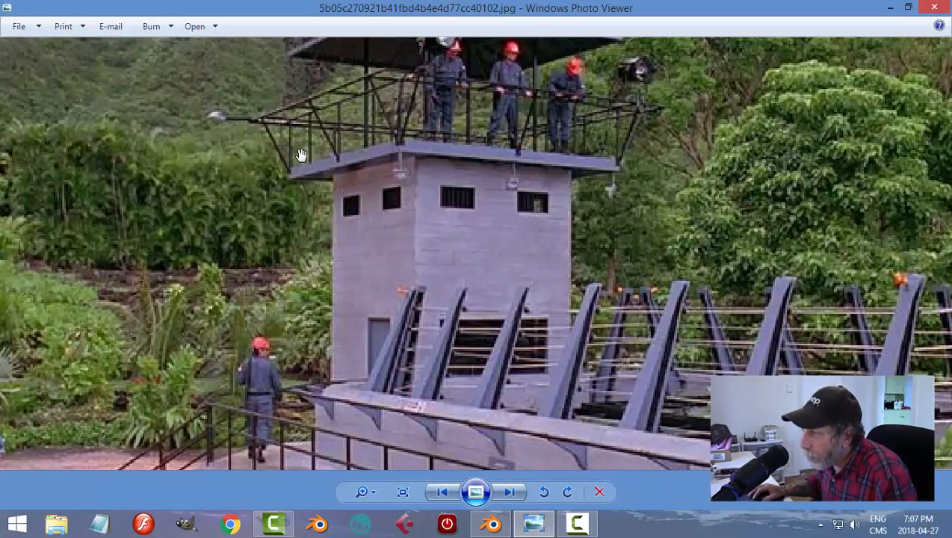
left_click(490, 523)
middle_click_drag(486, 282, 469, 277)
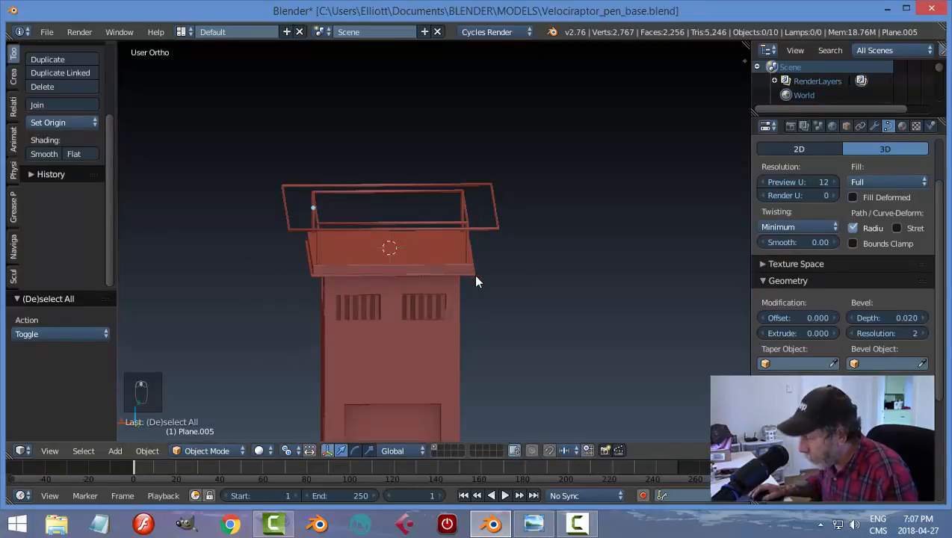
- Duplicate a front corner post in front view and move the copy -0.483 along X to the middle of the front rail
key("KP_1")
scroll(556, 274, "up", 2)
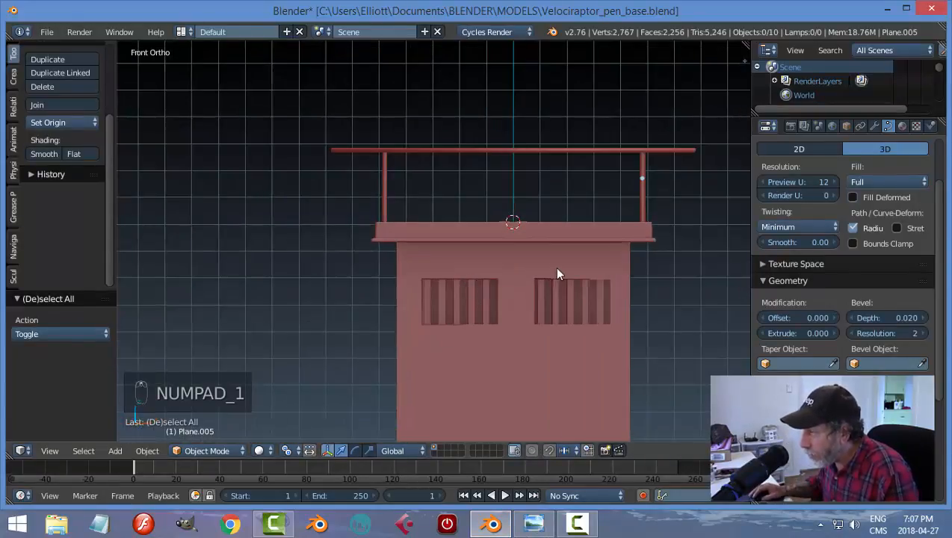
middle_click_drag(557, 274, 434, 249, "shift")
right_click(476, 225)
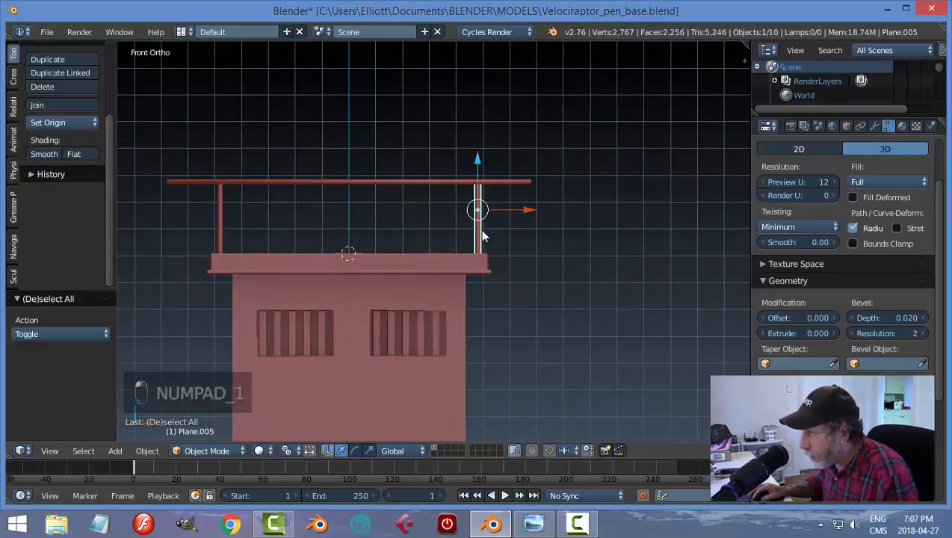
key("shift+d")
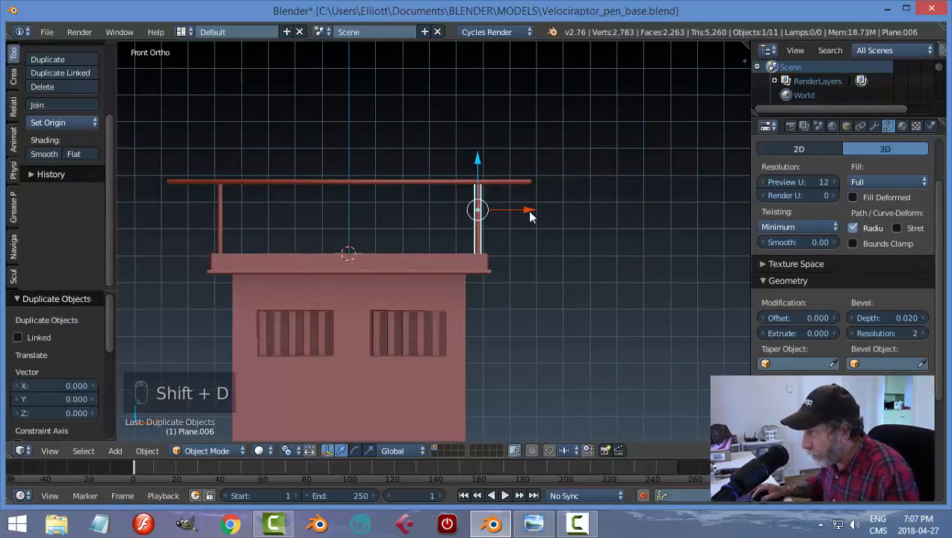
left_click_drag(529, 216, 400, 231)
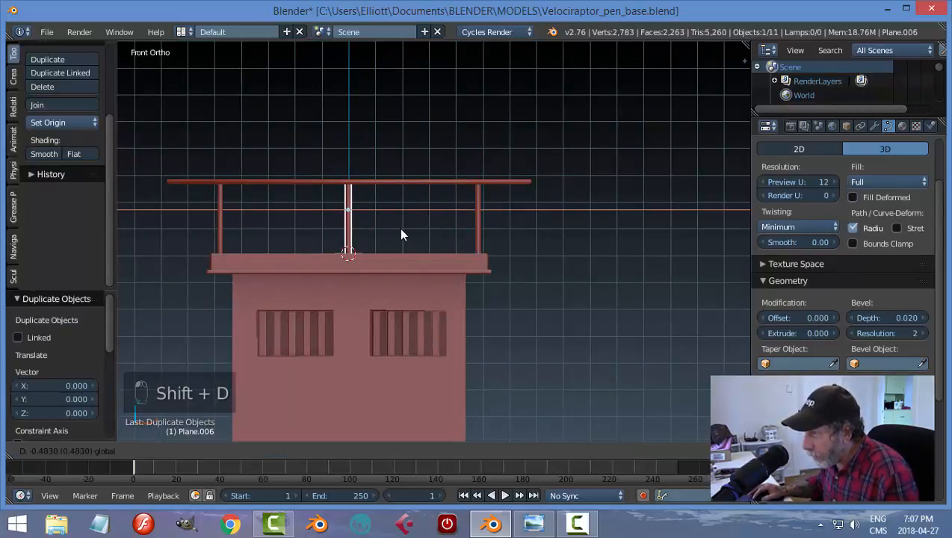
left_click(401, 232)
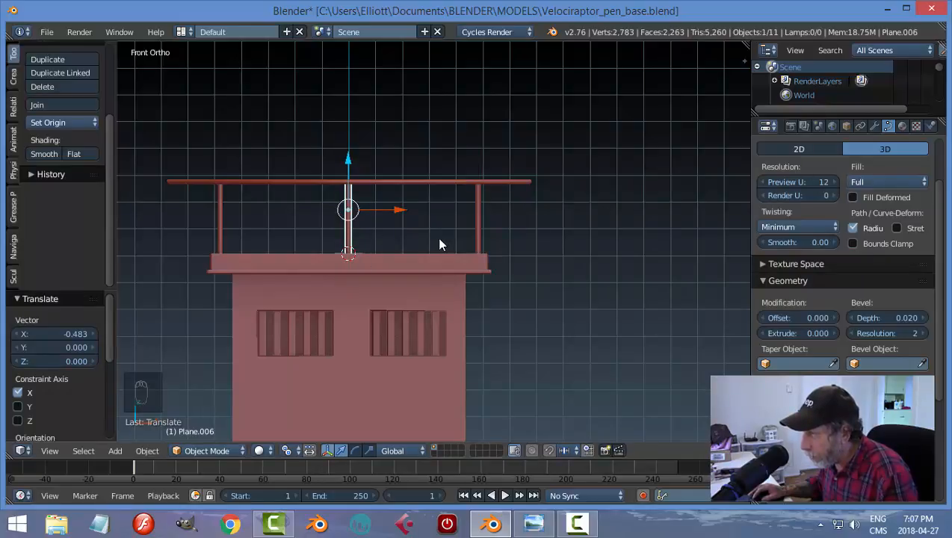
middle_click_drag(440, 242, 419, 264)
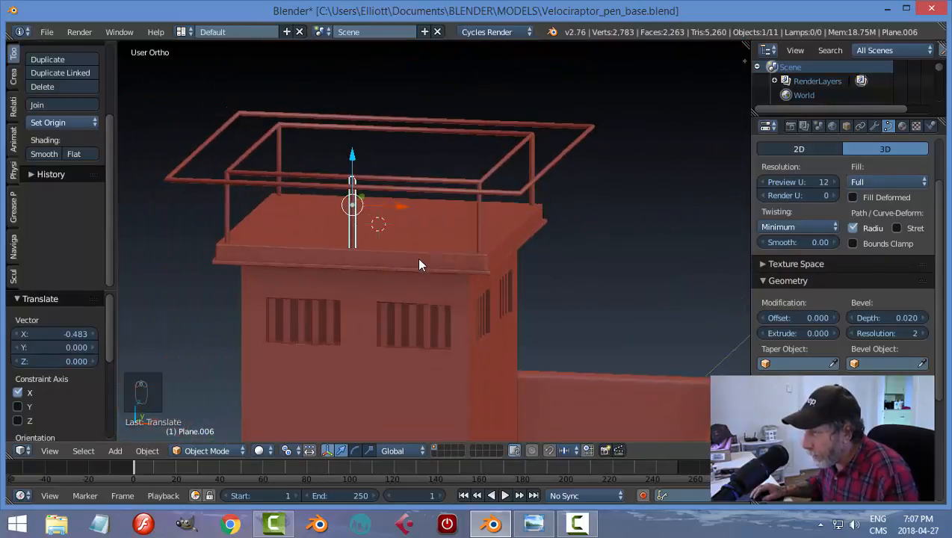
- Duplicate the middle post in front view and move the copy about 0.25 along X, halfway to the corner post
key("KP_1")
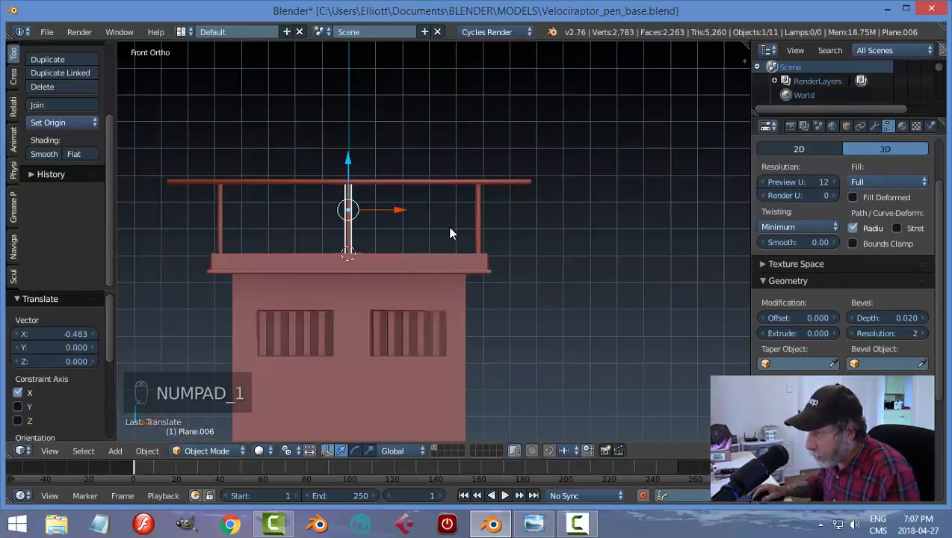
key("shift+d")
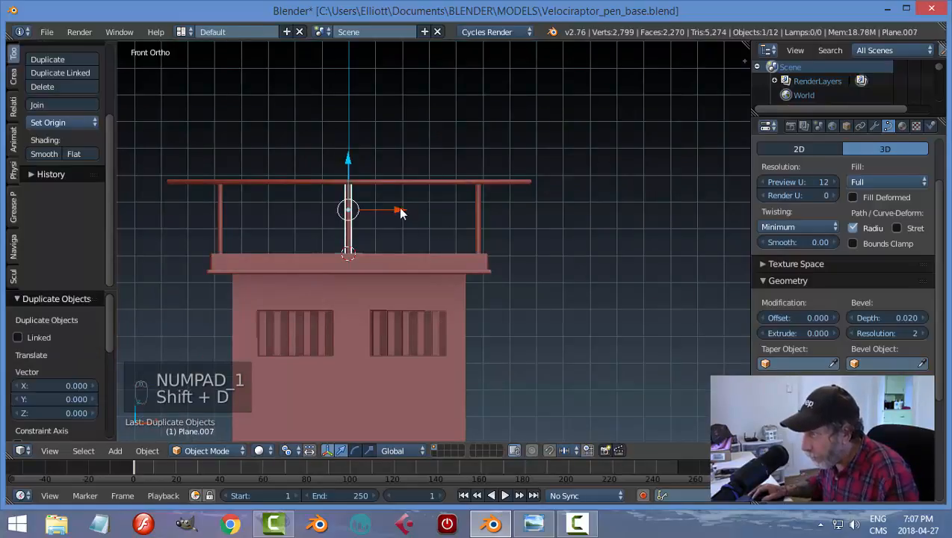
left_click_drag(401, 213, 468, 233)
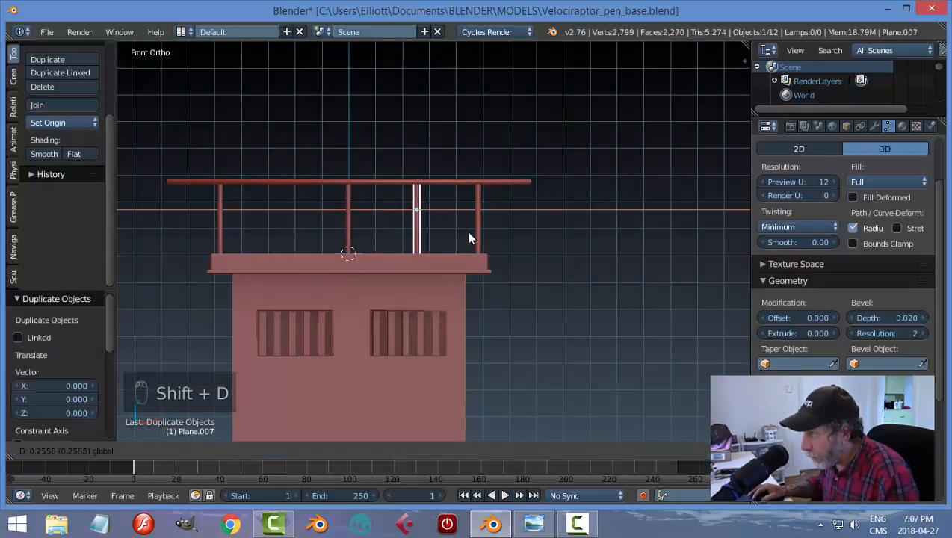
left_click(469, 232)
- Duplicate the new intermediate post, move the copy about -0.5 along X to the other half of the rail, and deselect it
key("shift+d")
right_click(476, 227)
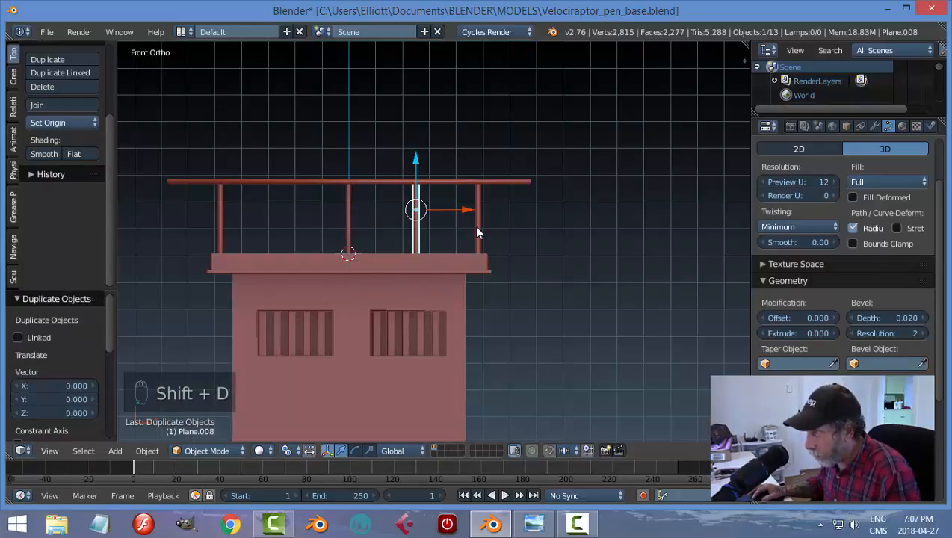
left_click_drag(464, 214, 333, 225)
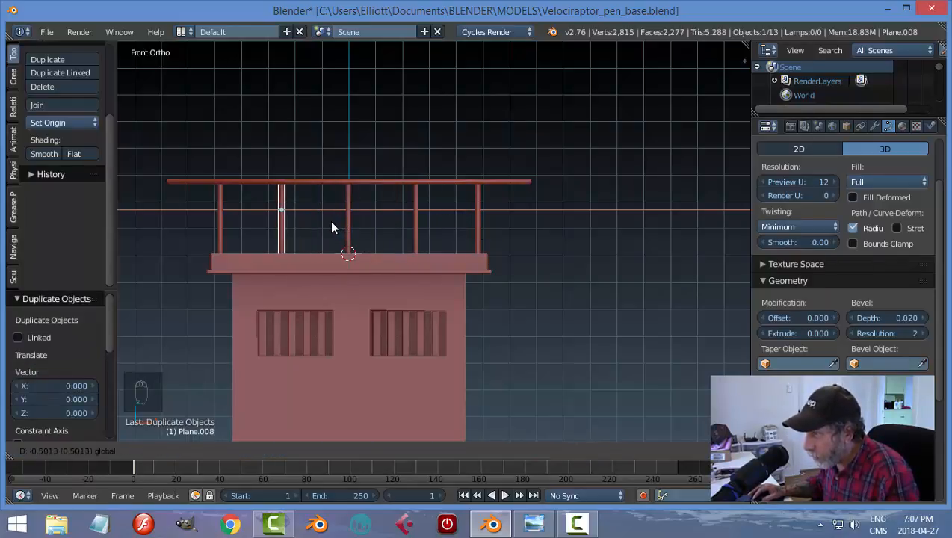
key("a")
- Select the three intermediate front posts, duplicate them in top view, and move the copies 0.966 along Y to the opposite rail
middle_click_drag(447, 227, 416, 270)
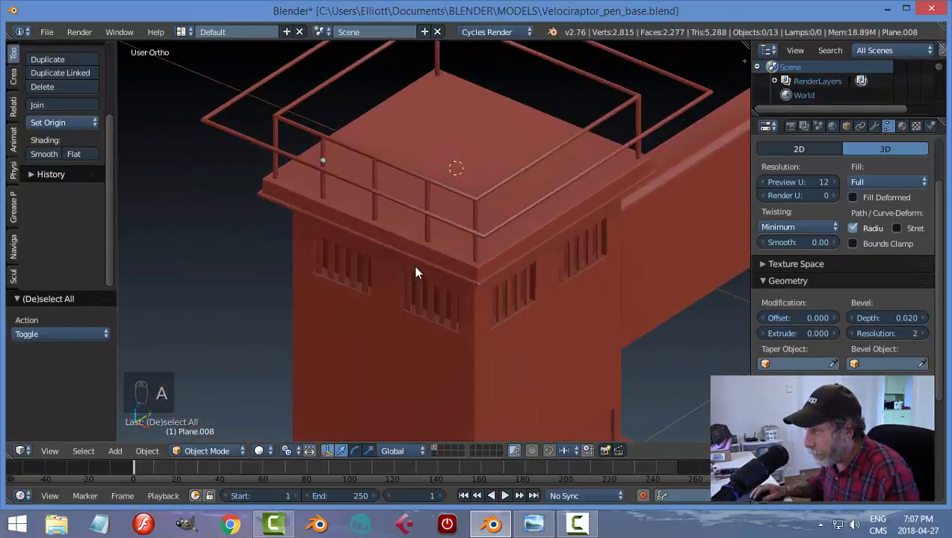
scroll(433, 221, "up", 2)
right_click(425, 179)
right_click(345, 150, "shift")
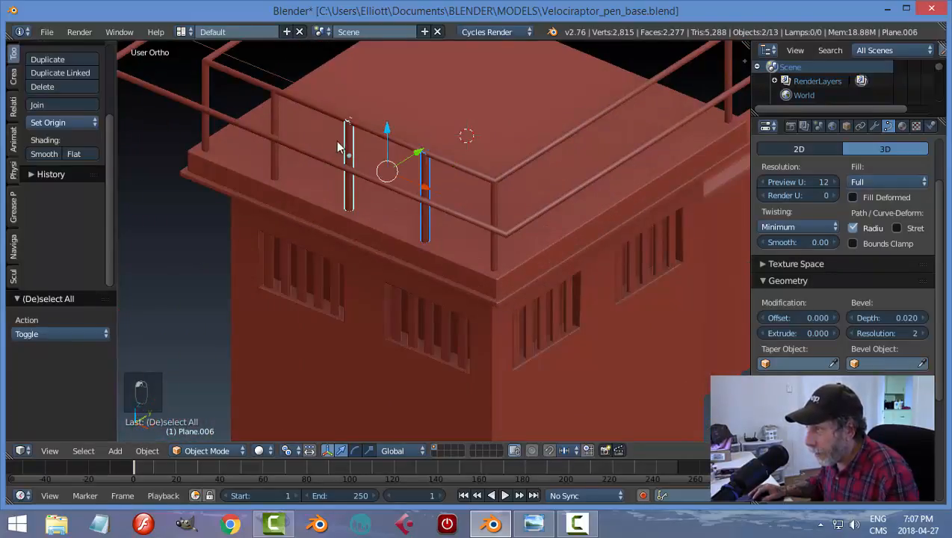
right_click(275, 120, "shift")
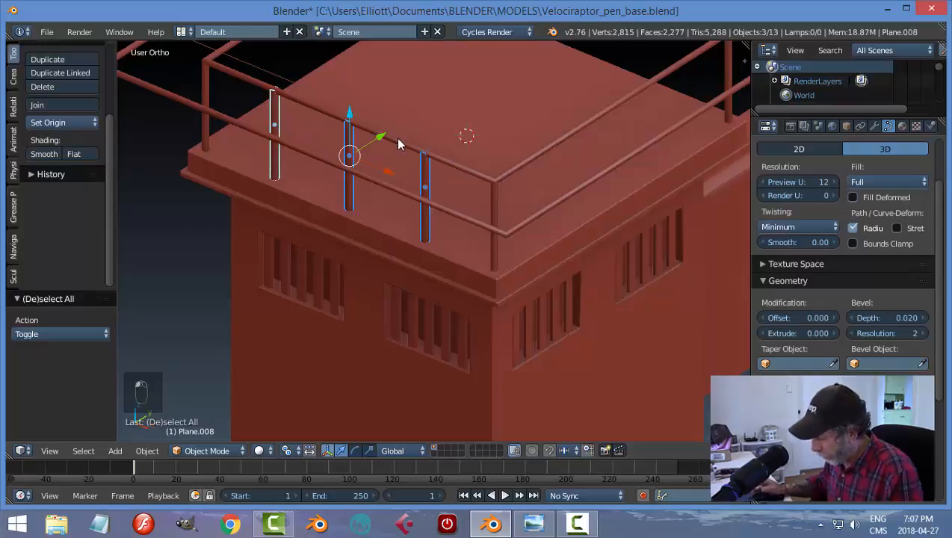
key("KP_7")
scroll(492, 213, "down", 4)
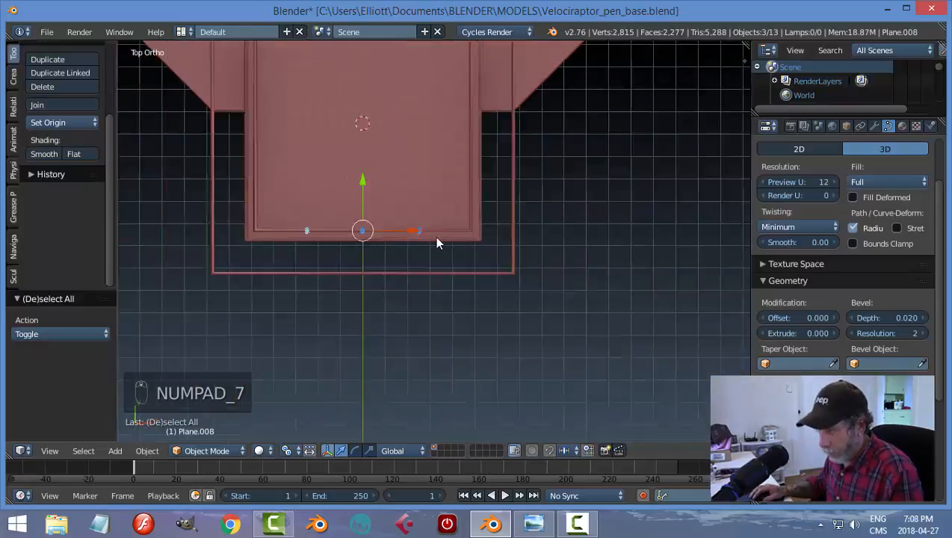
key("shift+d")
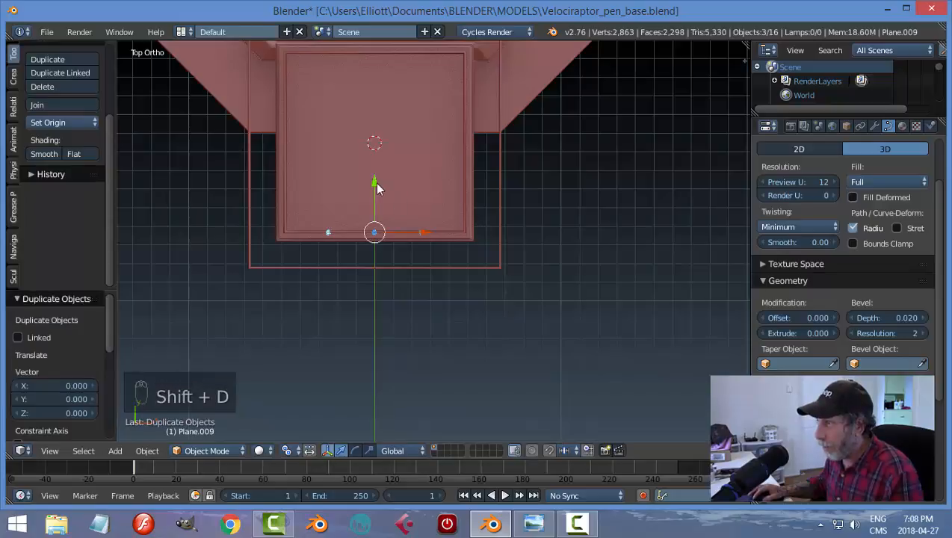
left_click(377, 406)
- Fine-tune the three copied posts along Y so they sit under the opposite rail, and deselect them in Object Mode
middle_click_drag(565, 279, 476, 307)
scroll(489, 317, "up", 8)
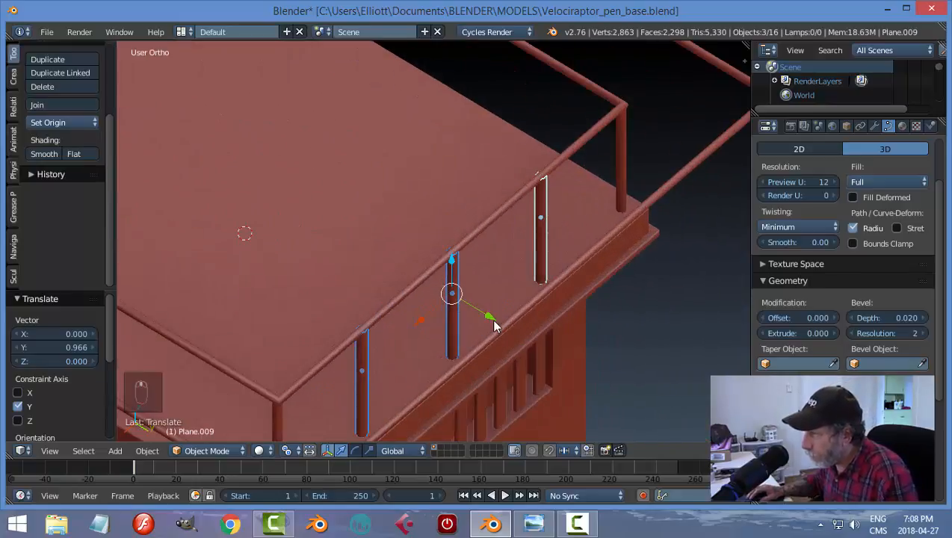
left_click_drag(500, 345, 497, 338)
key("a")
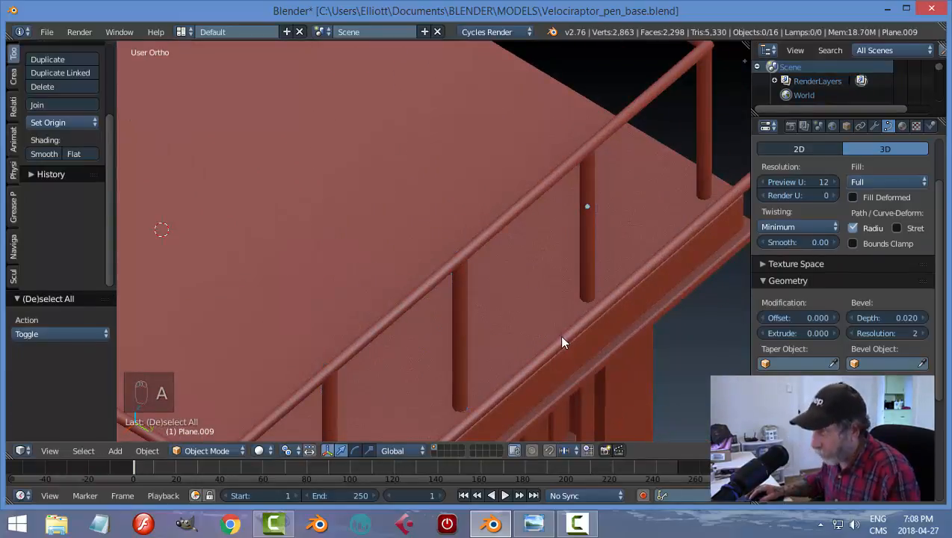
key("Tab")
left_click(456, 336)
- Save the Velociraptor pen model, overwriting the existing file
scroll(546, 339, "down", 6)
middle_click_drag(525, 341, 400, 300)
key("ctrl+s")
left_click(401, 301)
- Join the six intermediate posts of the two opposite sides into one object and set its origin to geometry
middle_click_drag(492, 296, 431, 289)
right_click(415, 244)
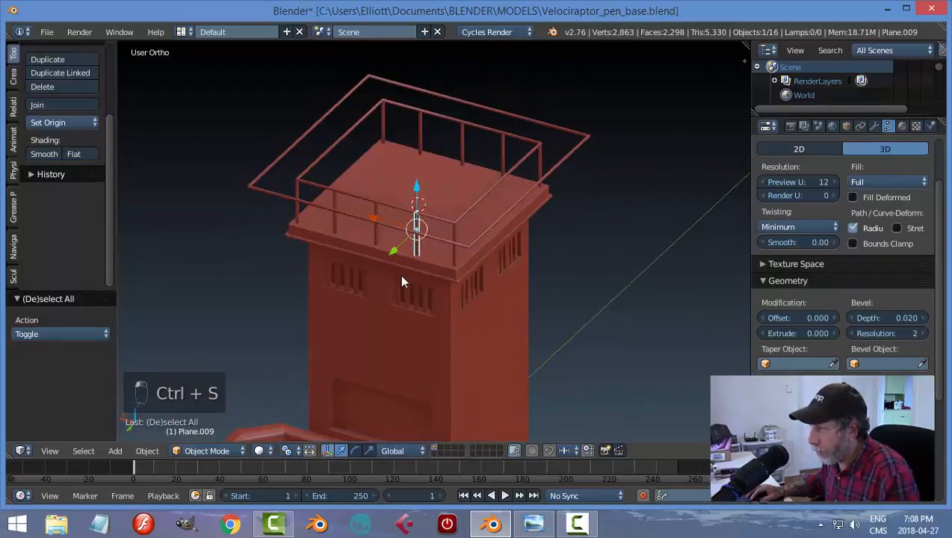
scroll(399, 275, "up", 3)
right_click(333, 185, "shift")
right_click(271, 169, "shift")
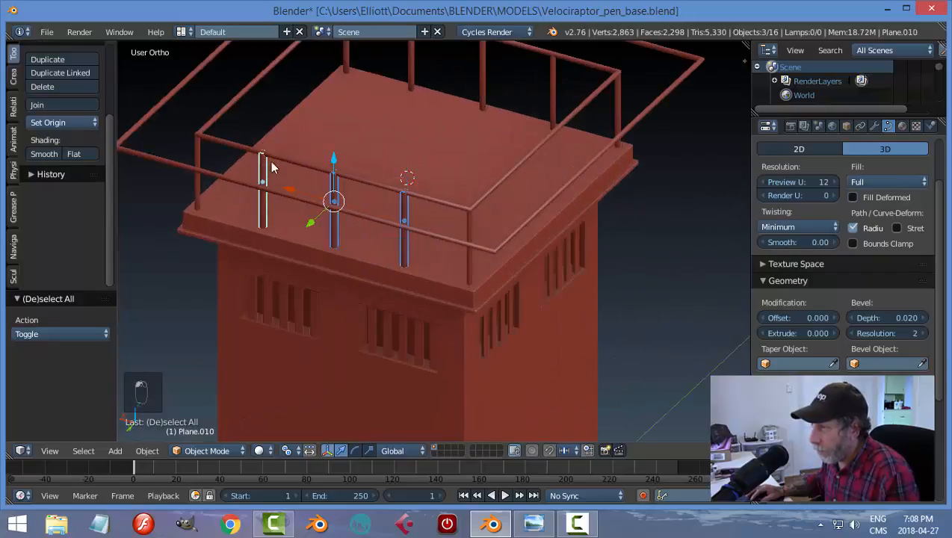
middle_click_drag(425, 155, 426, 91)
scroll(427, 91, "down", 2)
right_click(418, 109, "shift")
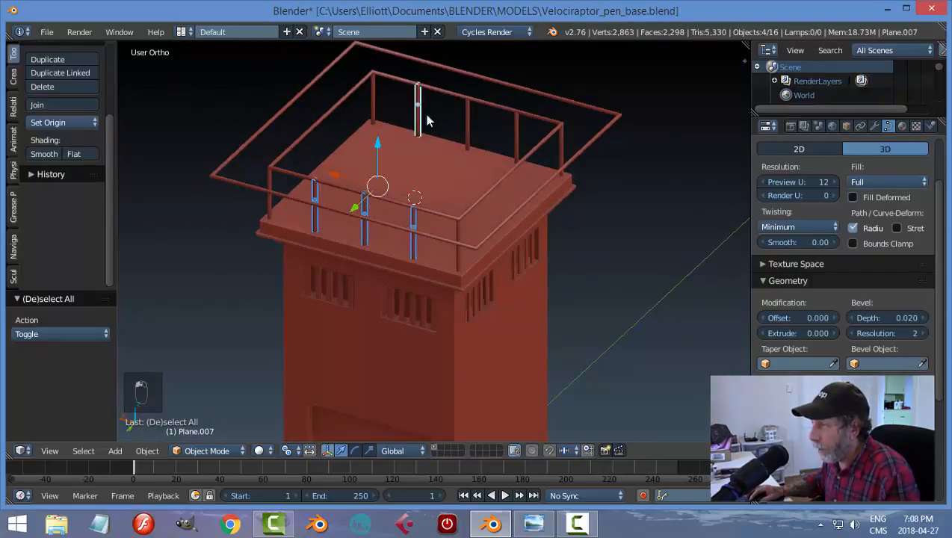
right_click(468, 127, "shift")
right_click(517, 138, "shift")
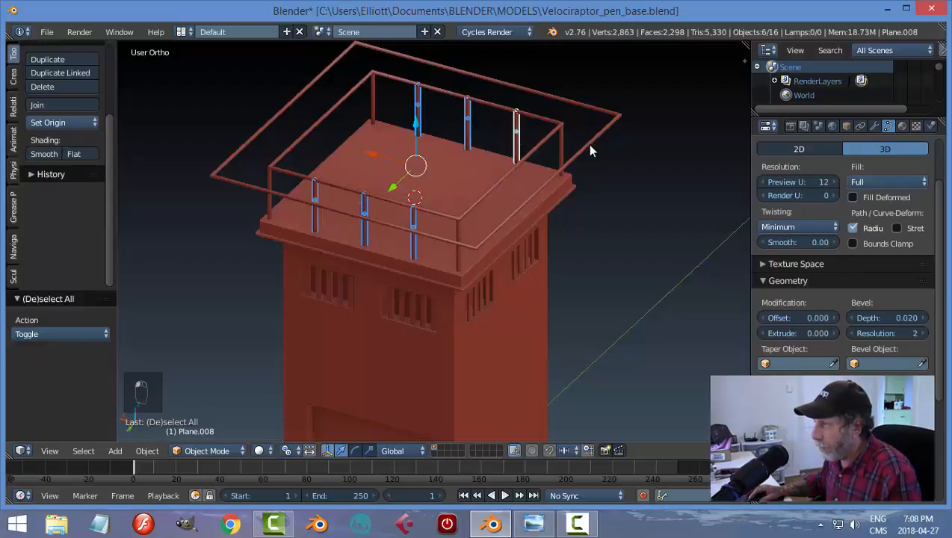
key("ctrl+j")
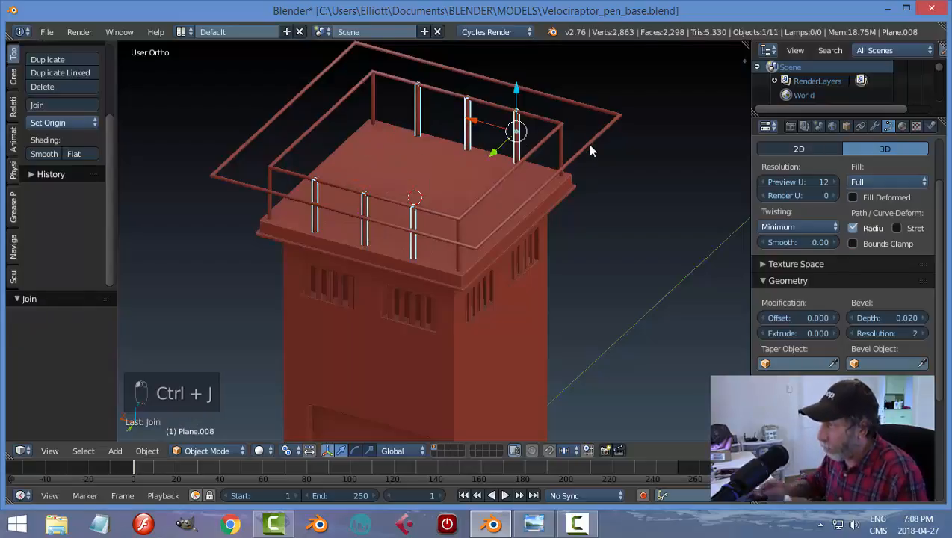
left_click(69, 122)
left_click(73, 153)
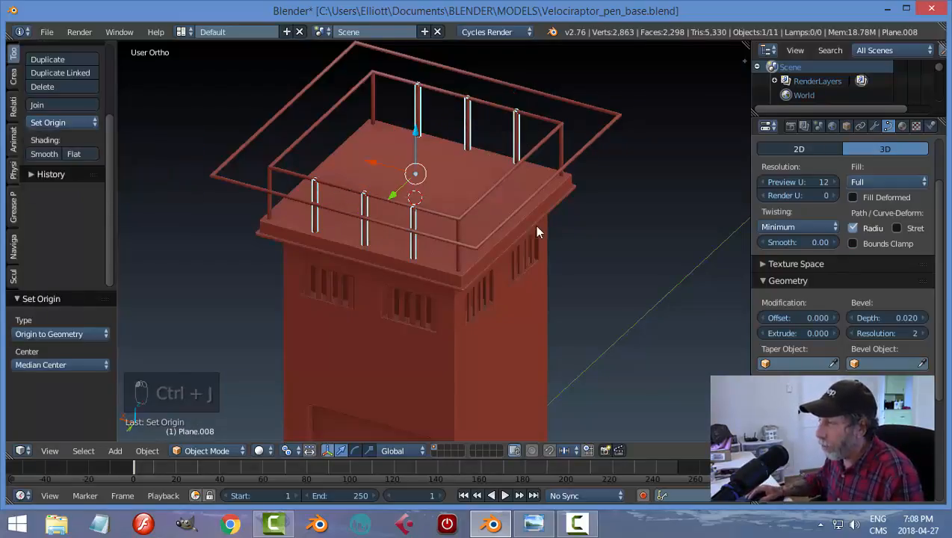
- Duplicate the joined post set and rotate the copy 90 degrees about Z onto the other two sides, leaving it selected
middle_click_drag(536, 232, 462, 251)
key("shift+d")
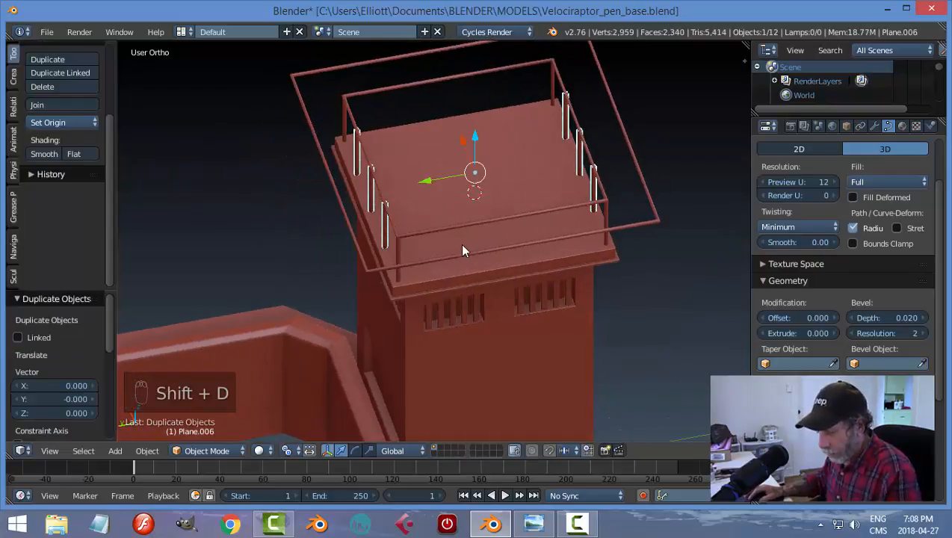
type("rz90")
key("Return")
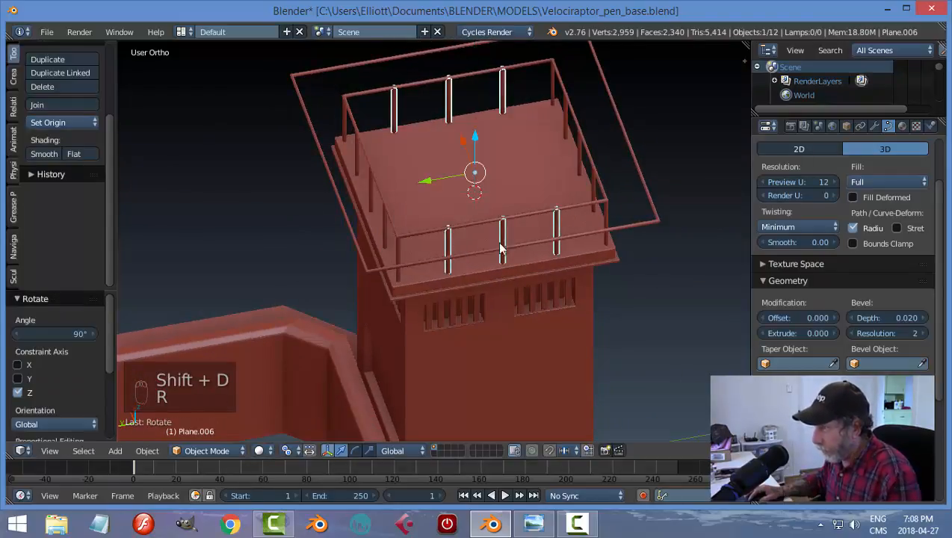
key("a")
middle_click_drag(547, 255, 528, 238)
right_click(536, 227)
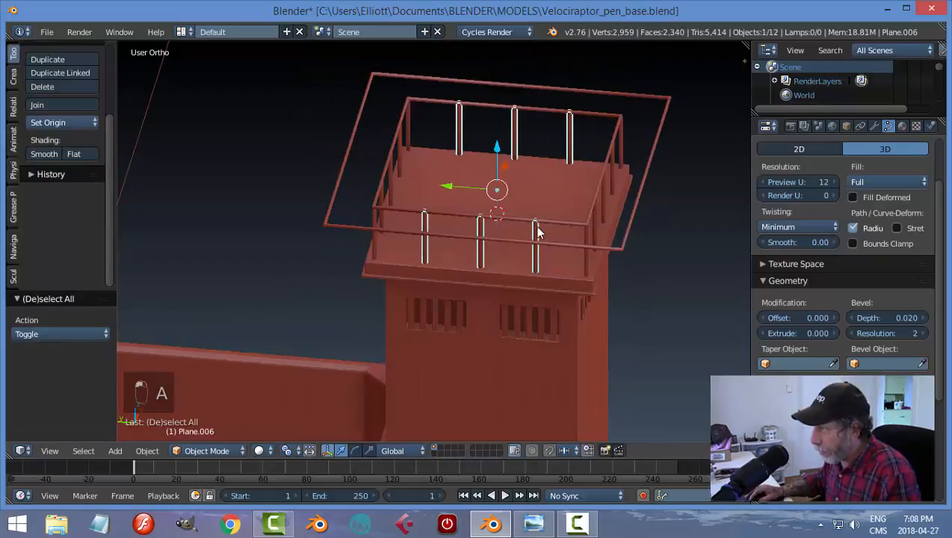
- Join the two intermediate post sets into one object, deselect it, and save the model
right_click(605, 198, "shift")
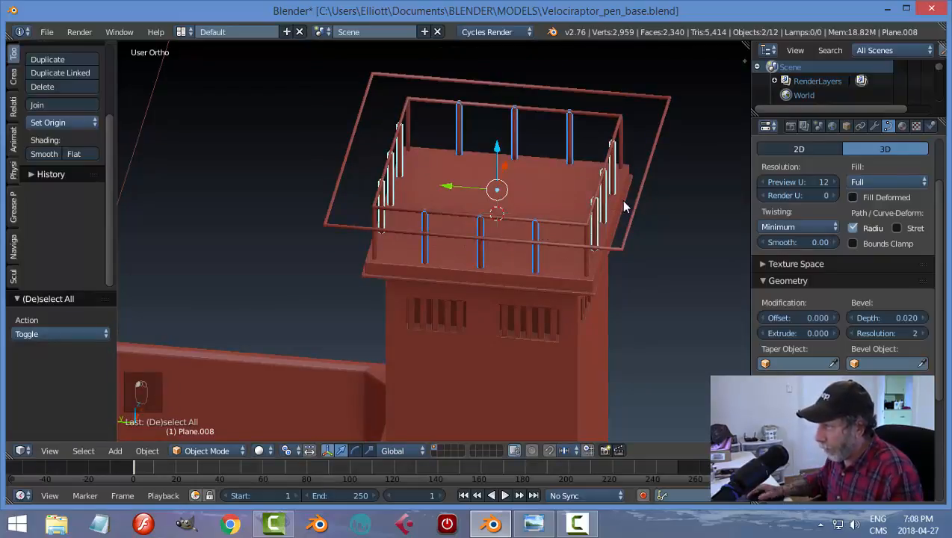
key("ctrl+j")
key("a")
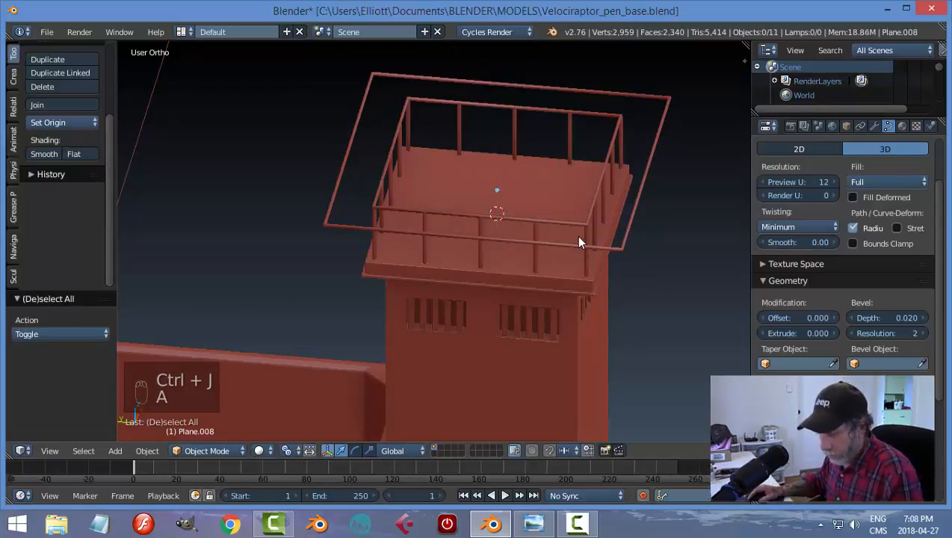
key("ctrl+s")
- Examine the railing from above and compare it with the watchtower reference image in Windows Photo Viewer, returning to Blender
scroll(577, 240, "down", 3)
middle_click_drag(577, 240, 458, 299)
scroll(465, 286, "up", 2)
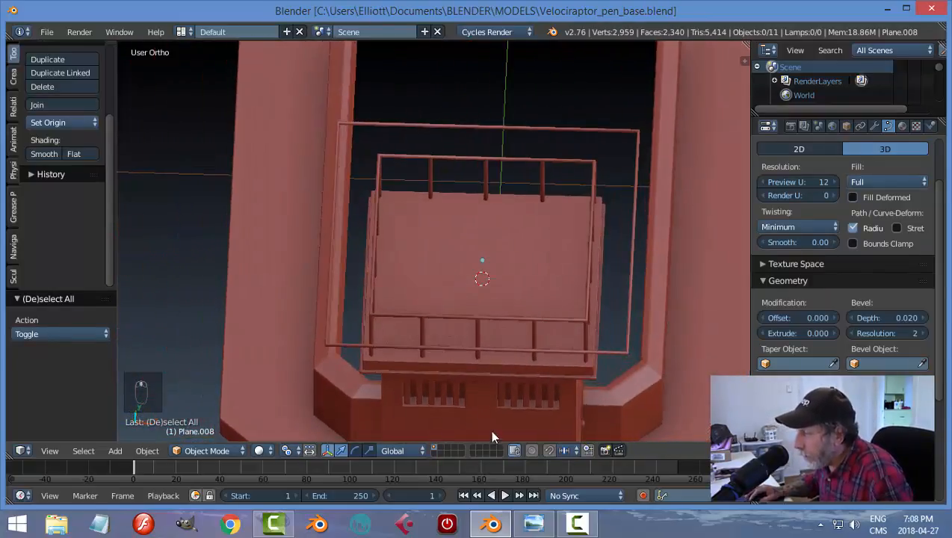
left_click(531, 523)
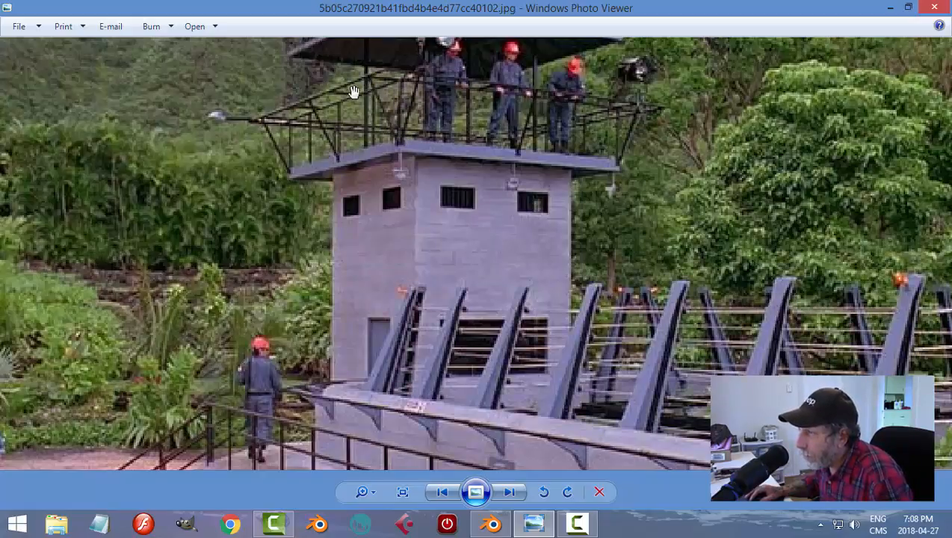
left_click(491, 524)
- Duplicate a corner post of the inner railing in place and rotate the copy 90 degrees about X
middle_click_drag(509, 200, 439, 206)
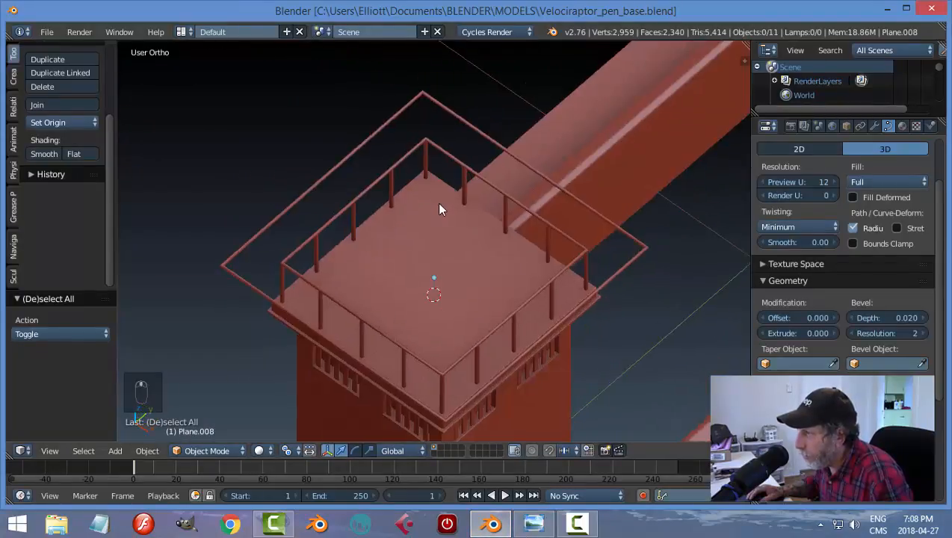
right_click(428, 158)
middle_click_drag(427, 159, 557, 194)
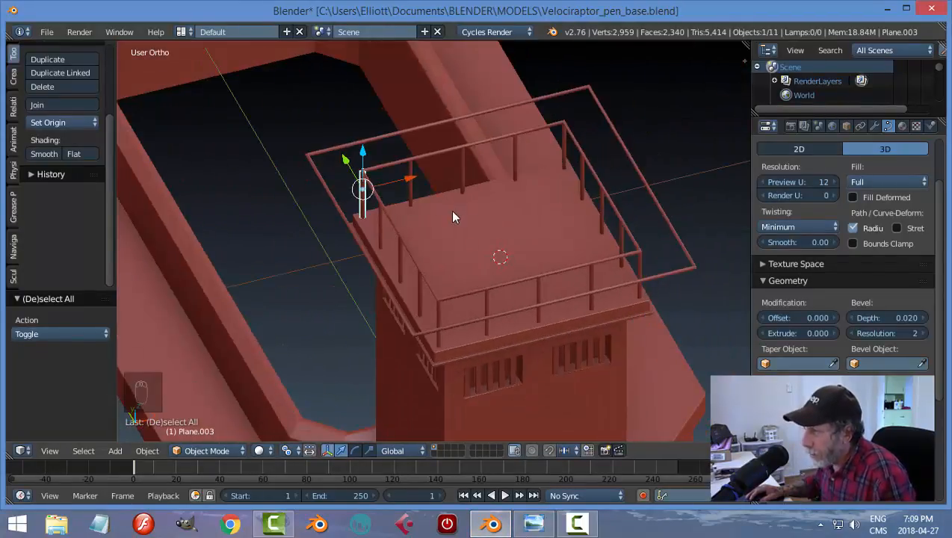
middle_click_drag(455, 212, 398, 207)
key("shift+d")
right_click(477, 199)
type("rx")
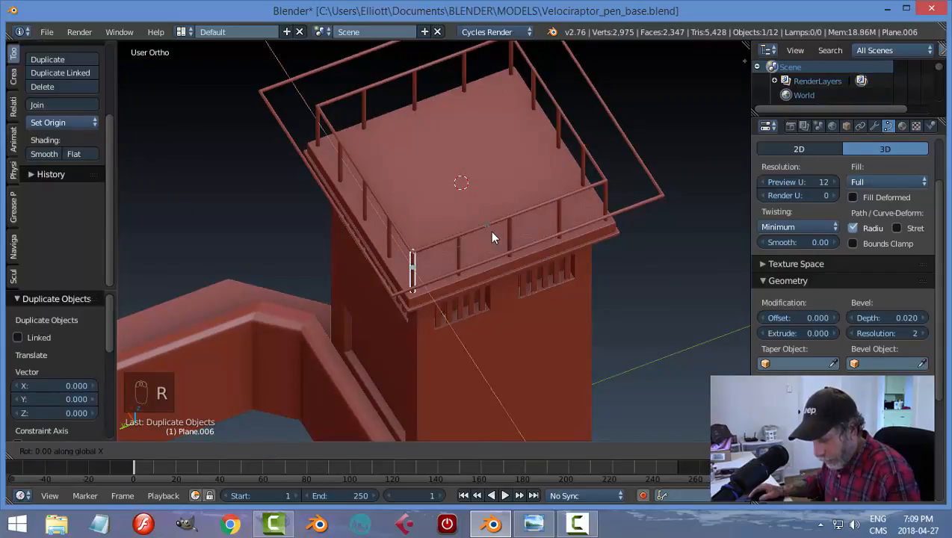
type("90")
key("Return")
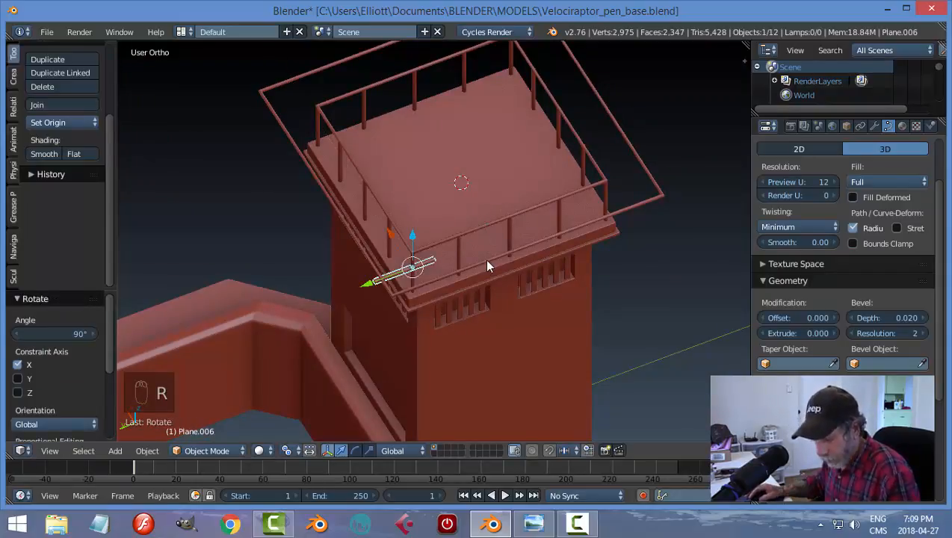
- Raise the horizontal post copy about 0.106 along Z to the height of the inner top rail
scroll(487, 261, "up", 3)
middle_click_drag(448, 276, 430, 246)
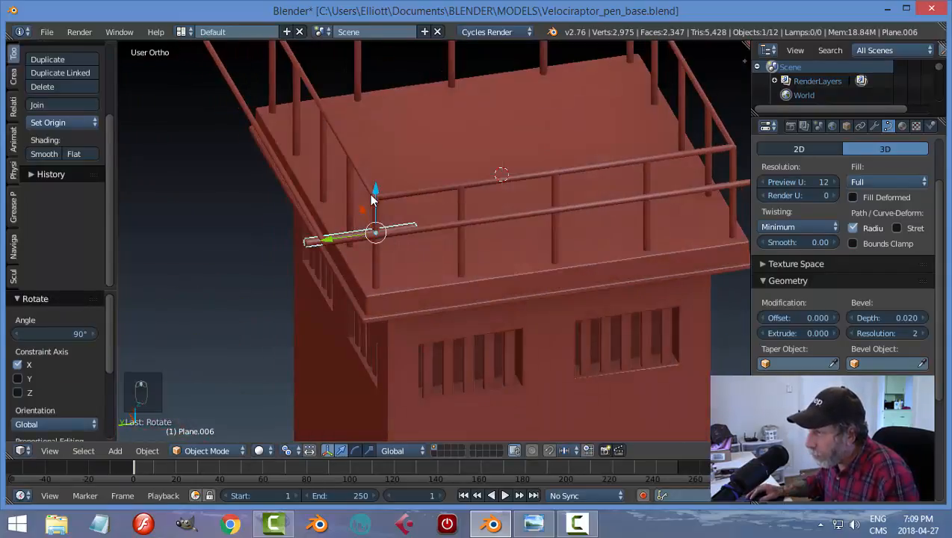
left_click_drag(374, 196, 374, 157)
middle_click_drag(436, 155, 440, 204)
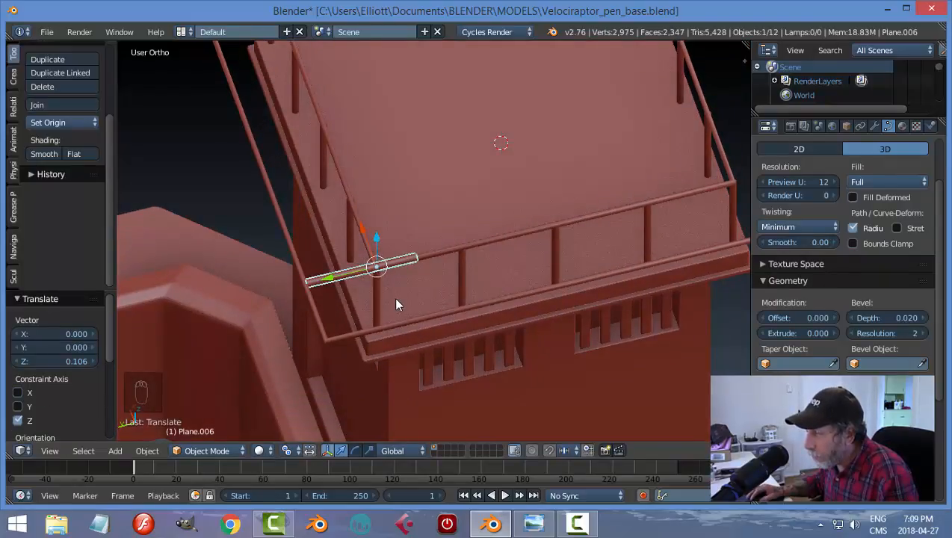
- Move the copy's outer end about -0.189 in X and inner end about 0.107 in Y to brace the rail corners diagonally, and deselect it
key("KP_7")
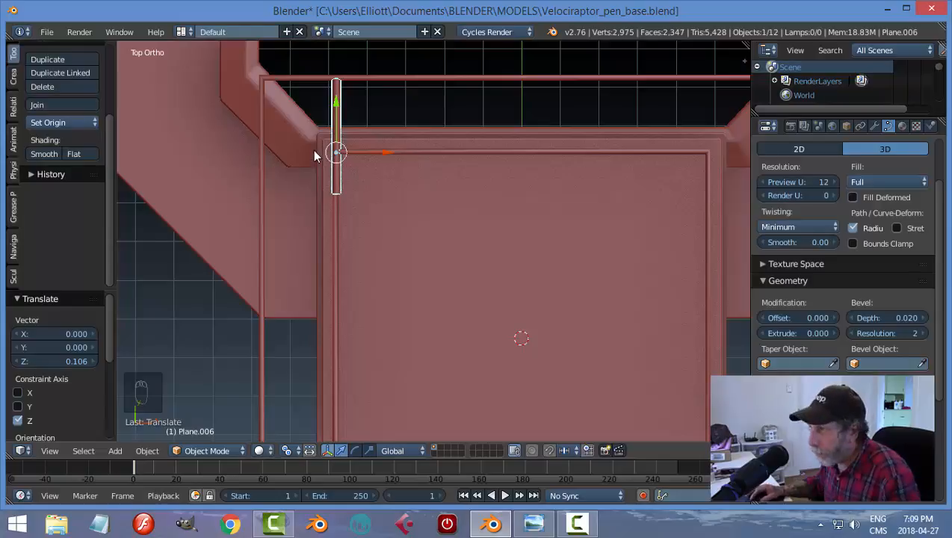
key("Tab")
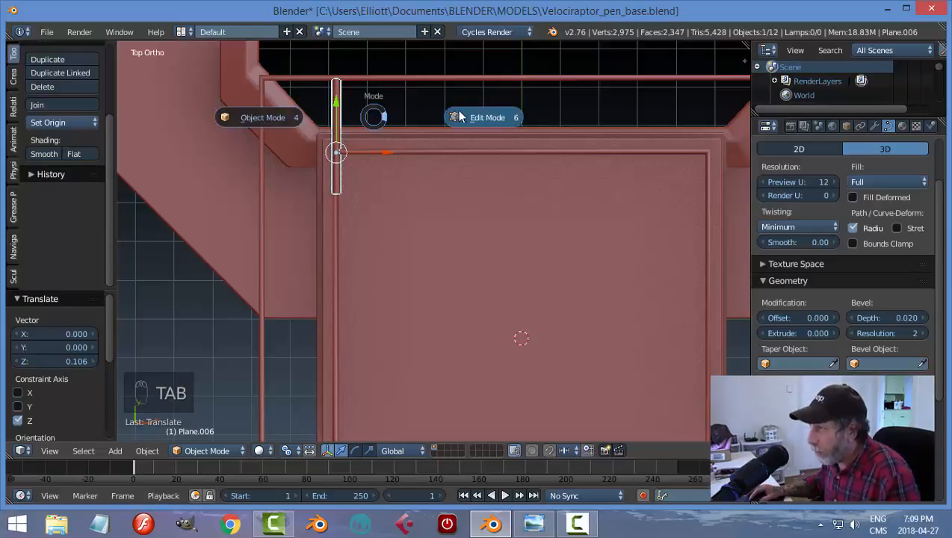
right_click(337, 79)
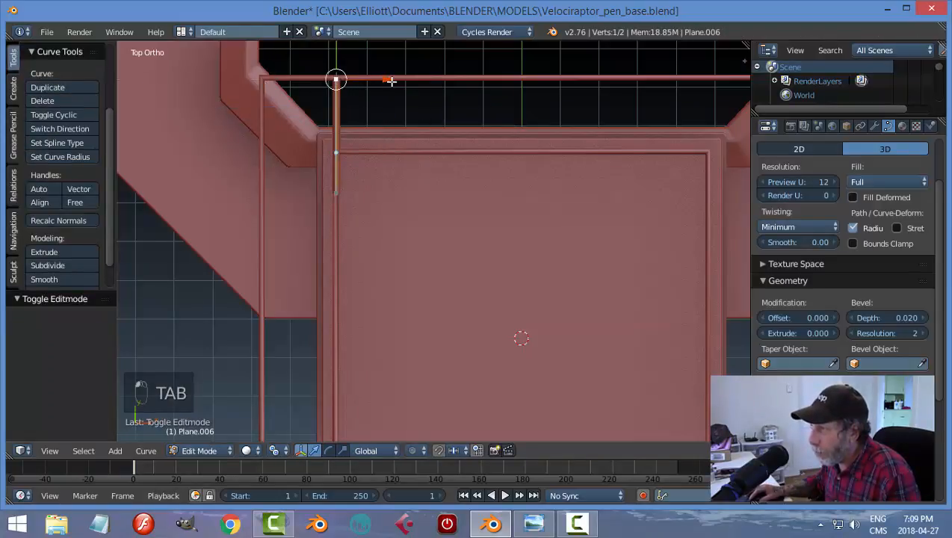
key("g")
key("x")
left_click(318, 84)
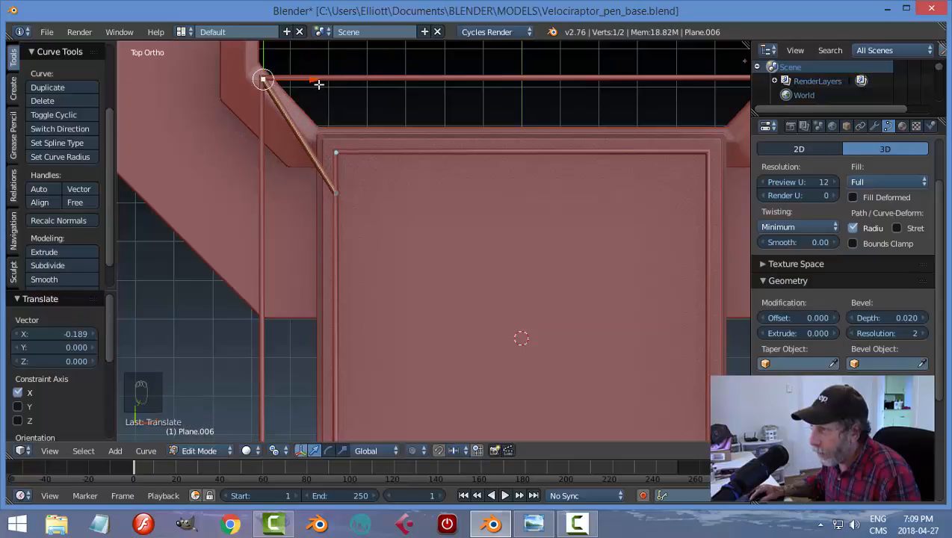
right_click(336, 193)
key("g")
key("y")
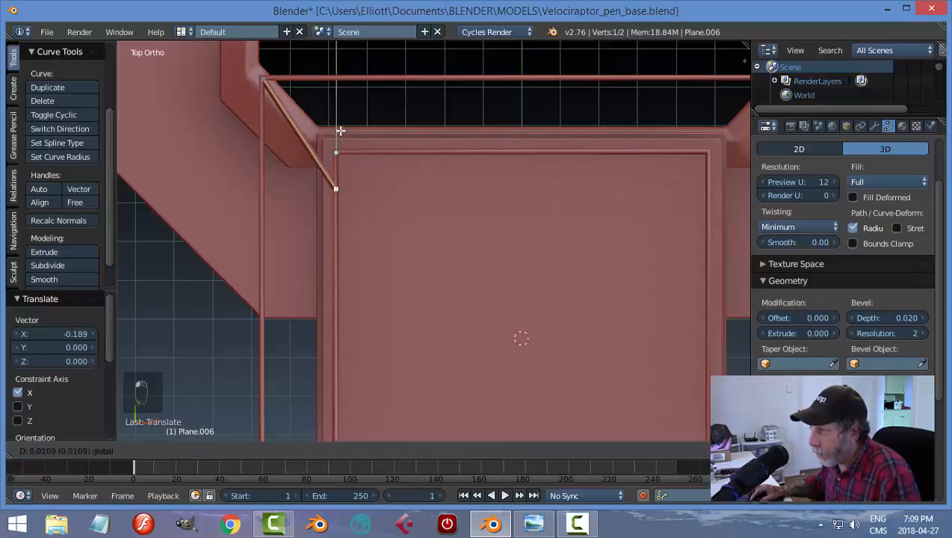
left_click(339, 100)
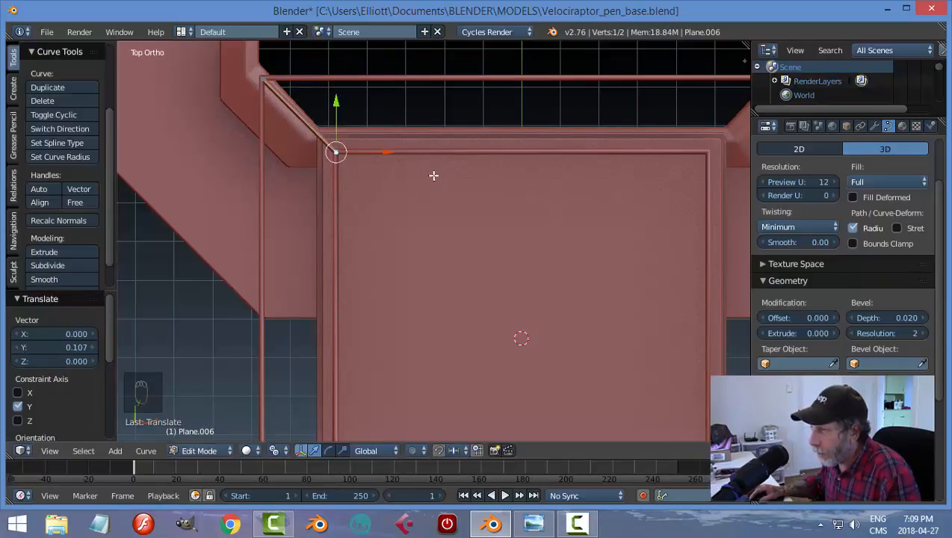
key("Tab")
key("a")
key("a")
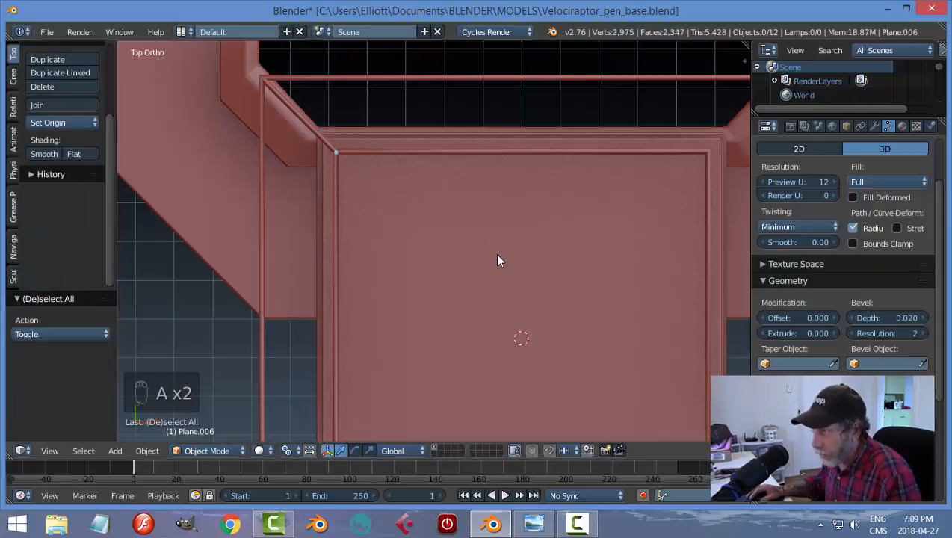
- Select the diagonal corner brace, save the model, and set the brace's origin to geometry
middle_click_drag(500, 259, 466, 269)
right_click(512, 295)
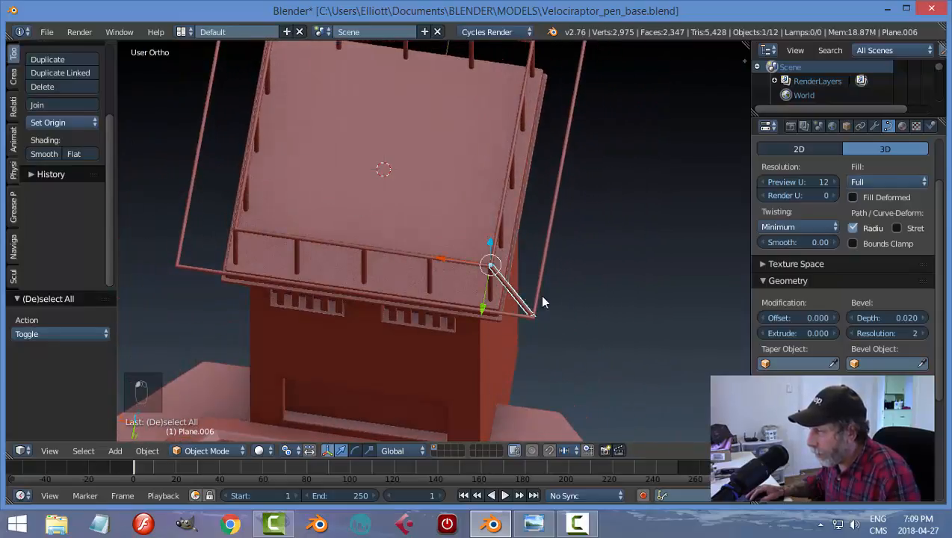
scroll(523, 320, "down", 2)
middle_click_drag(523, 317, 447, 289)
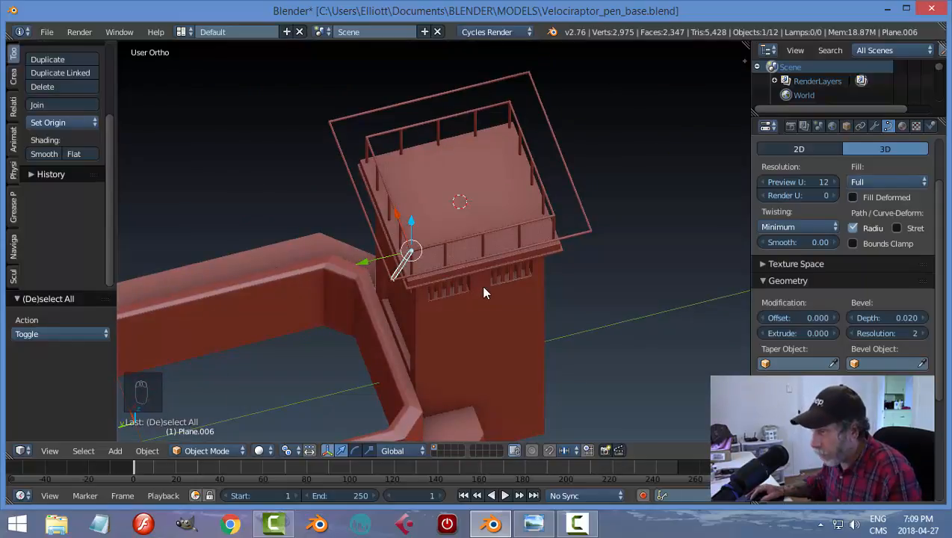
key("ctrl+s")
left_click(77, 124)
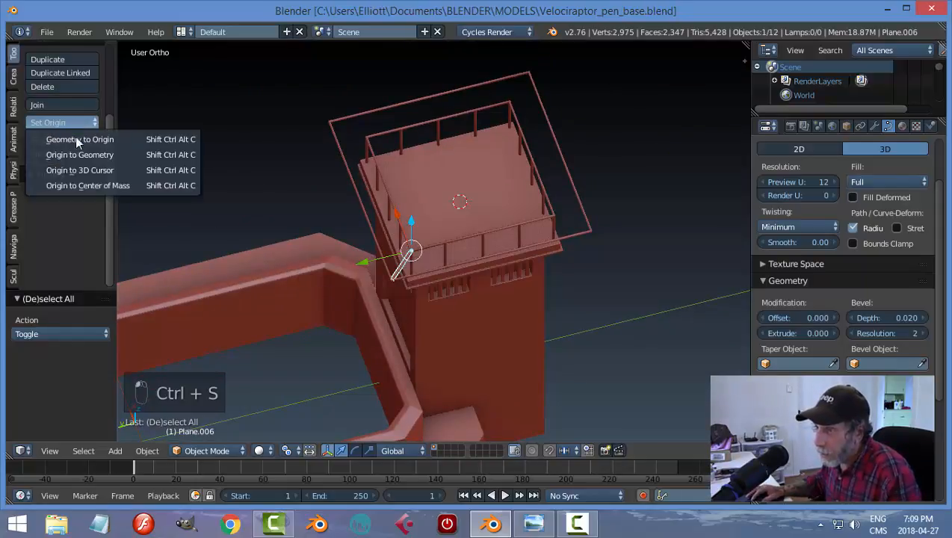
left_click(133, 151)
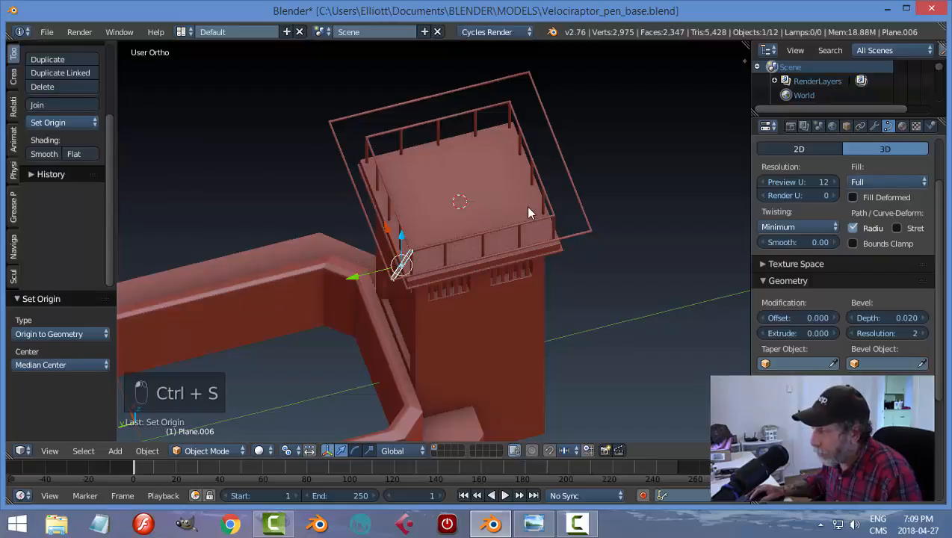
- Add a Mirror modifier to the corner brace with Cube as mirror object on the X and Y axes, and deselect it
left_click(874, 126)
left_click(811, 172)
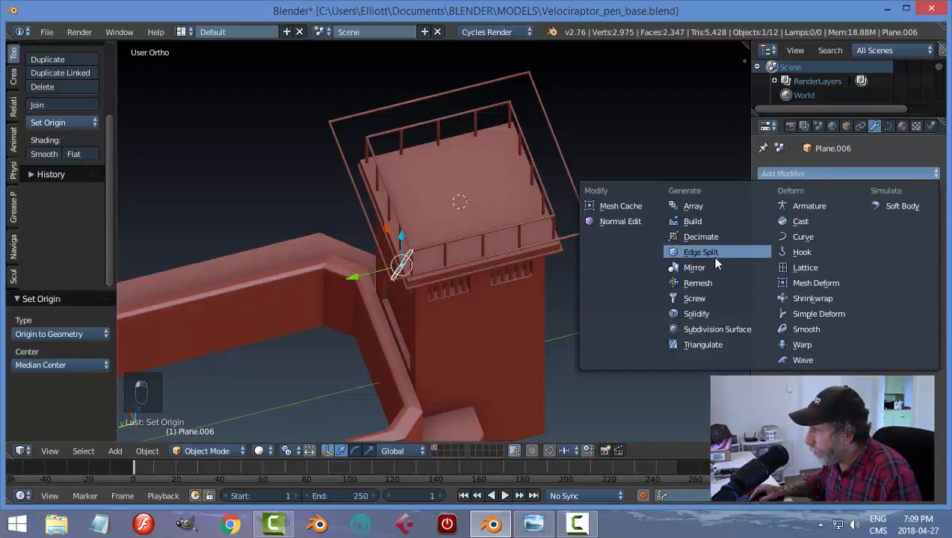
left_click(709, 267)
left_click(928, 333)
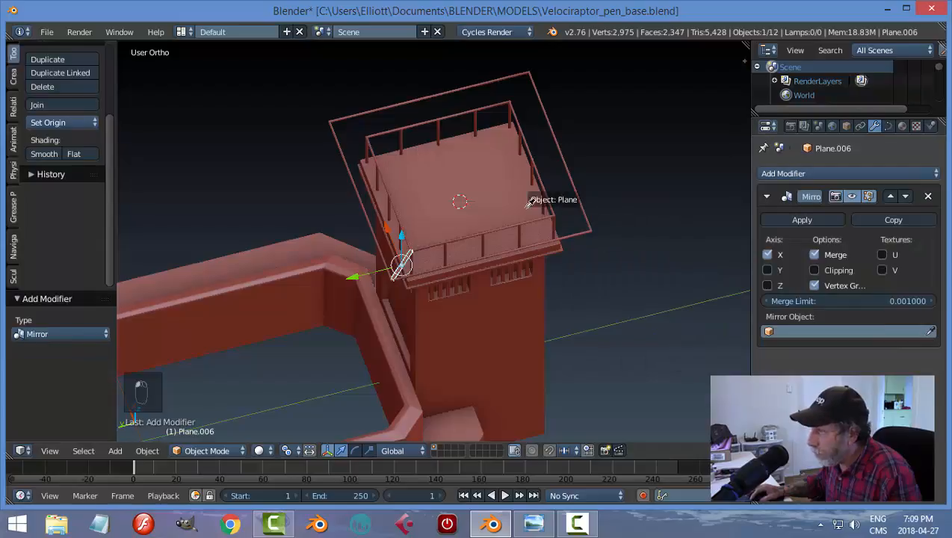
left_click(524, 199)
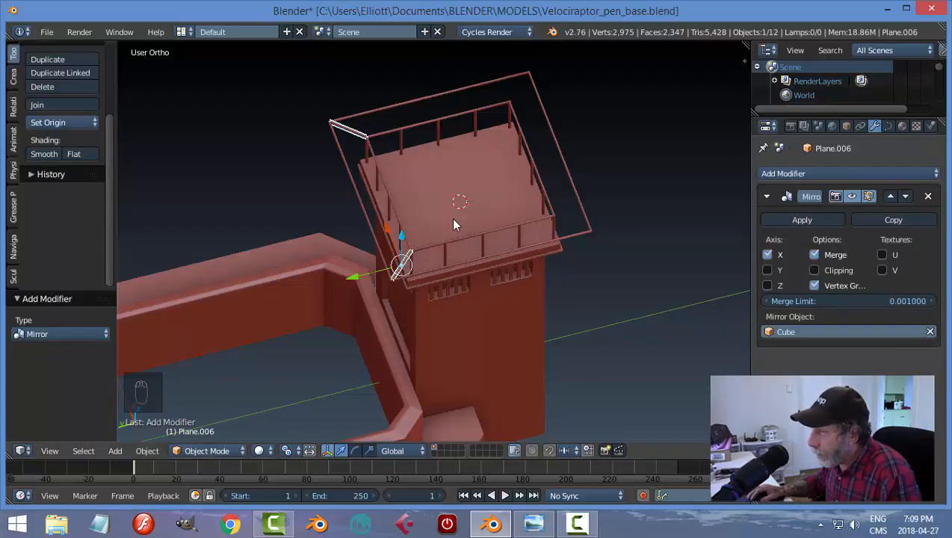
mouse_move(453, 224)
middle_mouse_down()
mouse_move(529, 205)
mouse_move(493, 230)
mouse_move(456, 225)
middle_mouse_up()
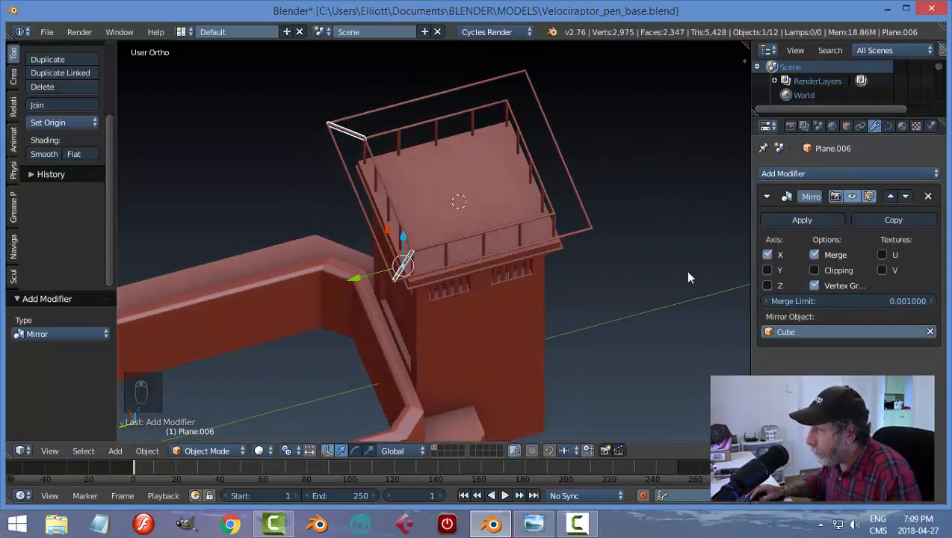
left_click(766, 269)
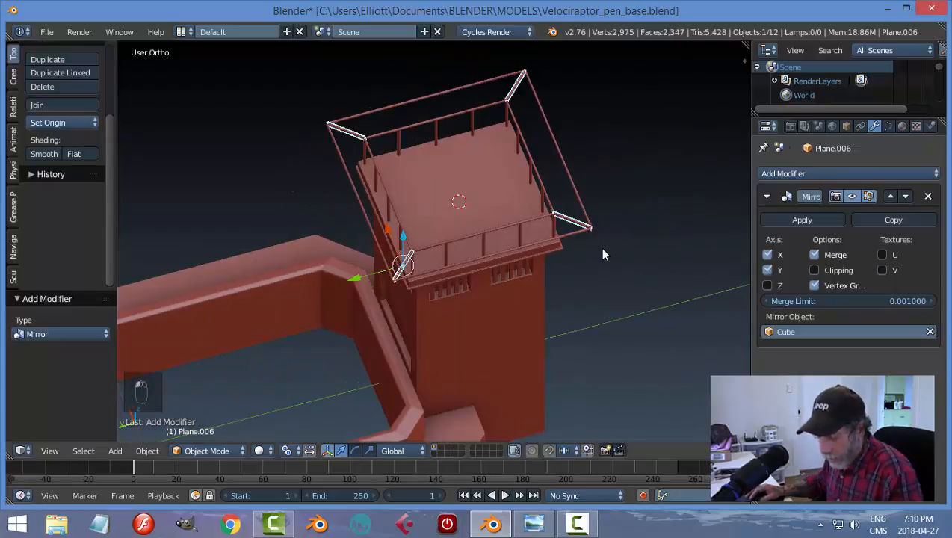
key("a")
middle_click_drag(653, 246, 711, 267)
scroll(590, 236, "up", 3)
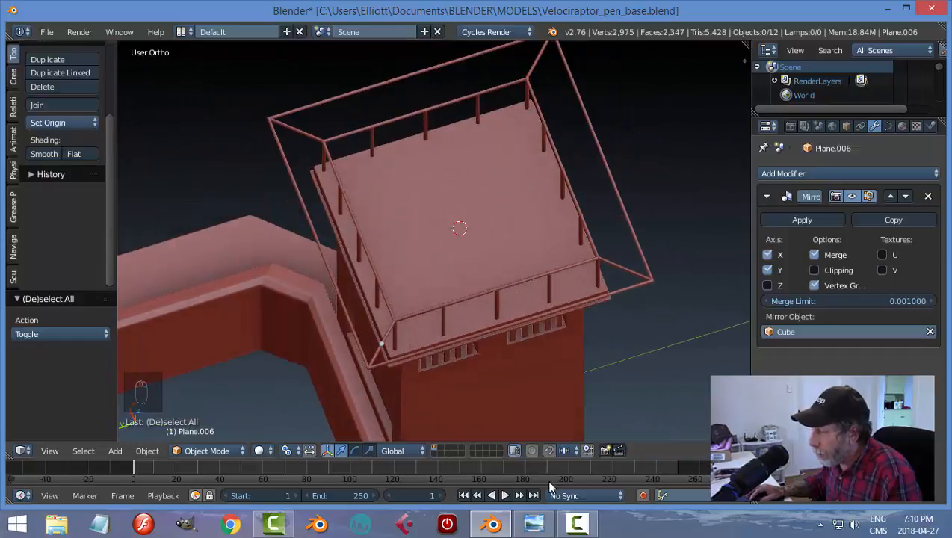
- Recheck the reference photo and remove the Mirror modifier from the corner brace
left_click(533, 523)
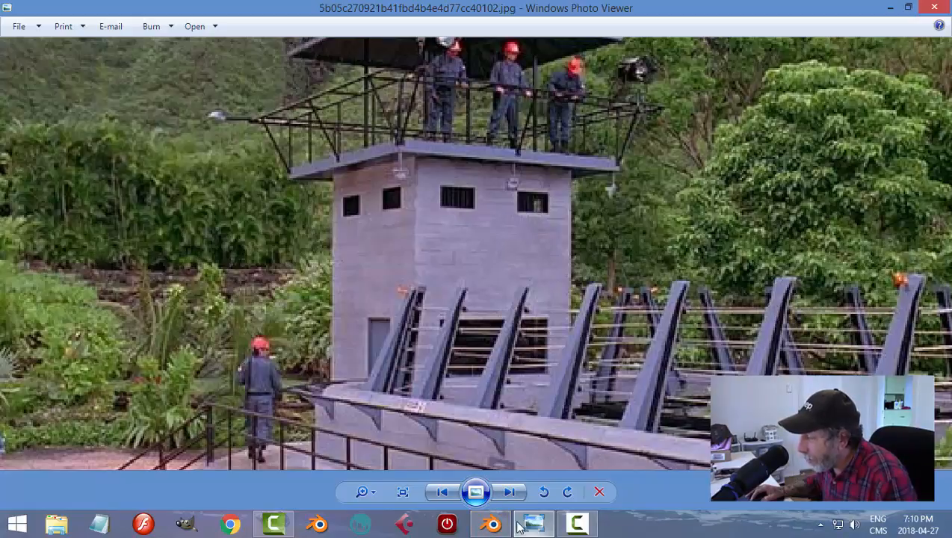
left_click(492, 523)
right_click(608, 270)
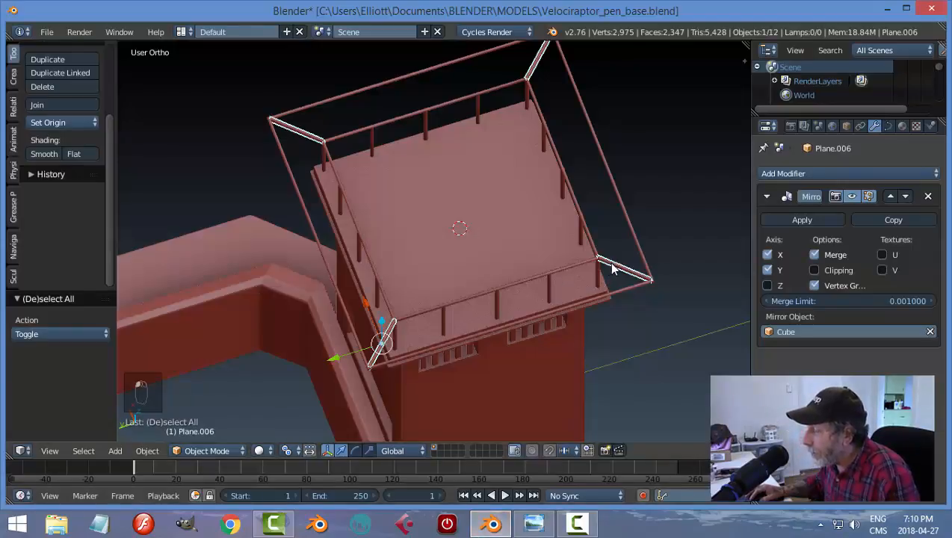
left_click(928, 196)
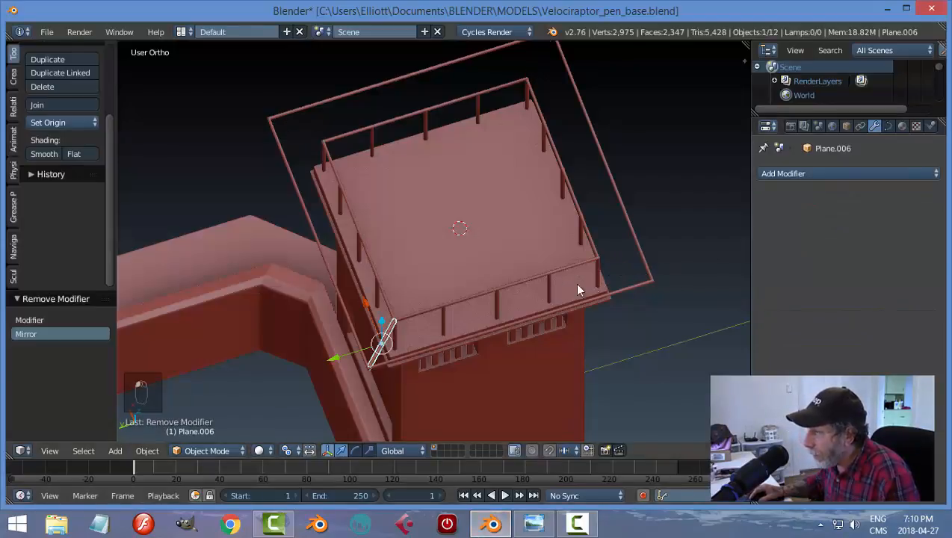
- In Edit Mode, move the brace's outer end about 0.189 along X so the brace runs perpendicular to the outer rail
middle_click_drag(460, 316, 499, 312)
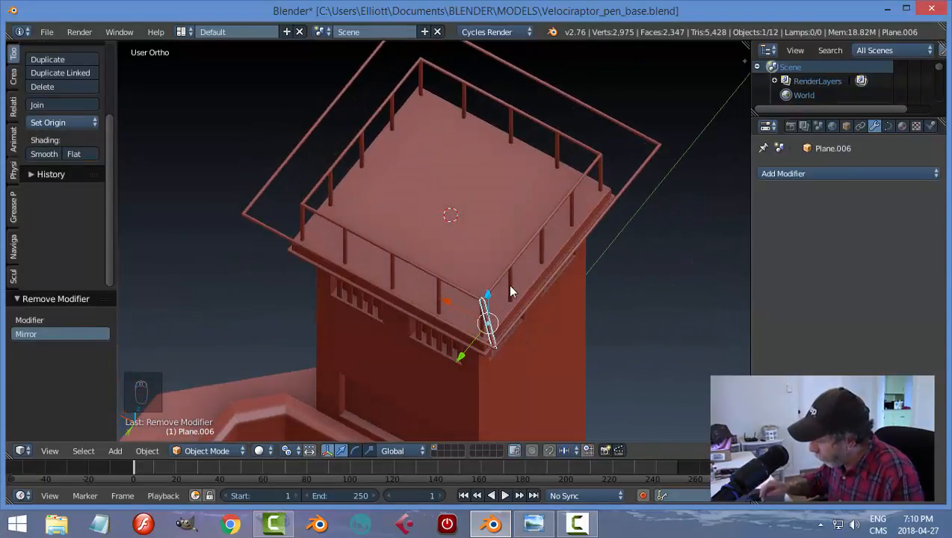
key("KP_7")
scroll(478, 283, "up", 4)
scroll(409, 257, "down", 3)
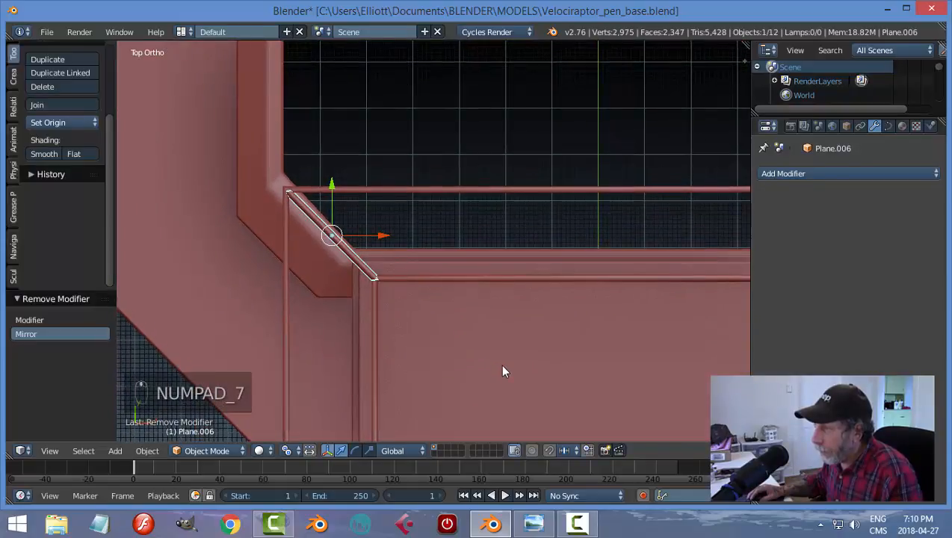
key("Tab")
left_click(604, 355)
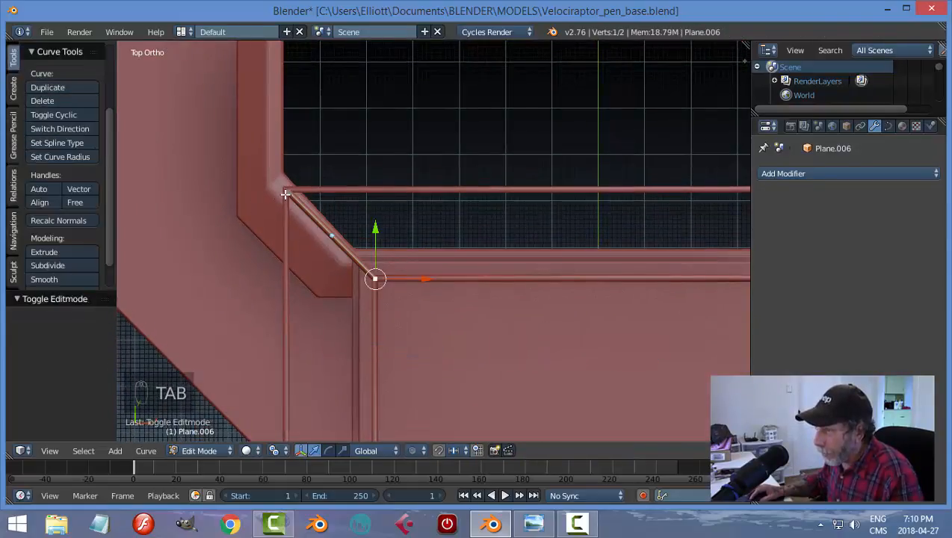
right_click(288, 192)
key("g")
key("x")
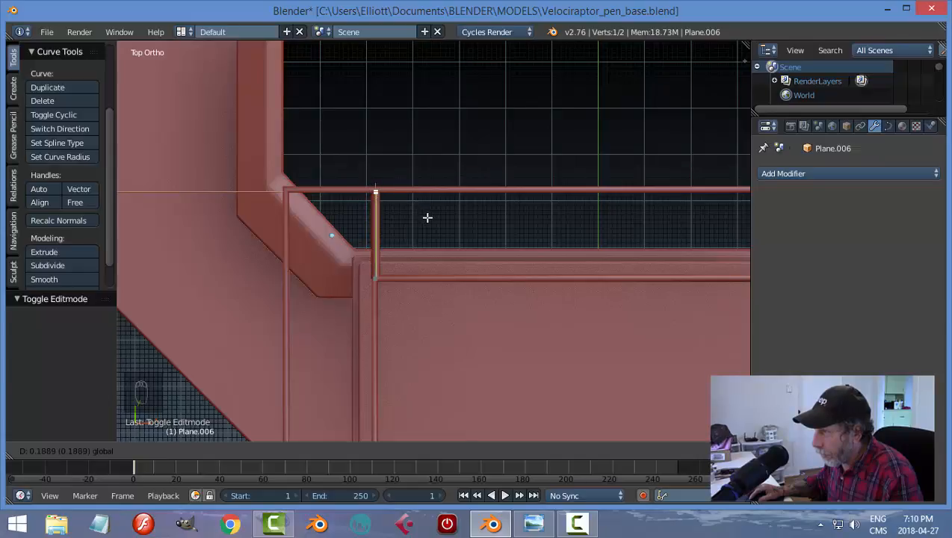
left_click(429, 216)
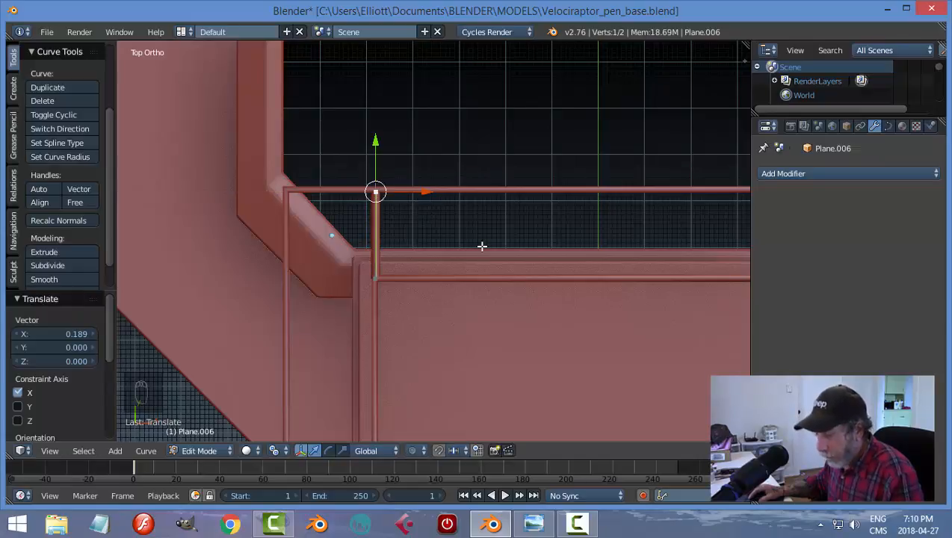
- Leave Edit Mode, set the straightened corner brace's origin to geometry, deselect it and save the model
key("a")
key("Tab")
left_click(404, 251)
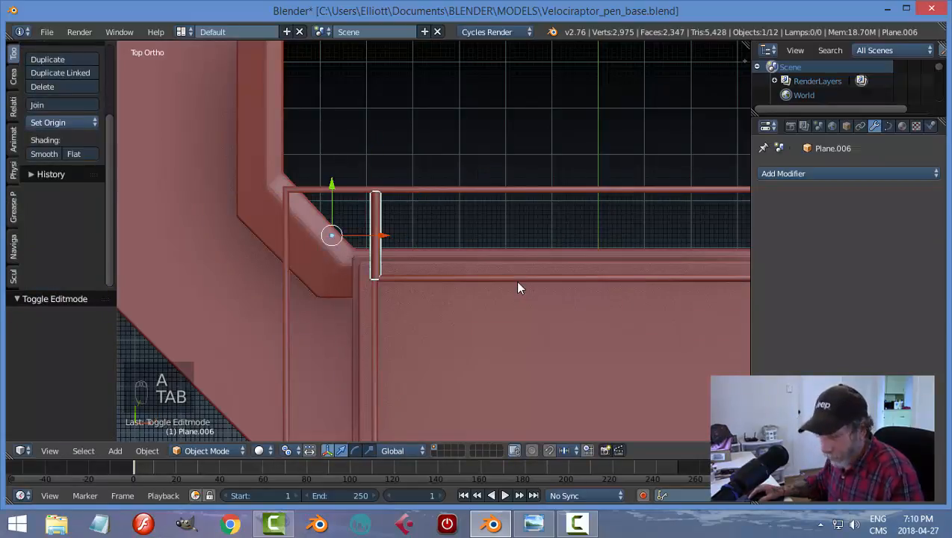
key("a")
key("a")
middle_click_drag(520, 292, 403, 272)
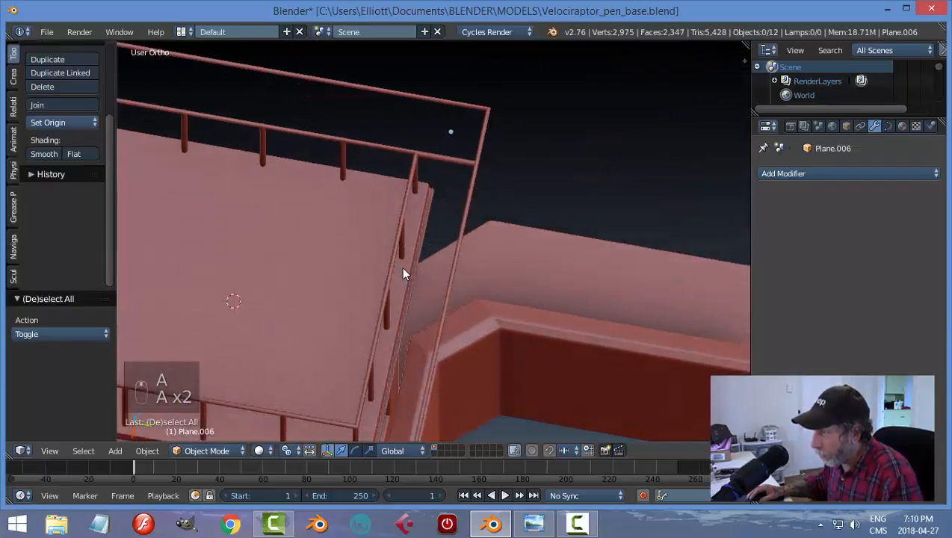
right_click(450, 155)
left_click(63, 122)
left_click(69, 152)
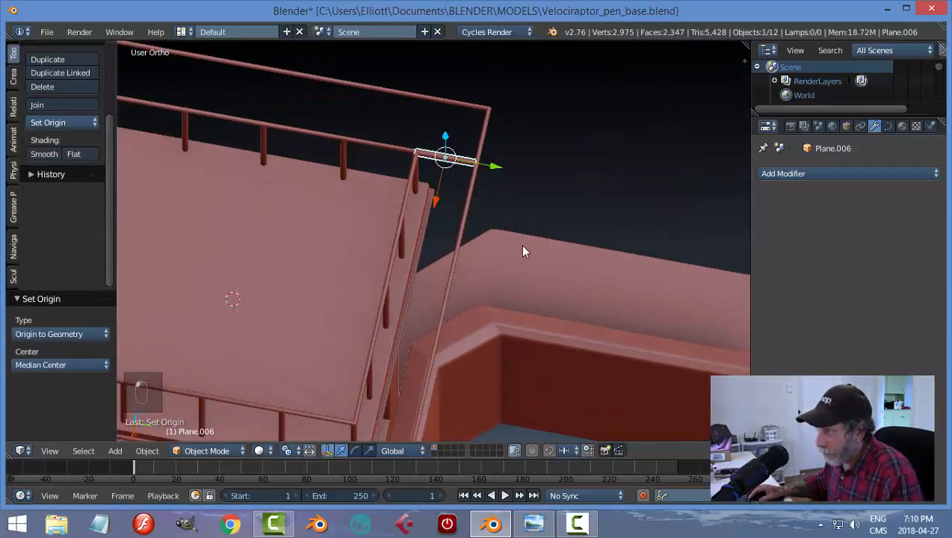
key("a")
middle_click_drag(543, 259, 360, 253)
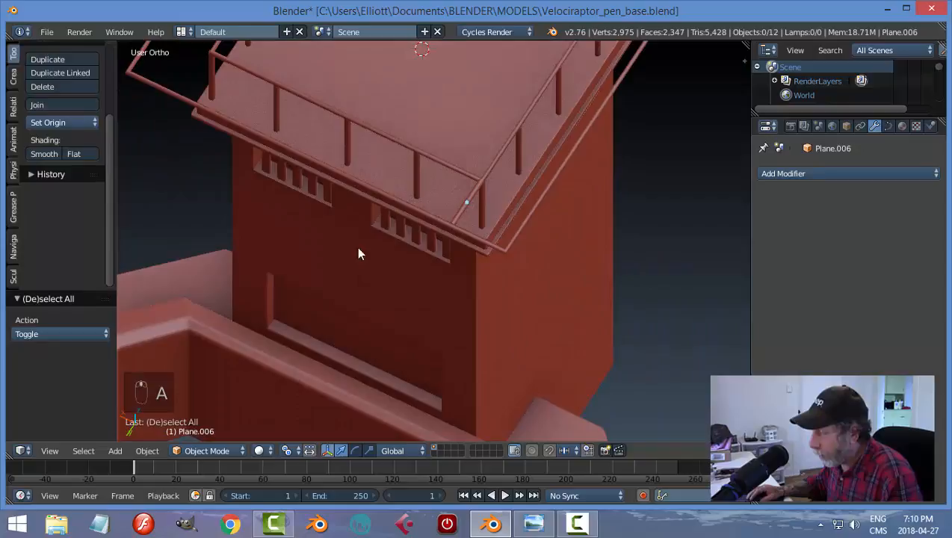
key("ctrl+s")
left_click(446, 238)
- Duplicate the straightened corner brace and rotate the copy 90° about the global Z axis
right_click(465, 200)
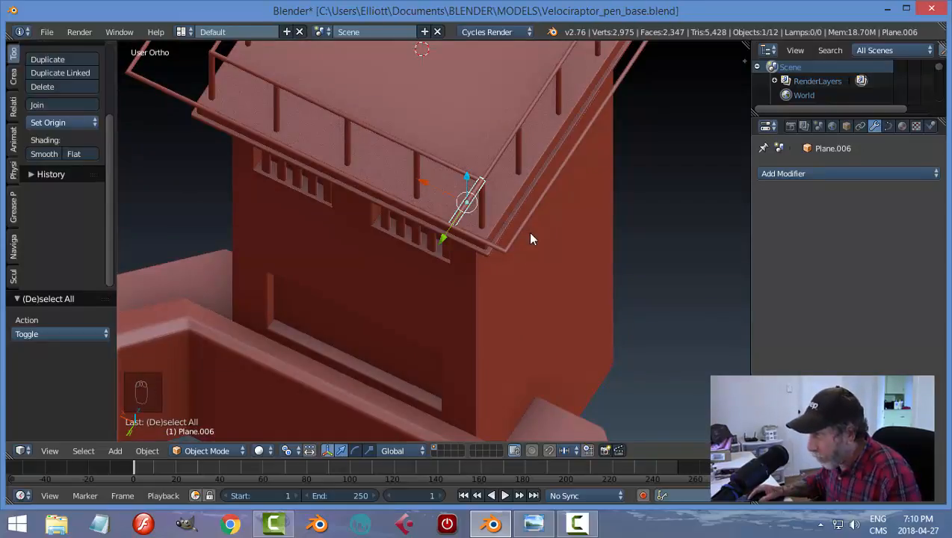
key("shift+d")
type("rz")
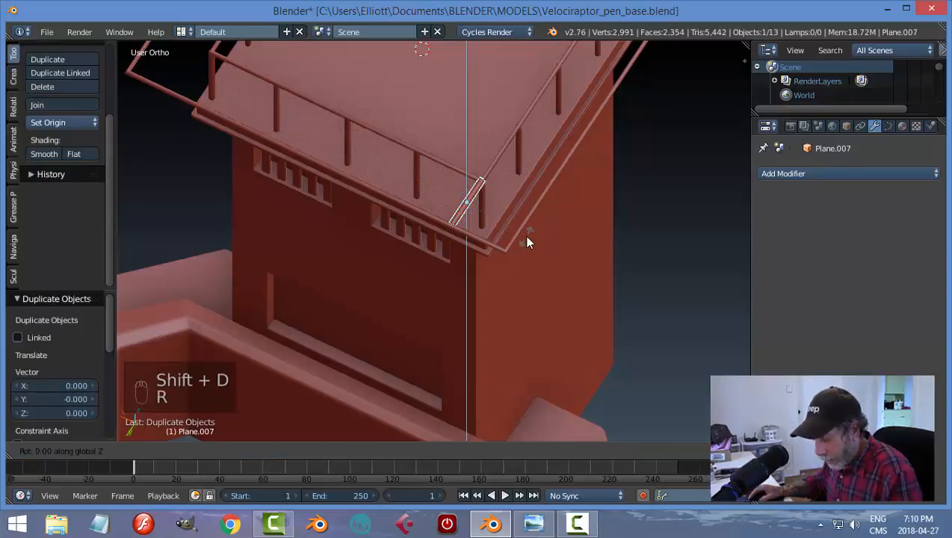
type("90")
key("Return")
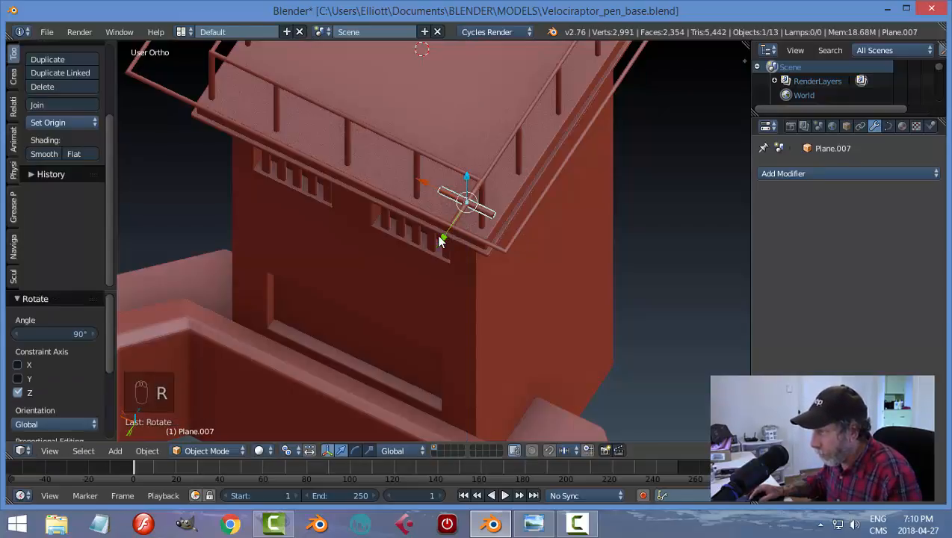
- Move the rotated brace -0.092 along Y and outward along X so it connects the inner rail corner to the adjacent outer rail
left_click_drag(443, 236, 458, 222)
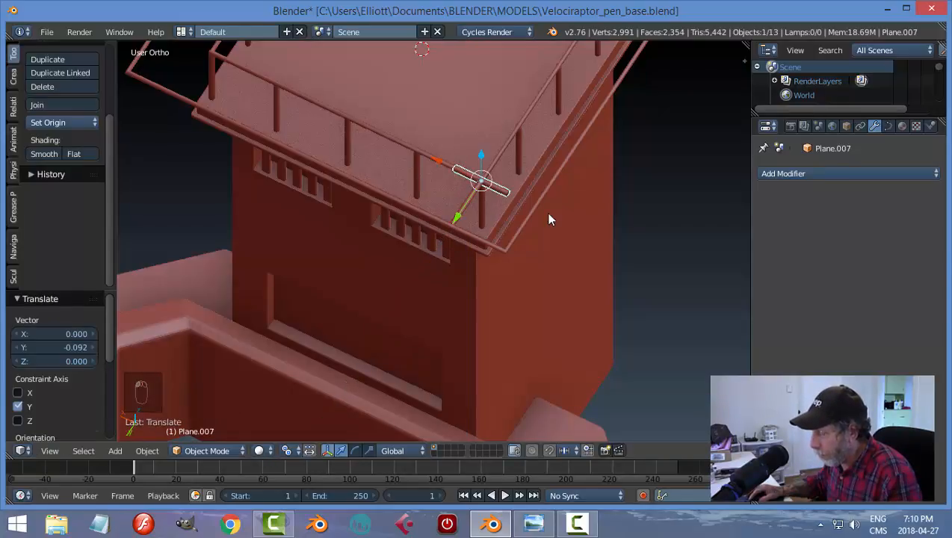
key("KP_7")
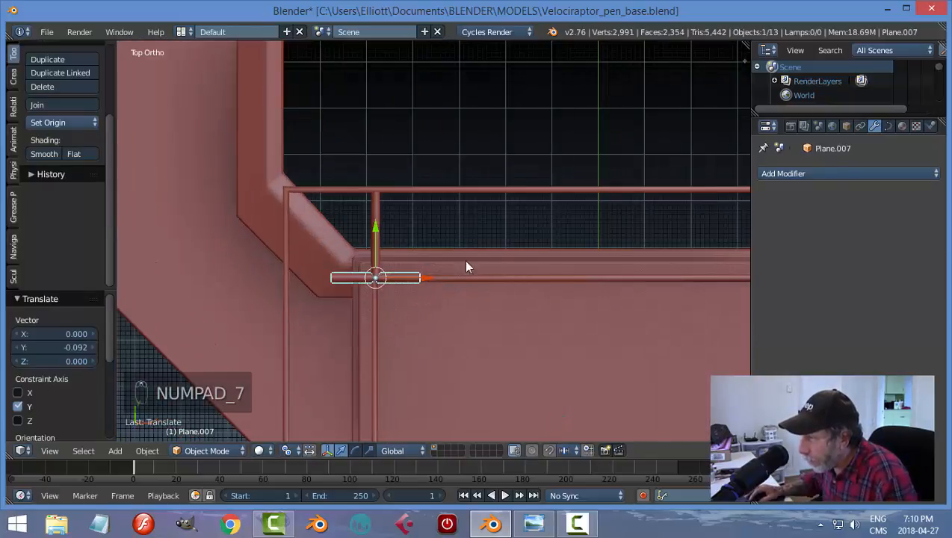
left_click_drag(428, 277, 379, 277)
key("a")
key("Tab")
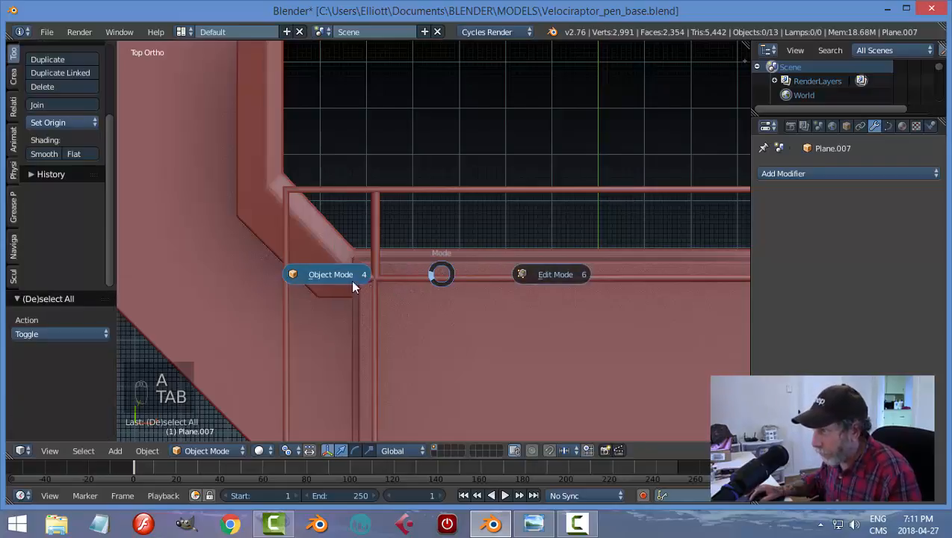
- Duplicate the corner brace running along X and move the copy about -0.97 along Y to the next inner rail corner
scroll(471, 332, "down", 3)
middle_click_drag(471, 337, 459, 270)
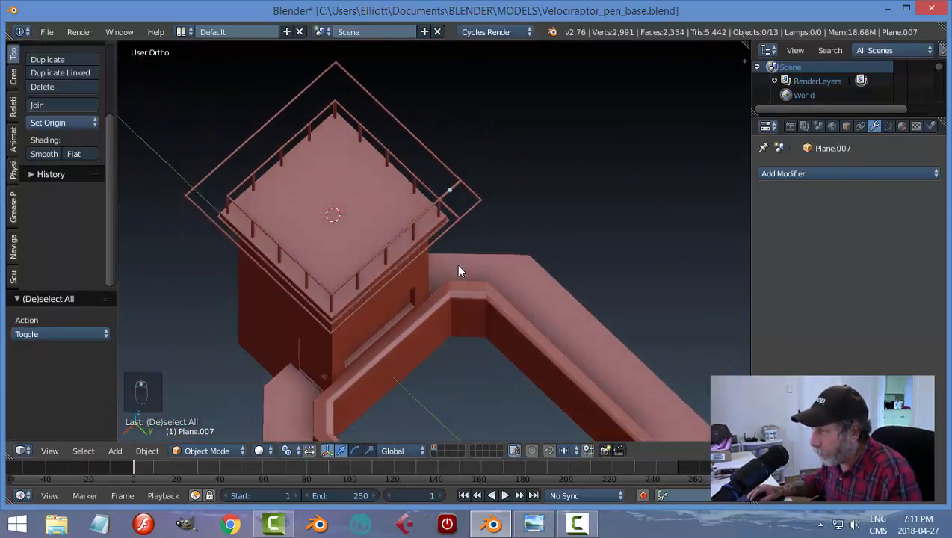
right_click(451, 184)
key("shift+d")
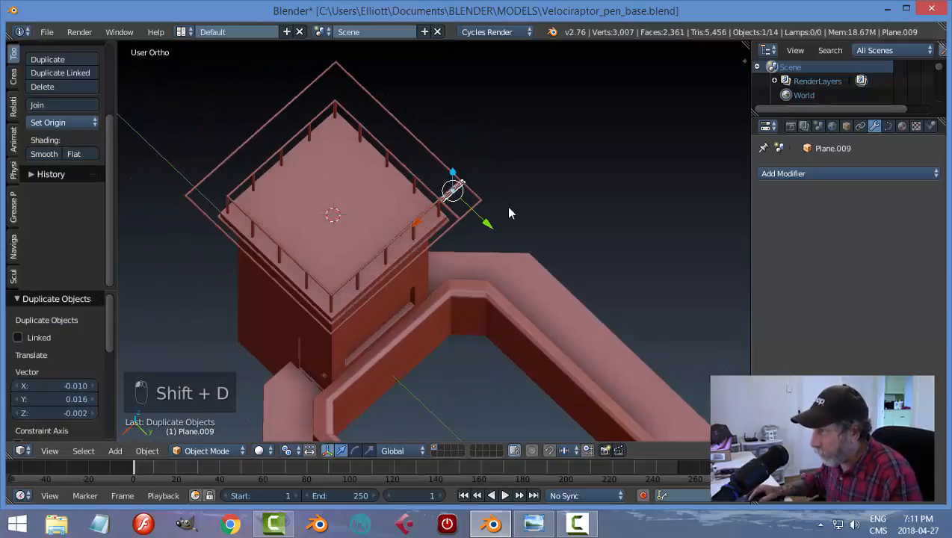
key("y")
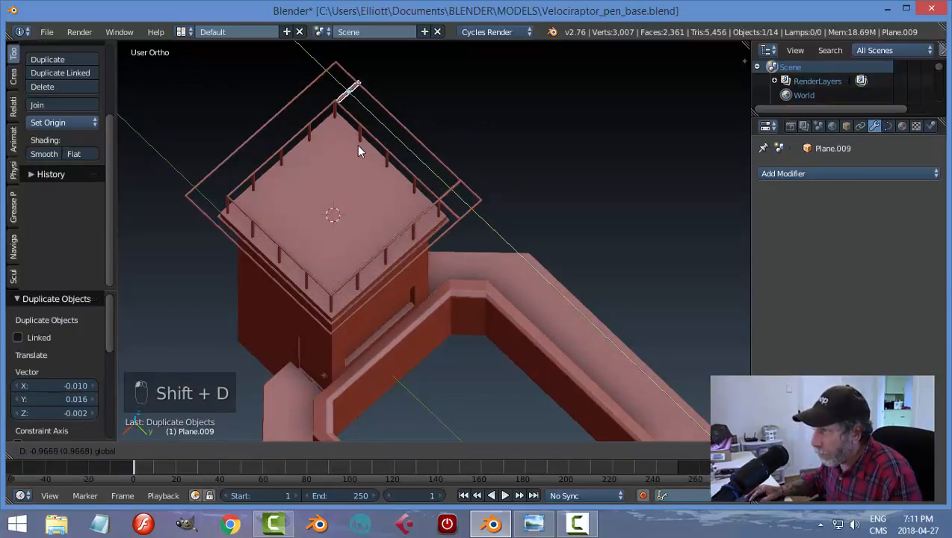
left_click(356, 144)
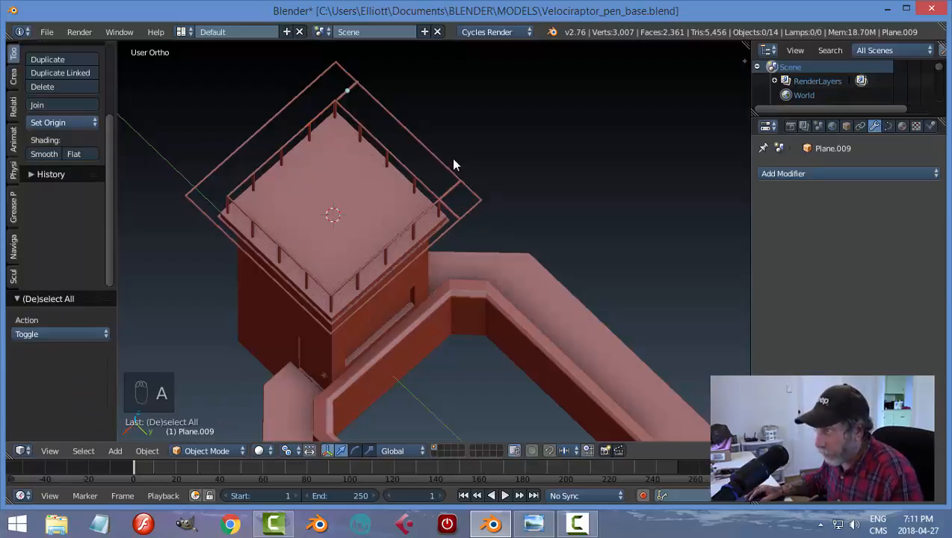
key("a")
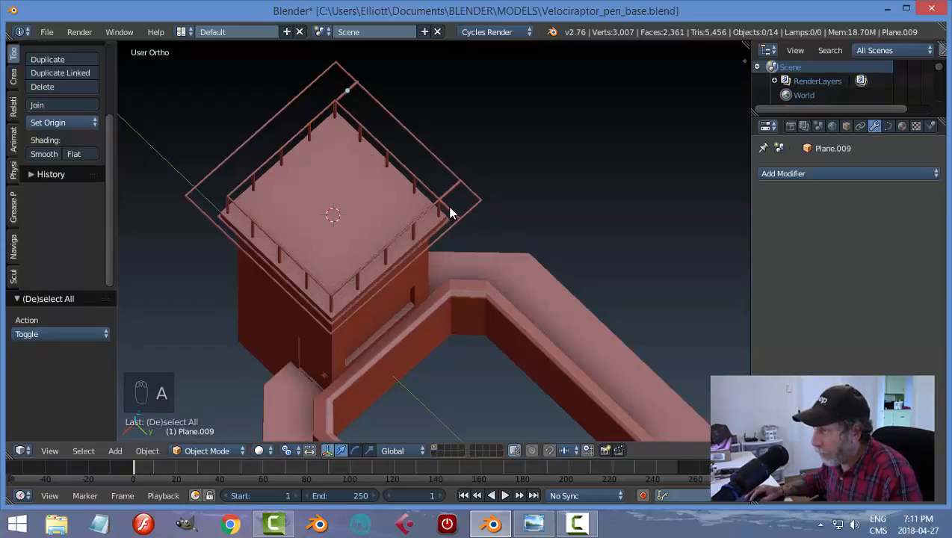
- Duplicate the brace running along Y, move the copy 0.967 along X to the opposite corner, and nudge it -0.006 along X
right_click(450, 214)
key("shift+d")
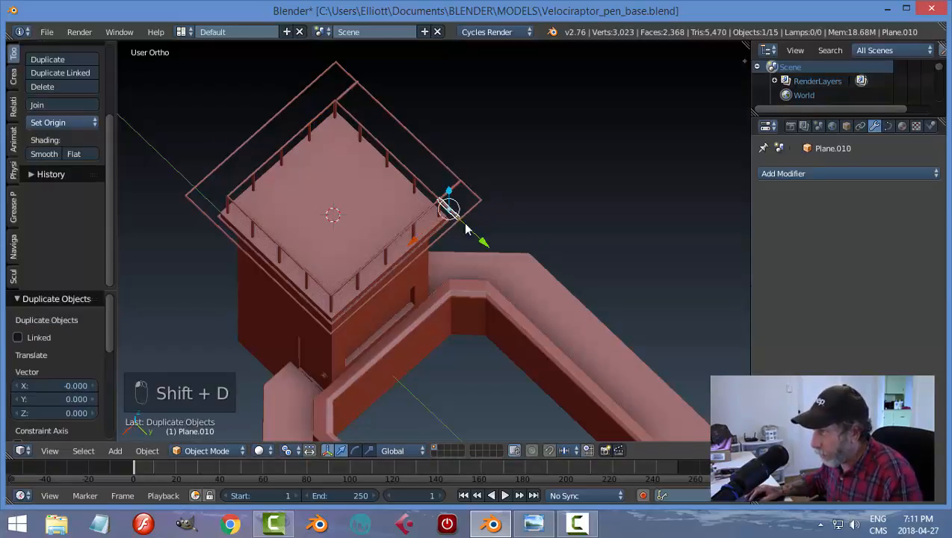
key("x")
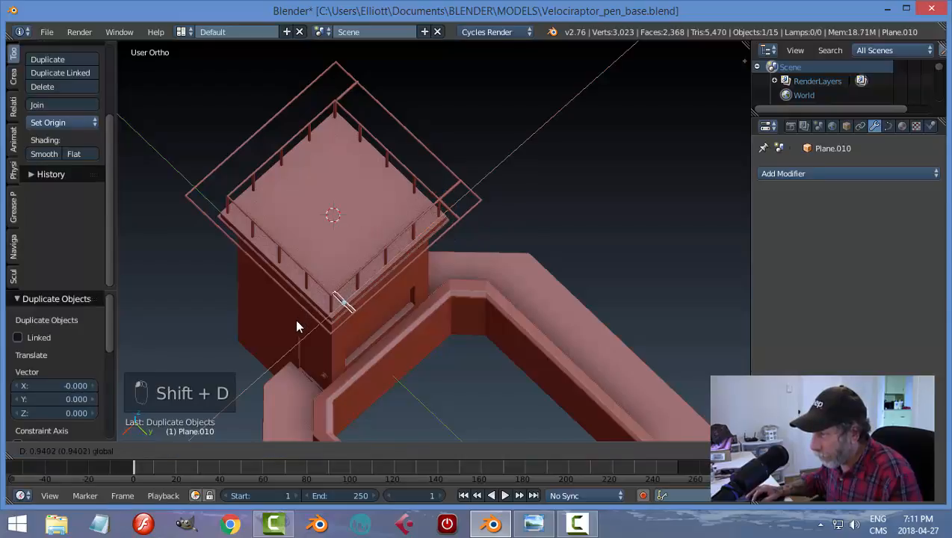
left_click(297, 327)
scroll(438, 328, "up", 3)
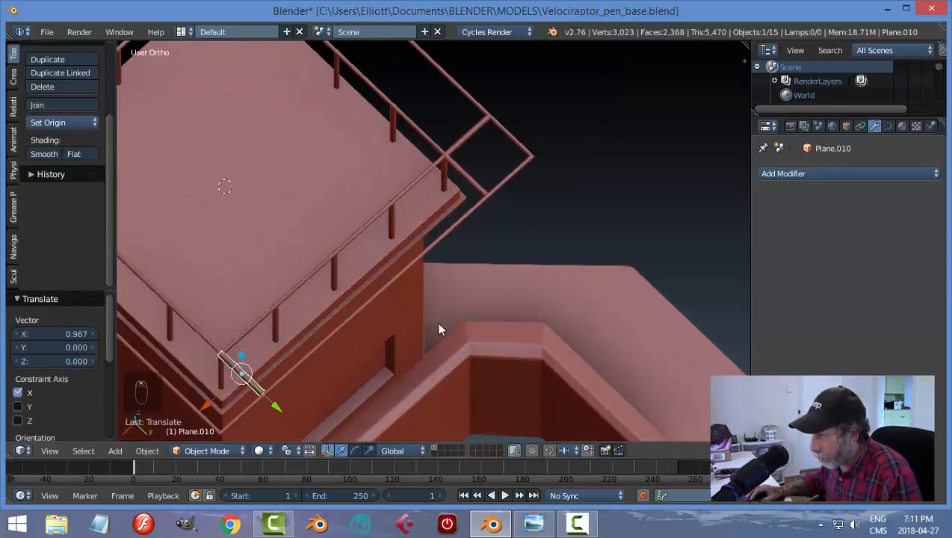
middle_click_drag(439, 329, 481, 251, "shift")
scroll(426, 298, "up", 2)
left_click_drag(185, 353, 187, 352)
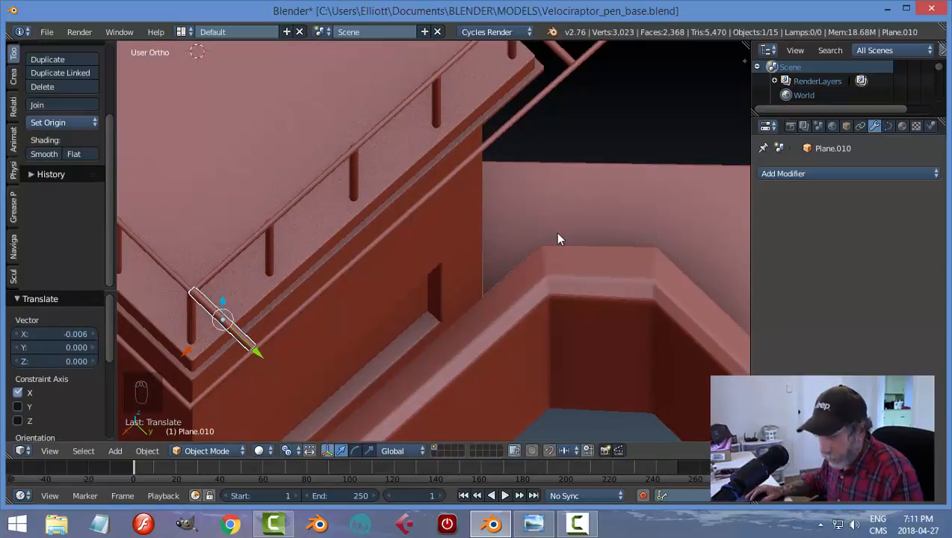
- Duplicate the brace running along X, move the copy 1.153 along X to the opposite corner, and fine-tune it against the outer rail
scroll(557, 237, "down", 3)
key("a")
right_click(493, 97)
key("shift+d")
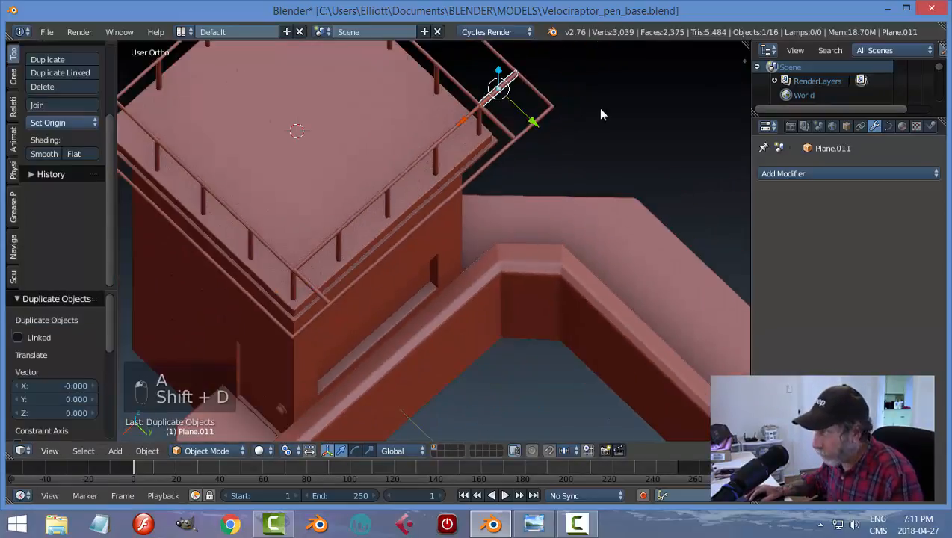
key("x")
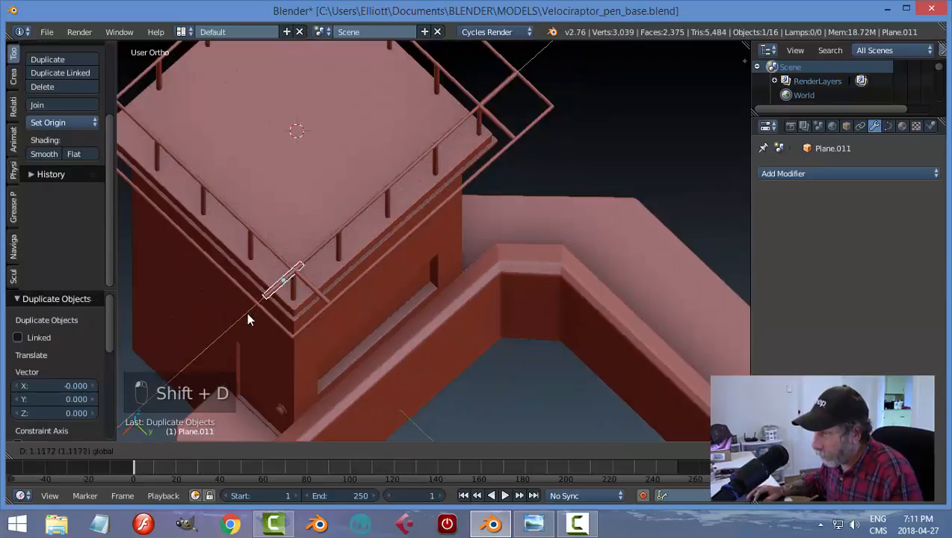
left_click(242, 316)
middle_click_drag(372, 305, 502, 248, "shift")
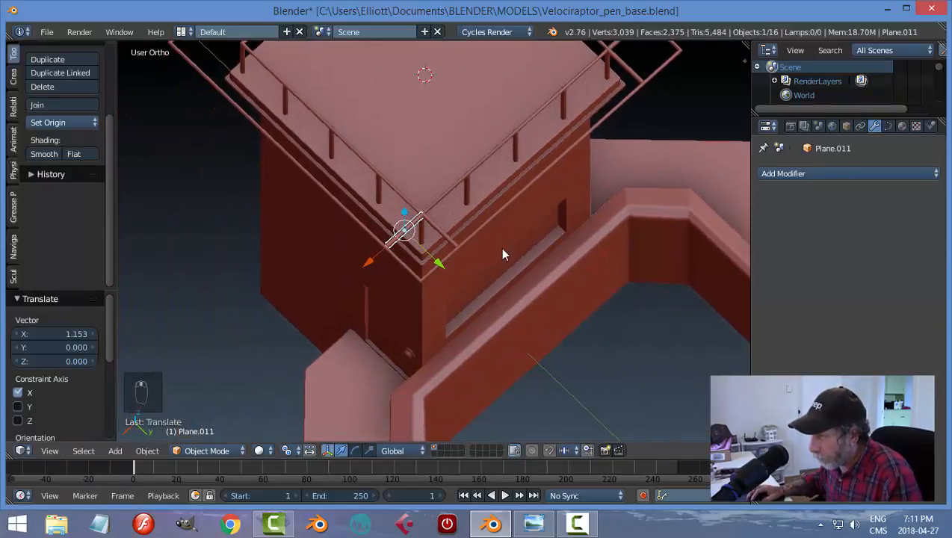
scroll(504, 248, "up", 5)
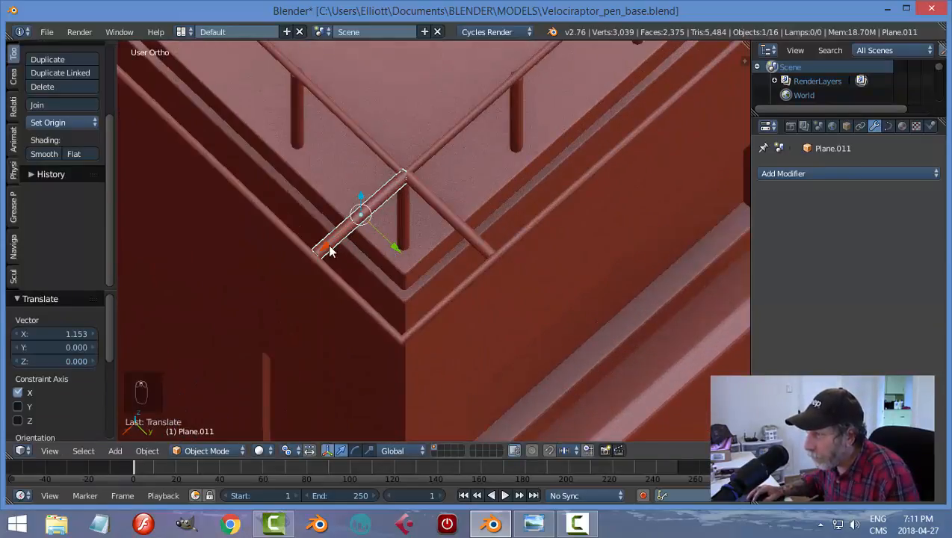
left_click_drag(329, 251, 450, 238)
key("a")
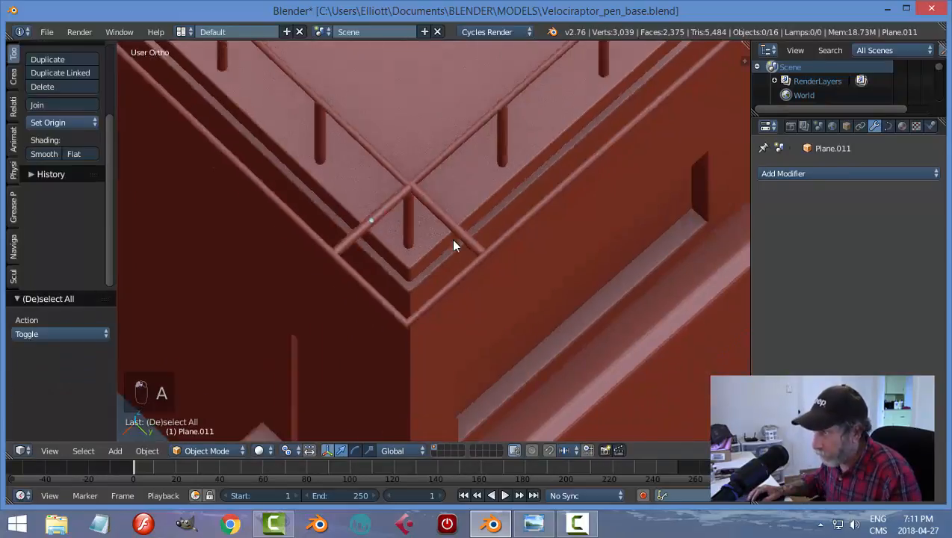
- Duplicate the first corner's brace running along Y and move the copy about -1.14 along Y to the far corner's outer rail
scroll(449, 238, "down", 8)
middle_click_drag(463, 231, 535, 267, "shift")
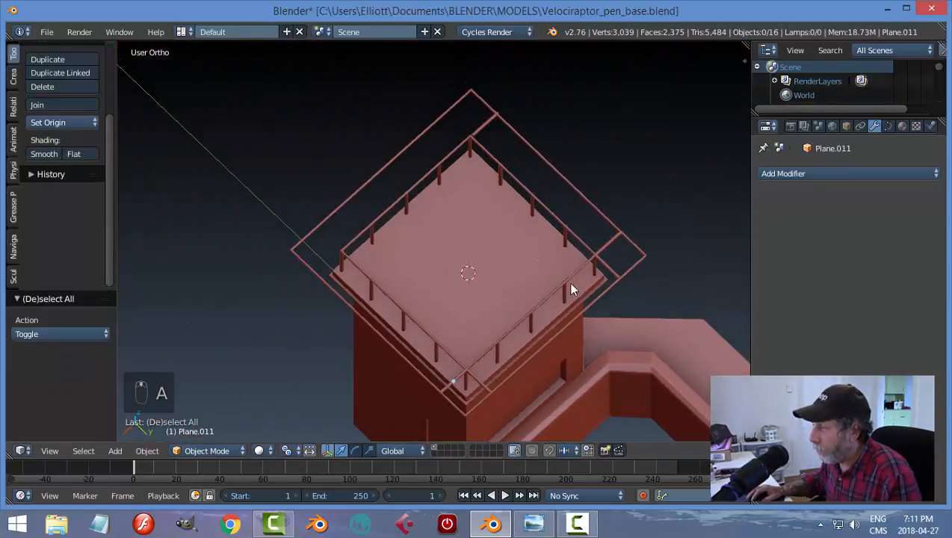
right_click(616, 276)
key("shift+d")
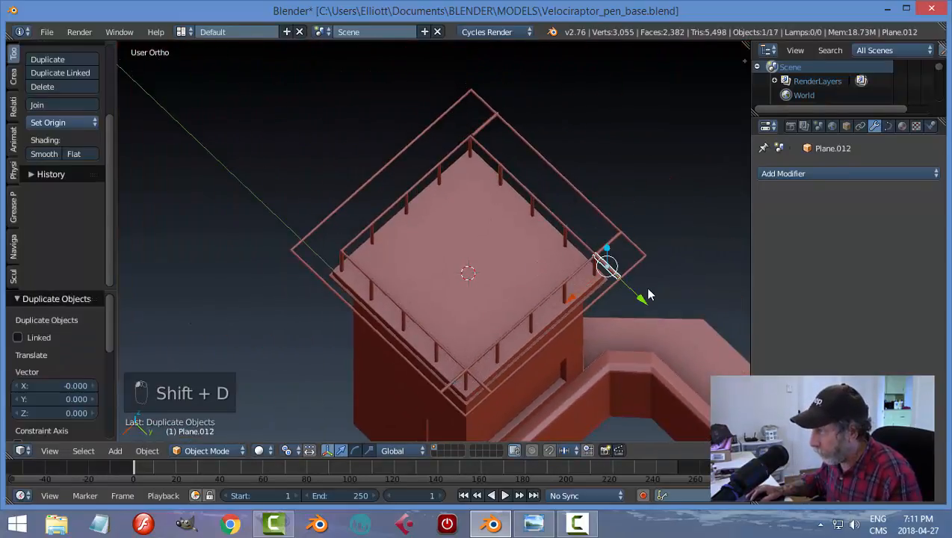
key("y")
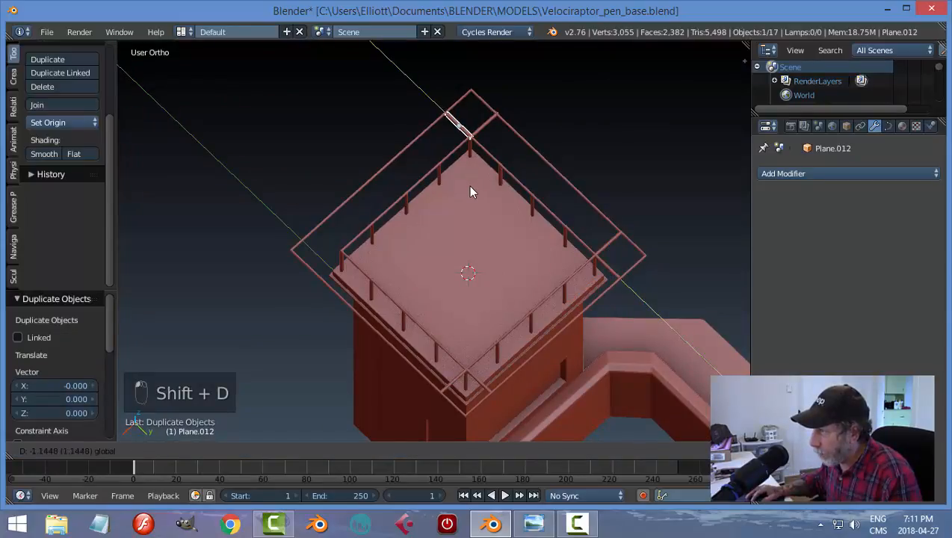
left_click(468, 187)
key("a")
- From the top view, duplicate the brace just placed, move the copy 0.959 along X to the last corner, and nudge it -0.001 along X
middle_click_drag(557, 194, 453, 213)
key("KP_7")
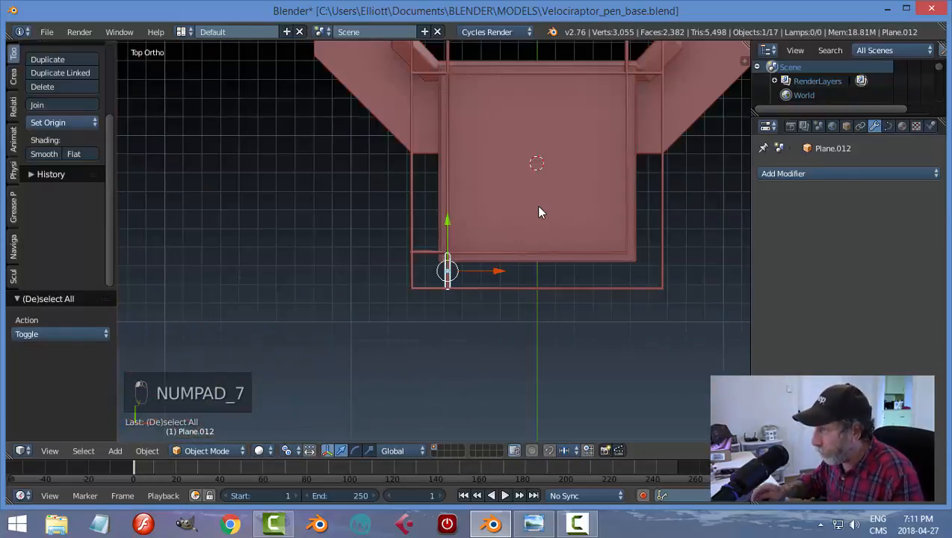
key("shift+d")
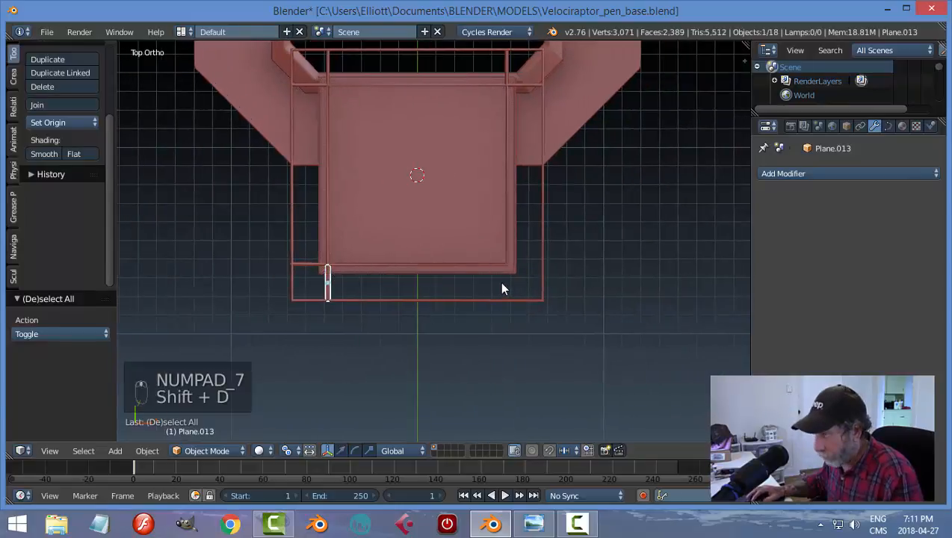
right_click(499, 283)
left_click_drag(382, 287, 561, 323)
scroll(606, 334, "up", 8)
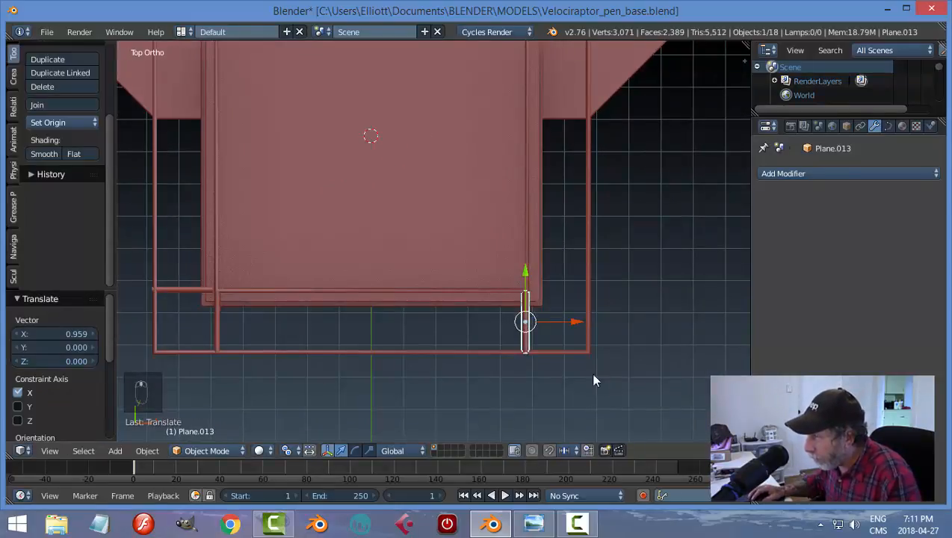
left_click_drag(460, 232, 457, 230)
scroll(546, 239, "down", 4)
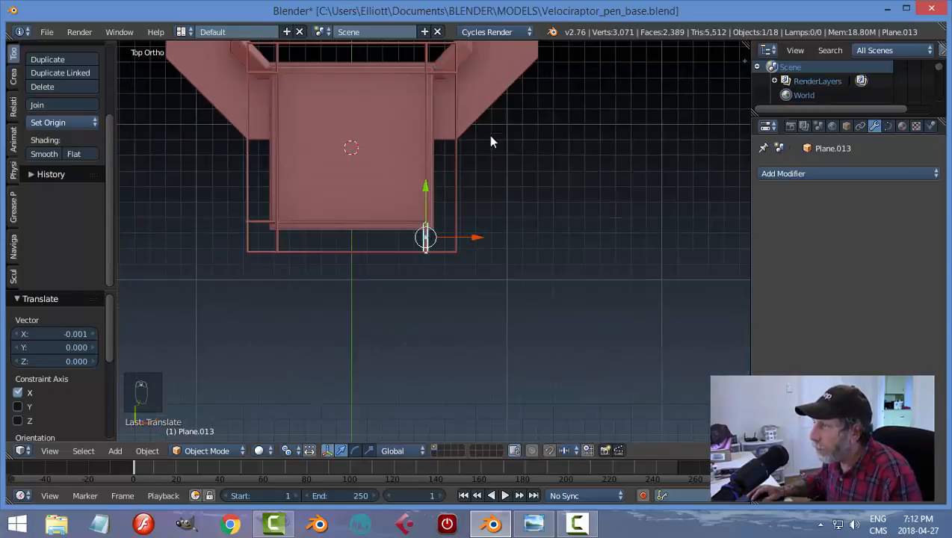
- Duplicate the X-direction brace on the same side, move the copy -0.974 along Y to the last corner, and nudge it 0.007 along Y
right_click(444, 75)
key("shift+d")
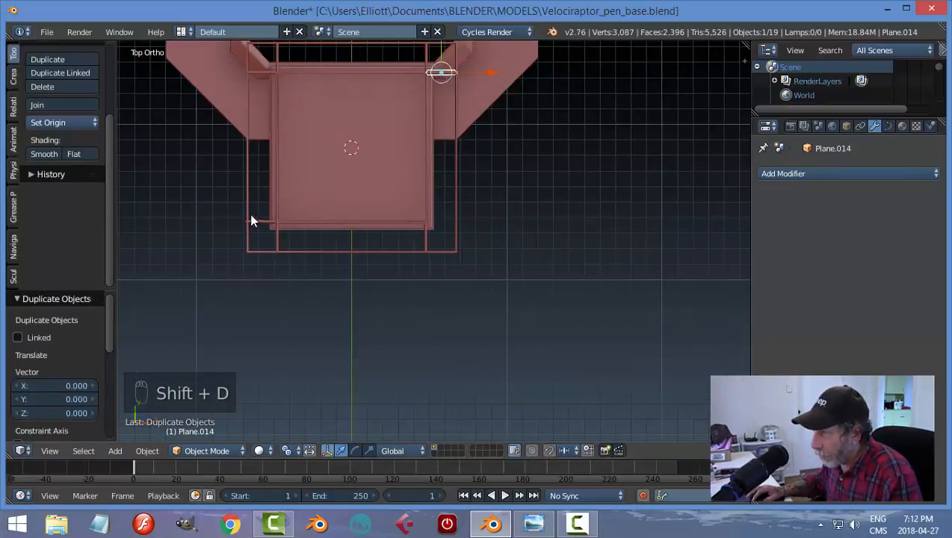
scroll(462, 134, "down", 2)
left_click_drag(439, 74, 436, 181)
key("KP_Decimal")
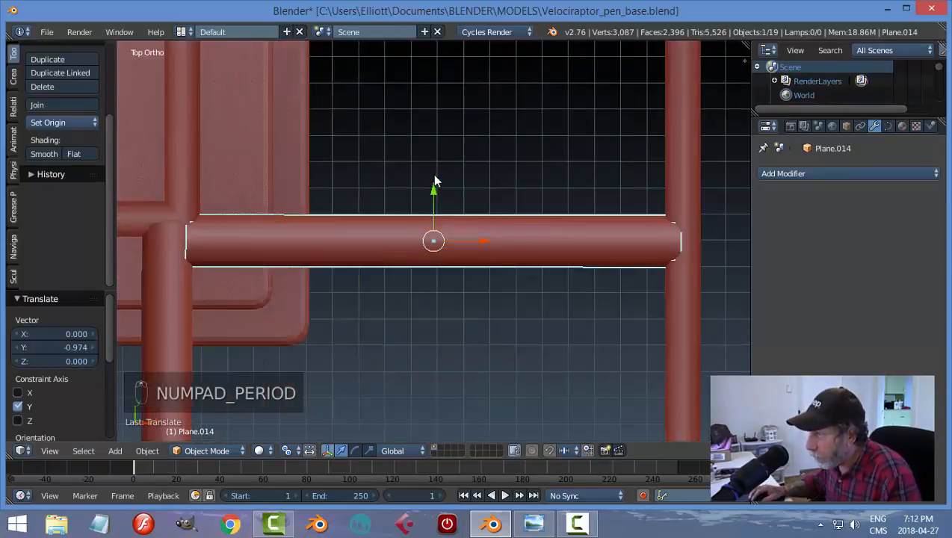
scroll(435, 200, "down", 2)
left_click_drag(433, 192, 431, 180)
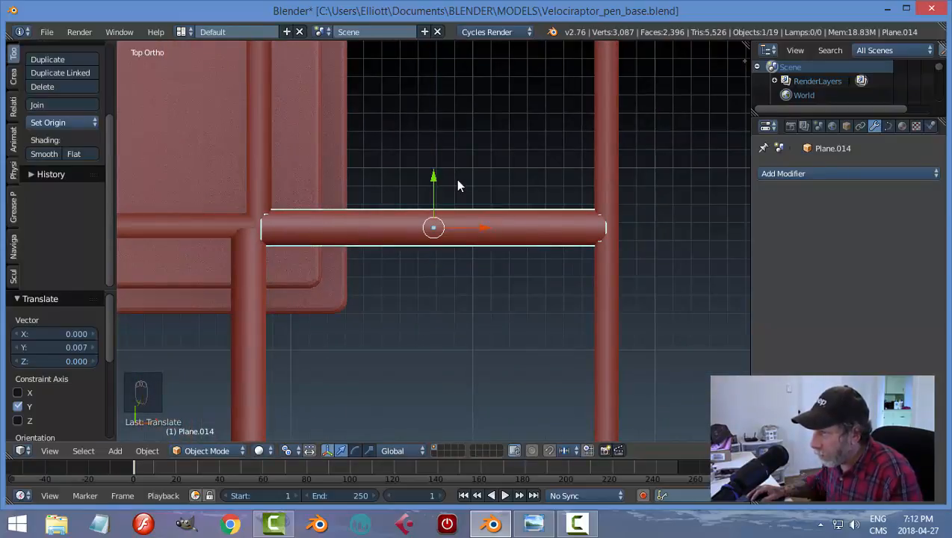
scroll(391, 213, "down", 8)
key("a")
middle_click_drag(123, 254, 383, 235, "shift")
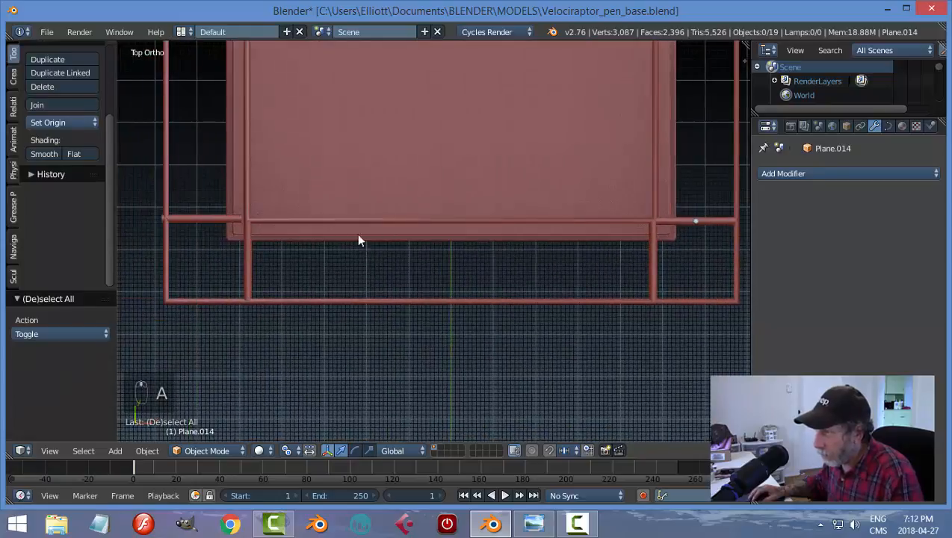
- Nudge the X-direction corner brace about 0.01 along X against the rails and save over Velociraptor_pen_base.blend
middle_click_drag(289, 241, 348, 241, "shift")
right_click(283, 218)
key("g")
key("x")
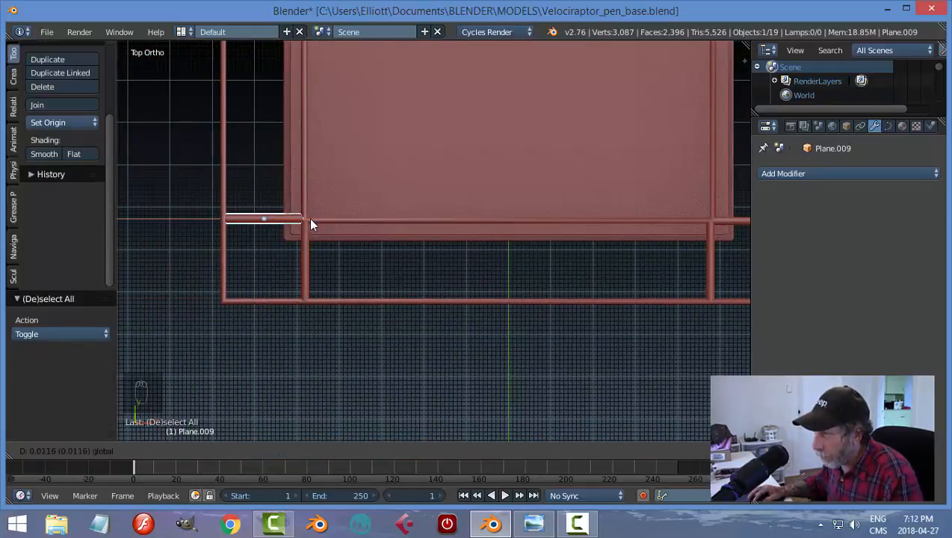
left_click(309, 218)
key("a")
key("ctrl+s")
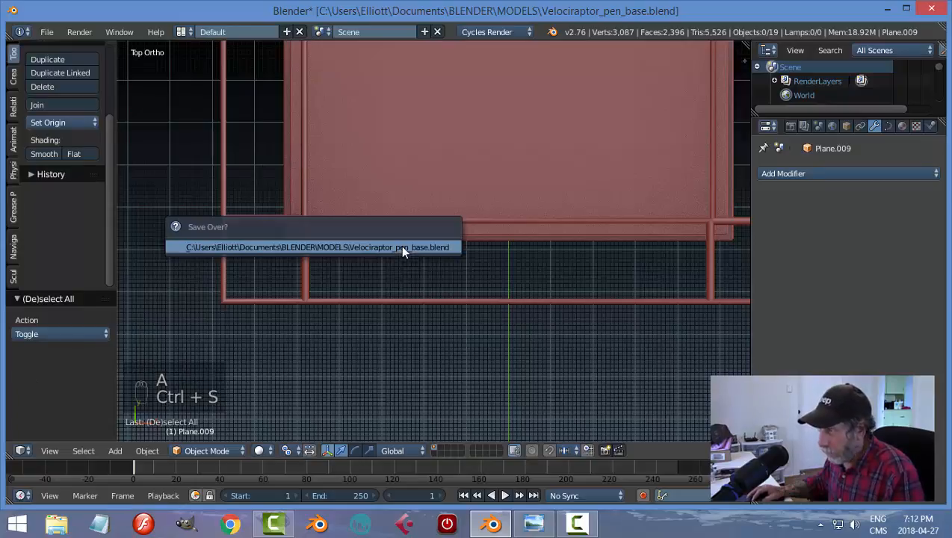
left_click(403, 246)
- Duplicate the corner brace running along Y on the wall side and move the copy -0.233 along X
scroll(505, 307, "down", 3)
middle_click_drag(506, 307, 357, 293)
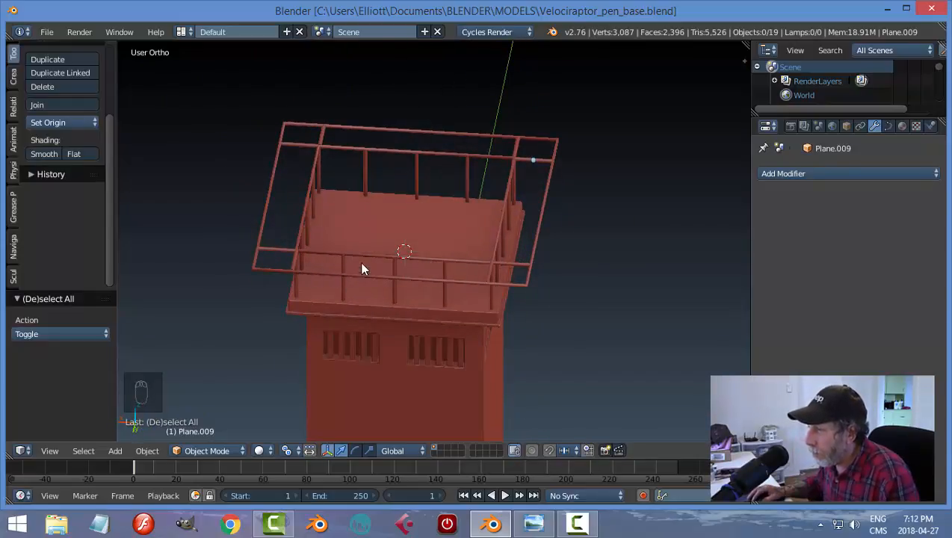
right_click(294, 261)
key("KP_7")
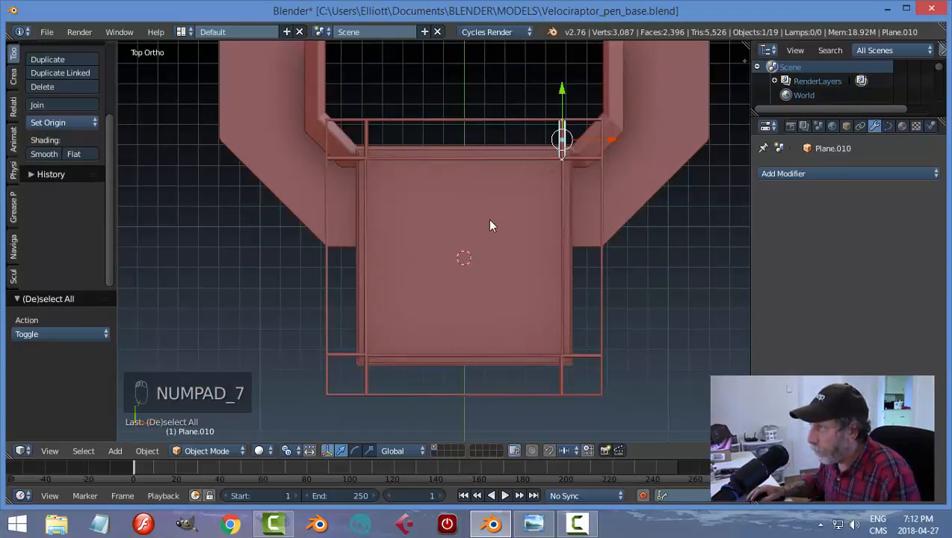
middle_click_drag(578, 212, 530, 247, "shift")
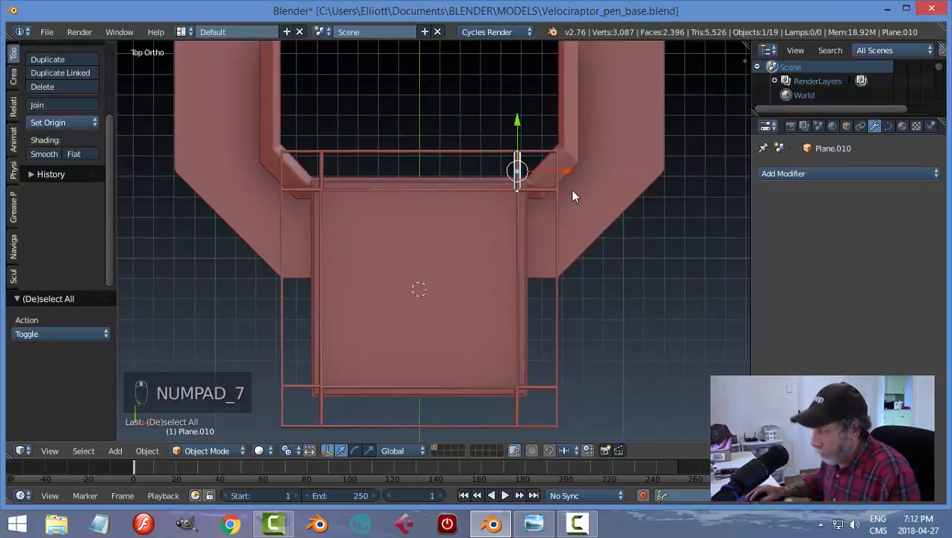
key("shift+d")
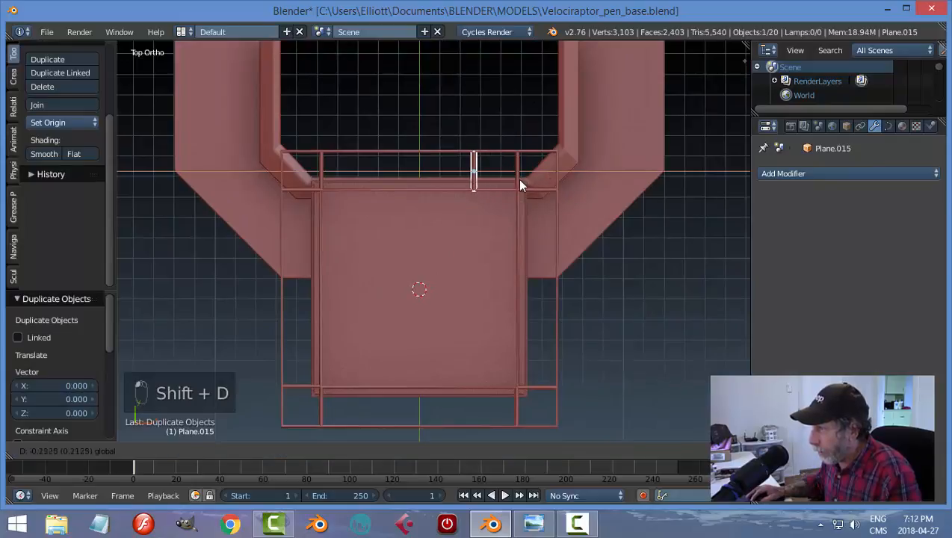
left_click(515, 179)
middle_click_drag(310, 149, 329, 186)
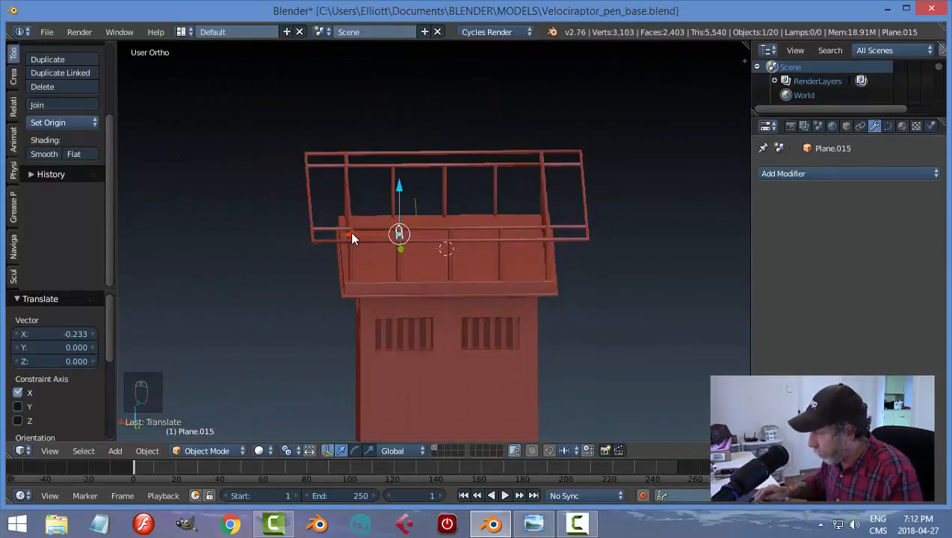
- From the back view, shift the copied brace another -0.103 along X to sit between the second and middle posts
key("KP_3")
key("KP_1")
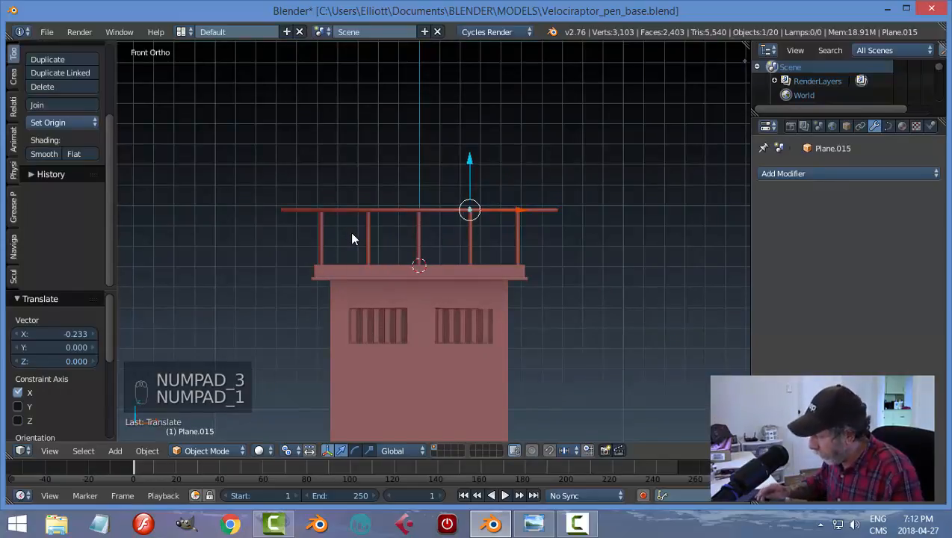
key("ctrl+KP_1")
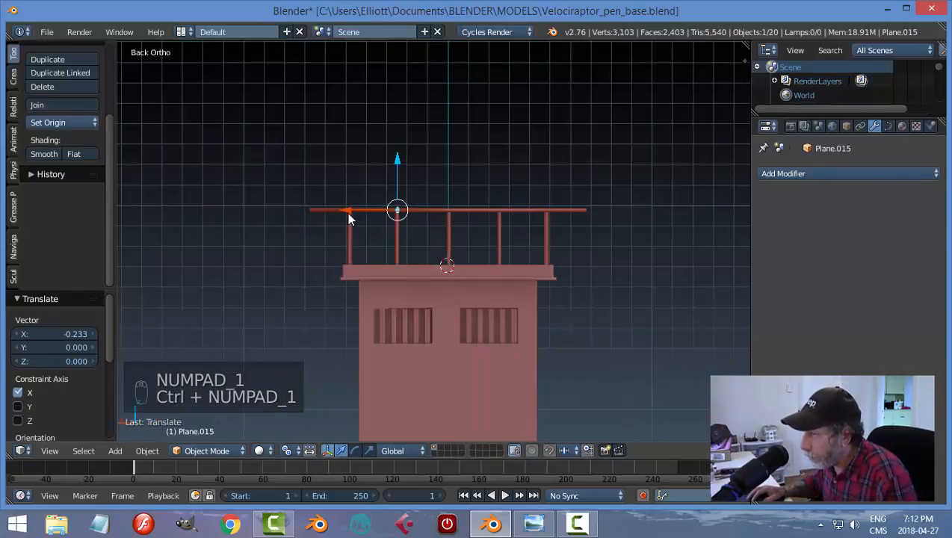
left_click_drag(347, 210, 371, 227)
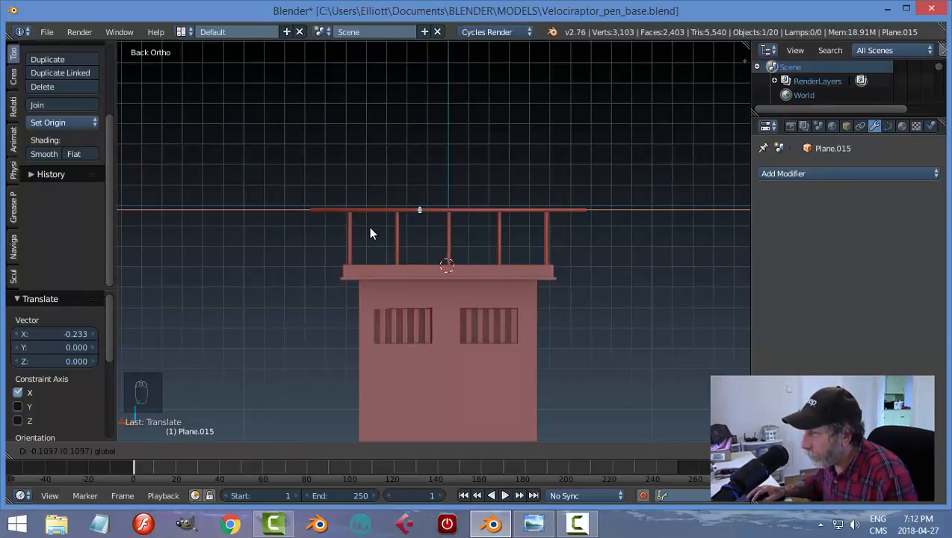
left_click_drag(369, 233, 368, 233)
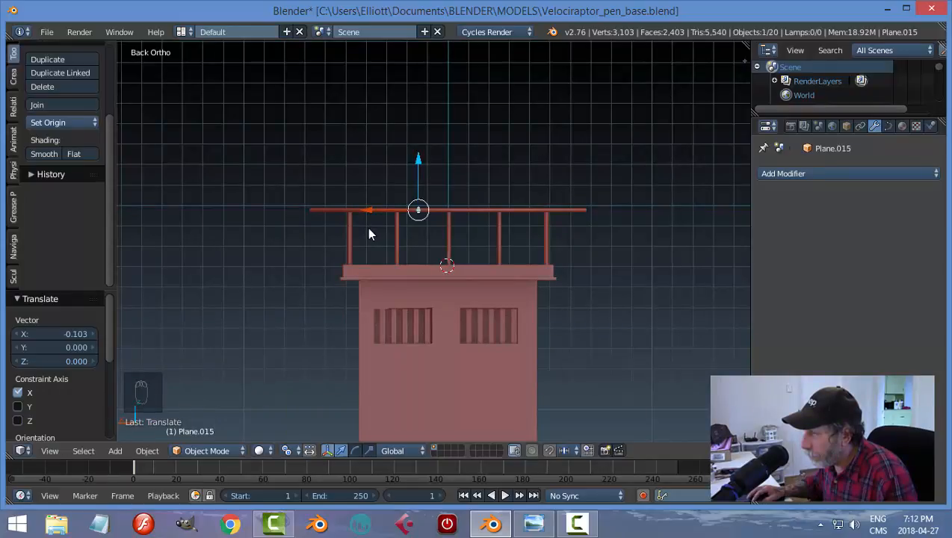
middle_click_drag(368, 234, 513, 272)
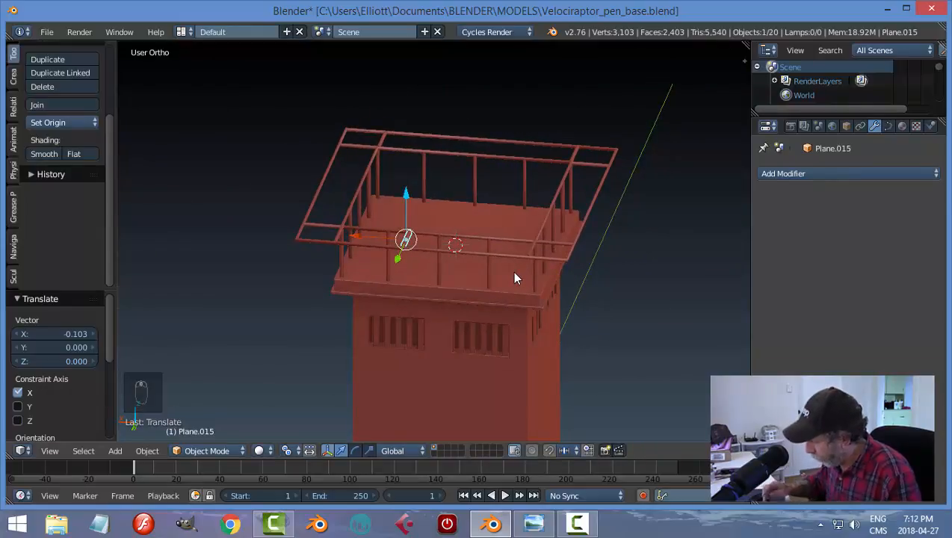
- Duplicate the intermediate brace and move the copy along X to the other side of the middle post
key("ctrl+KP_1")
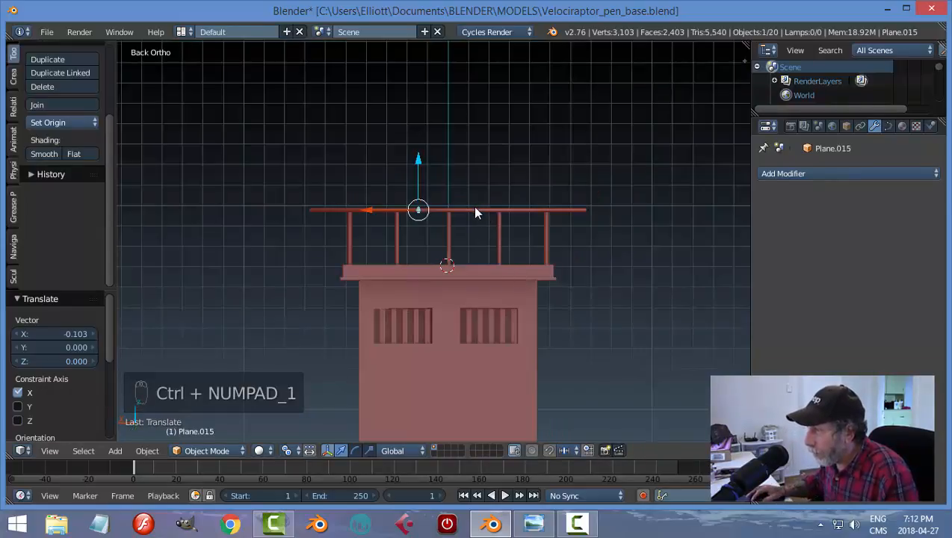
key("shift+d")
left_click(526, 247)
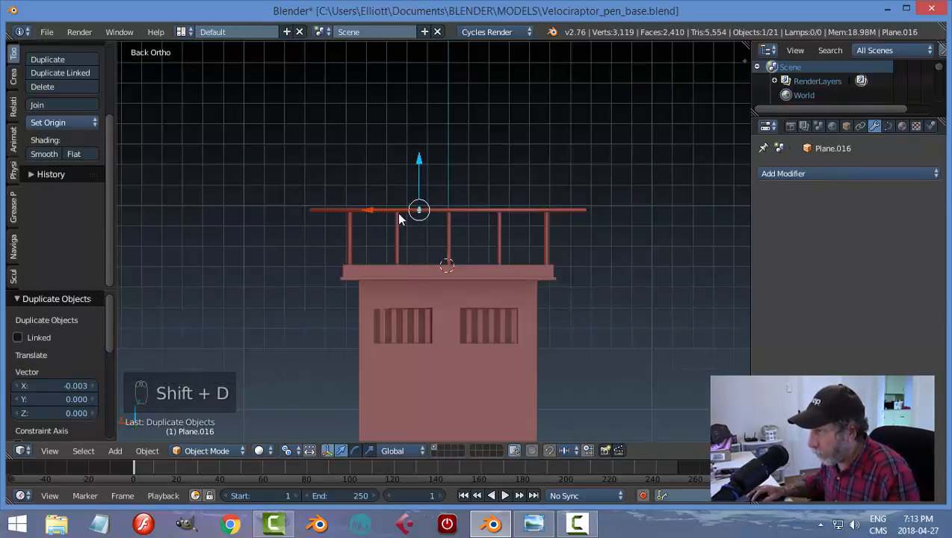
left_click_drag(373, 213, 428, 240)
key("a")
- Duplicate both intermediate braces together and move the copies about -1.15 along Y between the rails on the opposite side
middle_click_drag(685, 232, 385, 277)
scroll(496, 346, "up", 3)
scroll(494, 347, "down", 3)
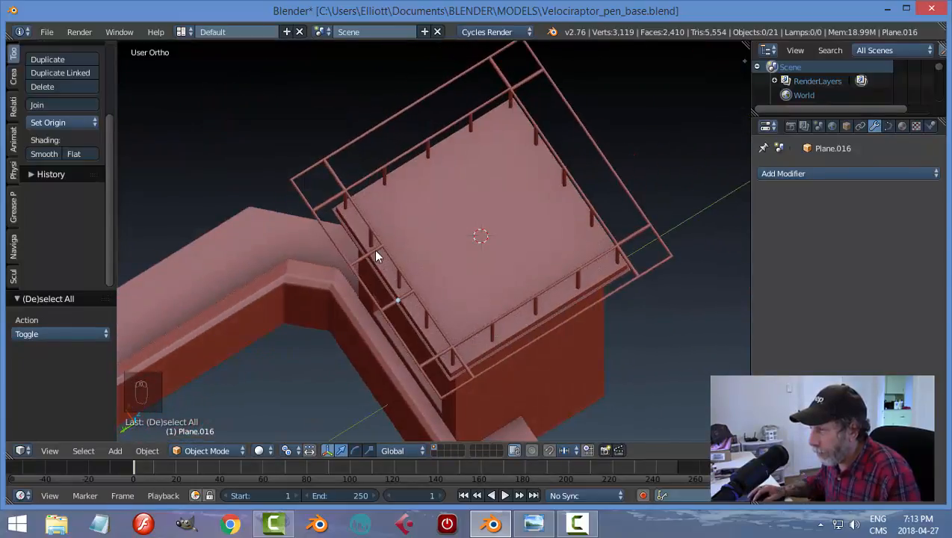
right_click(408, 297, "shift")
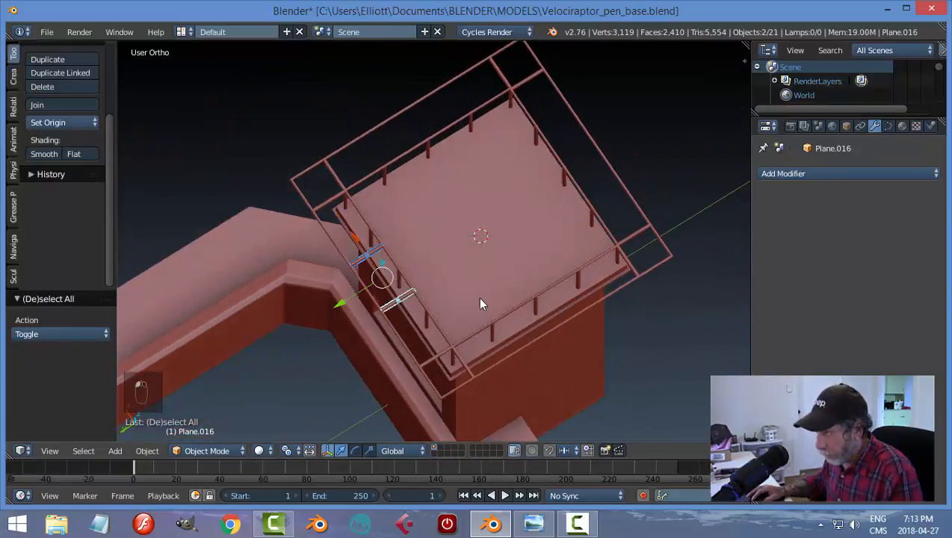
key("shift+d")
key("y")
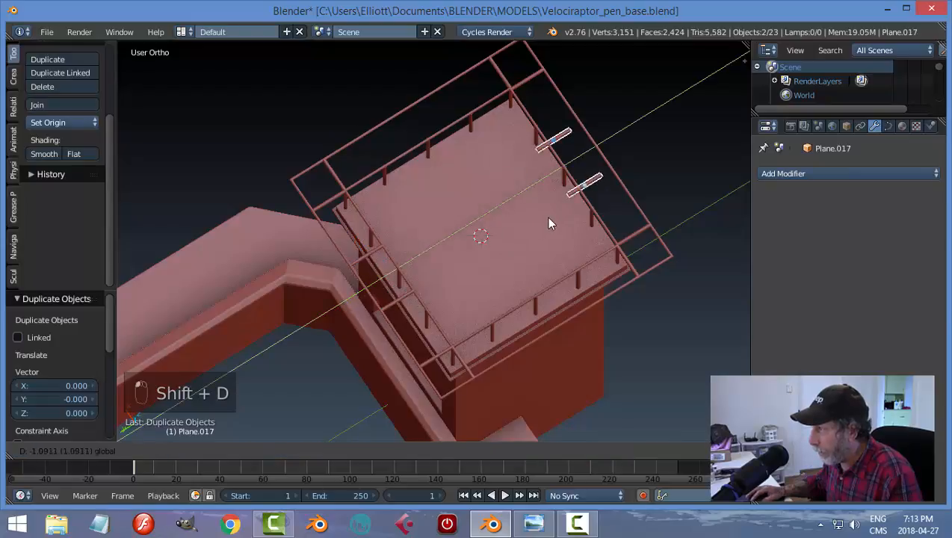
left_click(562, 223)
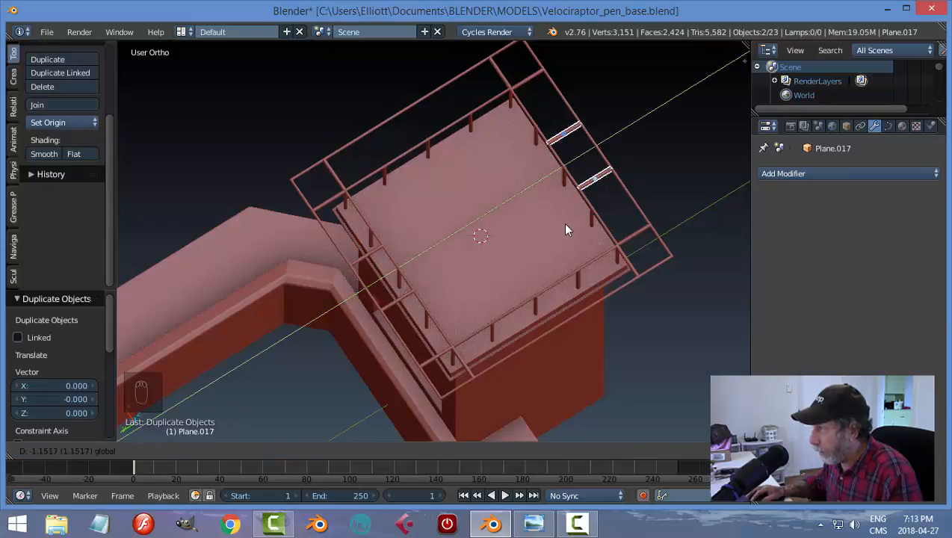
key("a")
- Join the four intermediate braces into one object and set its origin to geometry
middle_click_drag(646, 255, 598, 323)
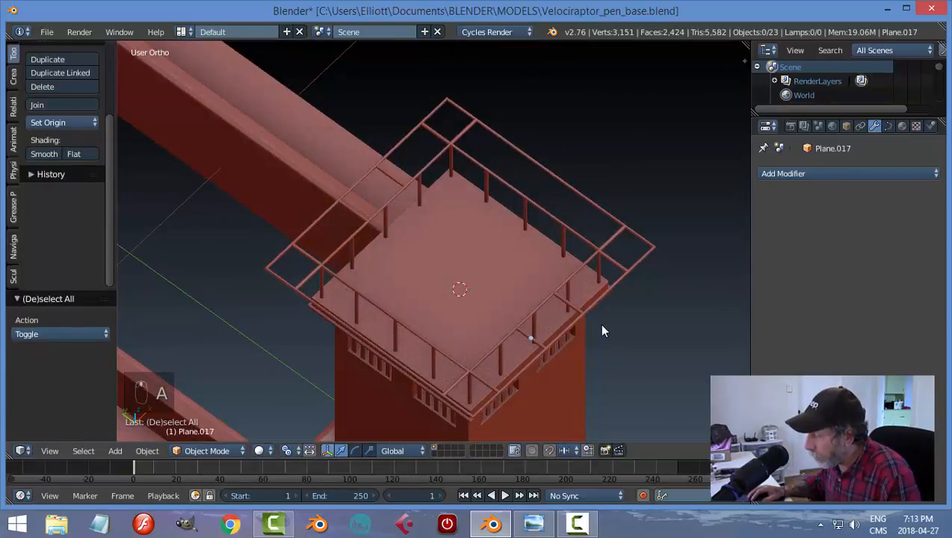
scroll(599, 323, "up", 3)
scroll(598, 327, "down", 2)
right_click(571, 300)
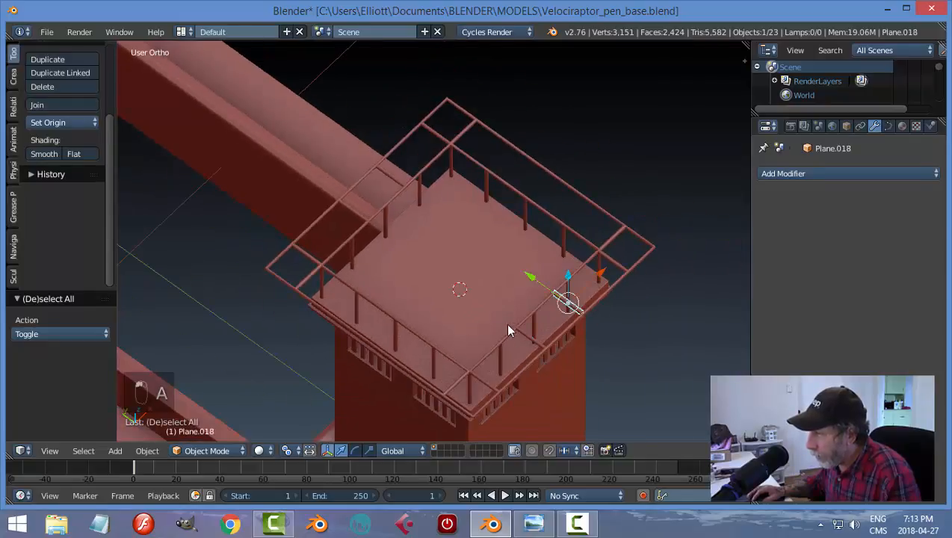
right_click(525, 339, "shift")
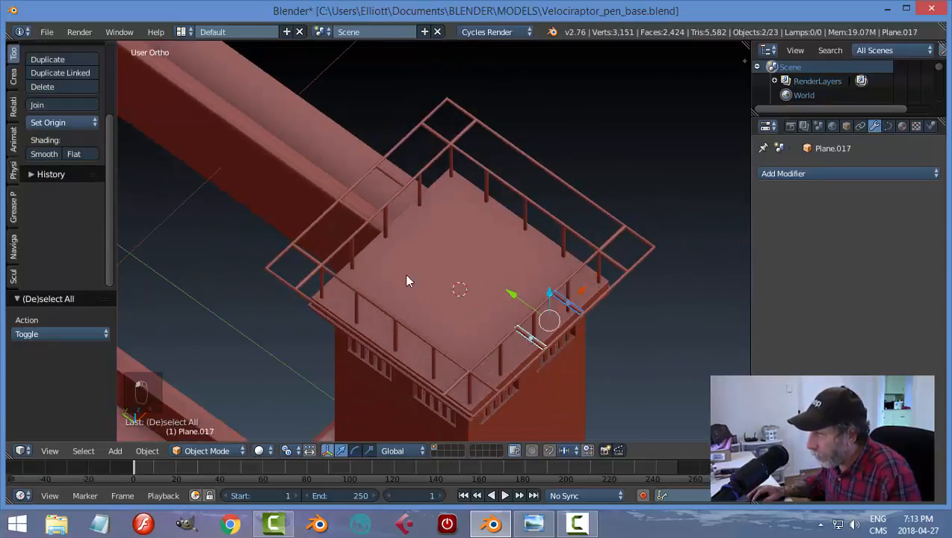
right_click(389, 173, "shift")
middle_click_drag(373, 233, 410, 281)
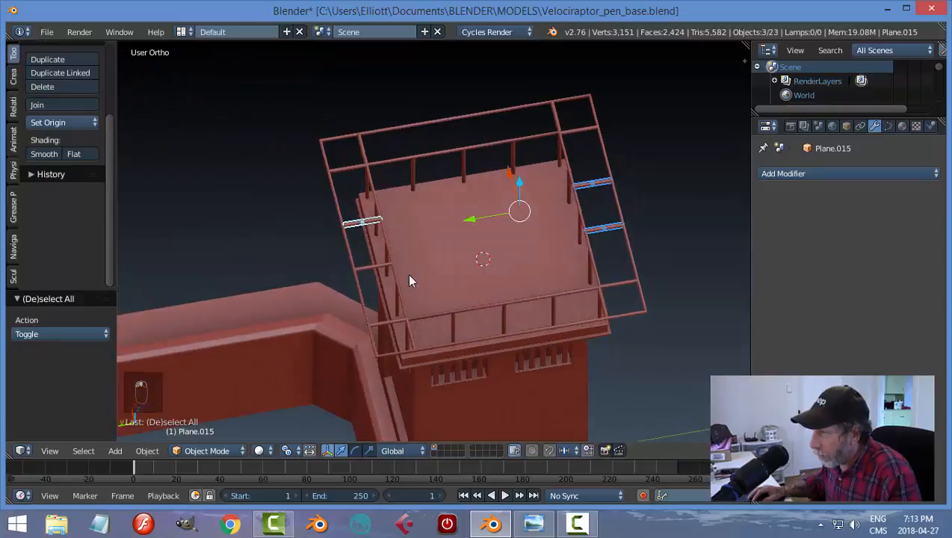
right_click(381, 263, "shift")
key("ctrl+j")
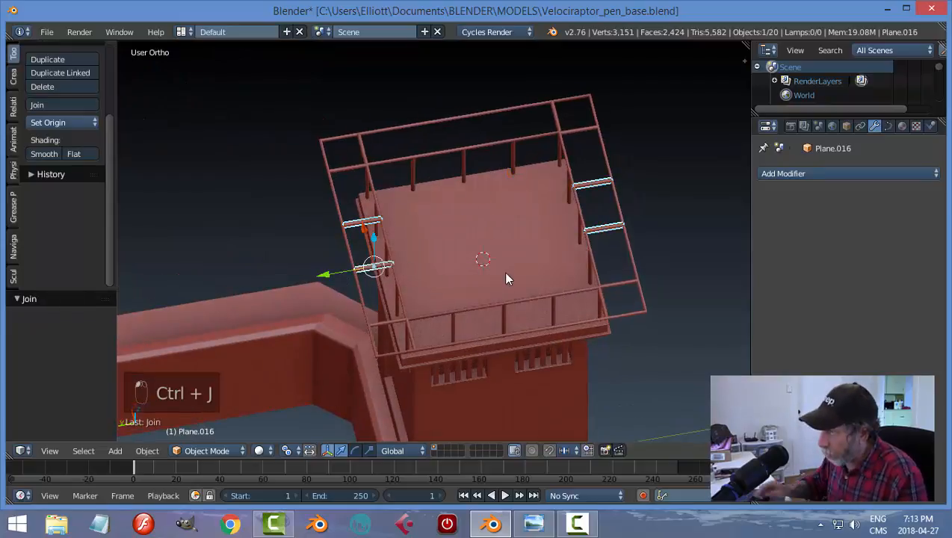
left_click(62, 121)
left_click(70, 154)
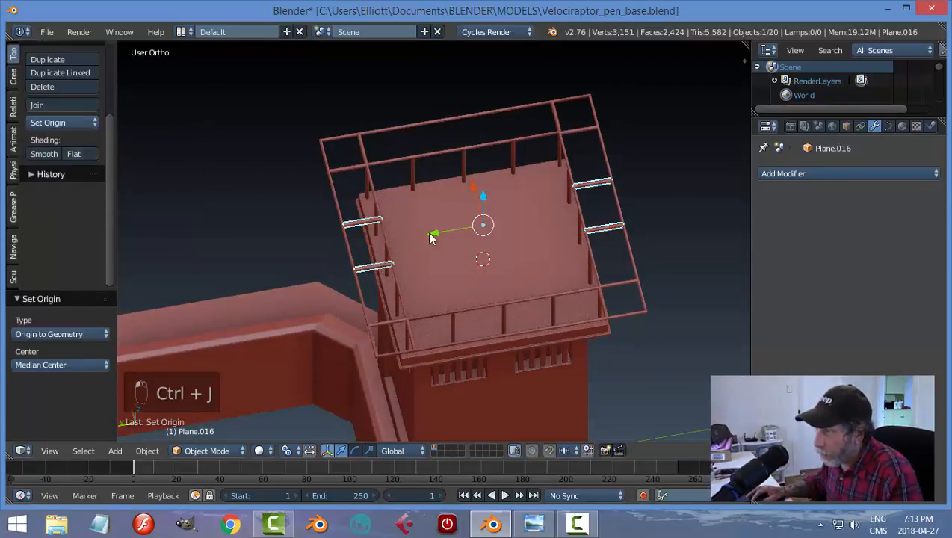
- Duplicate the joined set of four intermediate braces
key("shift+d")
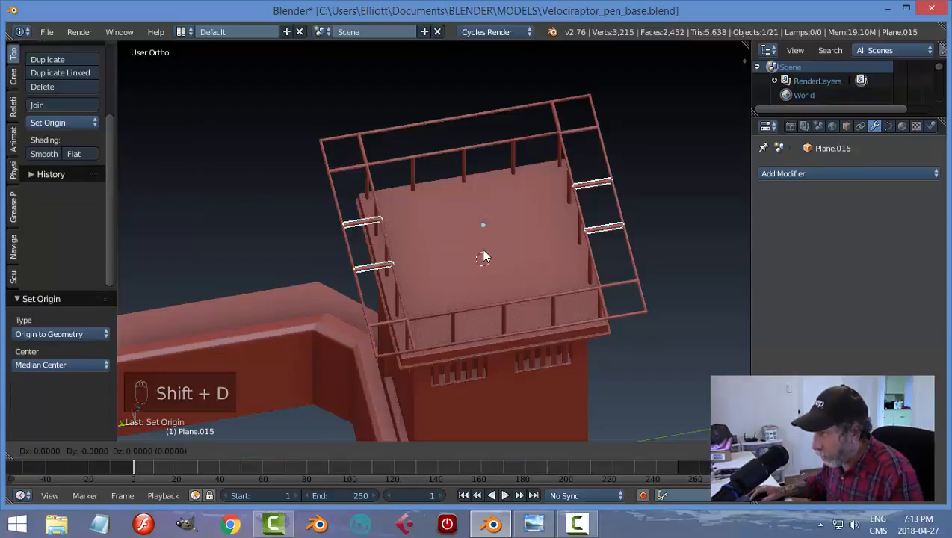
- Rotate the duplicated rail crossbars 90° about the Z axis and save the file
type("rz90")
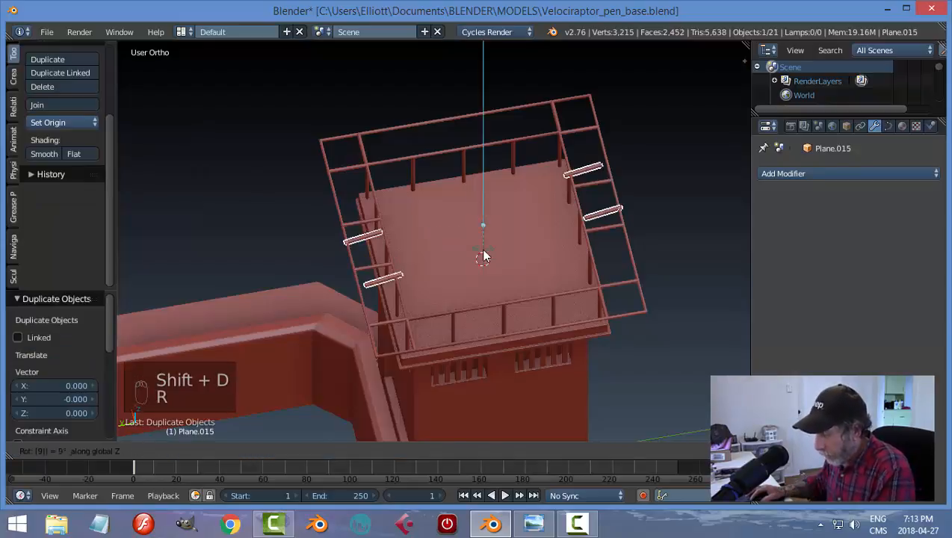
key("Return")
key("a")
middle_click_drag(492, 247, 537, 242)
key("ctrl+s")
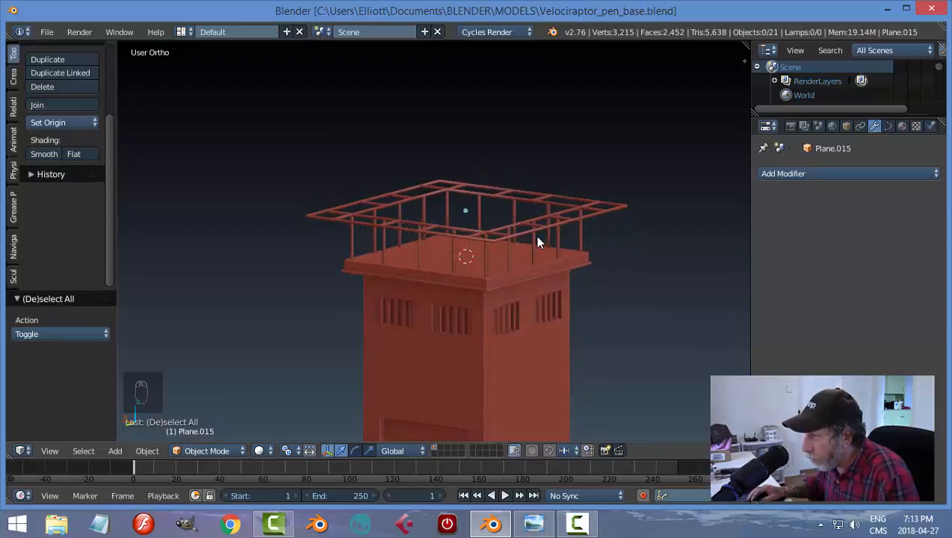
- Duplicate the corner railing post and move the copy about 0.195 along Y to stand beneath the outer rail
middle_click_drag(529, 280, 458, 318)
right_click(455, 292)
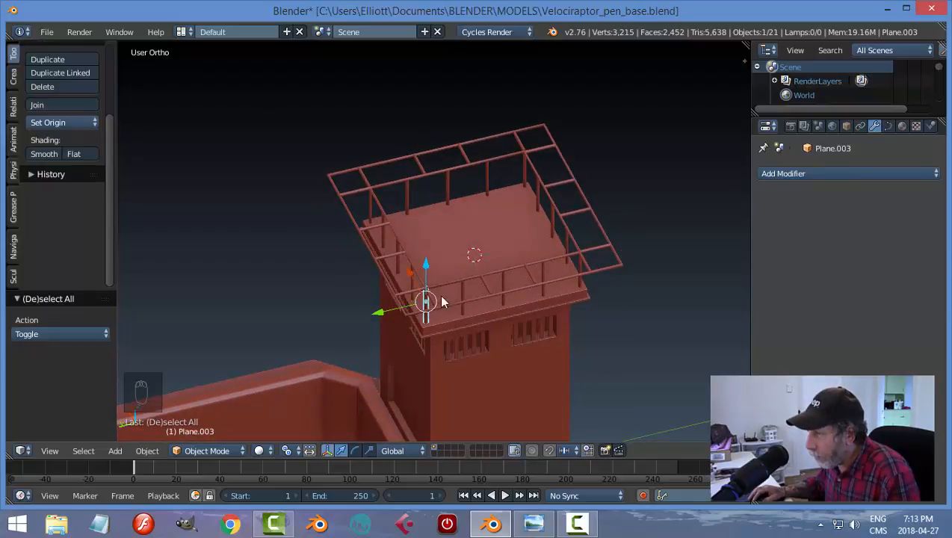
key("shift+d")
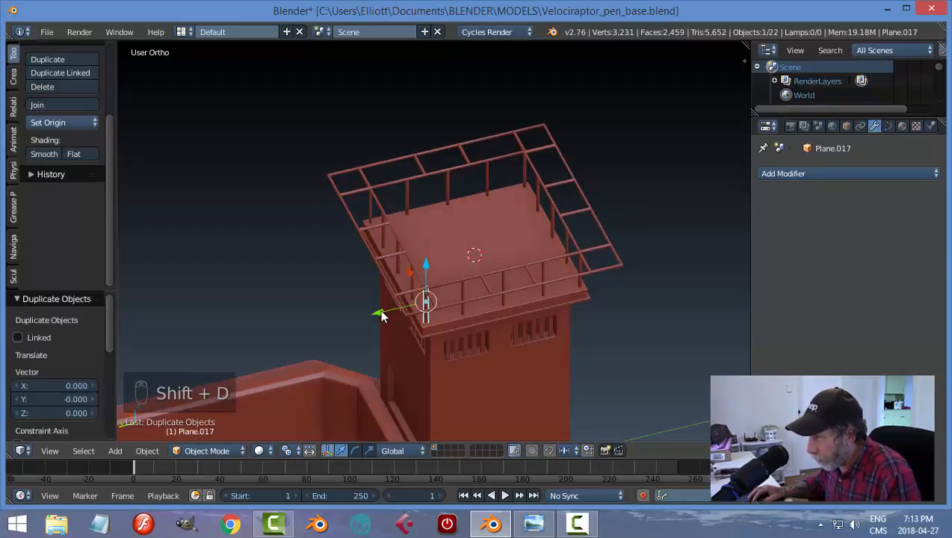
key("y")
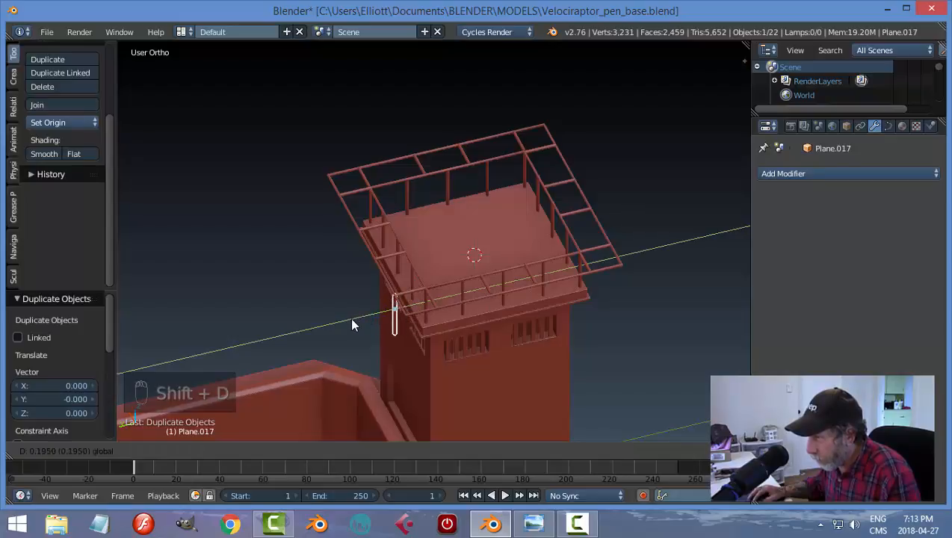
left_click(352, 318)
key("KP_Decimal")
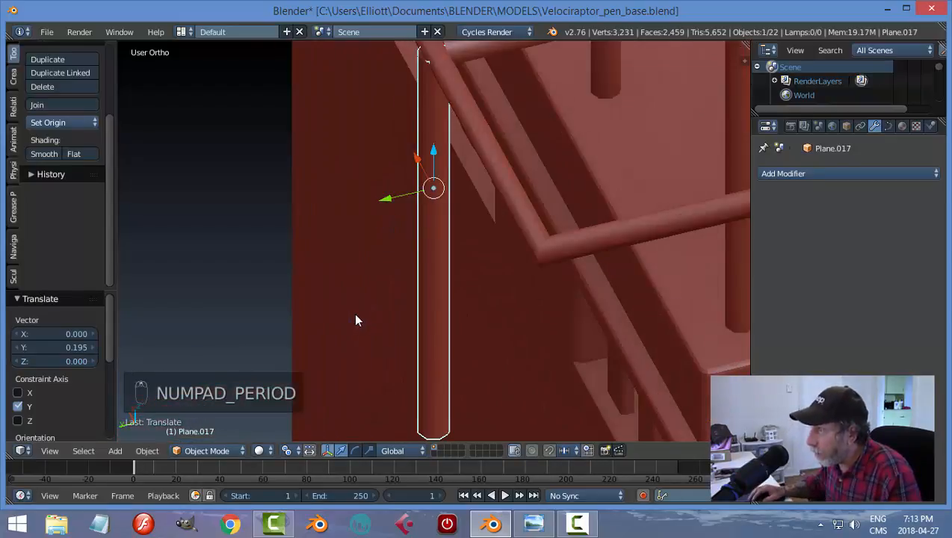
middle_click_drag(432, 278, 406, 292)
left_click_drag(382, 226, 384, 228)
key("a")
scroll(585, 321, "down", 6)
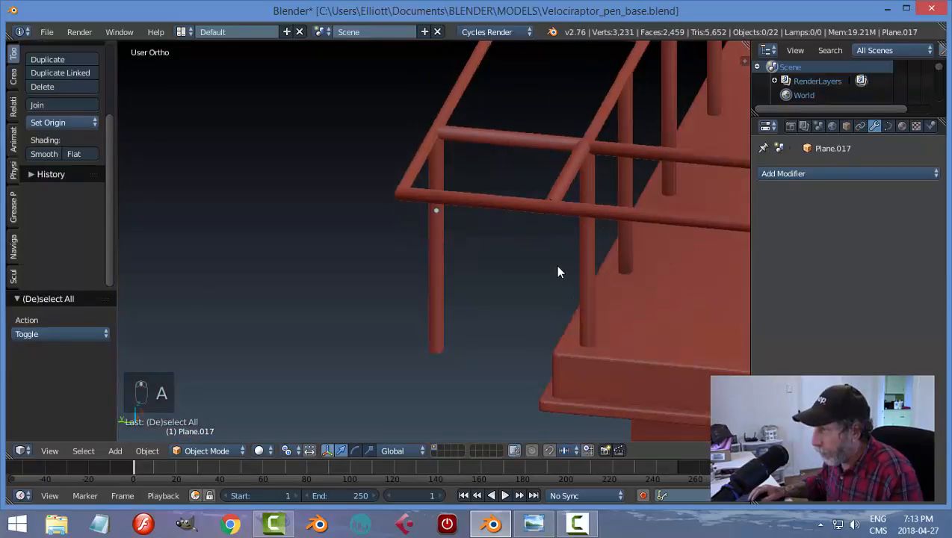
- Move the lower end of the outer post about -0.16 along Y to the roof edge, making it a diagonal brace
middle_click_drag(565, 364, 423, 295)
right_click(441, 298)
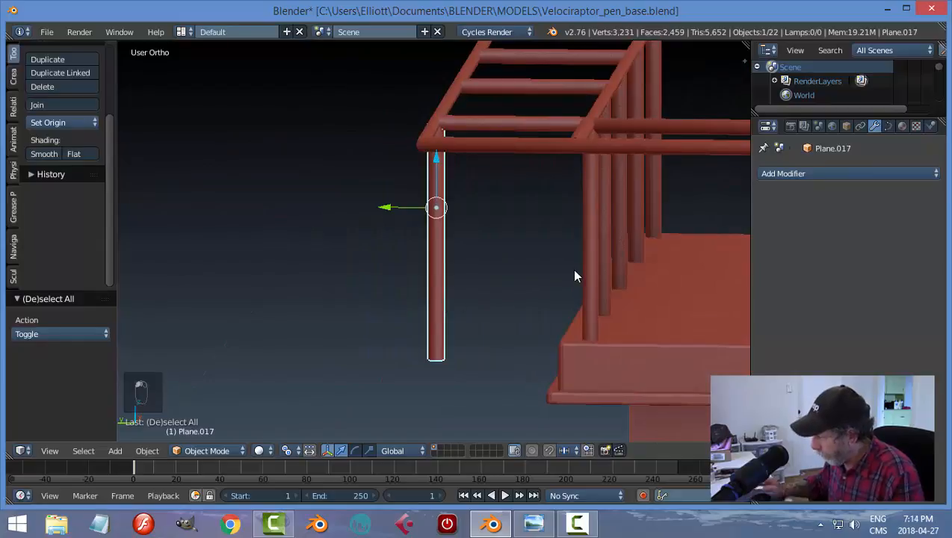
key("KP_3")
key("Tab")
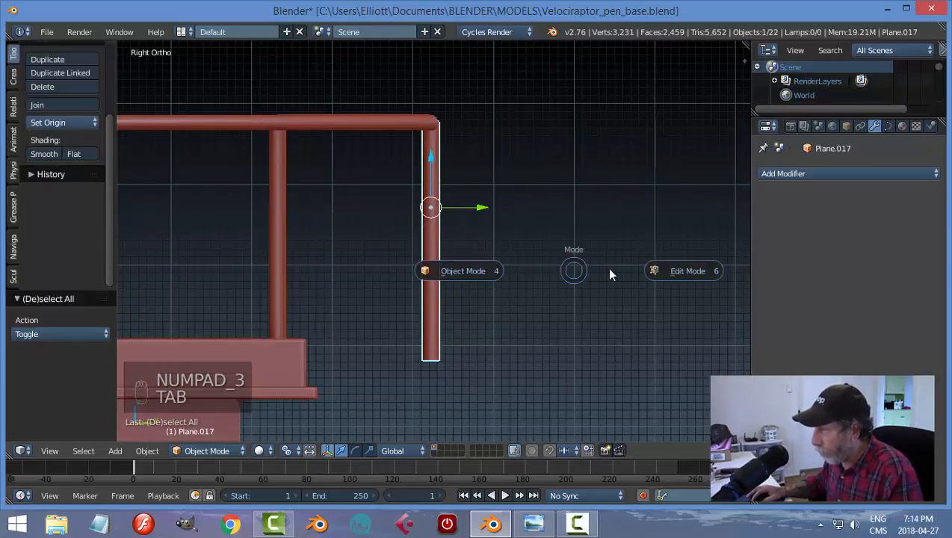
right_click(428, 364)
key("g")
key("y")
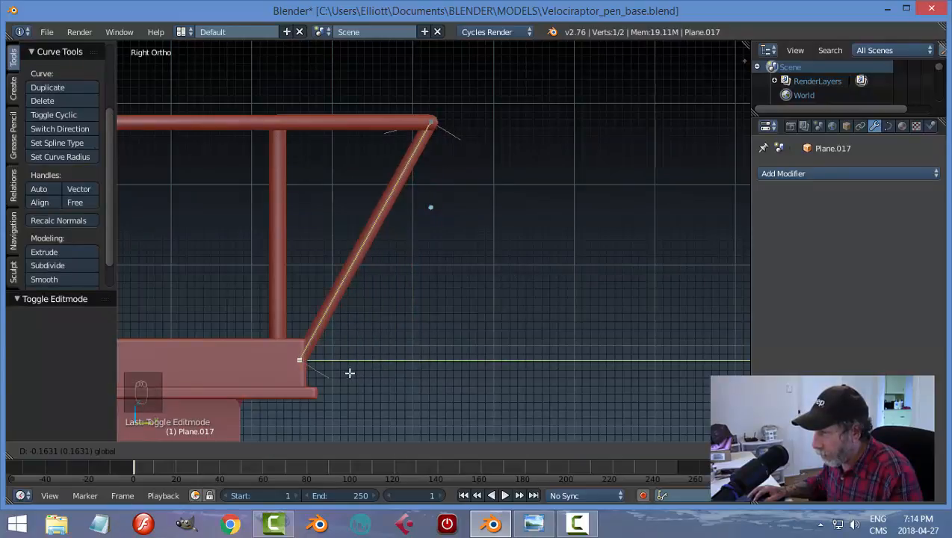
left_click(355, 374)
key("a")
key("Tab")
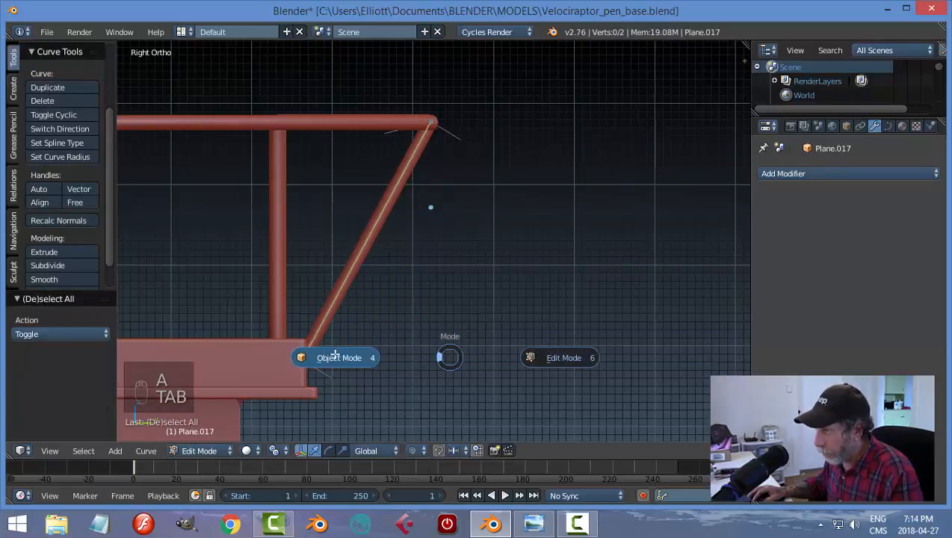
scroll(538, 327, "down", 2)
key("a")
- Duplicate the diagonal brace and move the copy along X to the corner post at the other end of that side
middle_click_drag(585, 323, 426, 252)
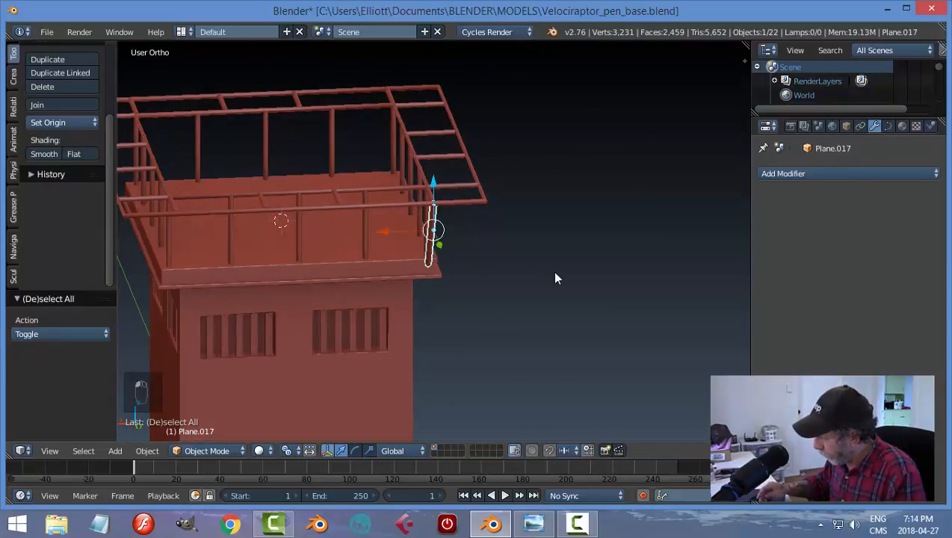
key("ctrl+KP_1")
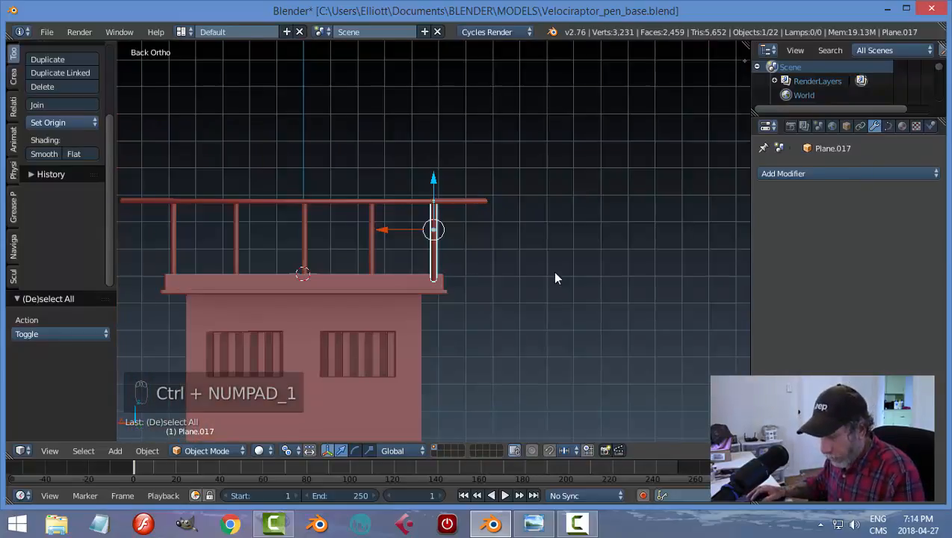
key("shift+d")
left_click_drag(384, 231, 126, 230)
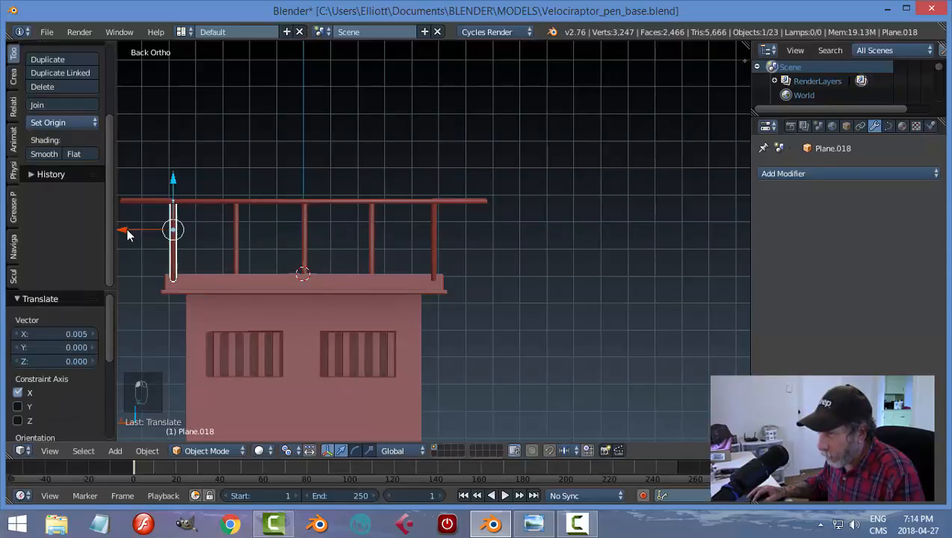
- Fine-tune the copied brace's X position from above so it lines up with the crossbar at its corner
key("KP_7")
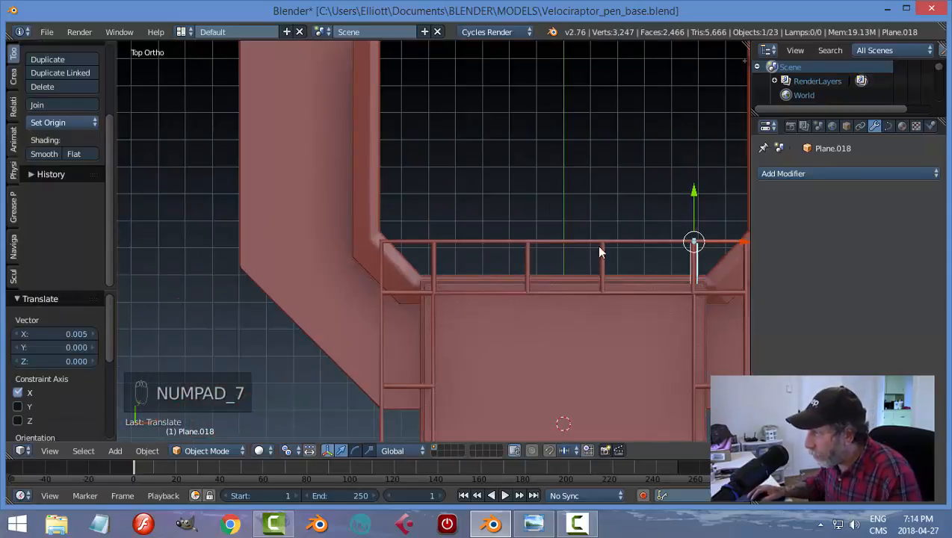
middle_click_drag(599, 251, 251, 283, "shift")
scroll(309, 285, "up", 2)
middle_click_drag(324, 264, 359, 200, "shift")
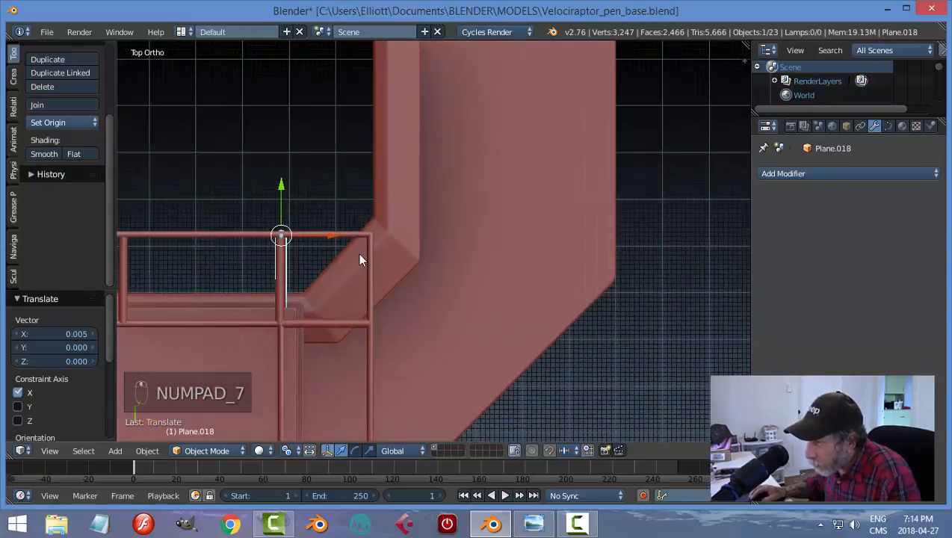
scroll(358, 253, "up", 1)
left_click_drag(303, 238, 299, 238)
key("a")
- Add a Mirror modifier using the tower Cube as mirror object to both diagonal braces, with the X and Y axes enabled
middle_click_drag(395, 277, 225, 161)
scroll(224, 156, "down", 2)
middle_click_drag(398, 171, 291, 191)
middle_click_drag(421, 234, 397, 204)
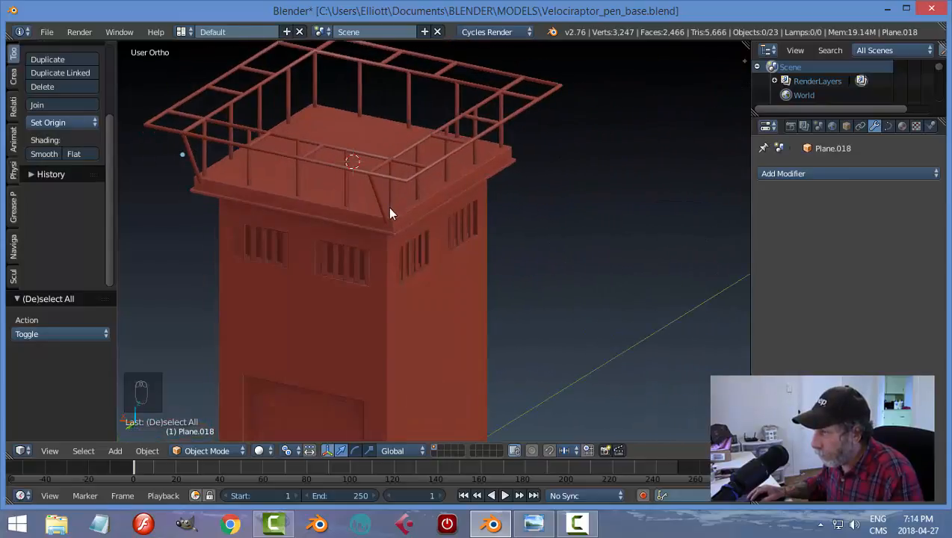
right_click(378, 198)
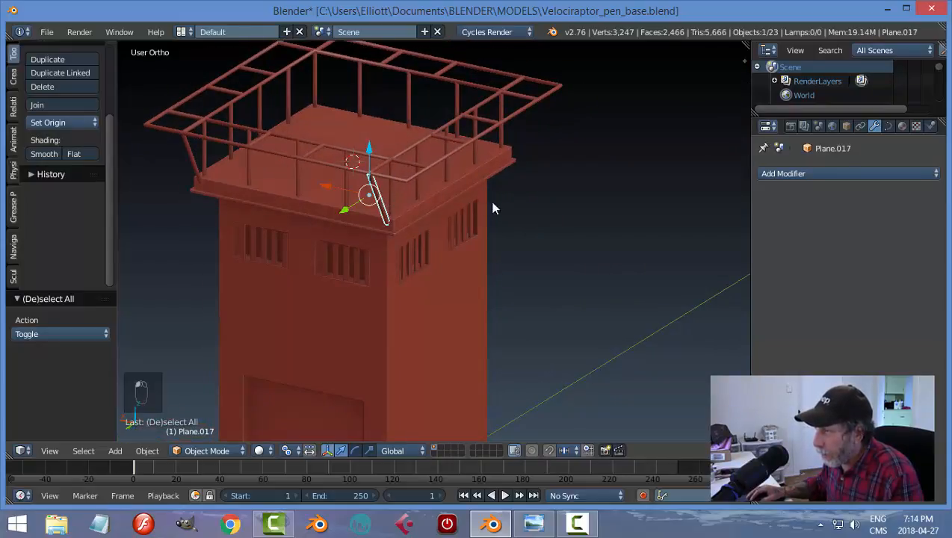
right_click(192, 157, "shift")
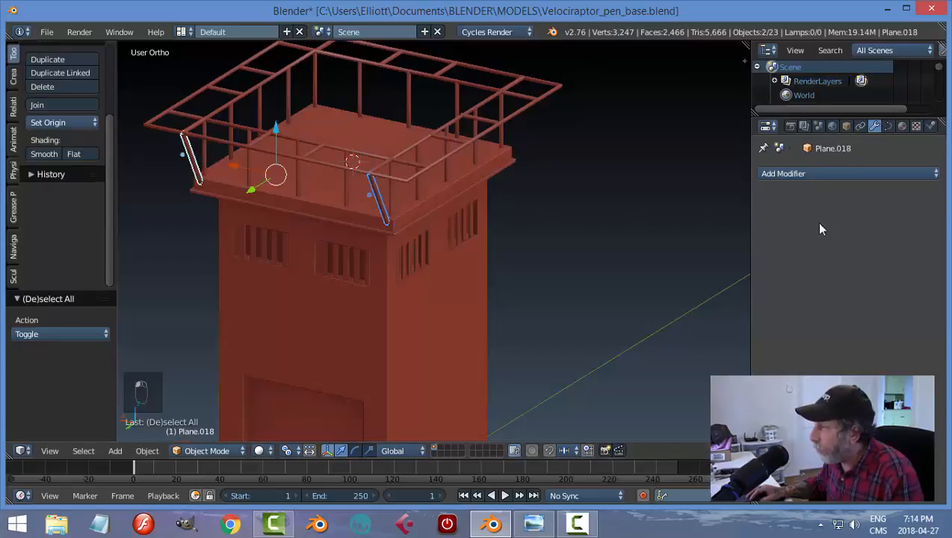
left_click(796, 173)
left_click(686, 270)
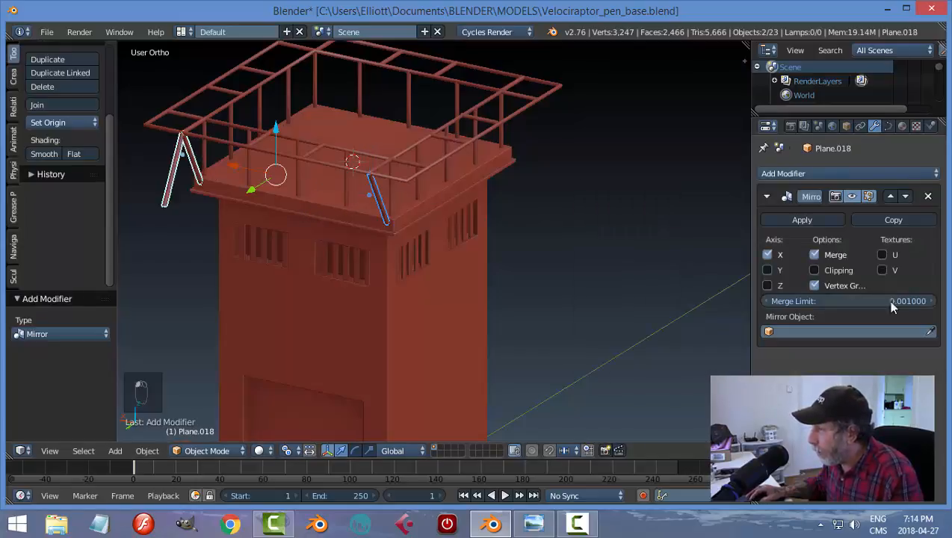
left_click(930, 331)
left_click(366, 127)
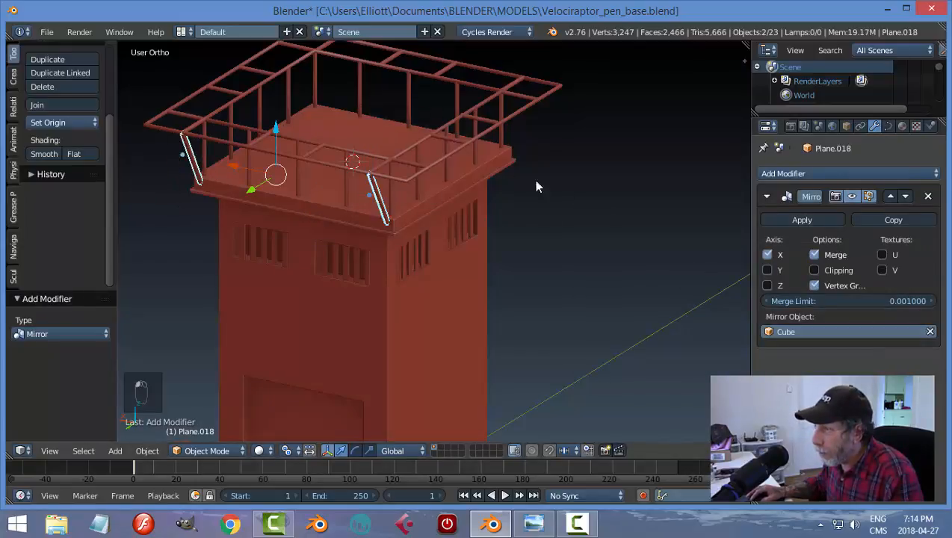
left_click(768, 270)
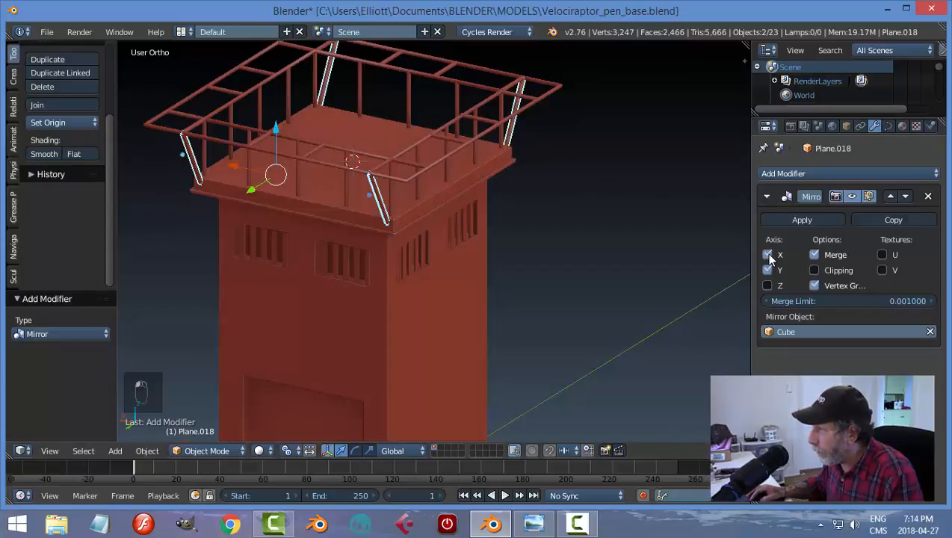
left_click(769, 254)
left_click(768, 254)
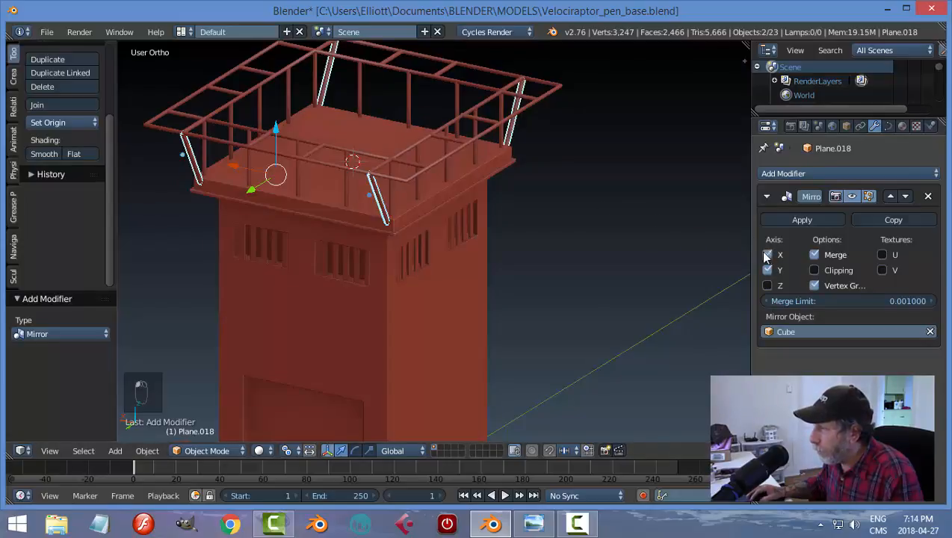
key("a")
- Duplicate the corner post on the adjacent side and move the copy about 0.193 along X to the outer rail
middle_click_drag(618, 192, 389, 207)
middle_click_drag(460, 265, 336, 265)
right_click(329, 257)
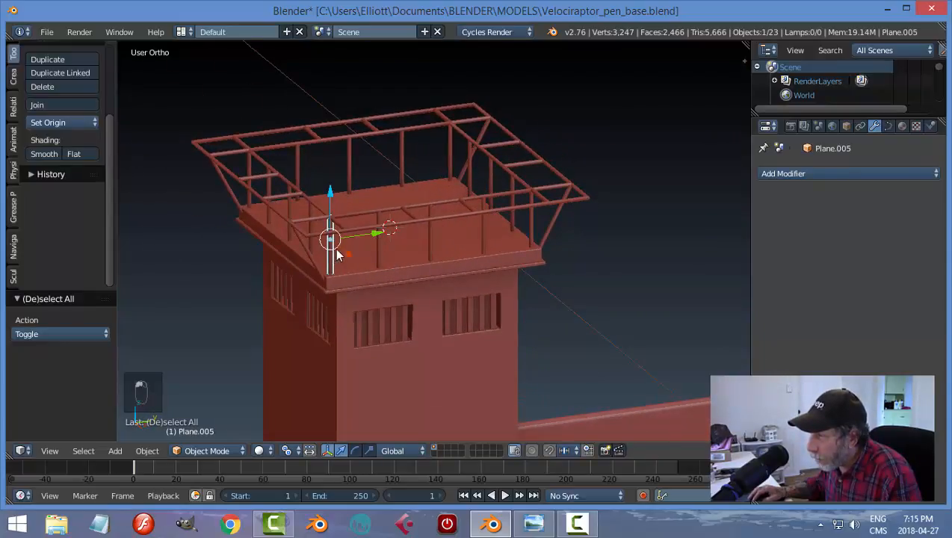
key("shift+d")
left_click(396, 259)
key("KP_7")
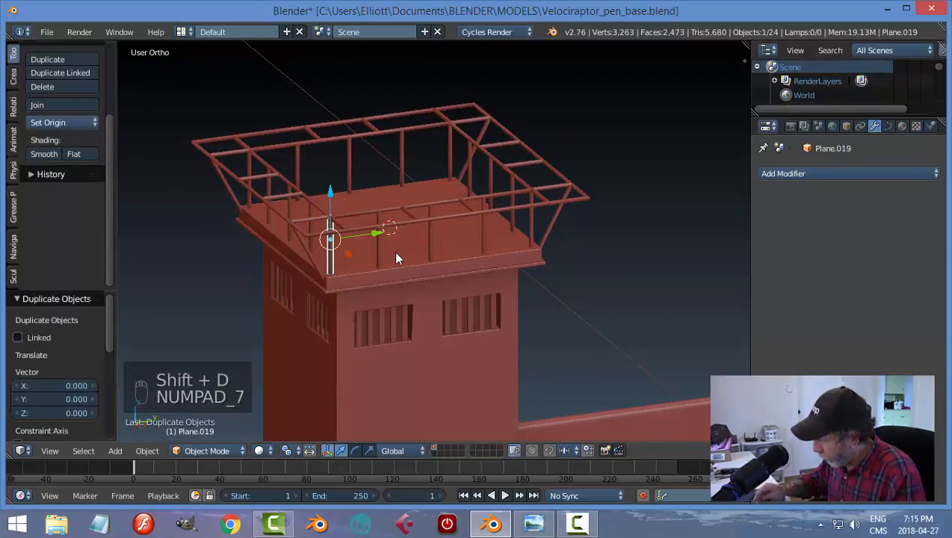
scroll(396, 253, "down", 2)
middle_click_drag(584, 315, 475, 193, "shift")
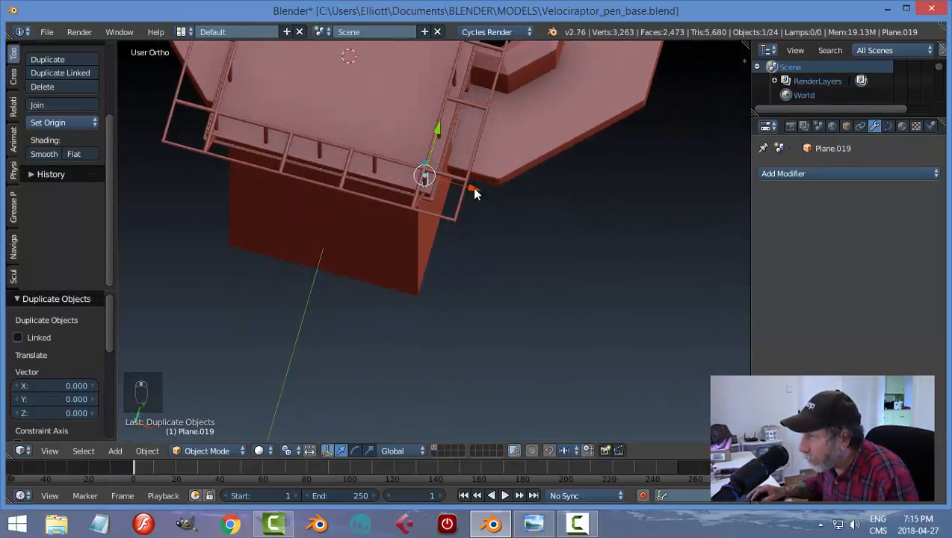
left_click_drag(471, 189, 513, 215)
- Nudge the copied post about -0.004 along X to center it under the outer rail
key("KP_Decimal")
middle_click_drag(513, 215, 506, 234)
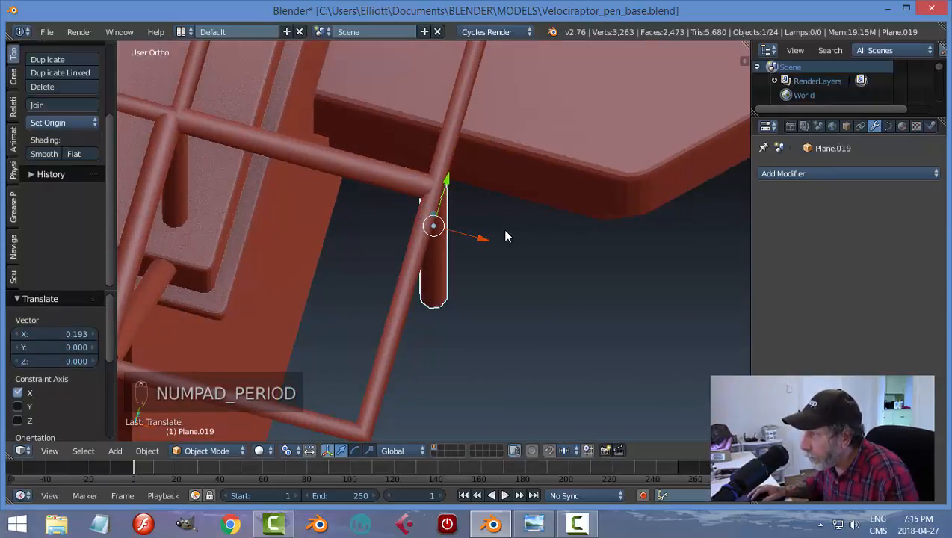
key("KP_7")
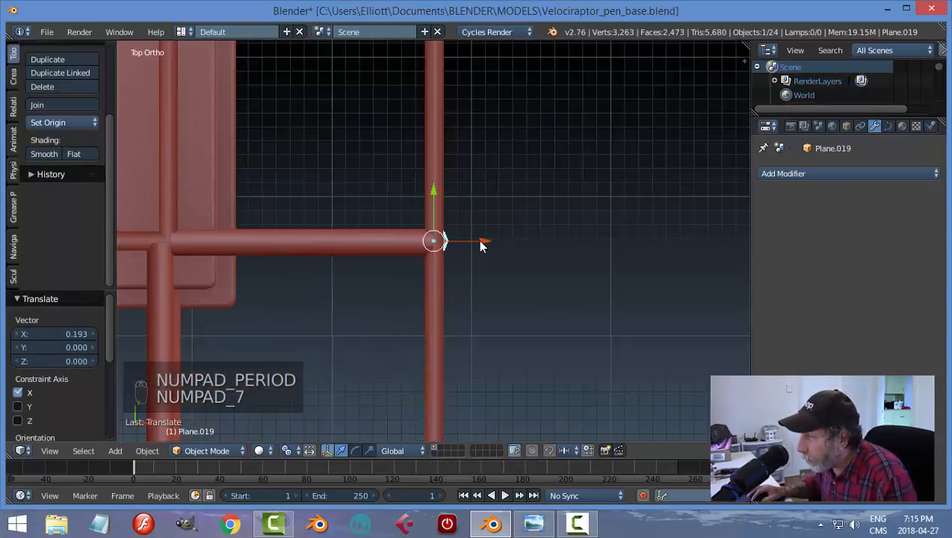
left_click_drag(480, 246, 475, 244)
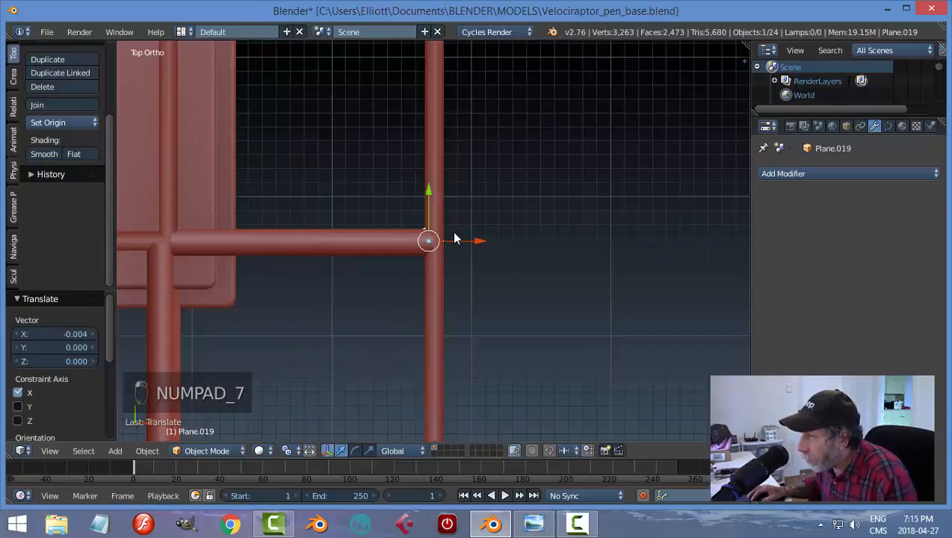
- Move the copied post's lower end -0.160 along X to the roof edge, making it a diagonal brace
middle_click_drag(535, 332, 502, 249)
key("KP_3")
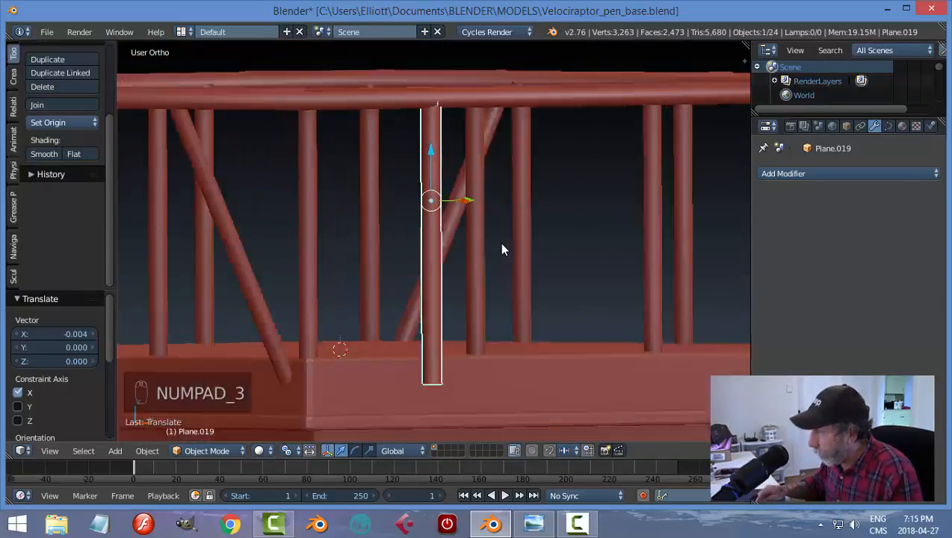
key("KP_1")
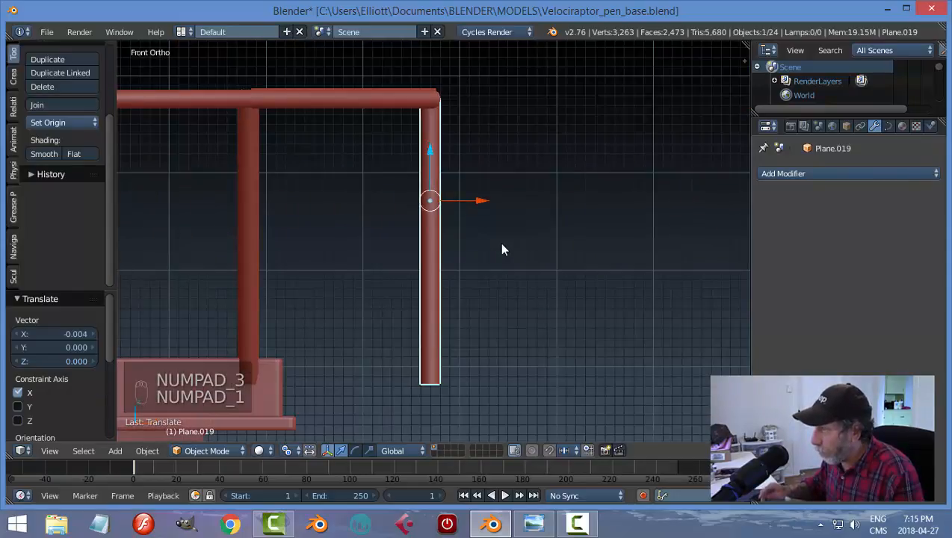
key("Tab")
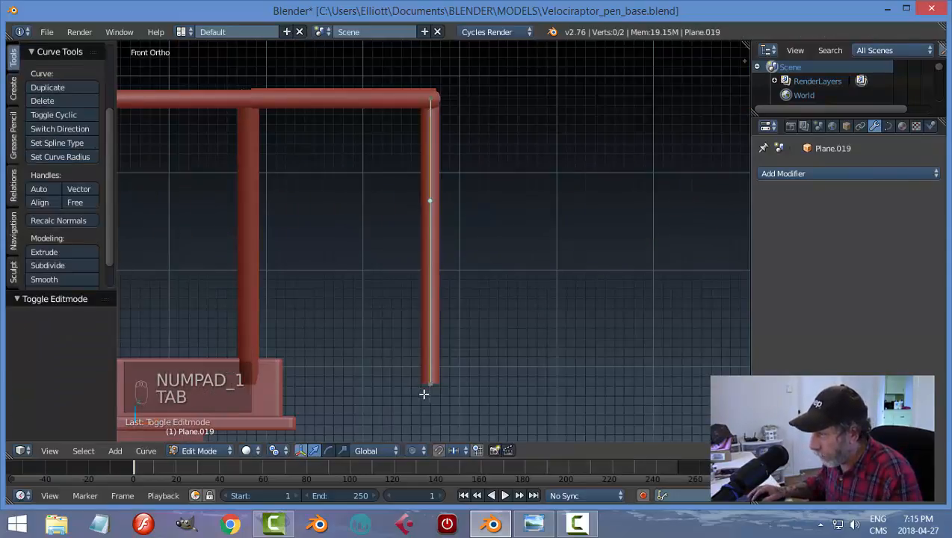
left_click_drag(482, 385, 330, 393)
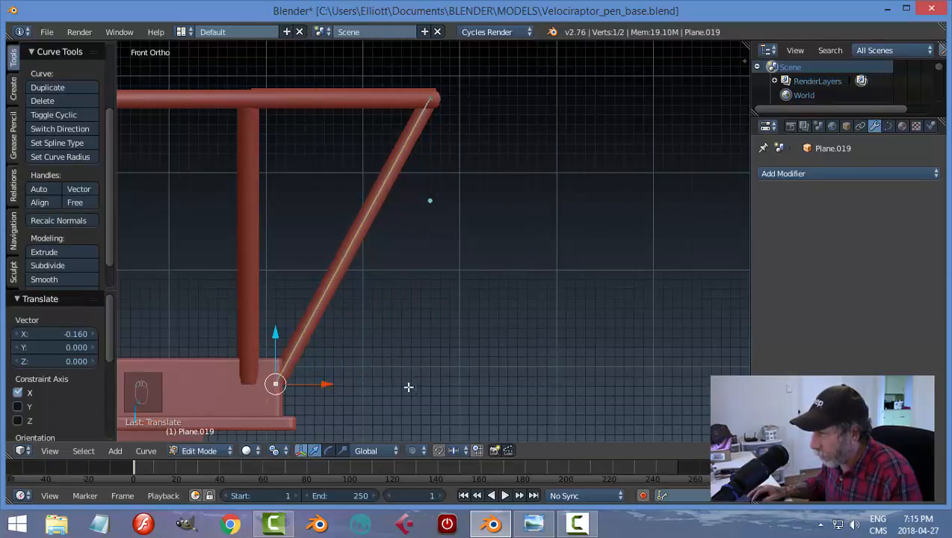
key("Tab")
left_click(306, 381)
key("a")
key("a")
scroll(583, 239, "down", 6)
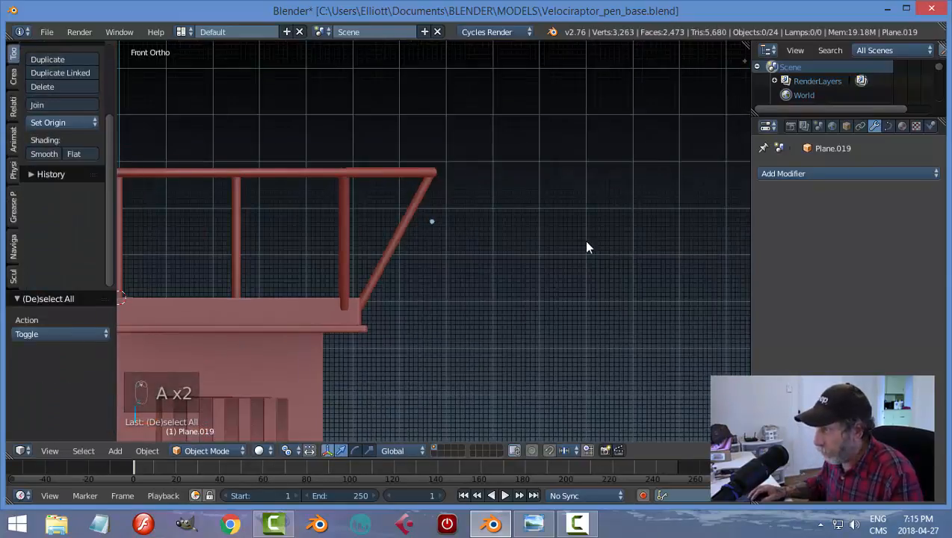
middle_click_drag(563, 268, 419, 304)
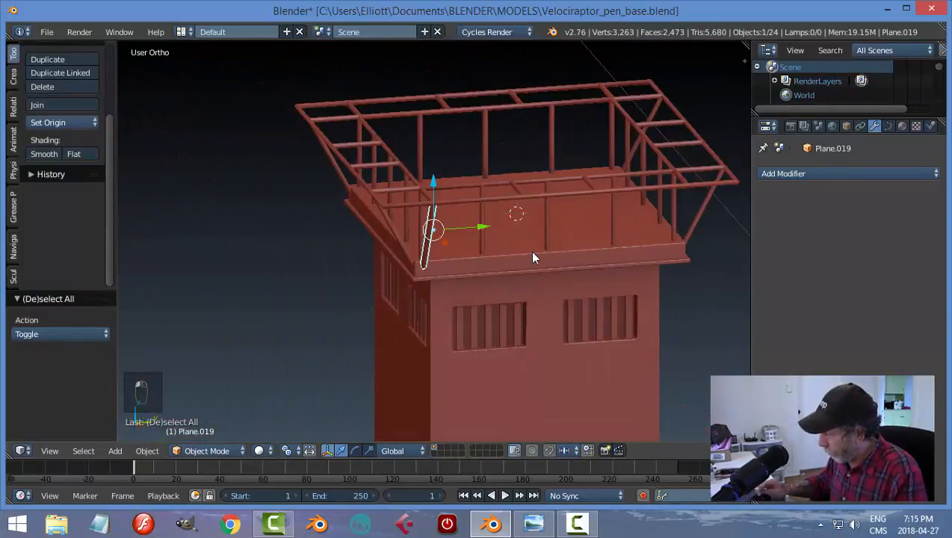
- Duplicate the diagonal brace and move the copy about 0.967 along Y to the opposite corner of the same side
key("KP_1")
key("KP_3")
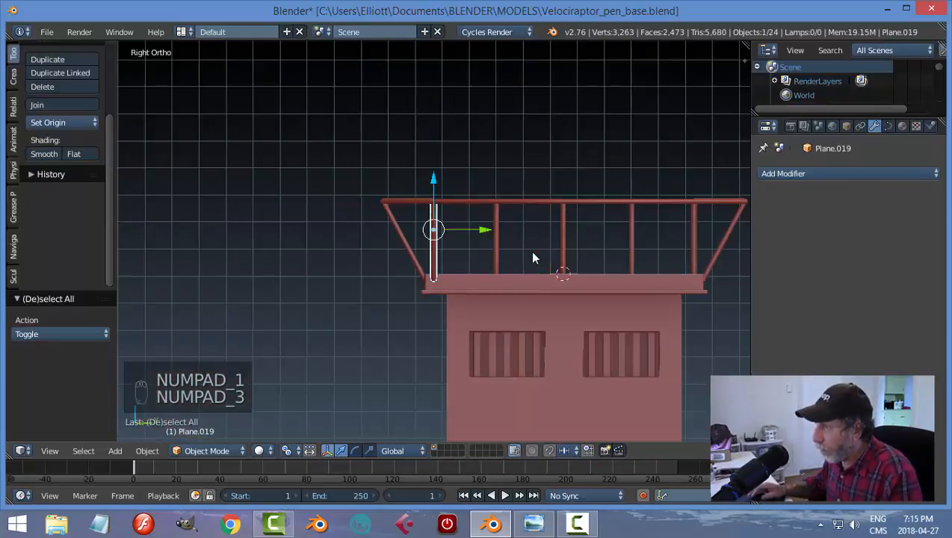
middle_click_drag(569, 311, 404, 315, "shift")
scroll(403, 318, "up", 2)
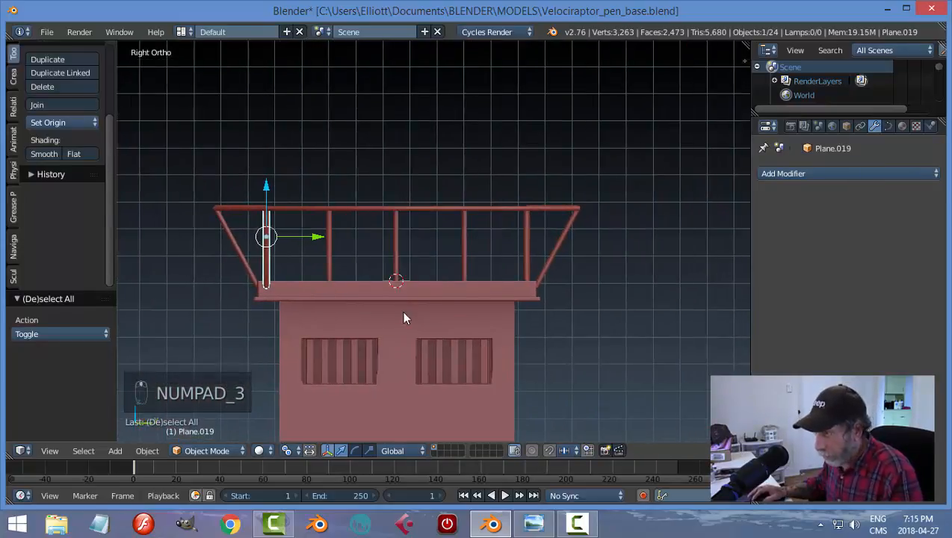
key("shift+d")
key("y")
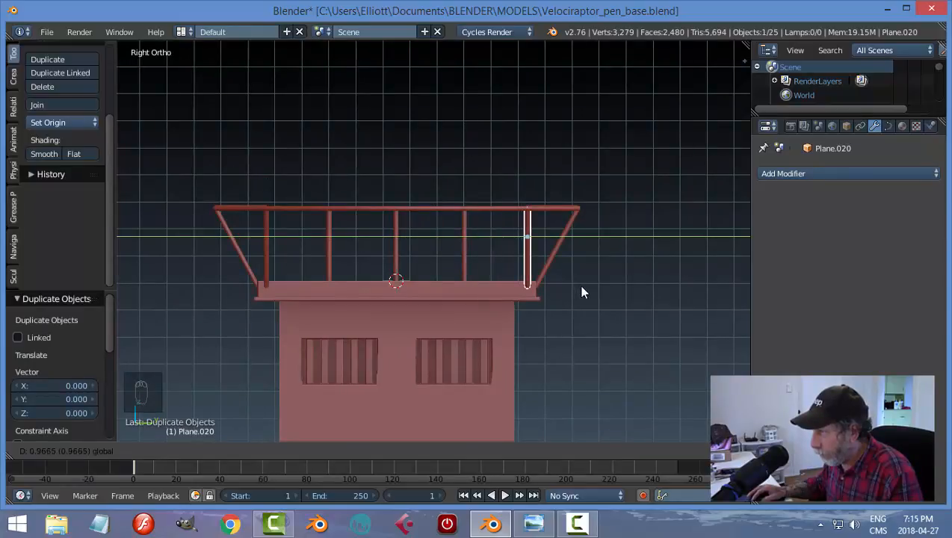
left_click(583, 292)
key("a")
- Select both new braces and add a Mirror modifier to the original one, using the tower Cube as mirror object with X and Y enabled
middle_click_drag(606, 280, 549, 276)
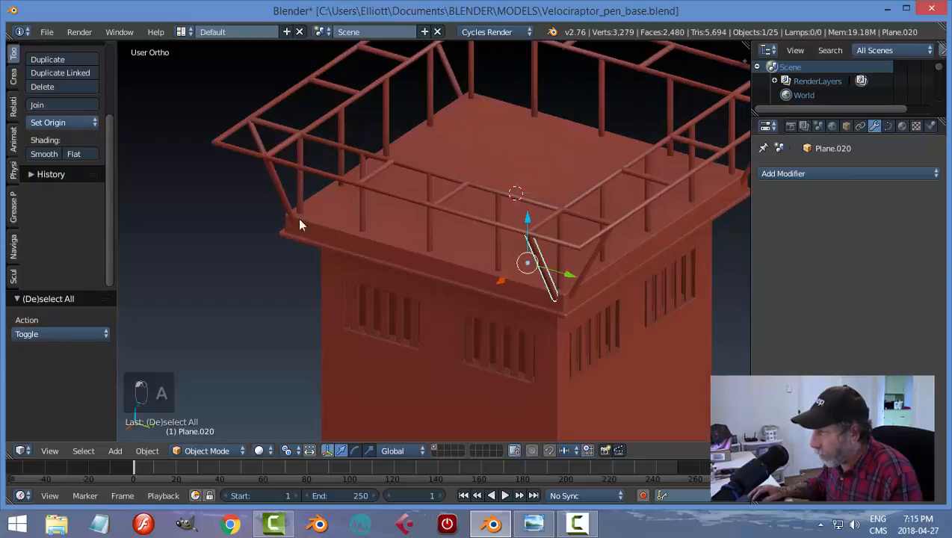
right_click(273, 179, "shift")
middle_click_drag(277, 187, 374, 247)
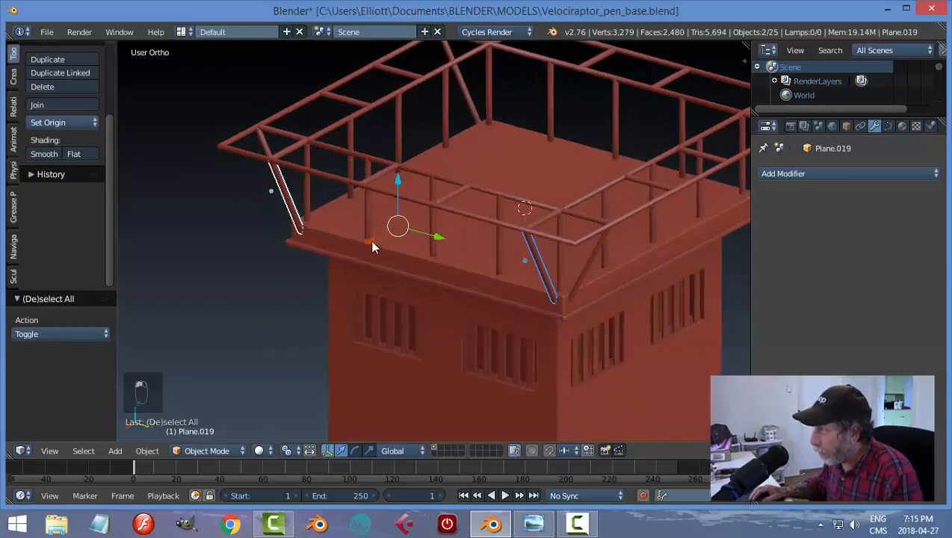
left_click(758, 174)
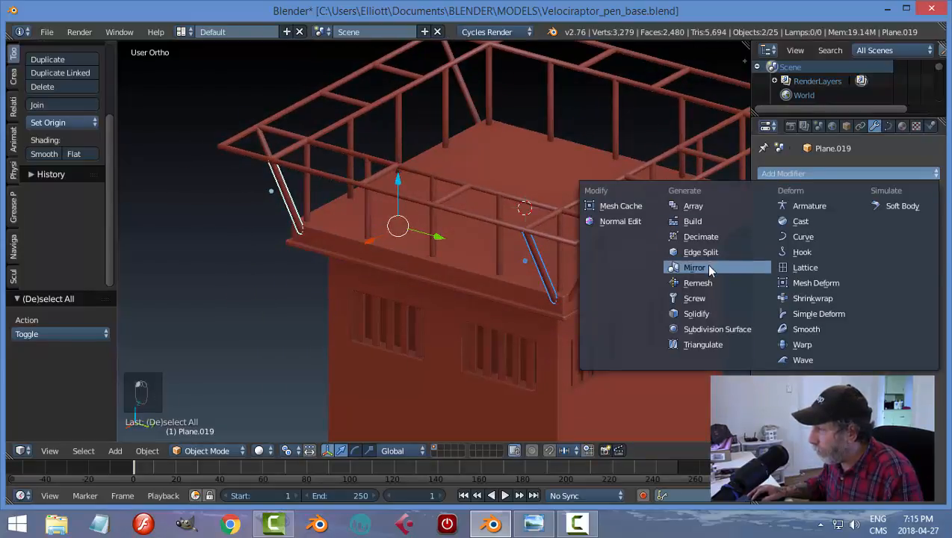
left_click(674, 260)
left_click(565, 165)
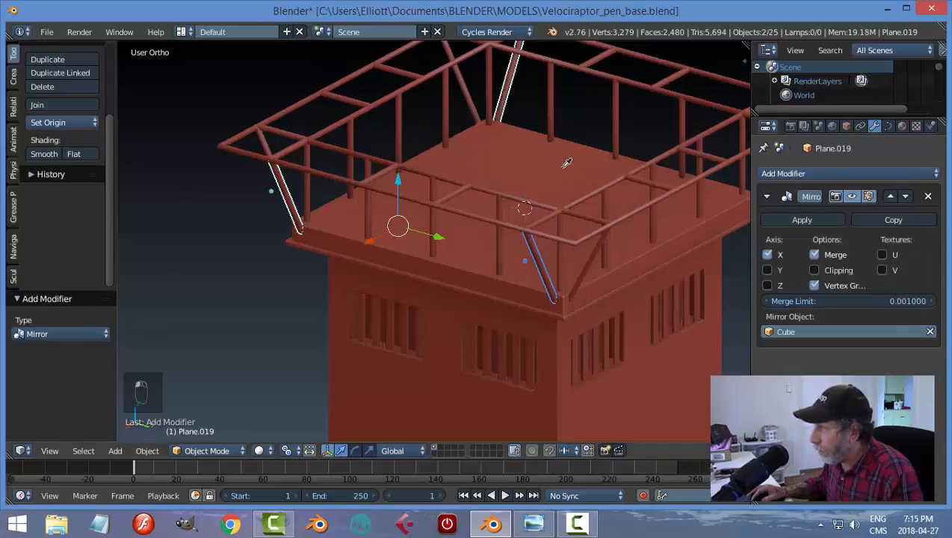
middle_click_drag(650, 208, 530, 211)
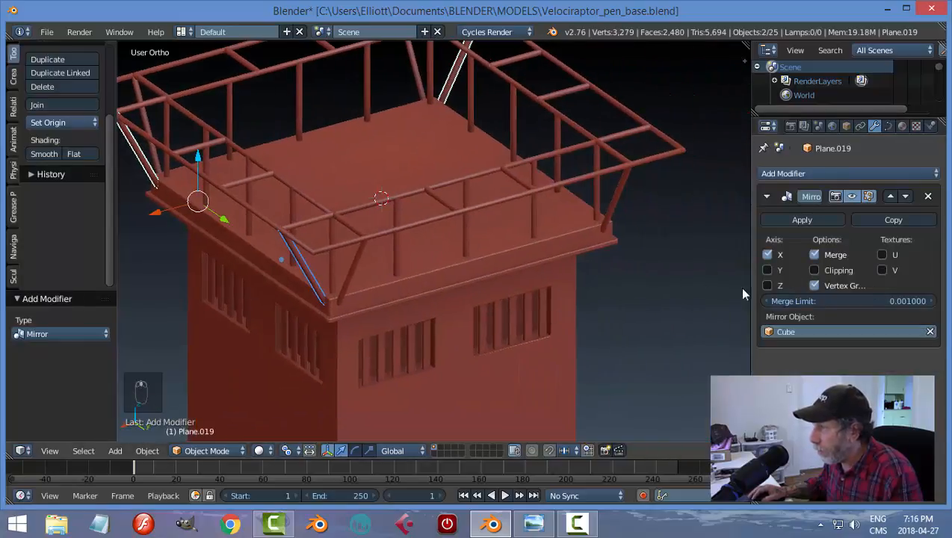
left_click(768, 270)
key("a")
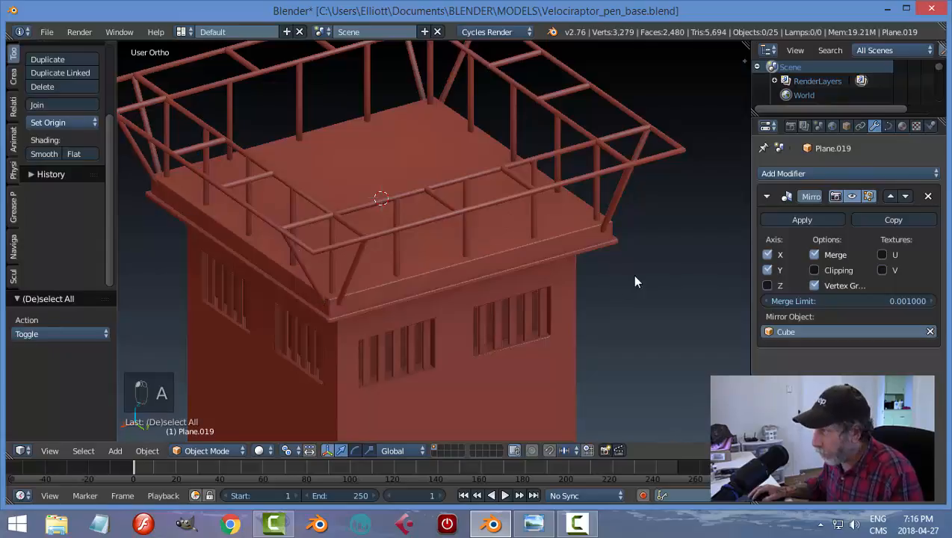
- Convert the inner and outer rooftop rails from a curve to a mesh
middle_click_drag(631, 274, 465, 236)
right_click(573, 268)
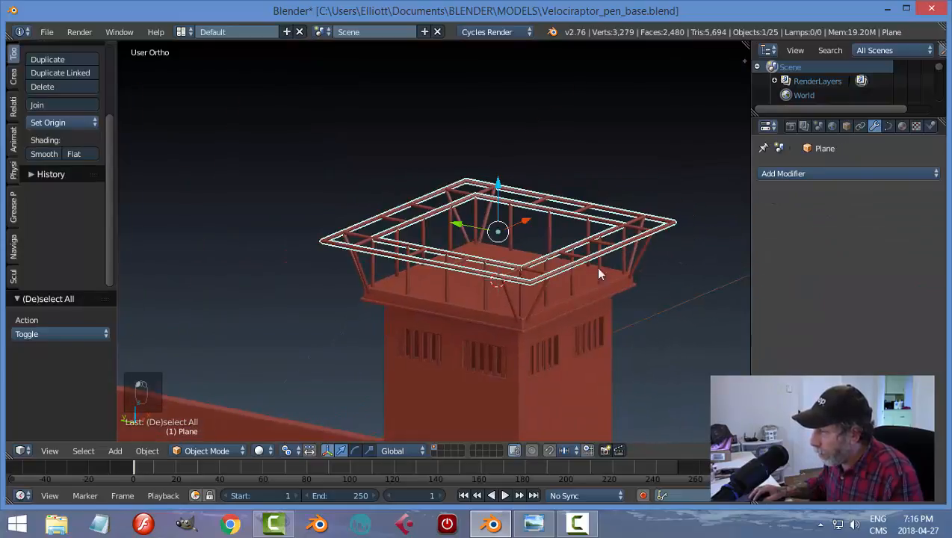
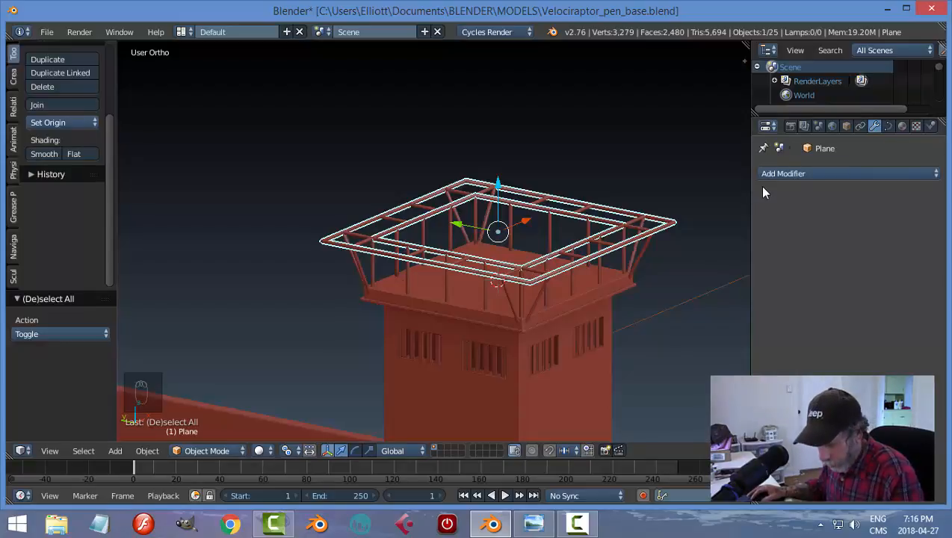
key("alt+c")
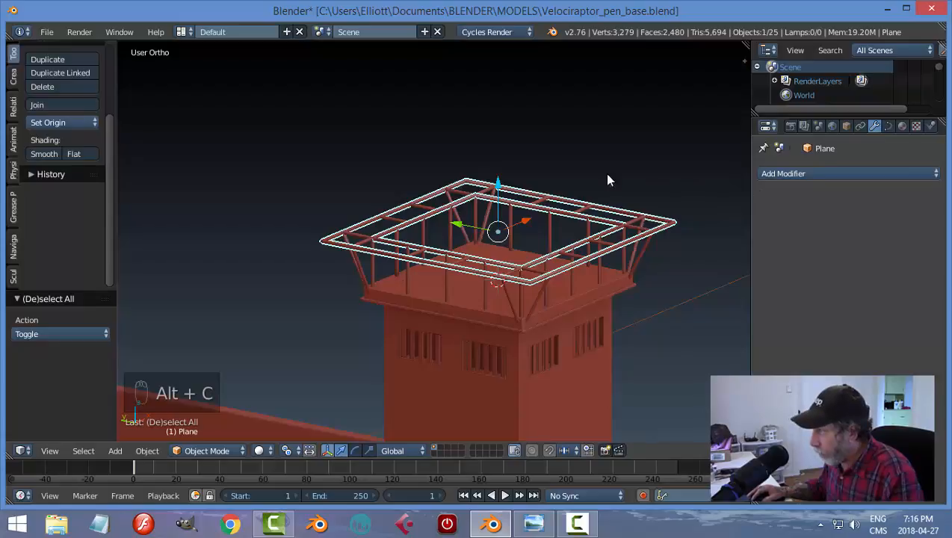
key("alt+c")
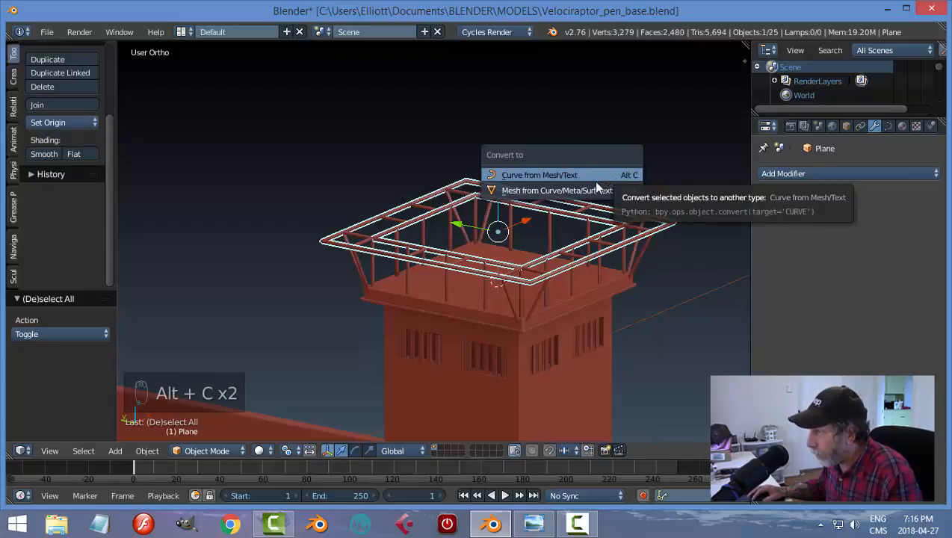
left_click(596, 191)
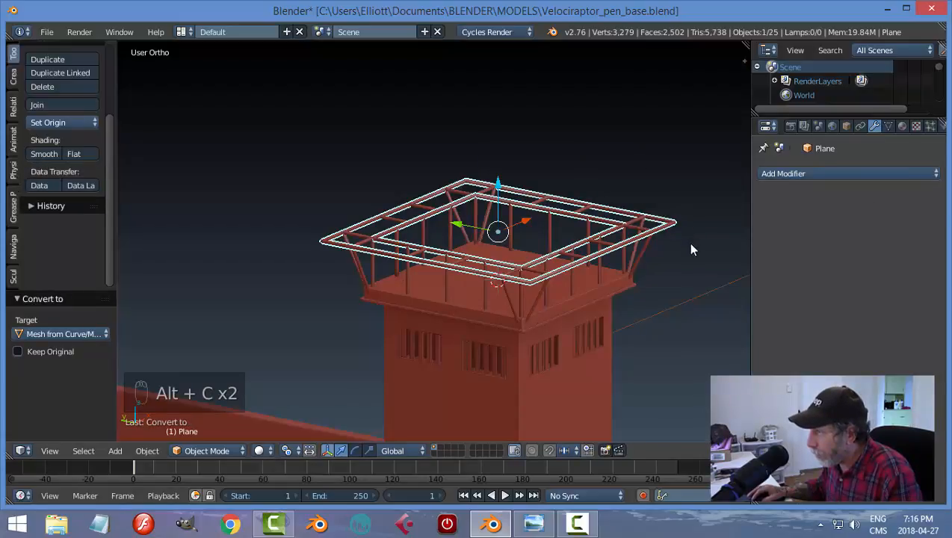
- Convert both mirrored sets of diagonal corner braces to real meshes
right_click(540, 291)
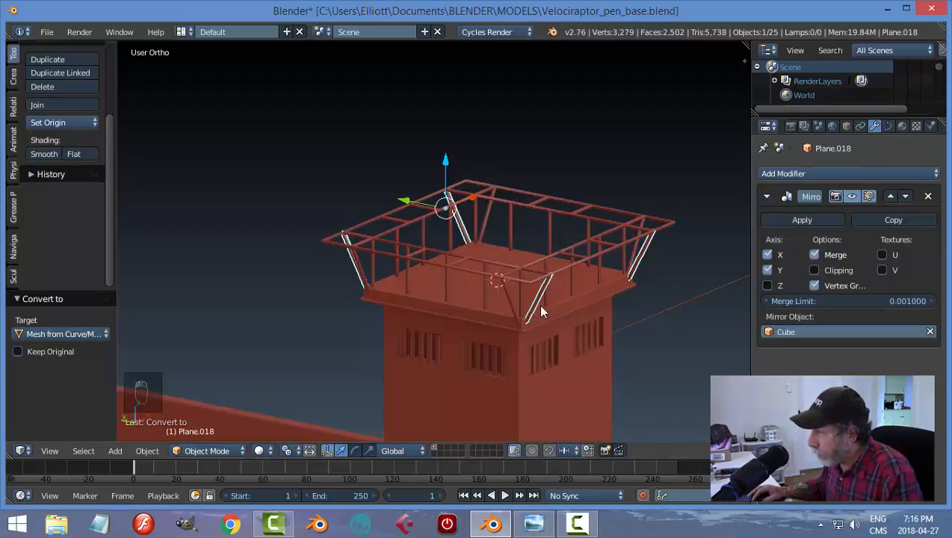
key("alt+c")
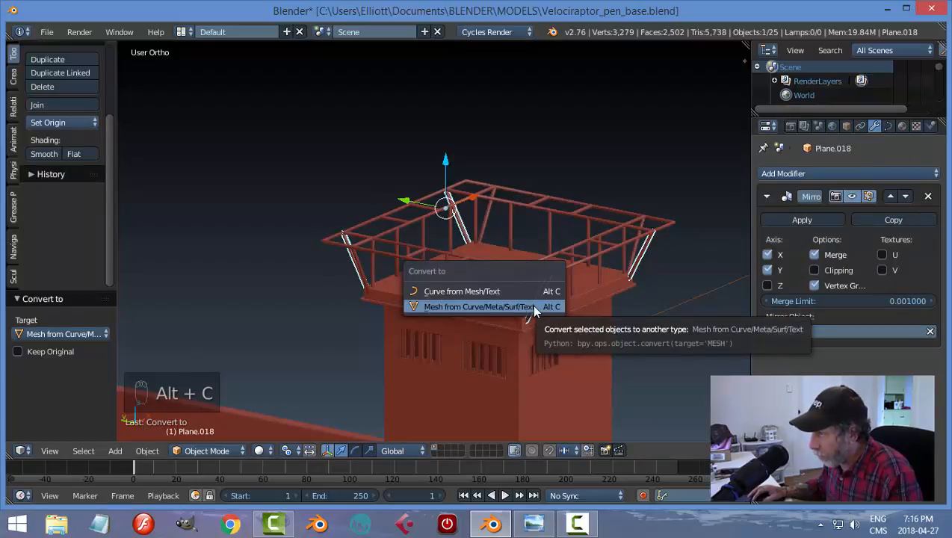
left_click(531, 307)
right_click(512, 305)
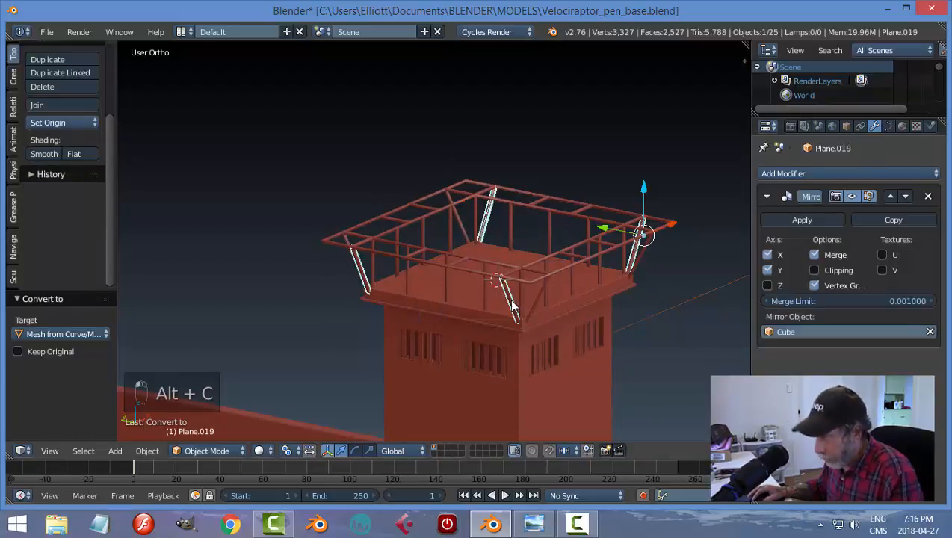
key("alt+c")
left_click(511, 300)
- Join both sets of diagonal braces into the rail frame object
right_click(550, 282, "shift")
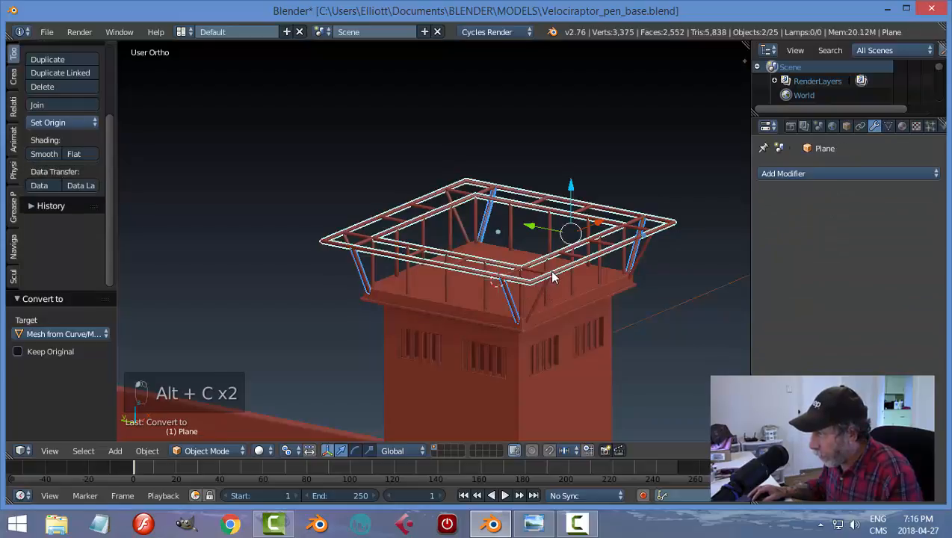
key("ctrl+j")
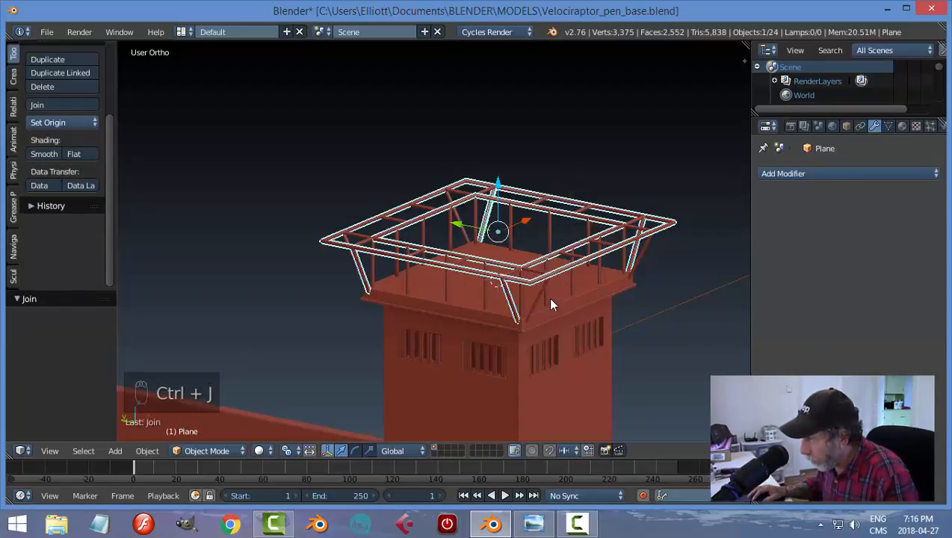
right_click(540, 298)
right_click(562, 263, "shift")
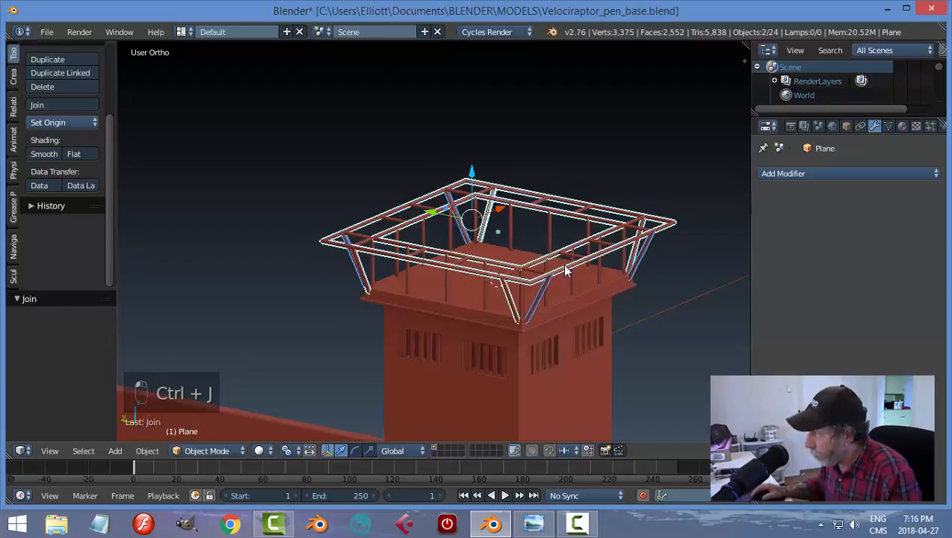
key("ctrl+j")
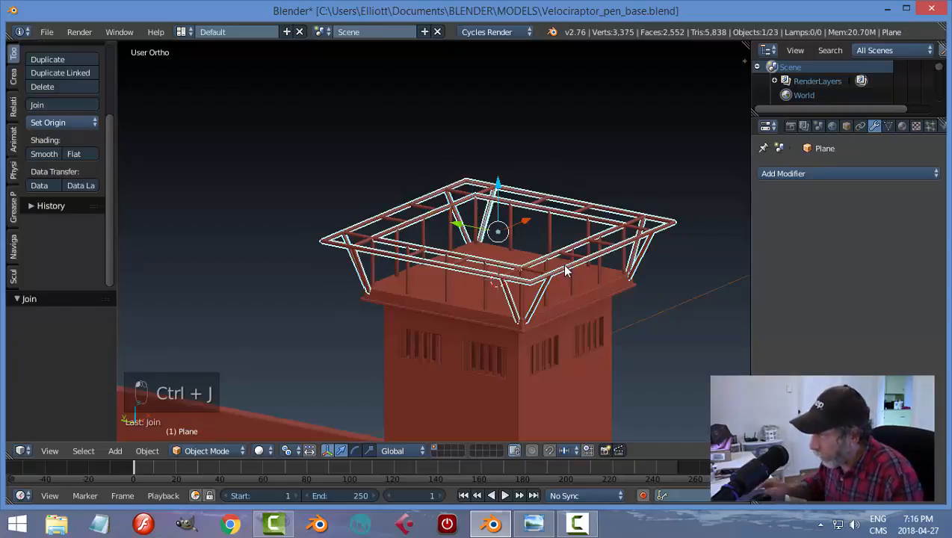
- Convert the intermediate vertical posts to a mesh and join them into the rail frame
right_click(484, 297)
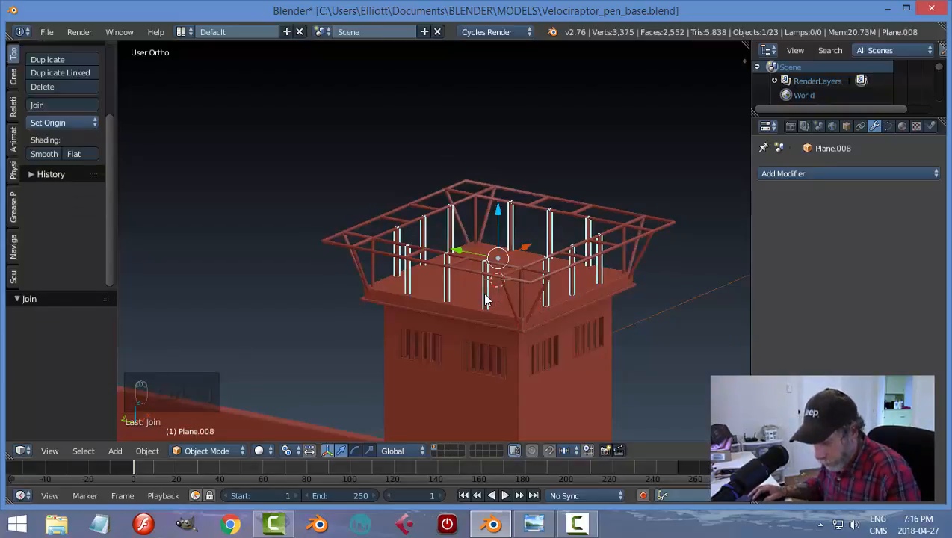
key("alt+c")
left_click(485, 295)
right_click(530, 286, "shift")
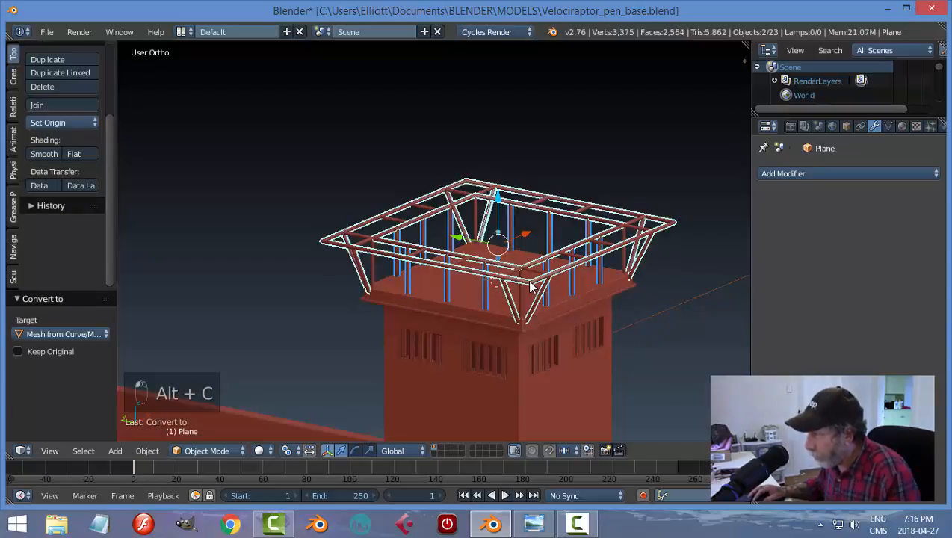
key("ctrl+j")
- Convert the four vertical corner posts to meshes and join them into the rail frame
scroll(542, 346, "up", 3)
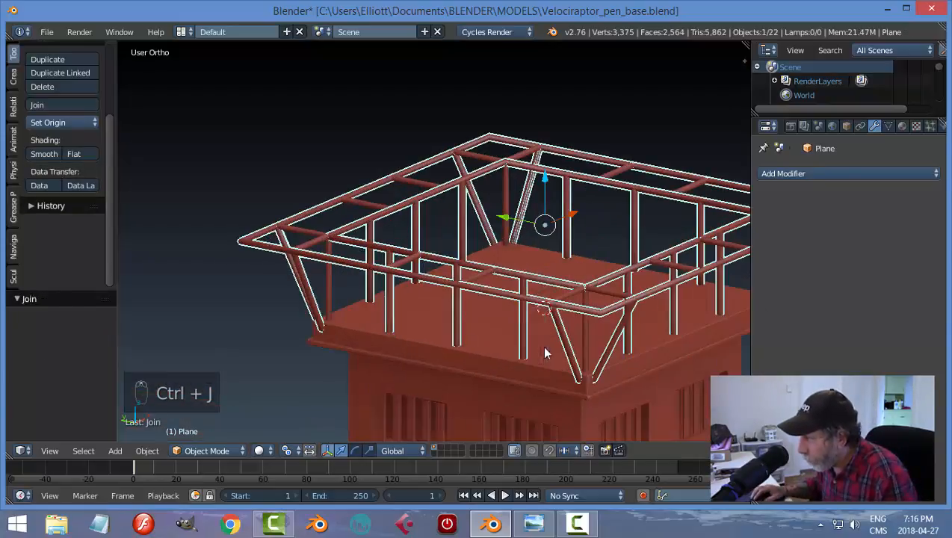
right_click(587, 341)
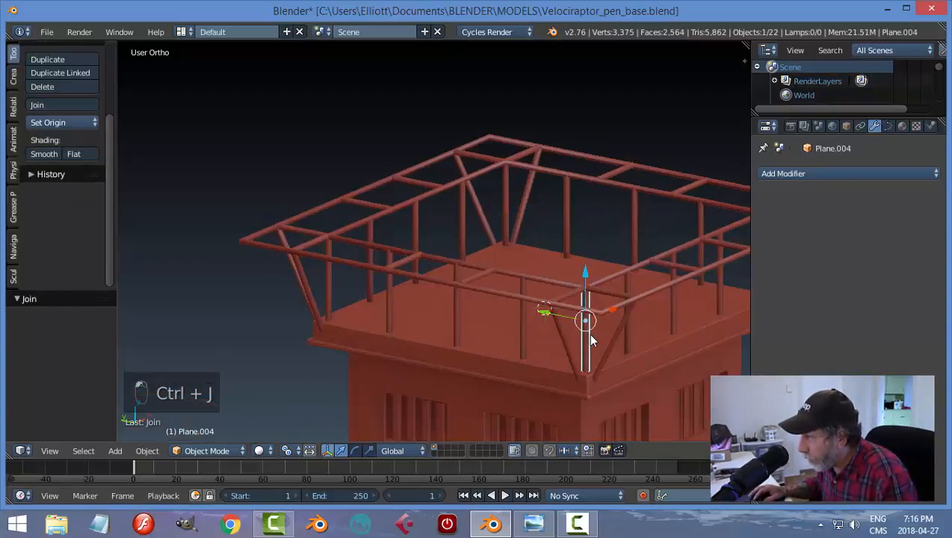
right_click(332, 283, "shift")
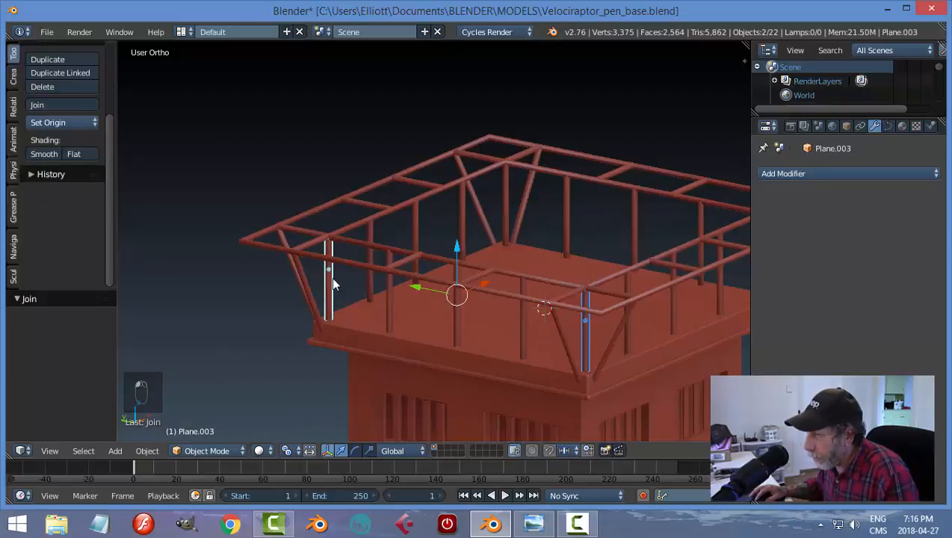
right_click(508, 196, "shift")
scroll(652, 255, "down", 2)
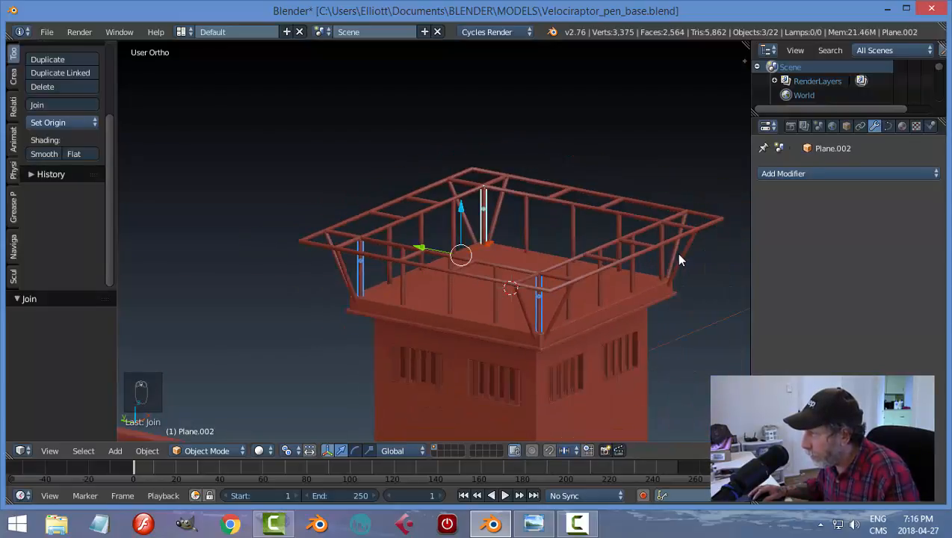
right_click(662, 260, "shift")
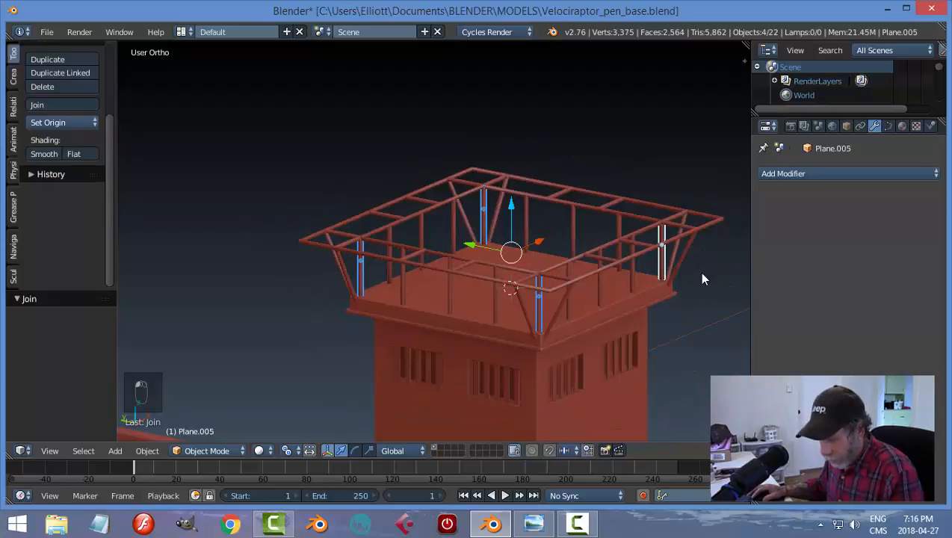
key("alt+c")
left_click(701, 272)
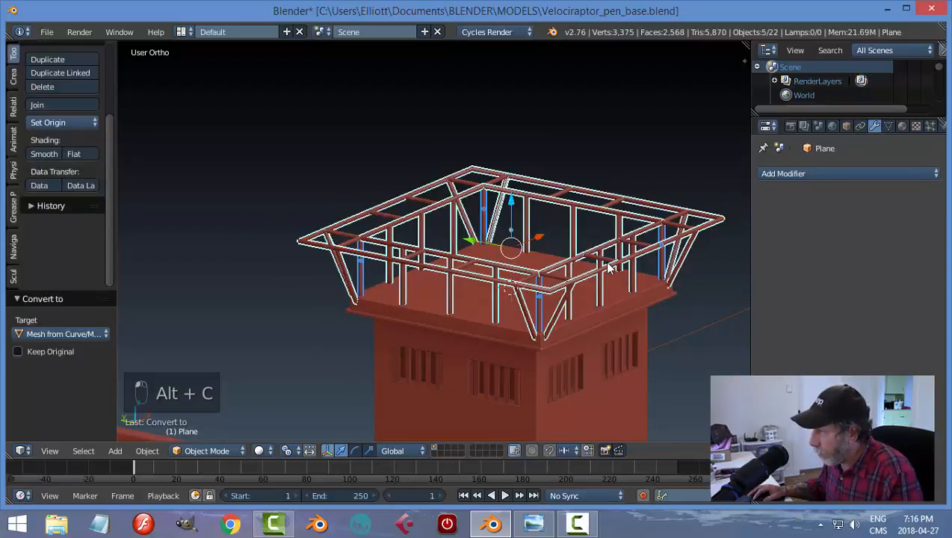
key("ctrl+j")
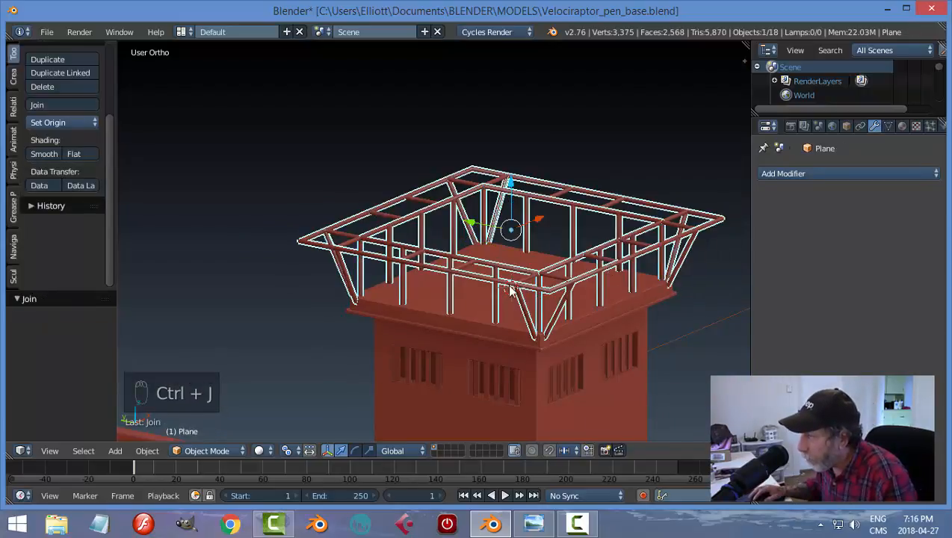
- Raise the joined frame 0.211 along Z to check for unjoined pieces, and undo the move
middle_click_drag(512, 292, 283, 272)
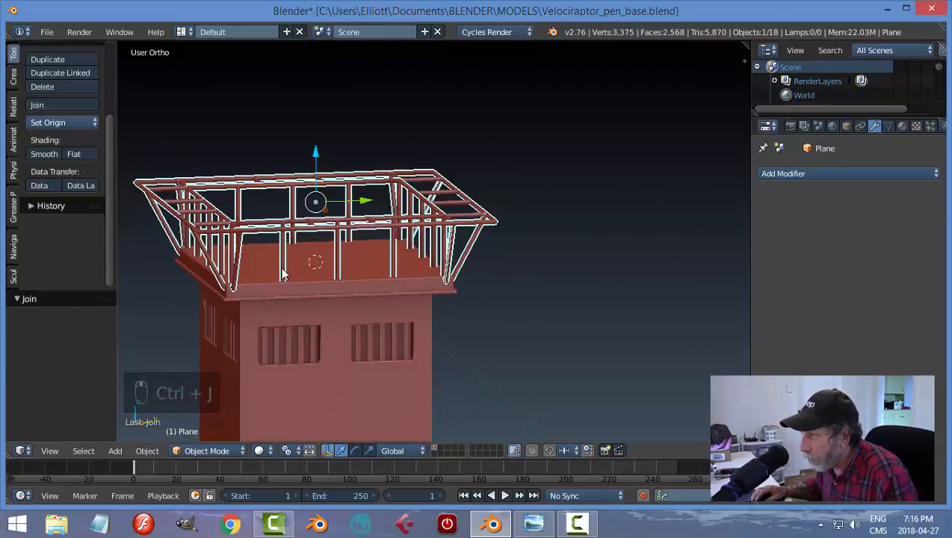
left_click_drag(315, 152, 317, 109)
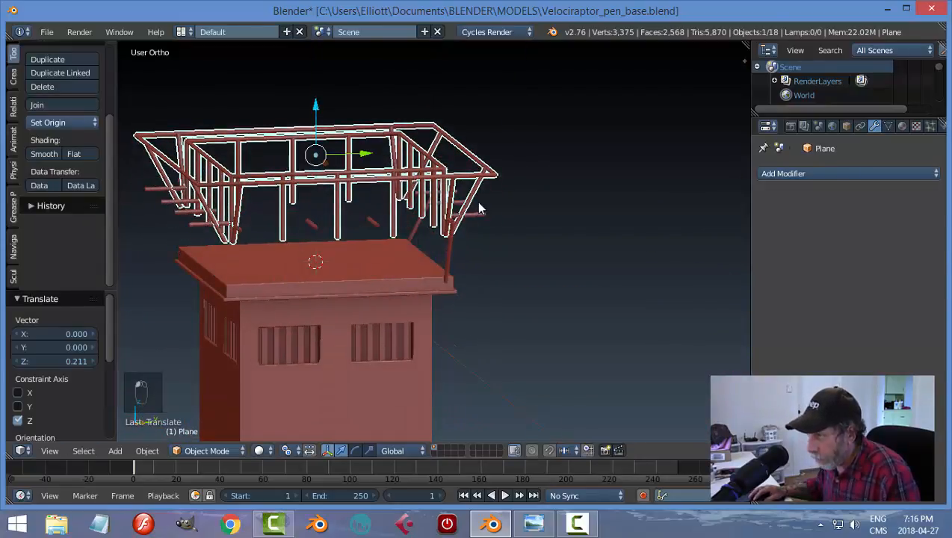
key("ctrl+z")
- Convert both sets of intermediate crossbars between the inner and outer top rails to mesh and join them into the rail frame
middle_click_drag(480, 208, 427, 293)
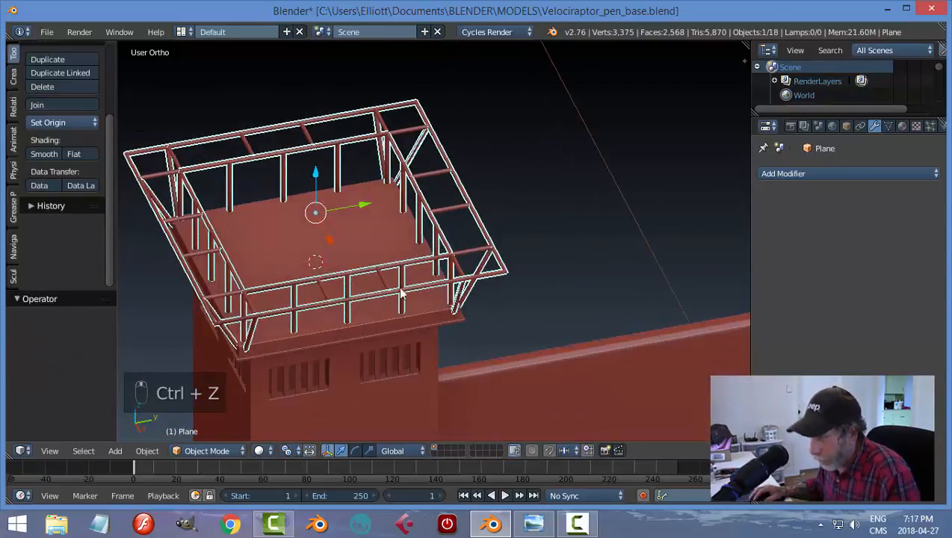
right_click(378, 281)
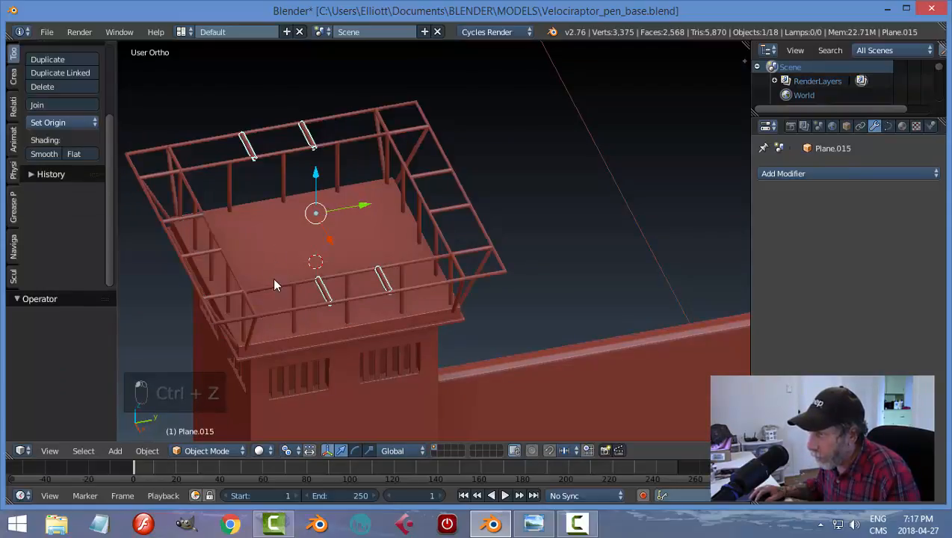
right_click(205, 254, "shift")
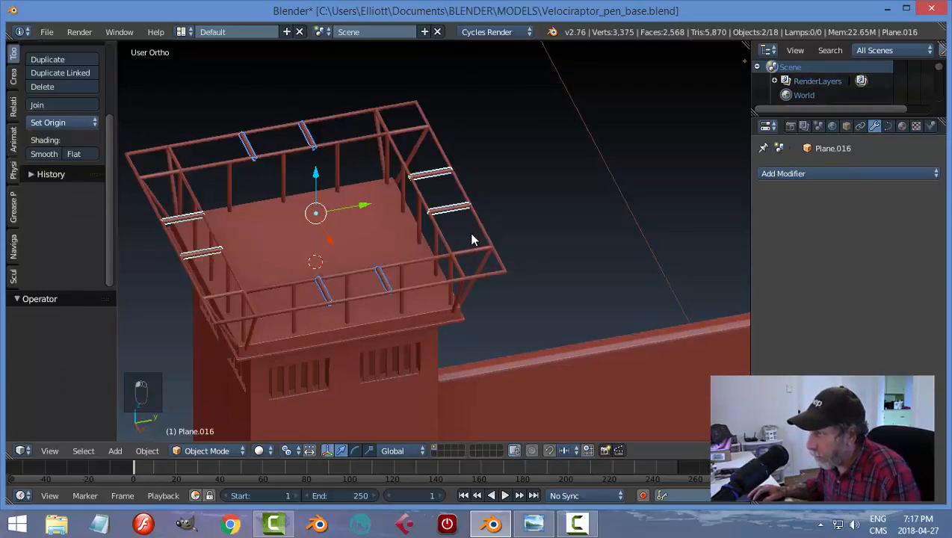
key("alt+c")
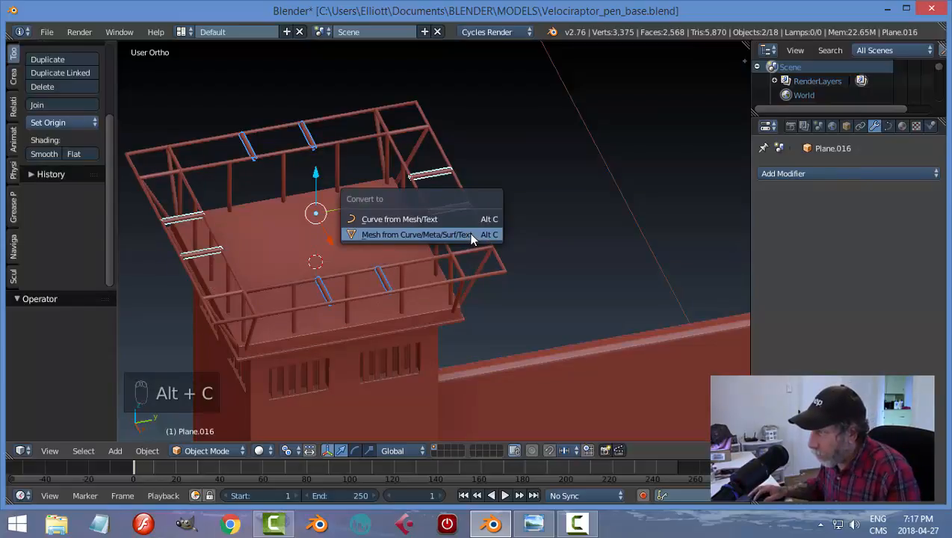
left_click(469, 235)
right_click(443, 242, "shift")
key("ctrl+j")
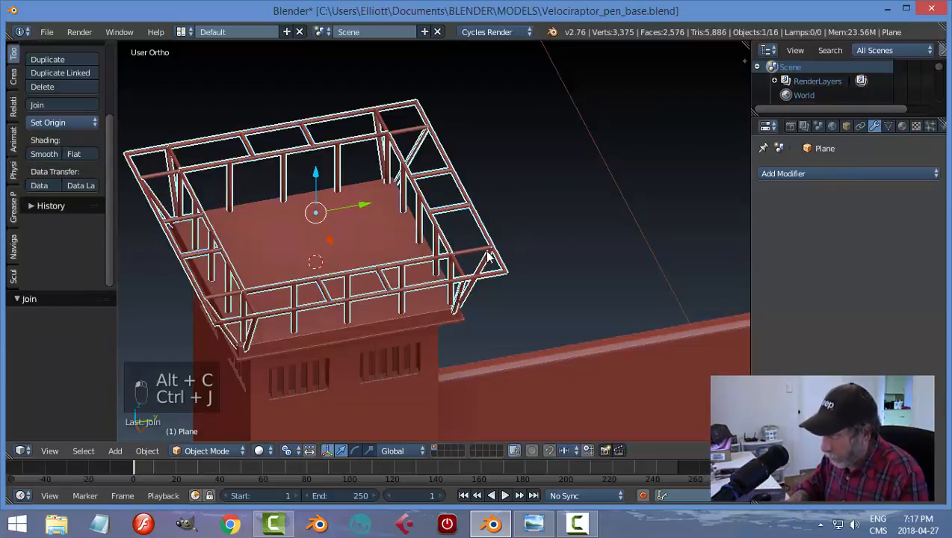
- Convert the eight crossbars at the four corners of the top rails to mesh and join them into the rail frame
right_click(403, 135)
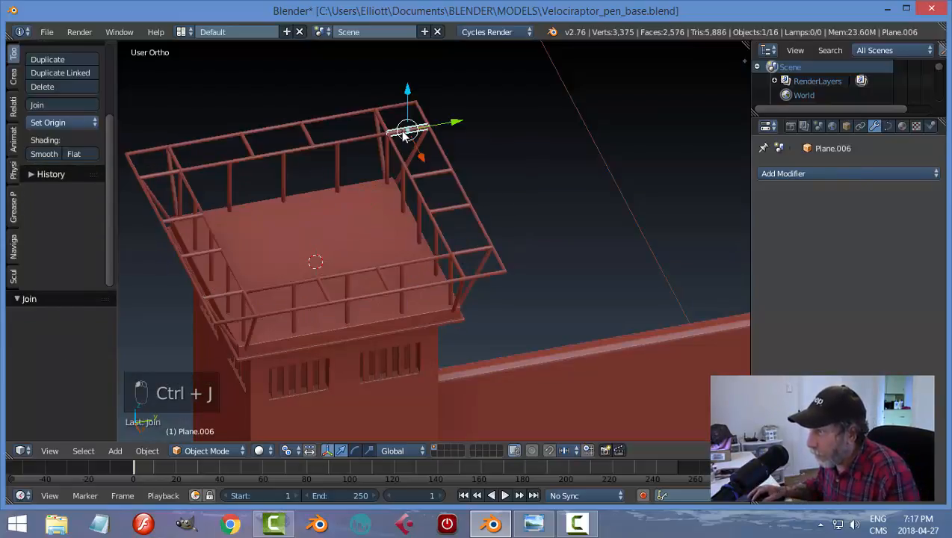
right_click(378, 123, "shift")
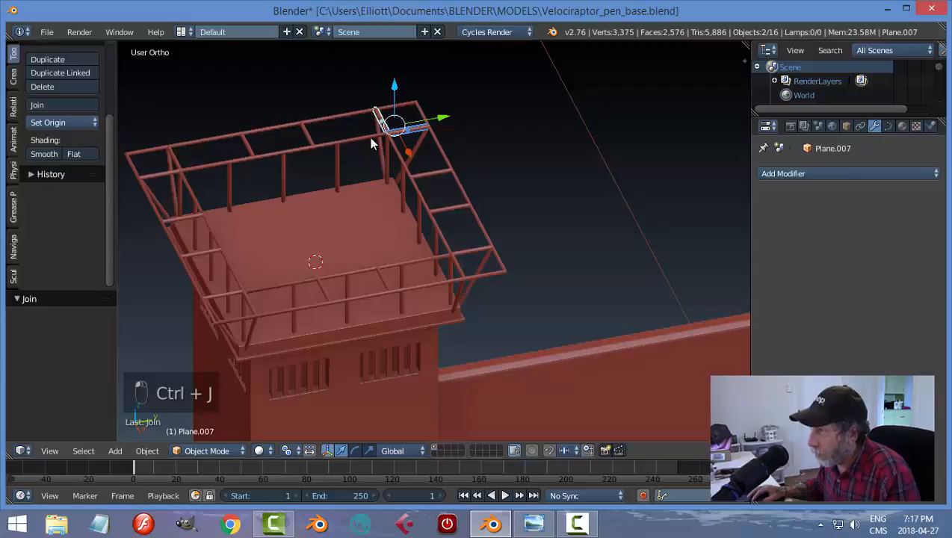
right_click(171, 164, "shift")
right_click(166, 173, "shift")
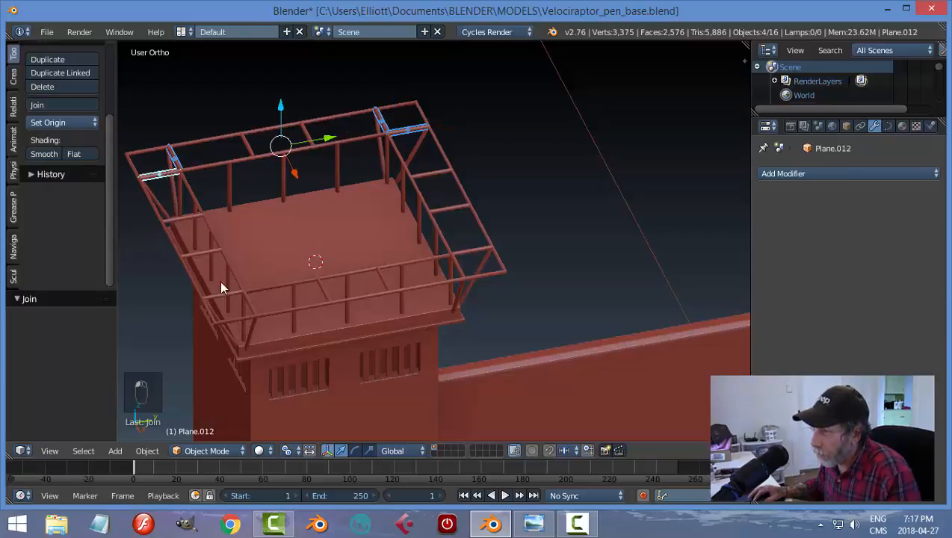
right_click(223, 297, "shift")
right_click(248, 304, "shift")
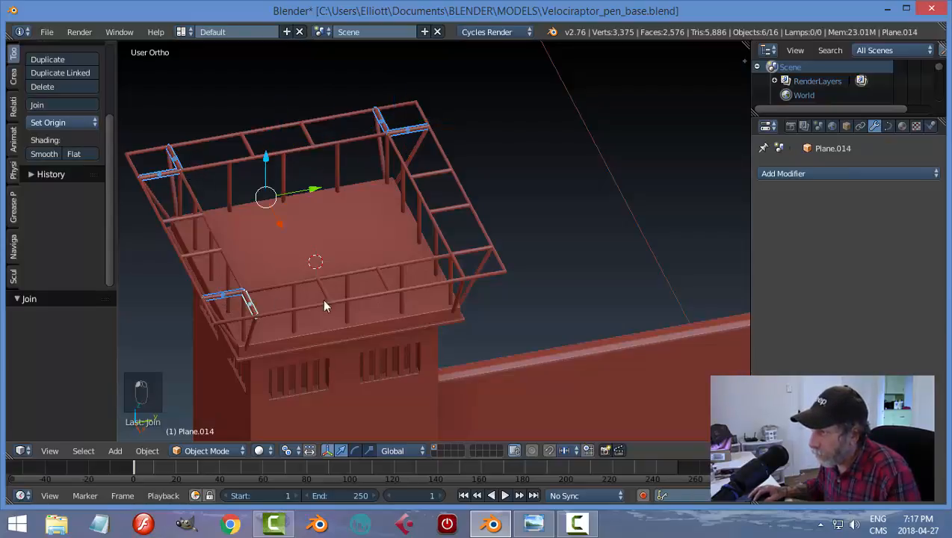
right_click(465, 263, "shift")
right_click(466, 267, "shift")
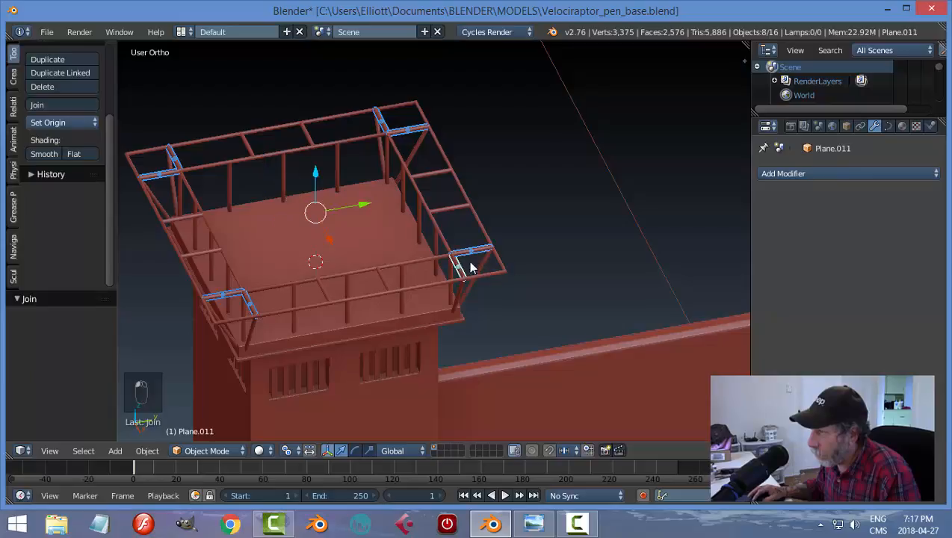
key("alt+c")
left_click(521, 265)
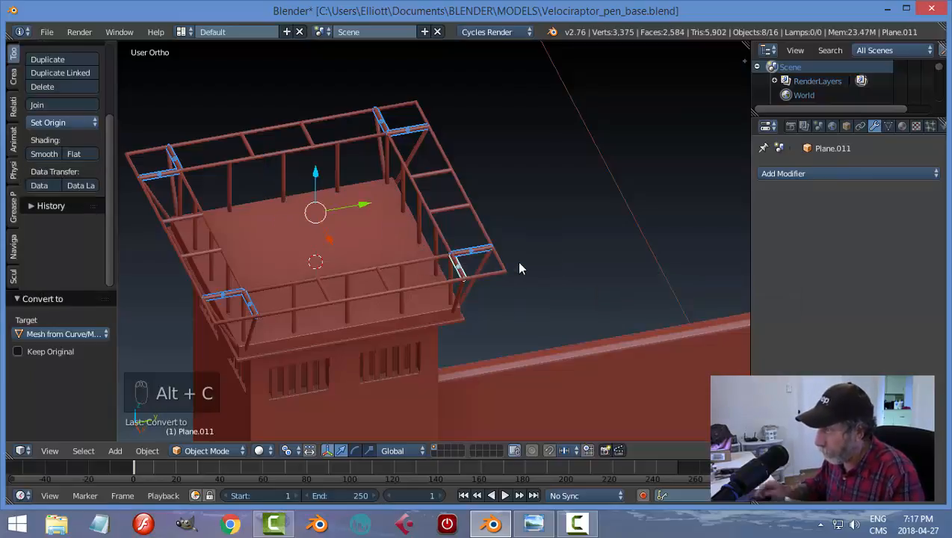
right_click(436, 221, "shift")
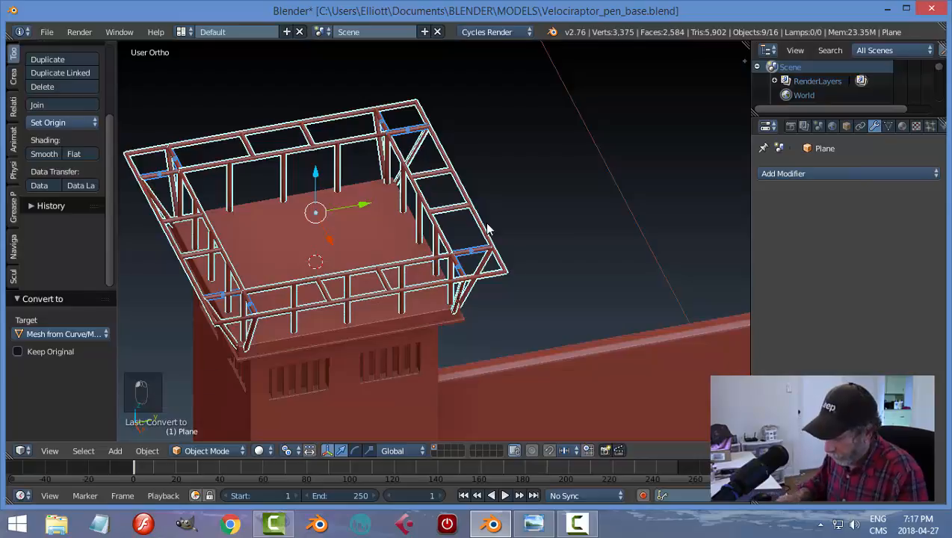
key("ctrl+j")
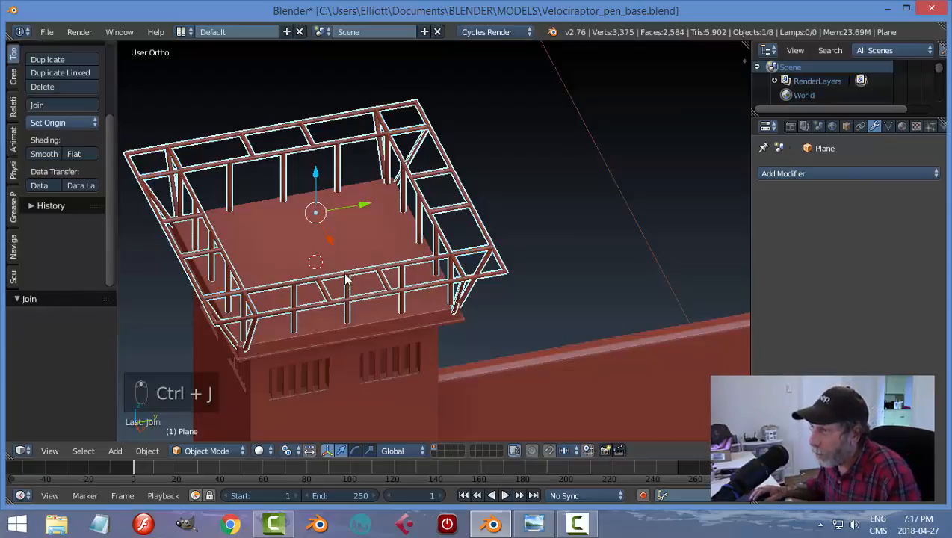
- Raise the joined frame 0.261 along Z to check for unjoined pieces, and undo the move
middle_click_drag(346, 279, 336, 238)
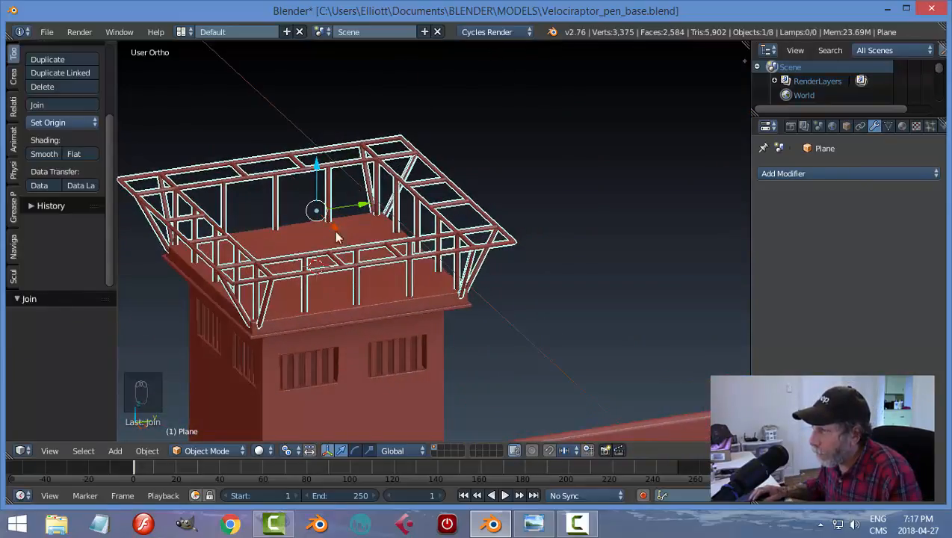
left_click_drag(319, 166, 319, 129)
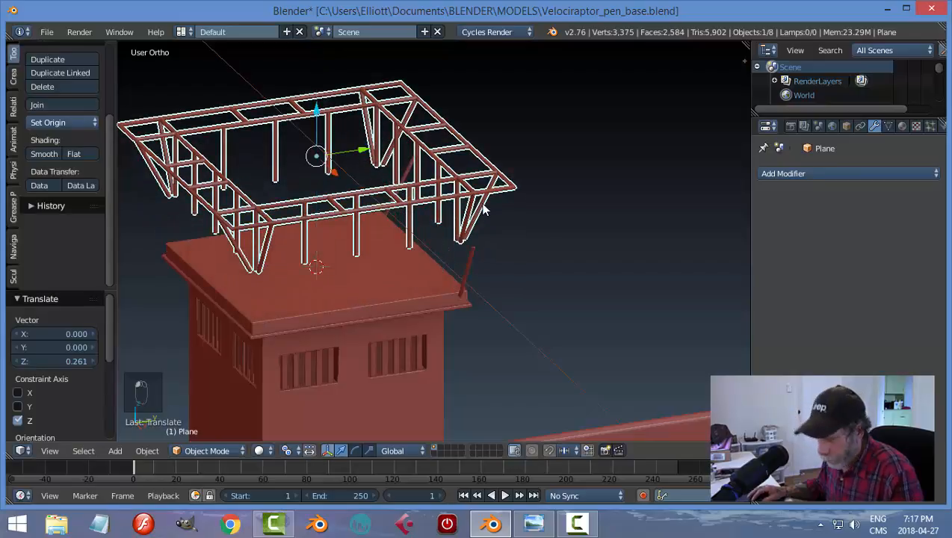
key("ctrl+z")
- Convert the unjoined diagonal brace at the roof corner to a mesh and join it into the rail frame
middle_click_drag(541, 274, 379, 261)
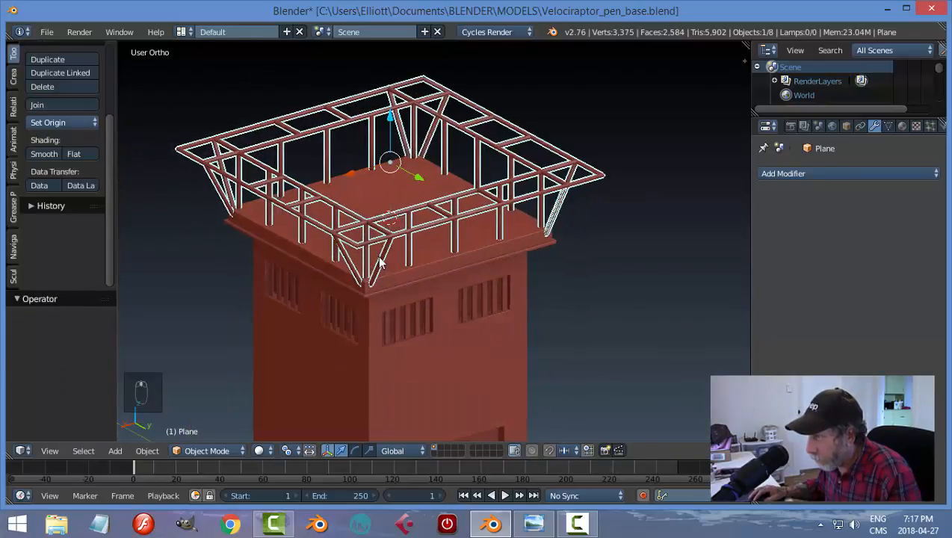
right_click(348, 261)
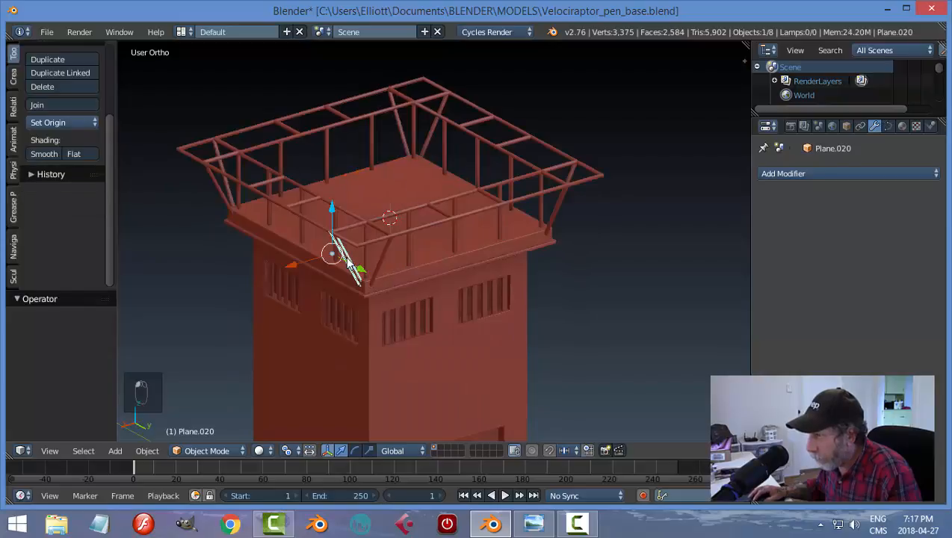
key("alt+c")
left_click(420, 252)
right_click(382, 260)
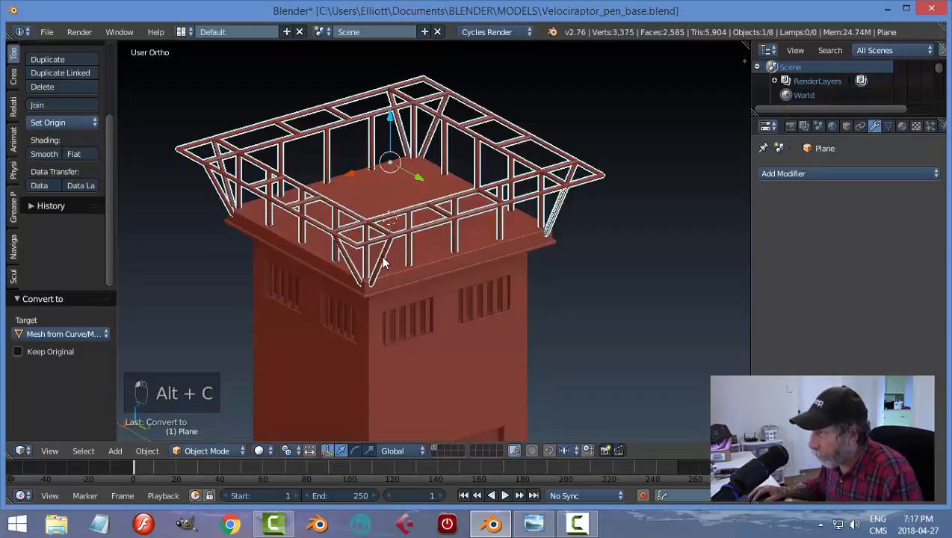
key("ctrl+j")
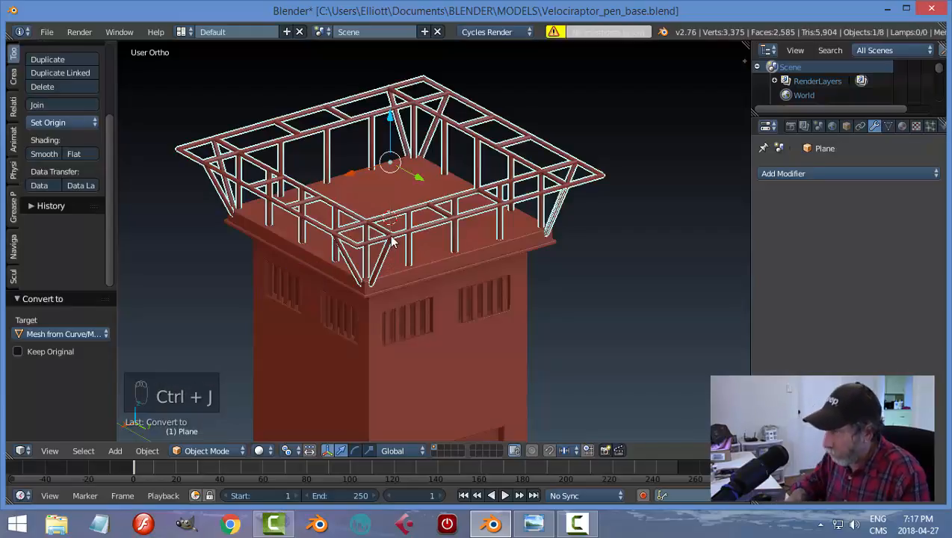
right_click(349, 256)
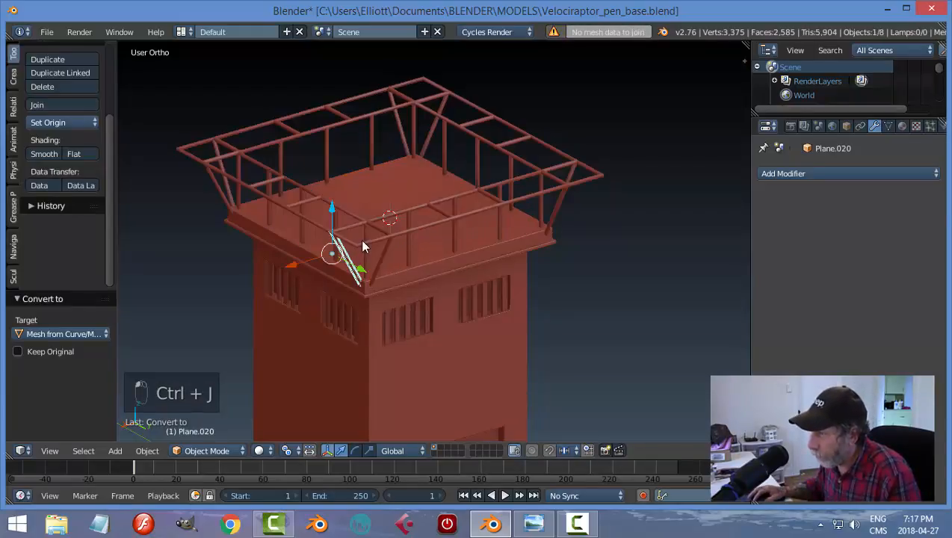
right_click(364, 227, "shift")
key("ctrl+j")
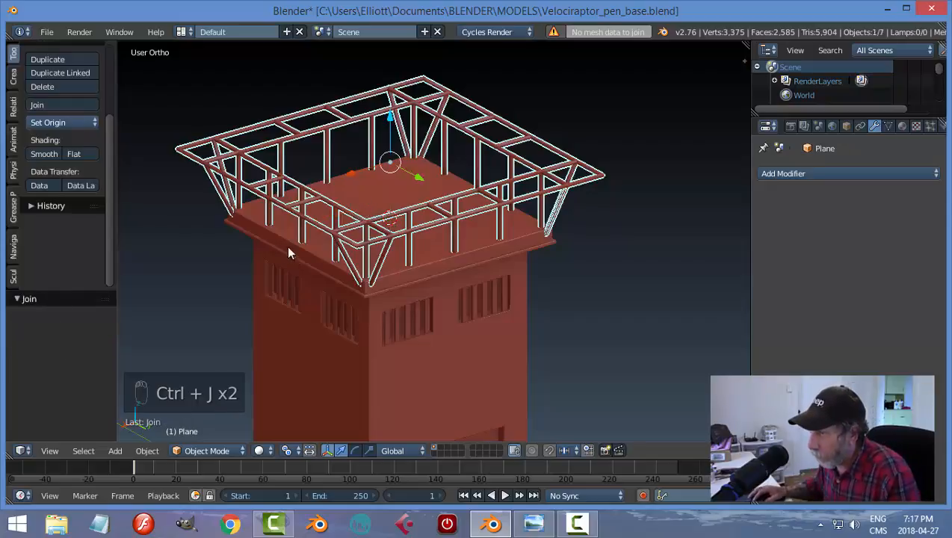
- Raise the rail frame 0.397 along Z to look for remaining loose braces, and undo the move
middle_click_drag(407, 253, 478, 273)
right_click(240, 282)
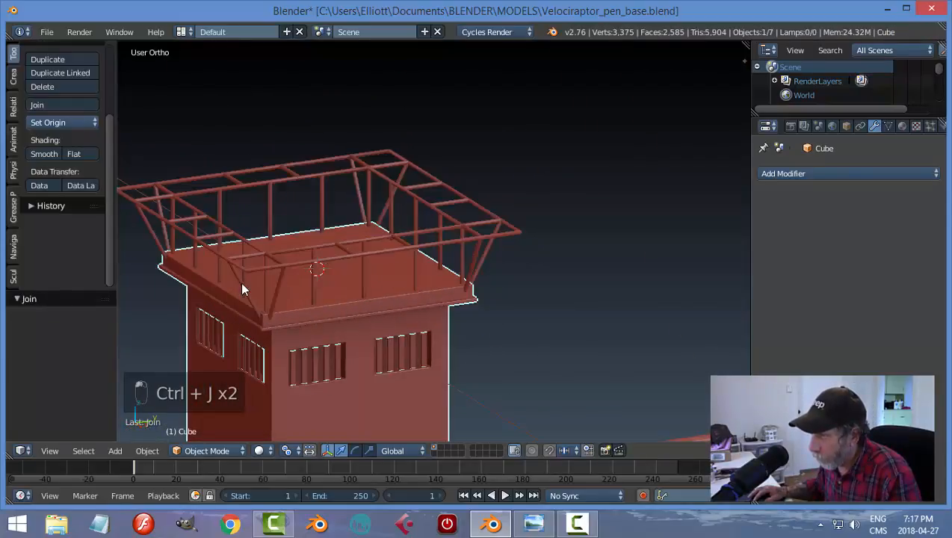
right_click(278, 279)
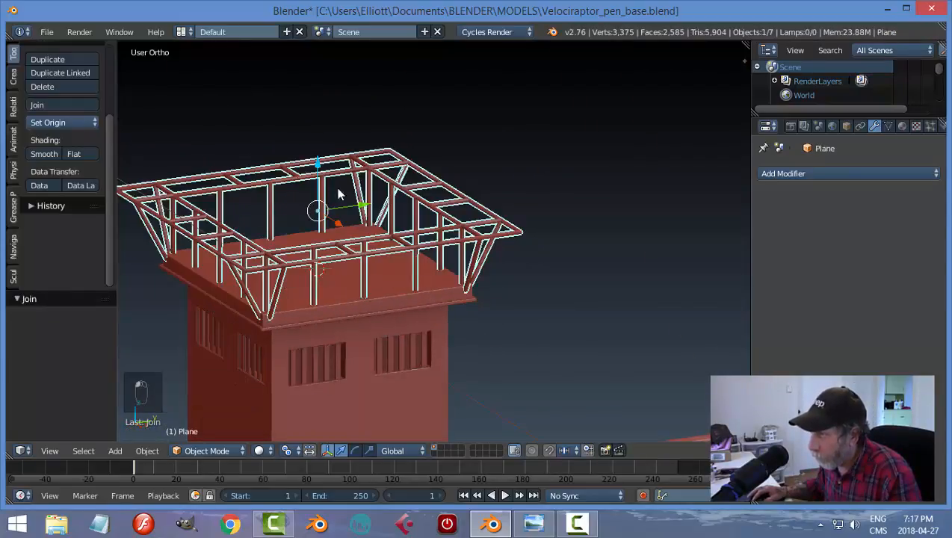
left_click_drag(319, 169, 319, 53)
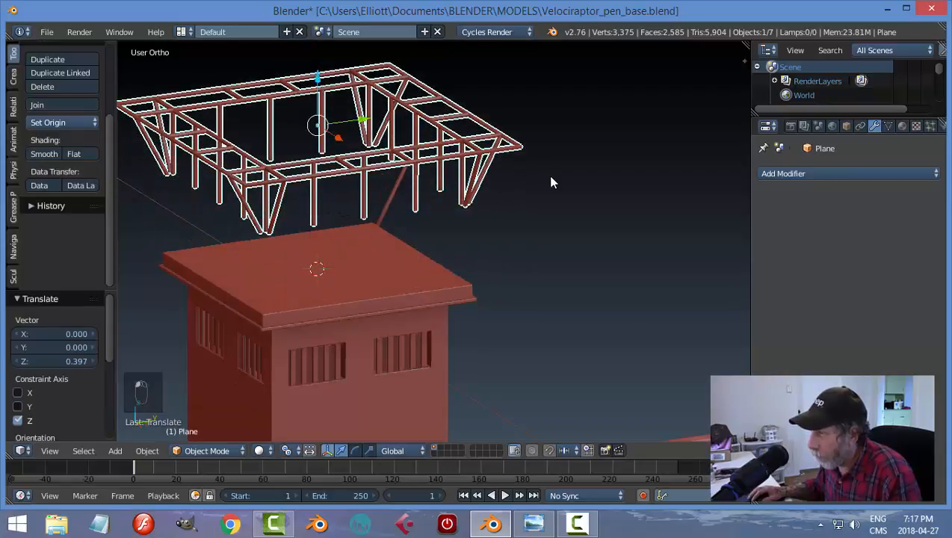
middle_click_drag(551, 181, 570, 238)
key("ctrl+z")
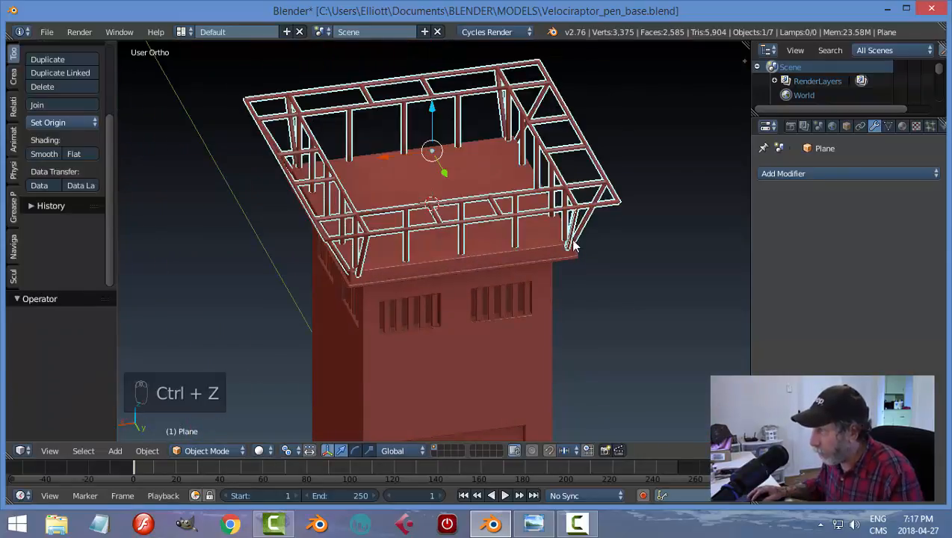
- Convert the last loose diagonal brace at the opposite corner to a mesh and join it into the rail frame
right_click(575, 231)
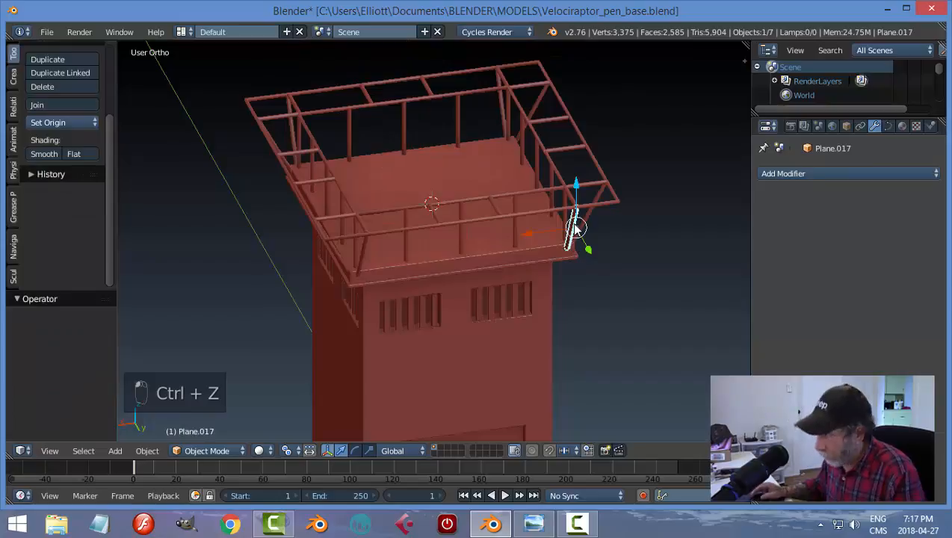
key("alt+c")
left_click(571, 223)
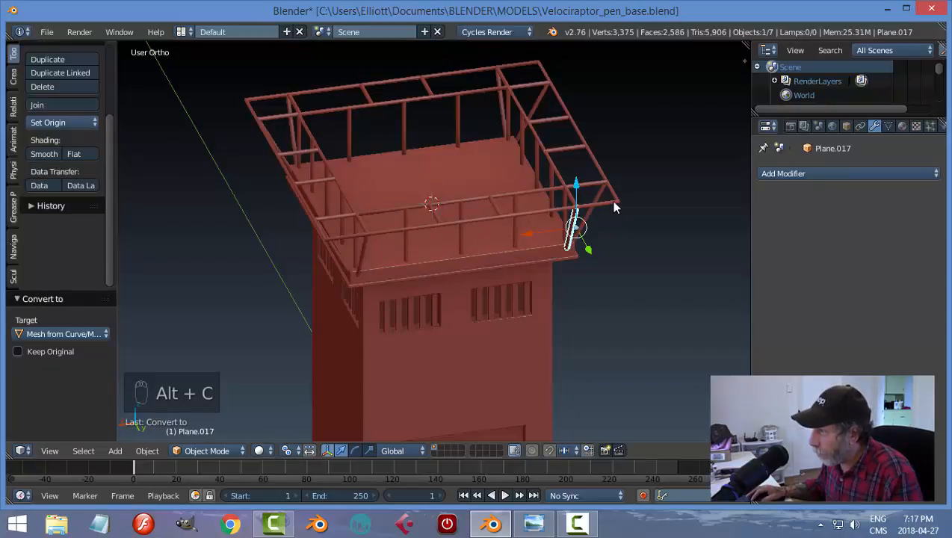
right_click(613, 203, "shift")
key("ctrl+j")
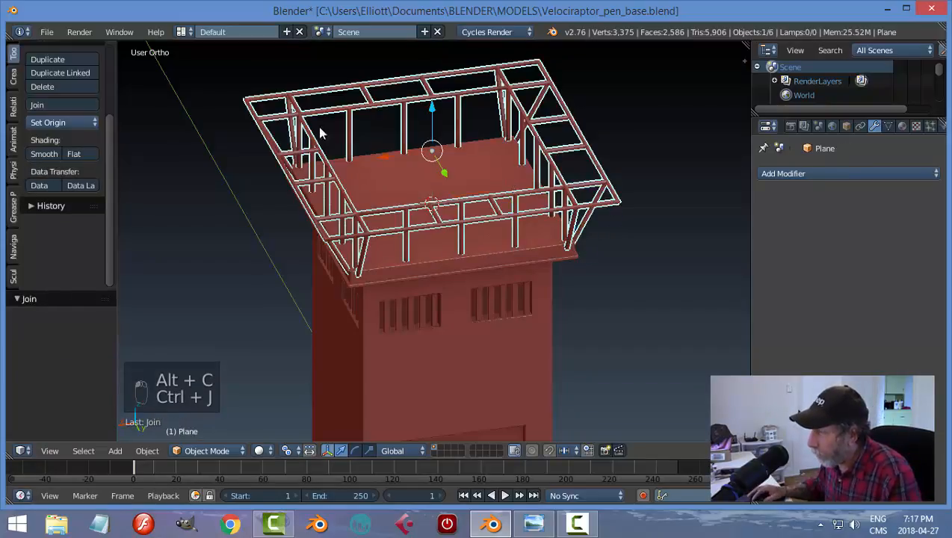
- Lift the rail frame along Z once more to check that every piece moves with it, and undo the move
middle_click_drag(614, 206, 450, 172)
scroll(449, 163, "down", 3)
left_click_drag(447, 157, 449, 123)
key("ctrl+z")
- Save the file with nothing selected, and unhide the pyramid roof above the tower
key("a")
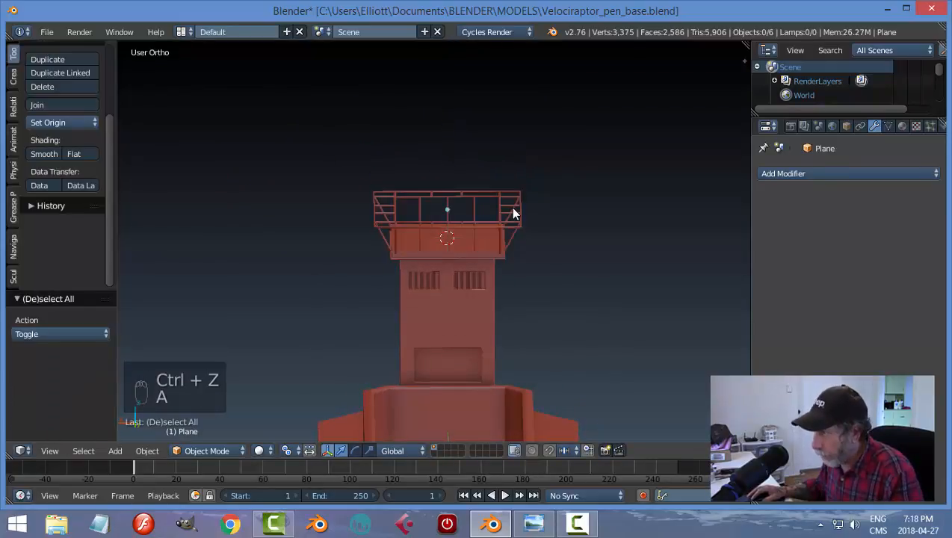
key("ctrl+s")
middle_click_drag(523, 257, 509, 307)
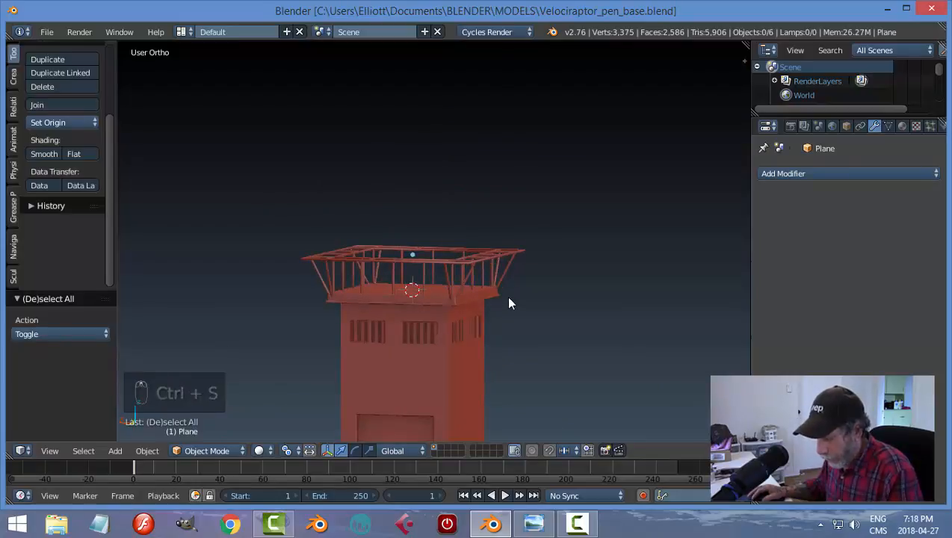
key("alt+h")
key("a")
middle_click_drag(508, 301, 464, 239)
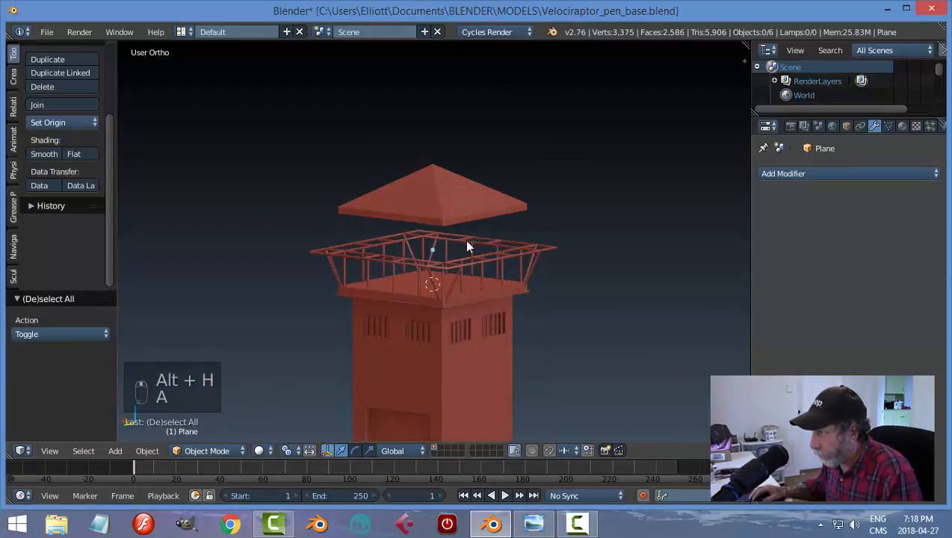
- Raise the pyramid roof 0.124 along Z above the railing and save the file
right_click(461, 221)
middle_click_drag(537, 296, 509, 314)
left_click_drag(435, 170, 439, 164)
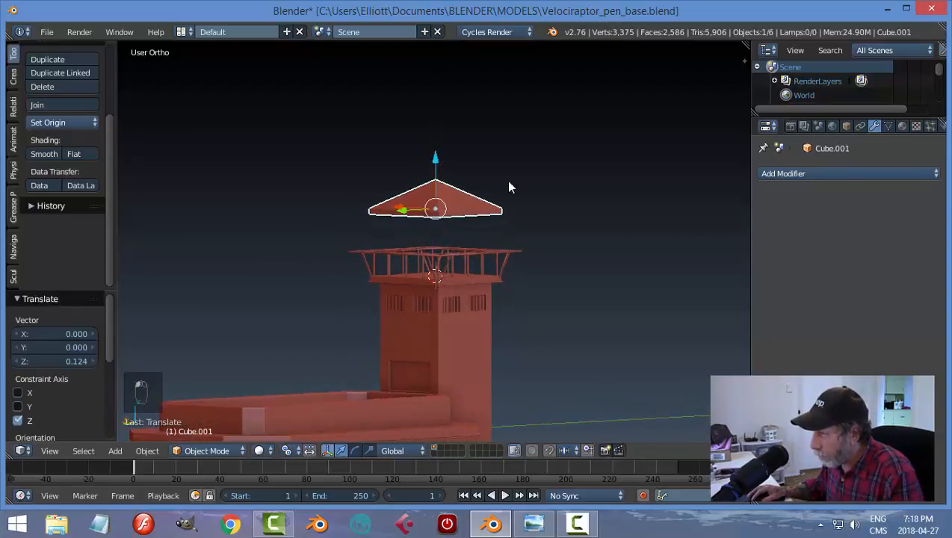
key("a")
middle_click_drag(538, 226, 491, 259)
key("ctrl+s")
left_click(494, 258)
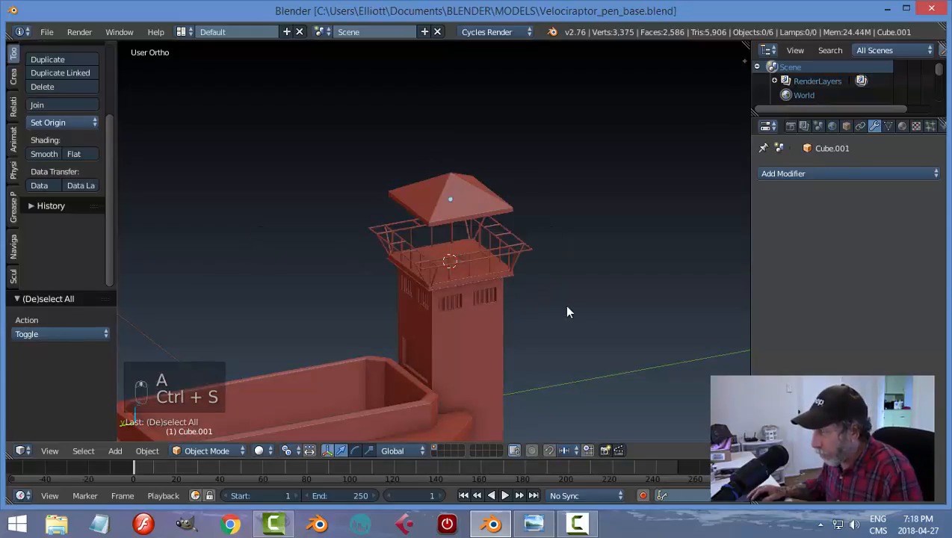
- Snap the 3D cursor to the pyramid roof's origin and add a cylinder there
scroll(561, 309, "up", 2)
middle_click_drag(561, 308, 523, 286)
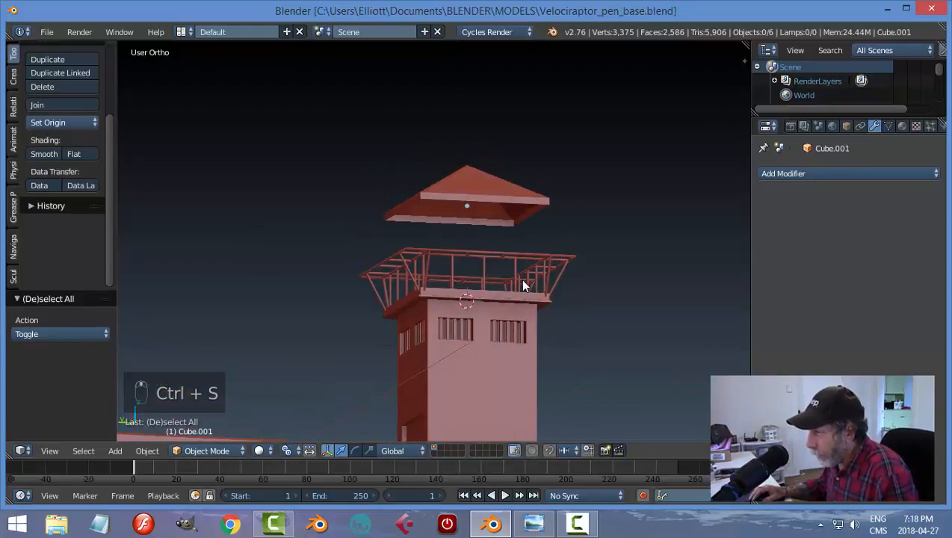
right_click(484, 192)
key("shift+s")
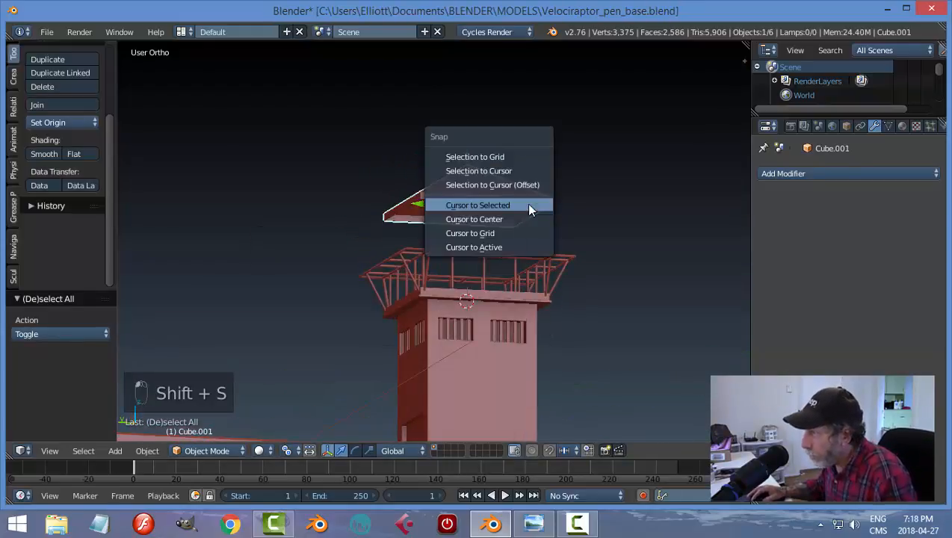
left_click(526, 203)
key("shift+a")
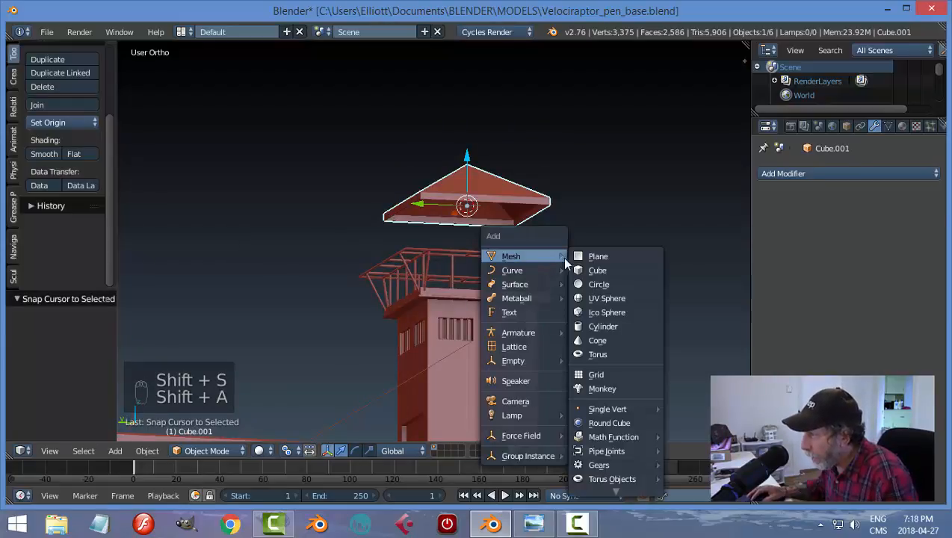
left_click(602, 326)
- Scale the cylinder by 0.036, then shrink it slightly more to a small post-sized piece under the roof
scroll(632, 237, "down", 3)
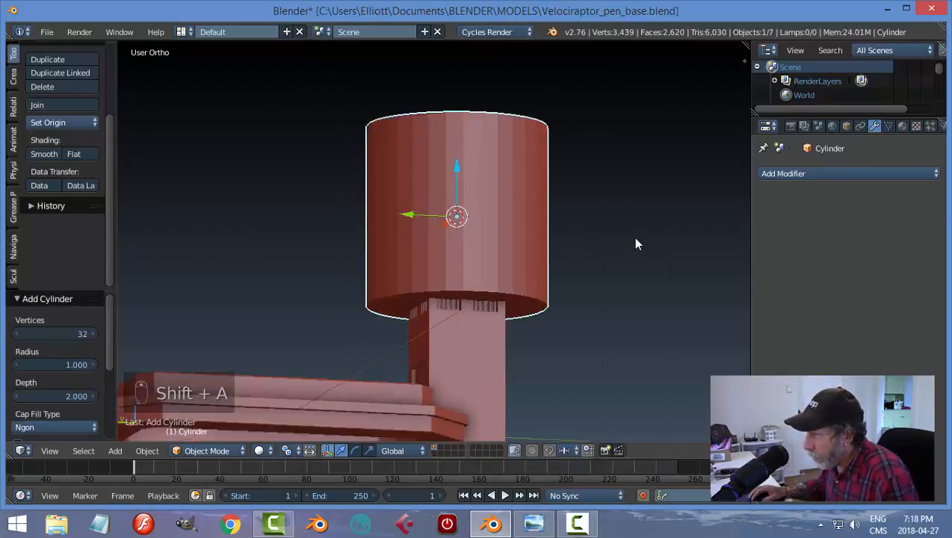
key("s")
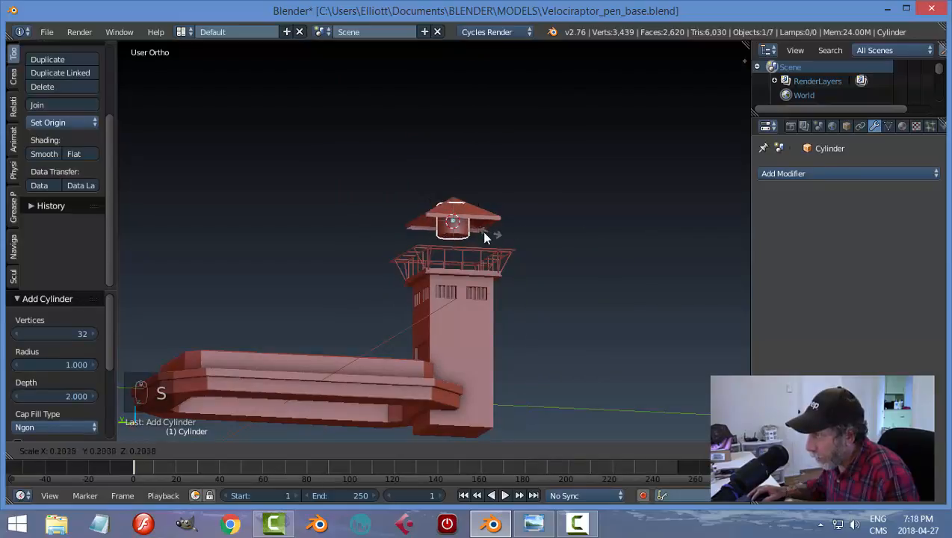
left_click(458, 227)
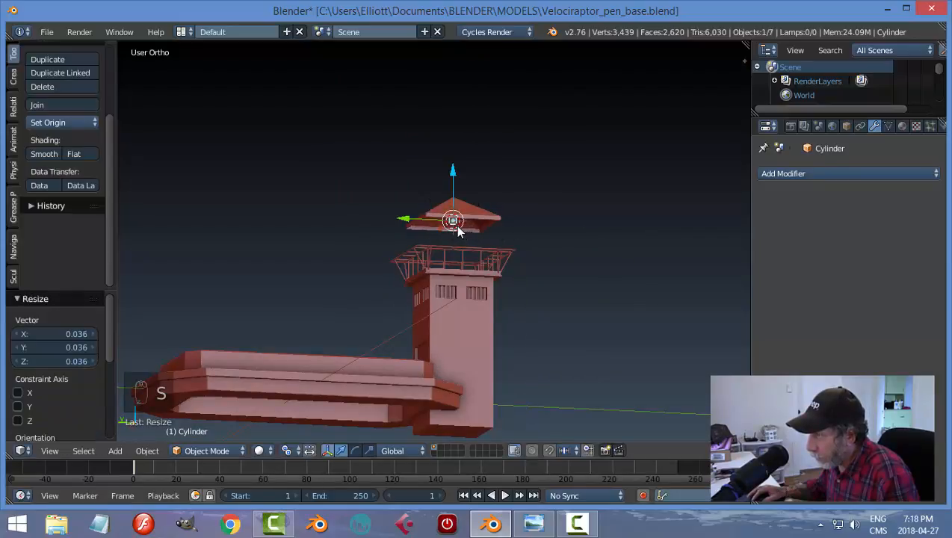
key("KP_Decimal")
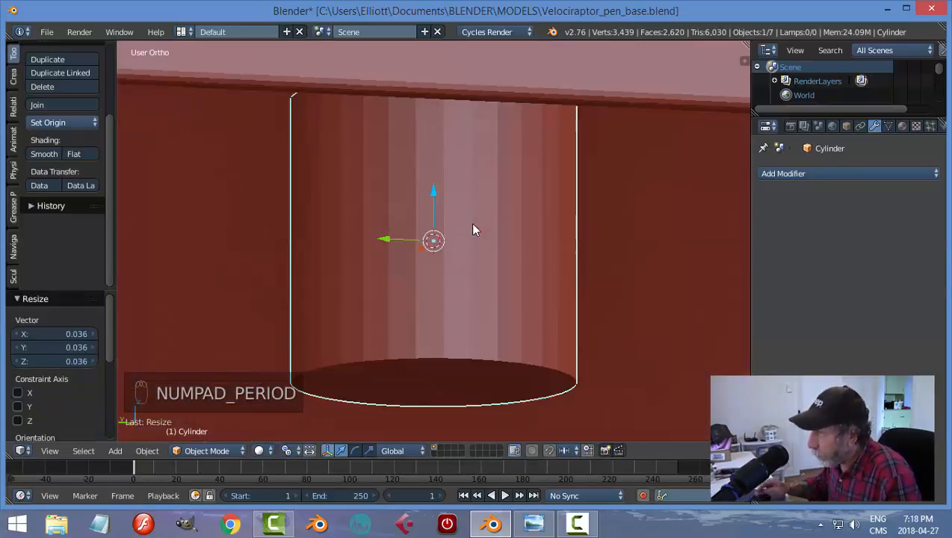
scroll(479, 246, "down", 5)
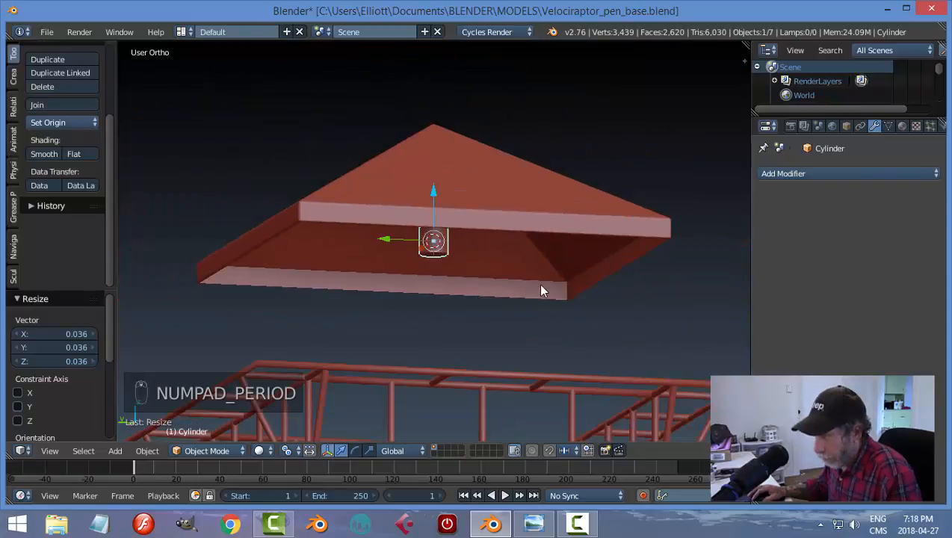
key("s")
left_click(435, 197)
- Lower the small cylinder 0.408 and 0.207 along Z, scale it by 0.835, and lower it onto the tower's rooftop floor
left_click_drag(435, 196, 435, 345)
middle_click_drag(485, 307, 464, 293)
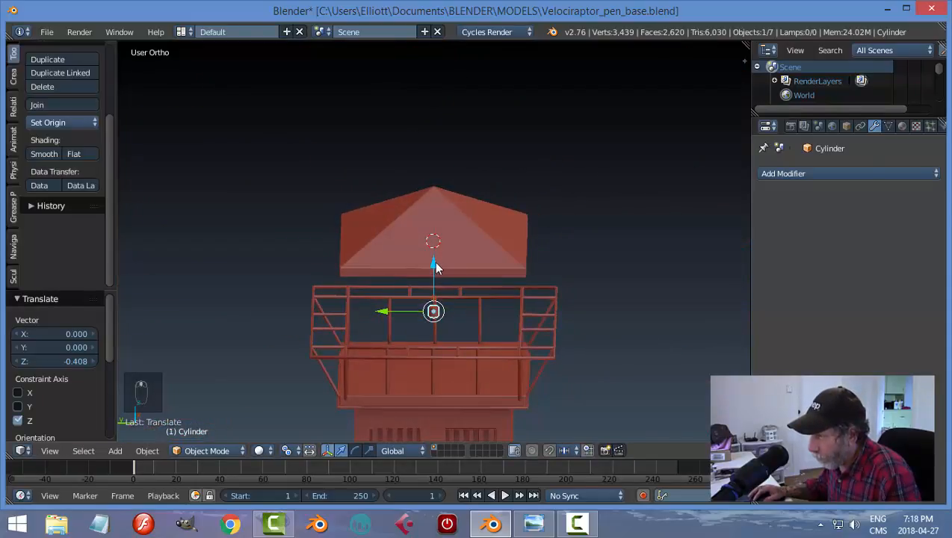
left_click_drag(436, 266, 434, 299)
key("s")
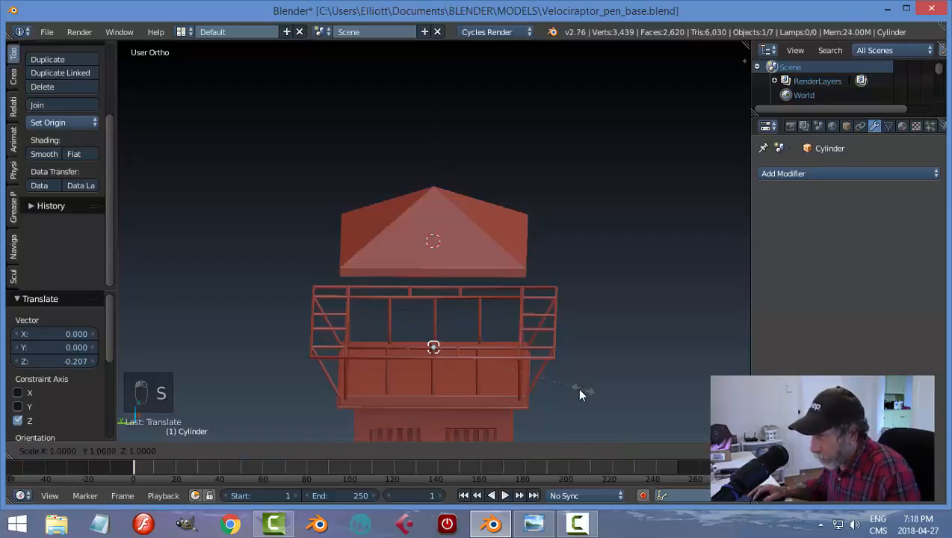
left_click(554, 388)
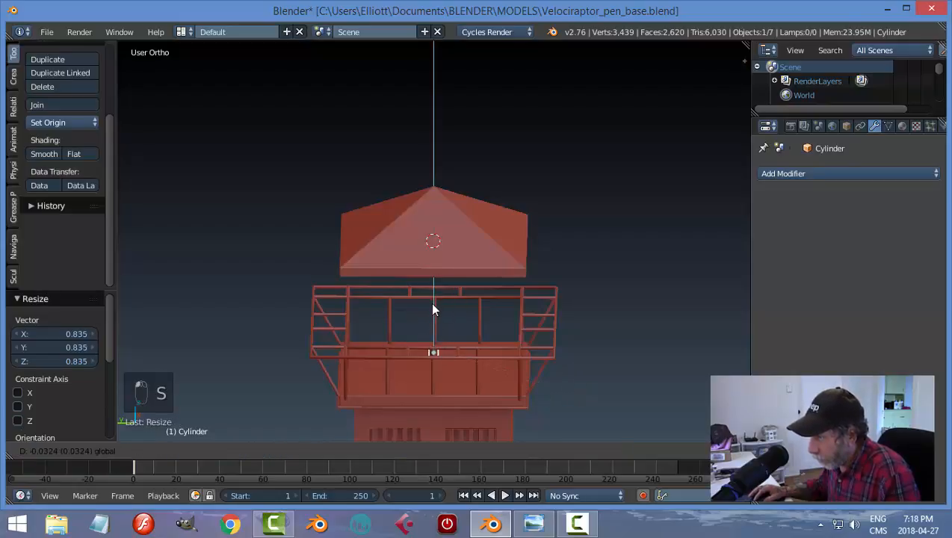
left_click_drag(432, 302, 464, 331)
- Enter Edit Mode on the cylinder, switch to face selection, and select only its top face
key("Tab")
scroll(526, 381, "up", 3)
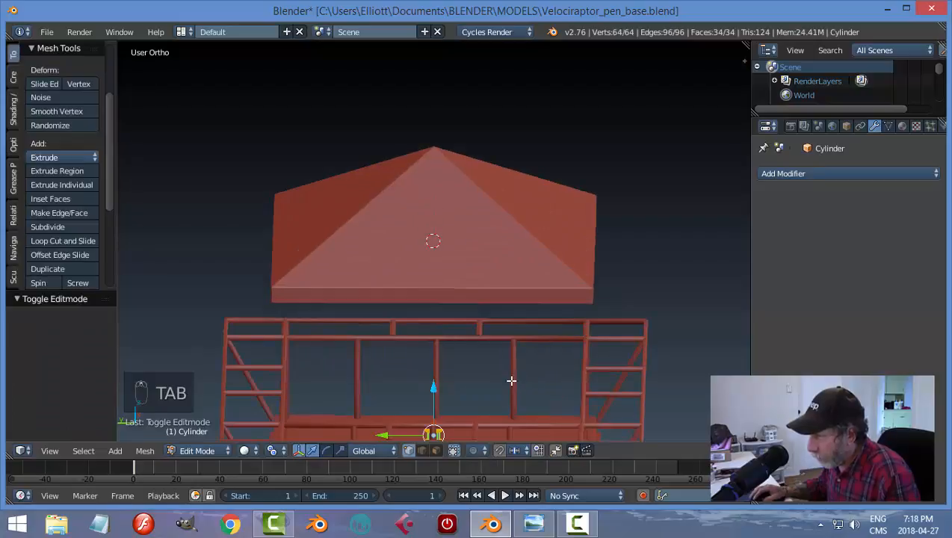
middle_click_drag(509, 386, 452, 284, "shift")
scroll(464, 306, "up", 2)
key("KP_Decimal")
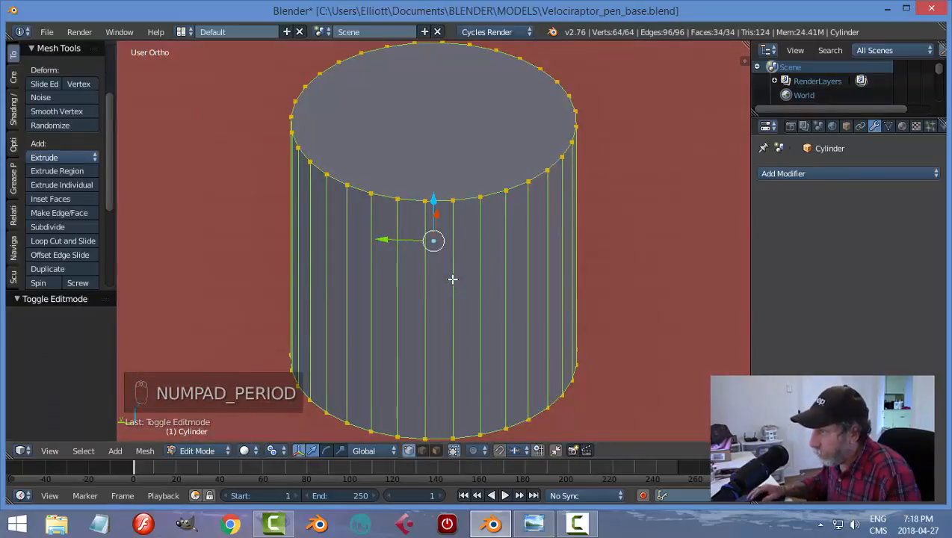
key("a")
key("Tab")
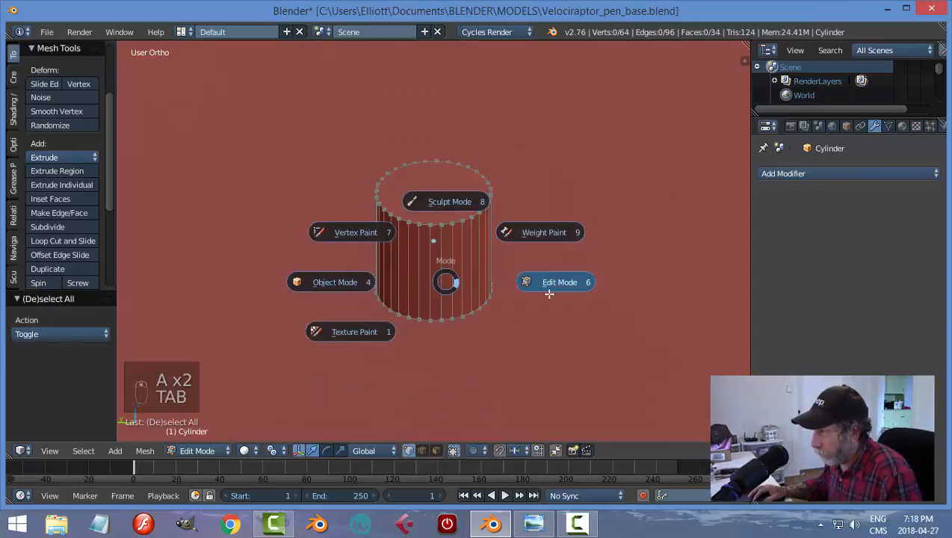
key("ctrl+Tab")
left_click(499, 314)
right_click(467, 201)
scroll(565, 289, "down", 5)
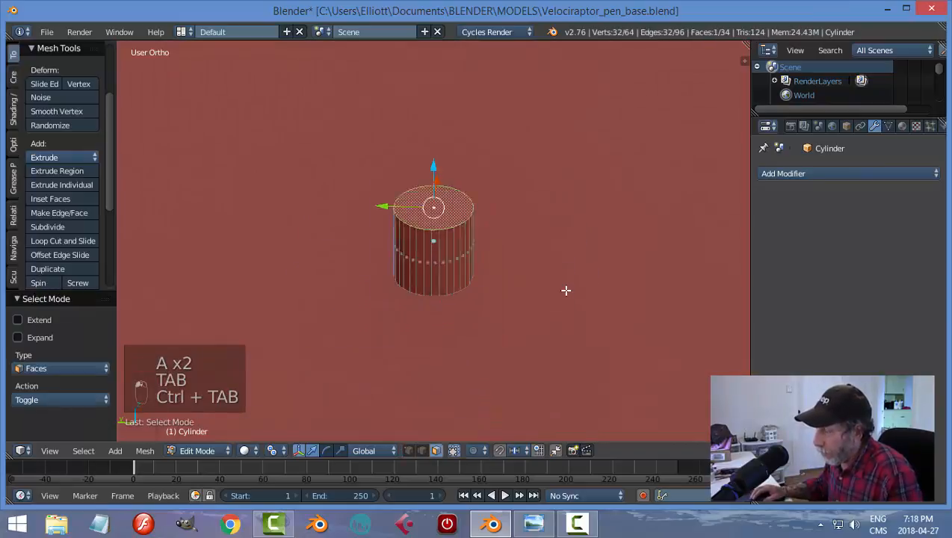
- Raise the cylinder's top face 0.592 along Z into the roof, and return to Object Mode with nothing selected
middle_click_drag(536, 285, 489, 224)
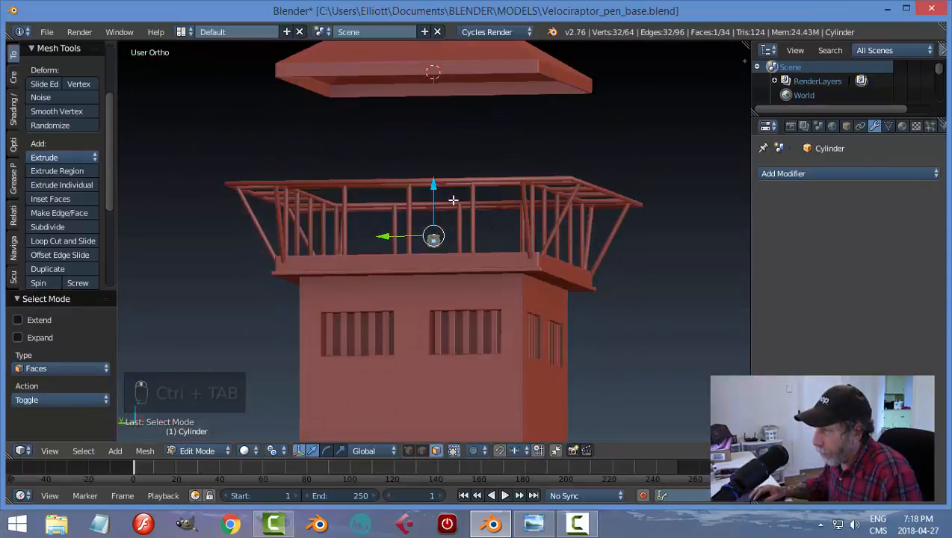
key("e")
left_click(431, 432)
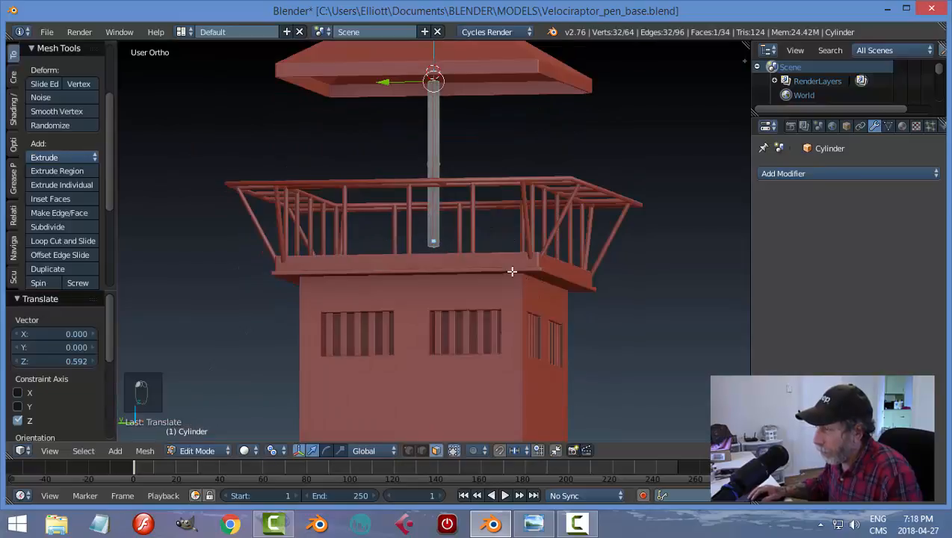
scroll(512, 271, "down", 5)
middle_click_drag(516, 196, 510, 361)
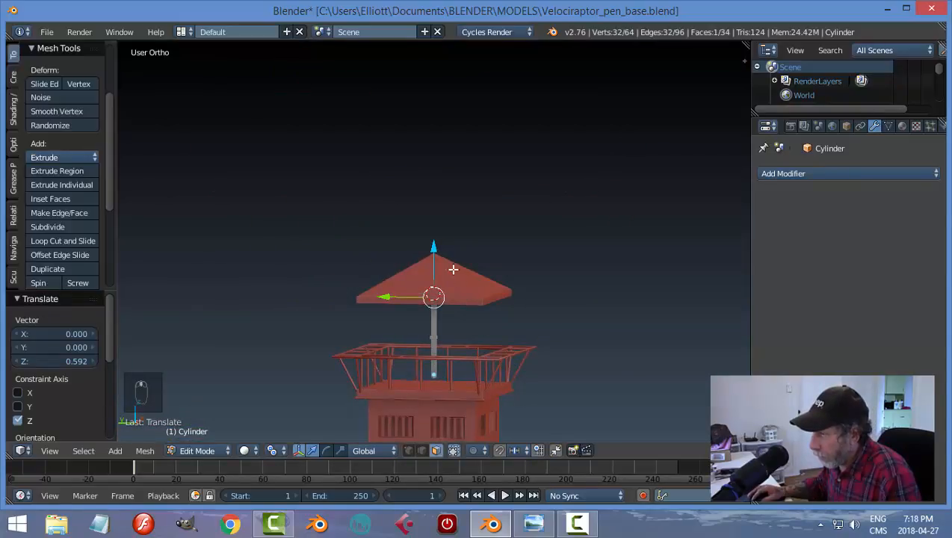
key("a")
key("Tab")
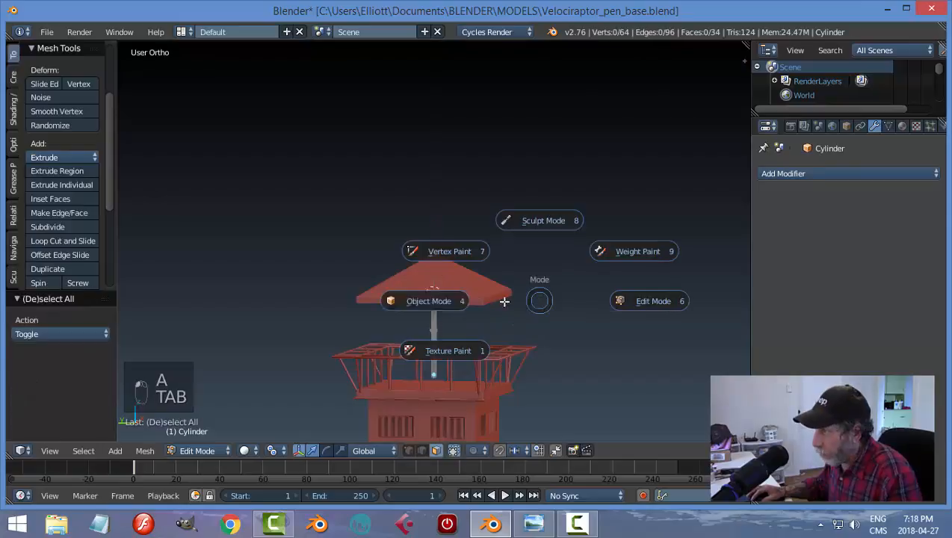
mouse_move(441, 329)
left_mouse_down()
mouse_move(437, 342)
mouse_move(437, 330)
left_mouse_up()
key("a")
- Thin the post by scaling it to about 0.6 in X and Y only, keeping its height
middle_click_drag(551, 347, 467, 384)
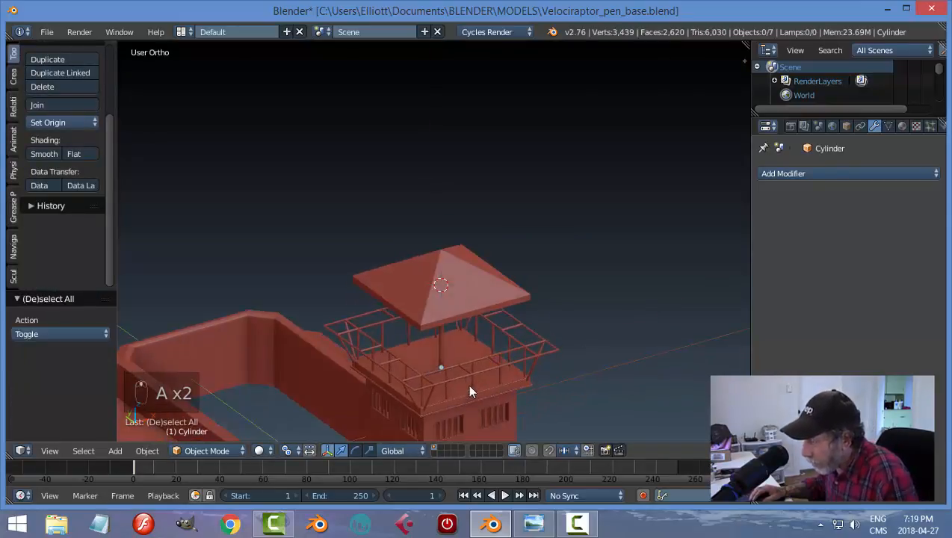
scroll(457, 376, "up", 3)
scroll(458, 388, "down", 3)
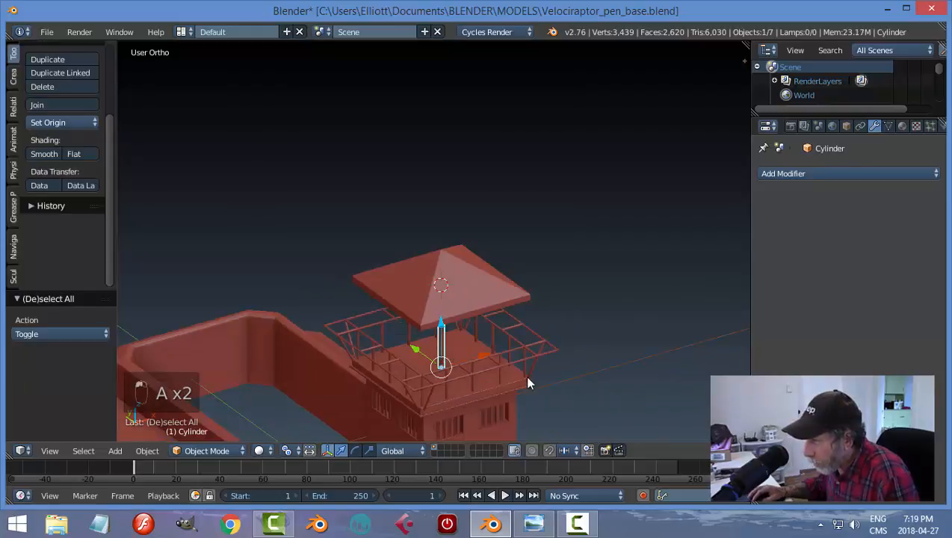
middle_click_drag(528, 382, 506, 374)
scroll(563, 389, "up", 3)
key("s")
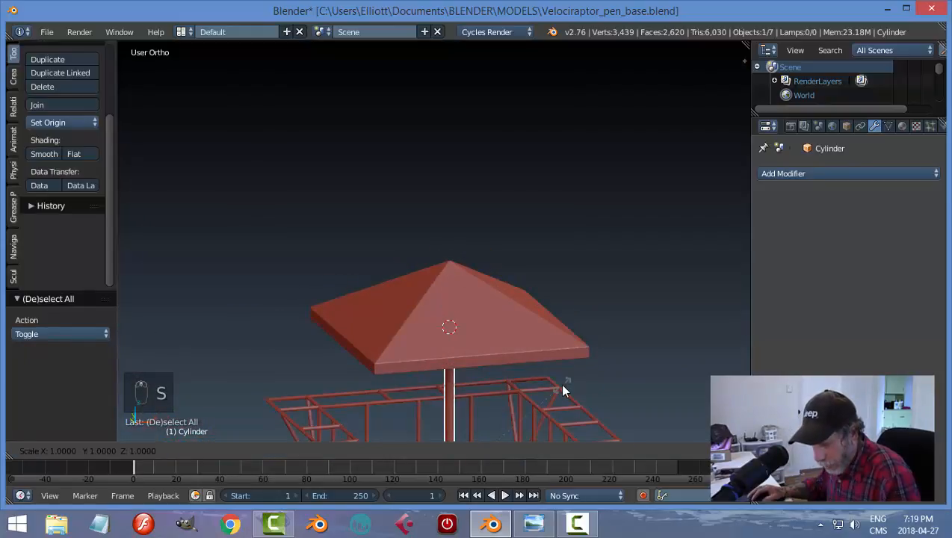
key("shift+z")
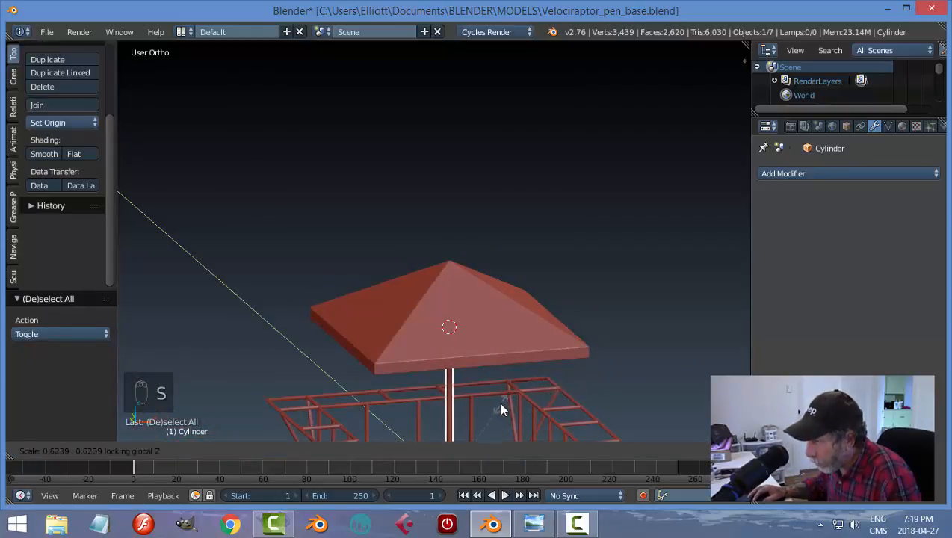
left_click(498, 401)
key("a")
middle_click_drag(570, 387, 515, 372)
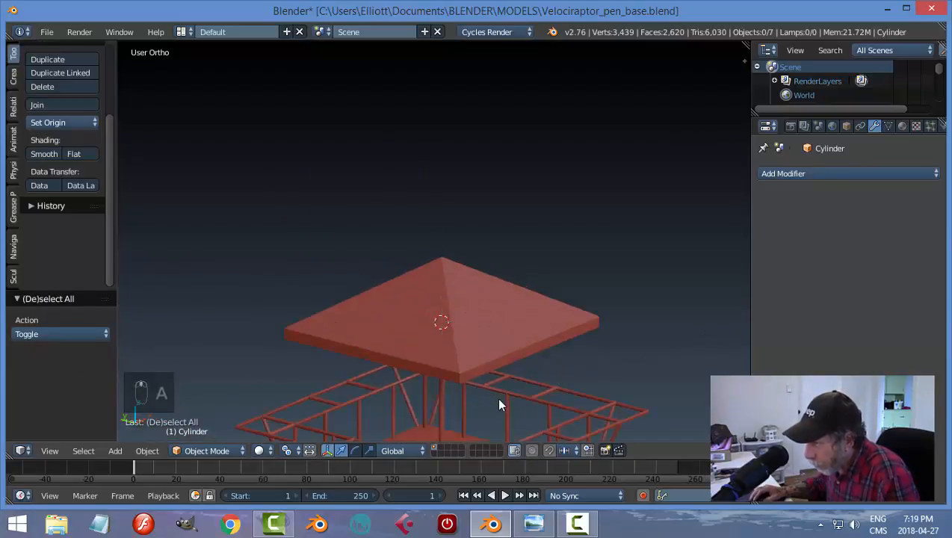
- Thicken the post by scaling it 1.168 in X and Y only, and deselect it
middle_click_drag(499, 405, 506, 307)
scroll(449, 303, "up", 1)
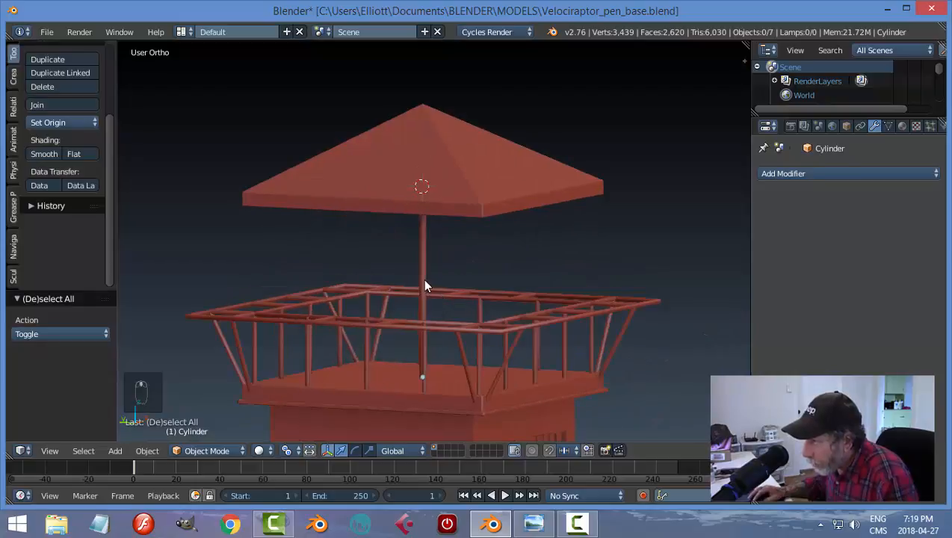
right_click(422, 278)
key("s")
key("shift+z")
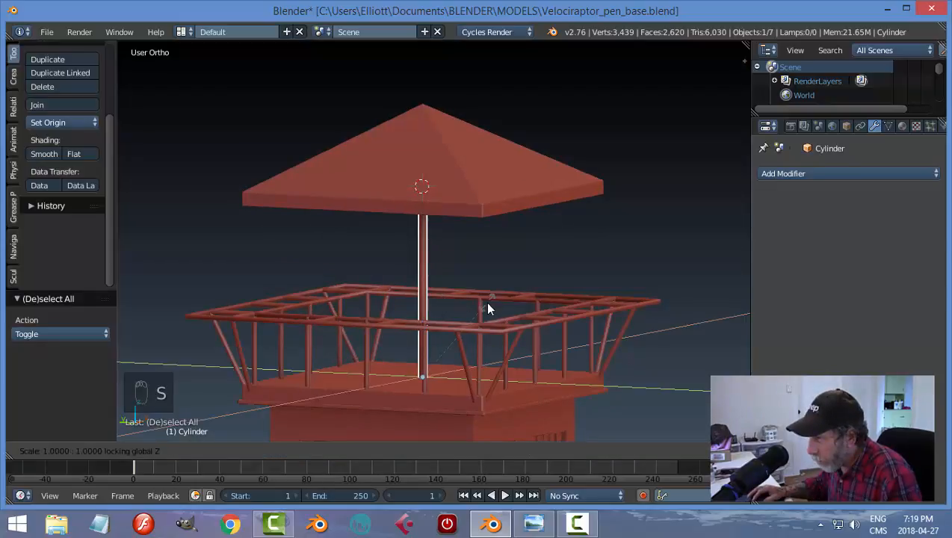
left_click(523, 294)
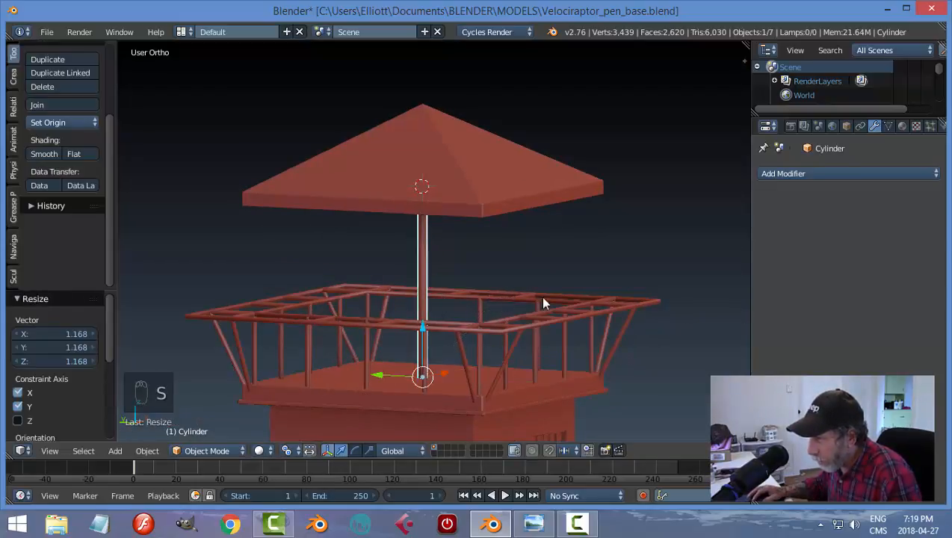
key("a")
- In top wireframe view, move the post about -0.3 along X and about 0.3 along Y, onto one of the roof's diagonals
right_click(428, 291)
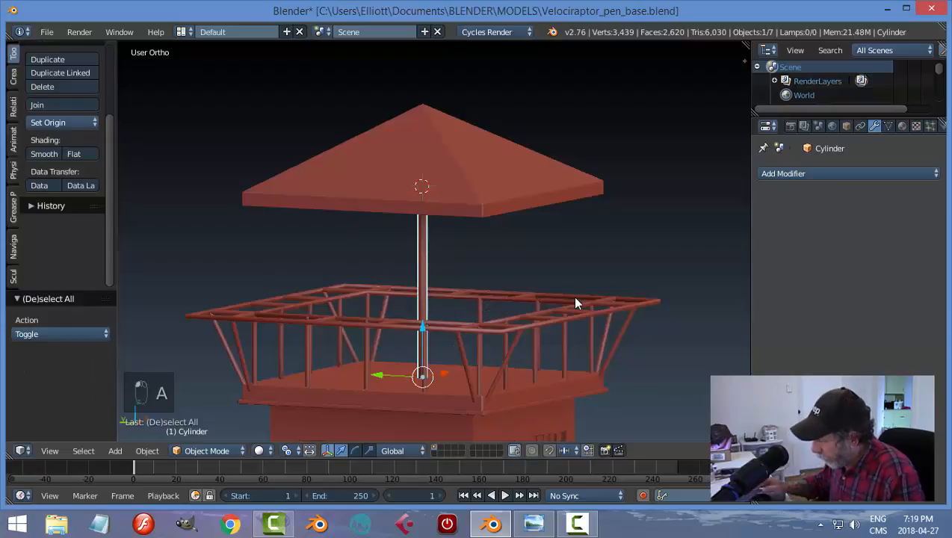
key("KP_7")
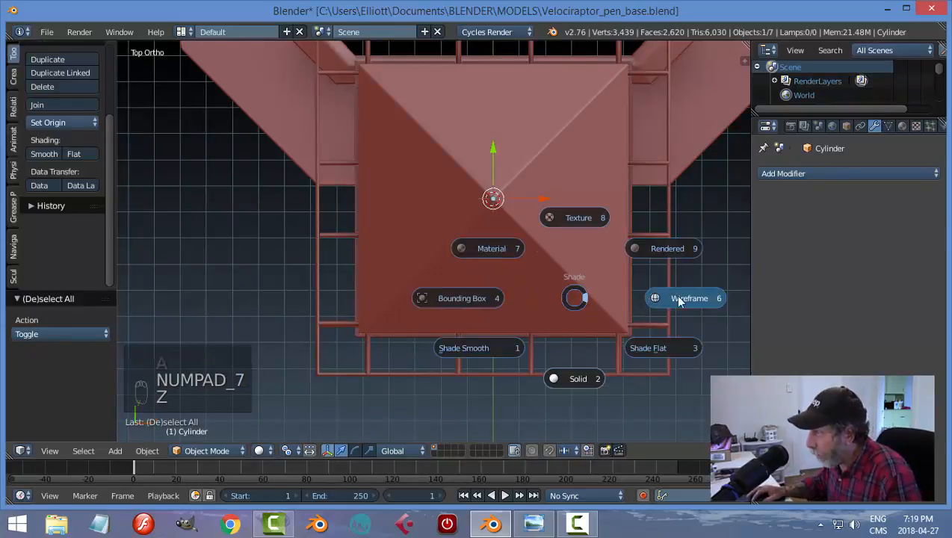
left_click(680, 297)
left_click_drag(497, 134, 463, 124)
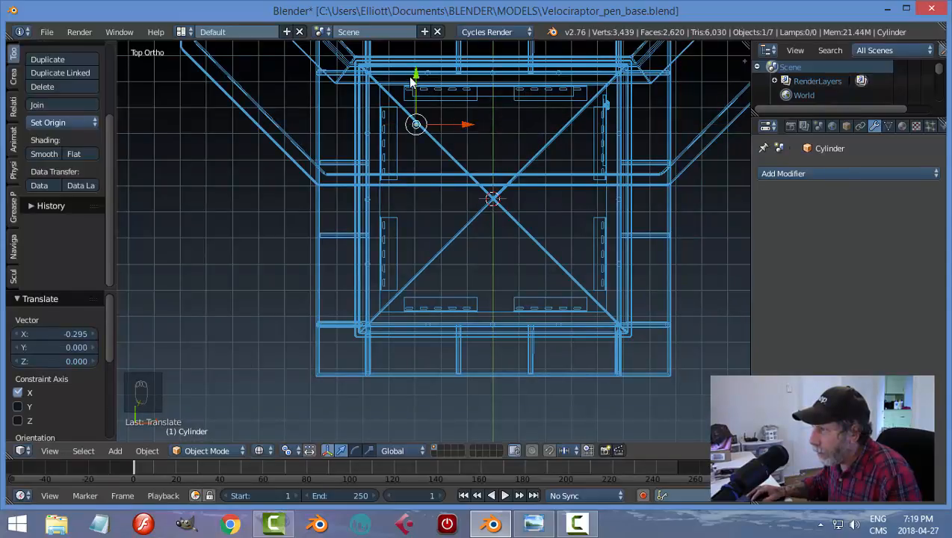
left_click_drag(415, 79, 414, 72)
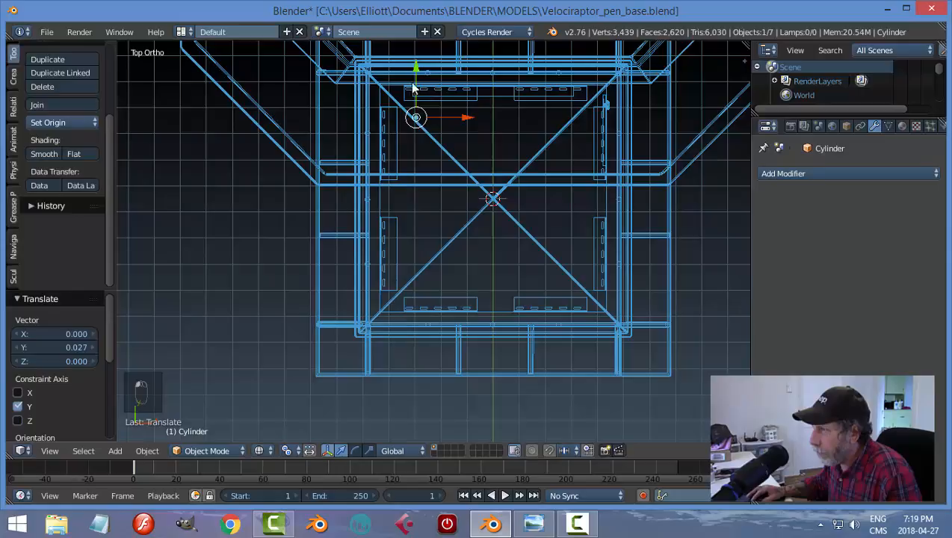
left_click_drag(461, 122, 508, 128)
- Duplicate the post and move the copy 0.625 along X to the opposite roof diagonal
key("shift+d")
right_click(466, 126)
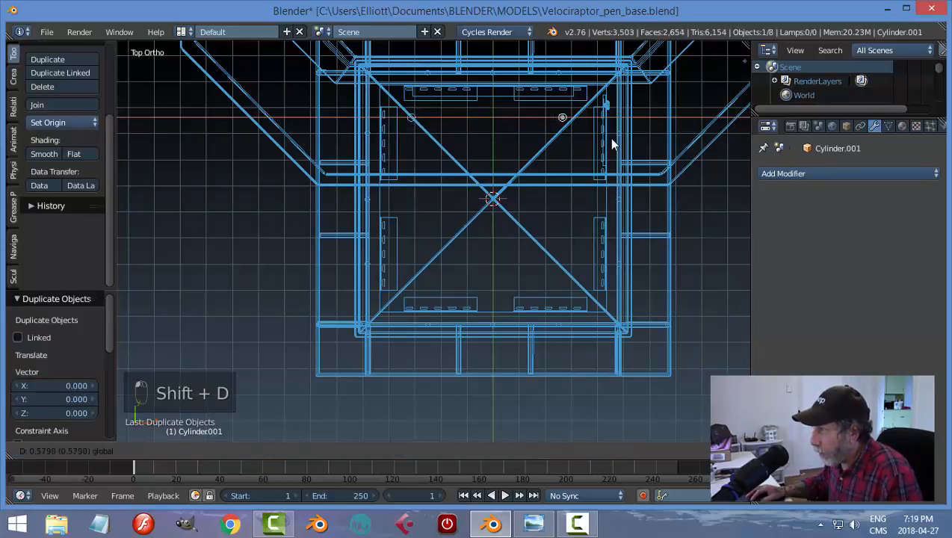
left_click_drag(612, 139, 623, 141)
right_click(414, 117, "shift")
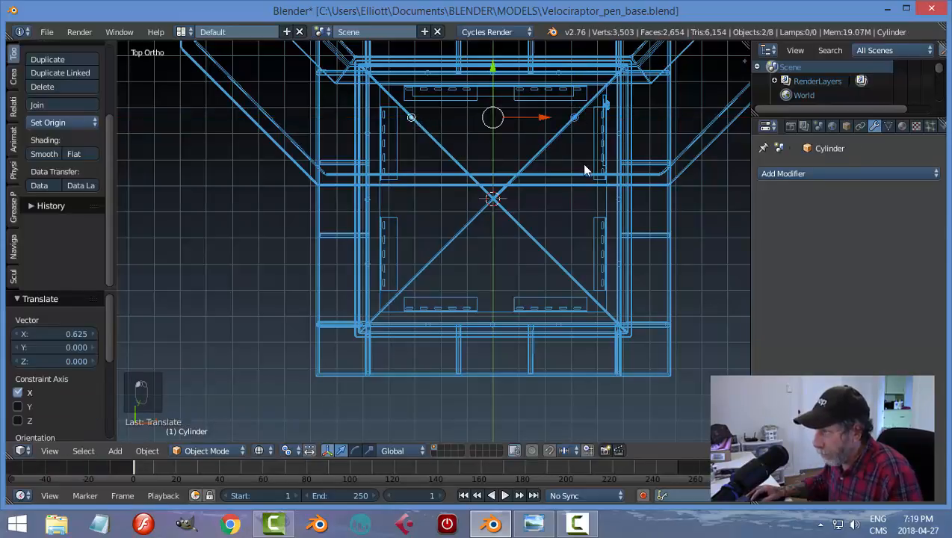
right_click(576, 123, "shift")
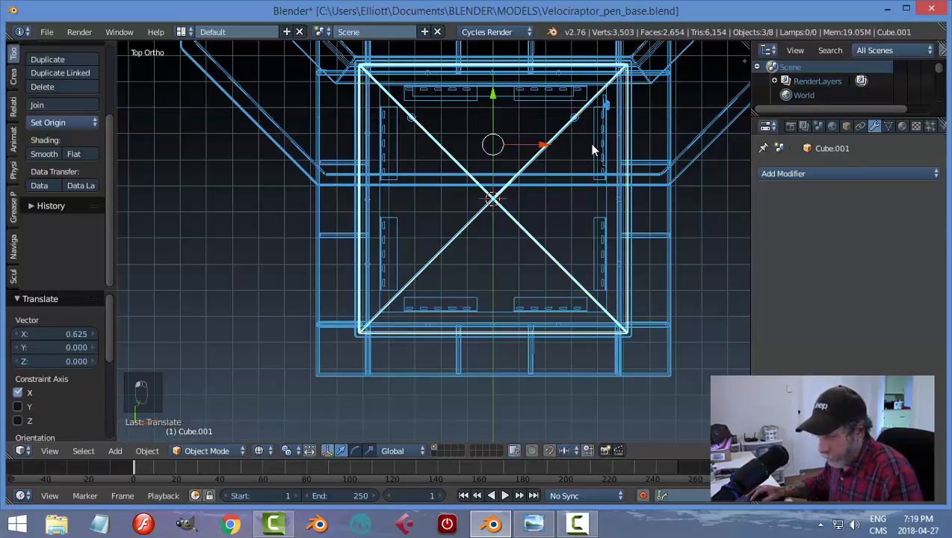
key("a")
- Duplicate the second post and move the copy -0.628 along Y onto the other roof diagonal
right_click(575, 118)
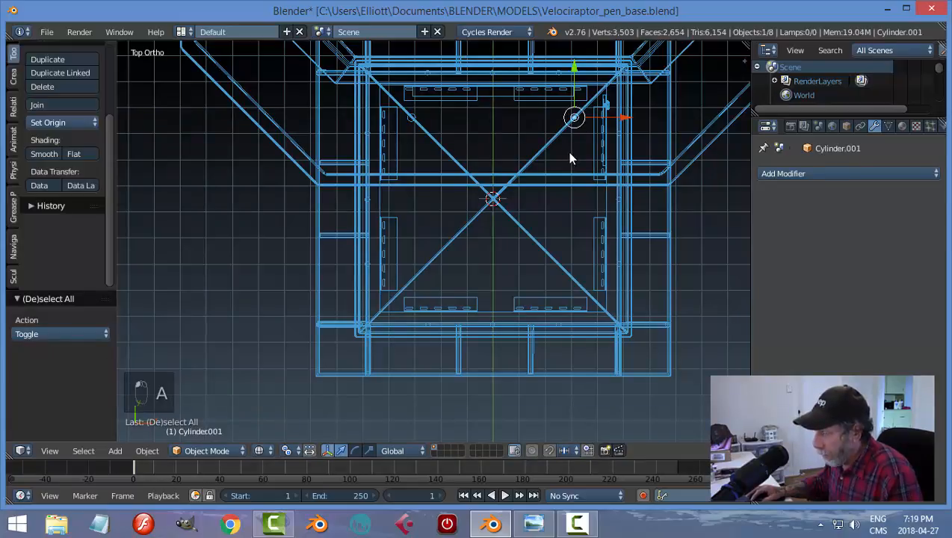
key("shift+d")
key("y")
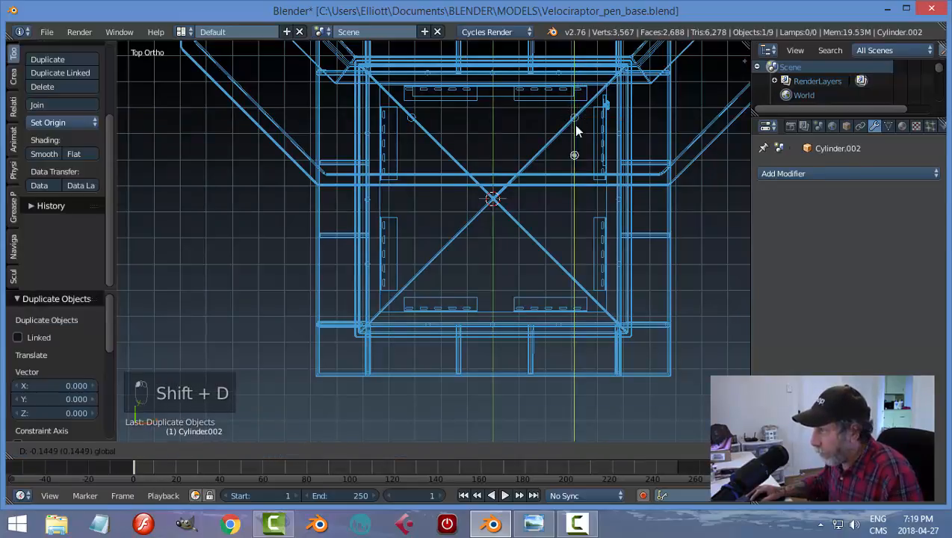
left_click(579, 239)
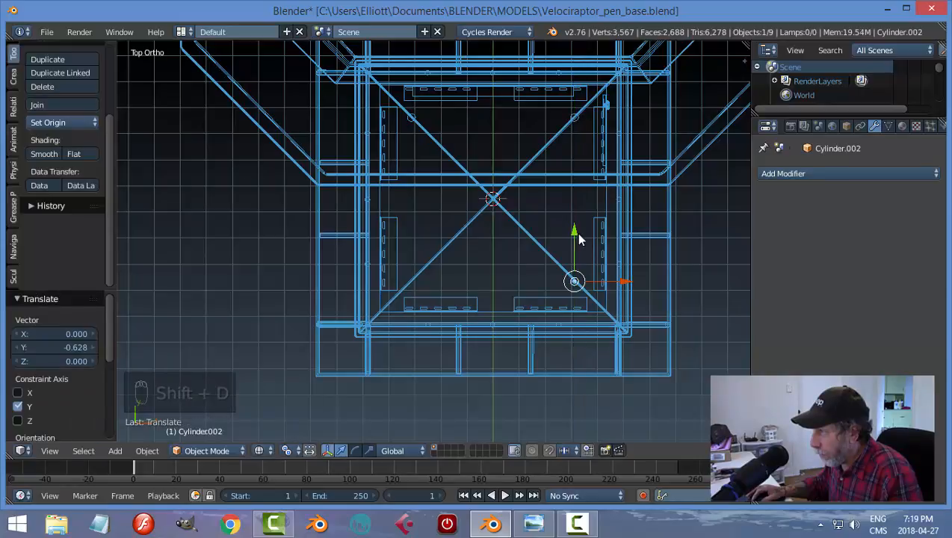
- Duplicate the third post, move the copy about -0.62 along X to the last roof diagonal, and deselect it
key("shift+d")
right_click(590, 249)
left_click_drag(624, 282, 570, 293)
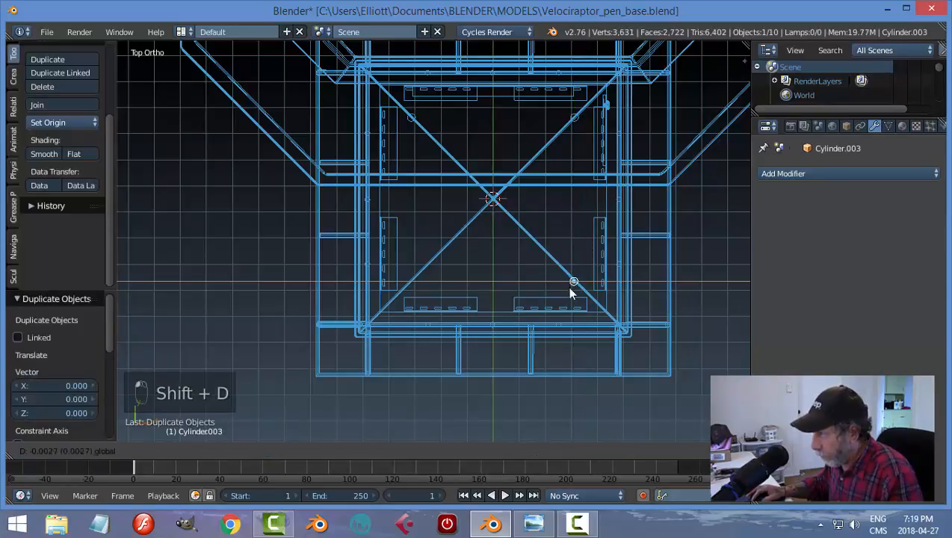
left_click_drag(478, 297, 462, 298)
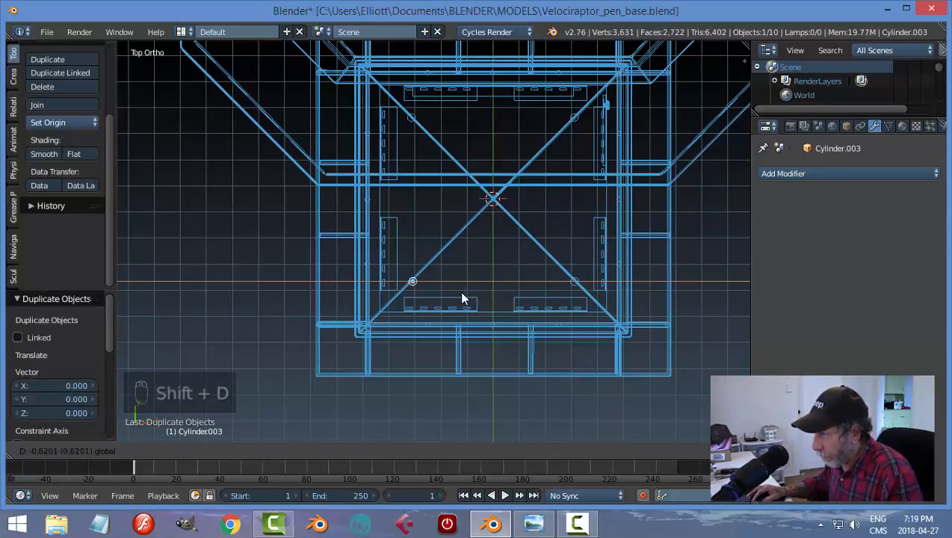
left_click(461, 297)
key("a")
- Return to solid shading and join the four roof posts into one object
middle_click_drag(476, 287, 482, 151)
key("z")
left_click(589, 289)
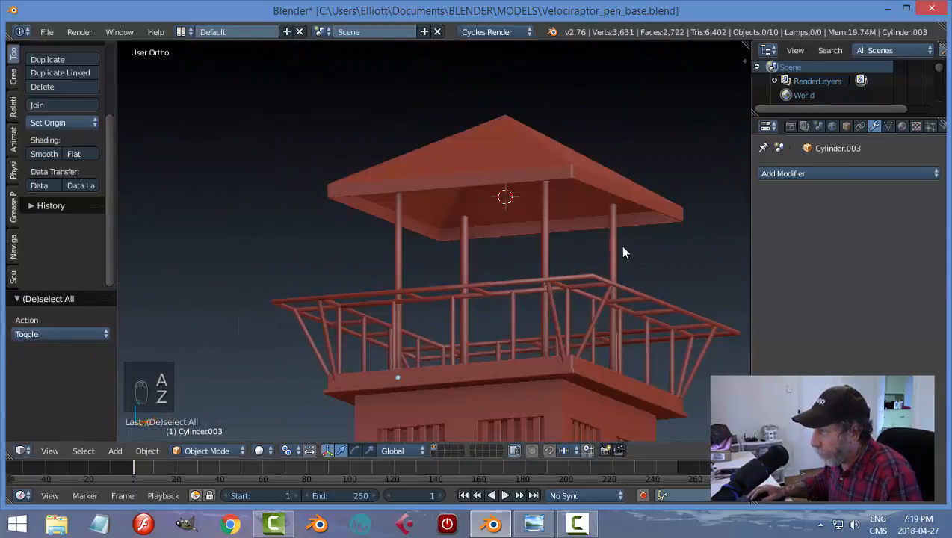
middle_click_drag(625, 234, 556, 259)
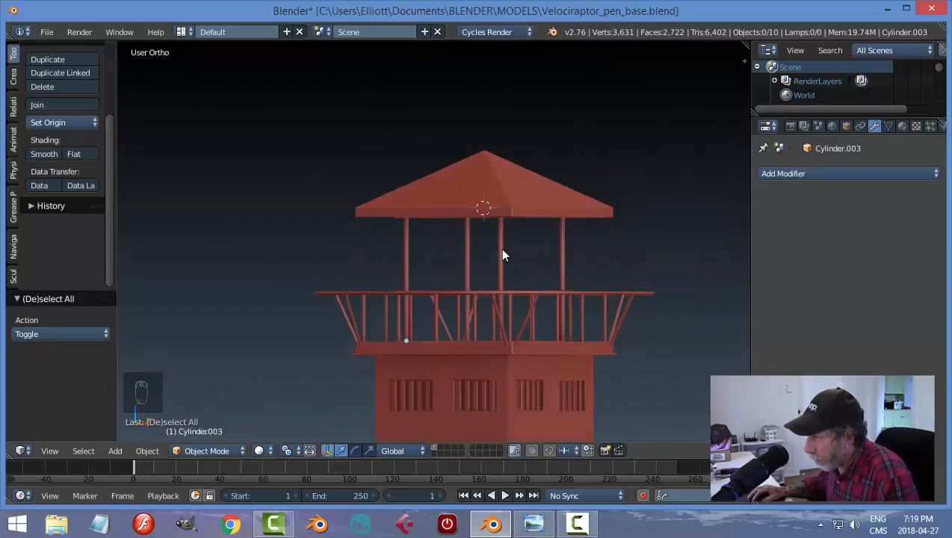
right_click(501, 255)
right_click(562, 246, "shift")
right_click(406, 250, "shift")
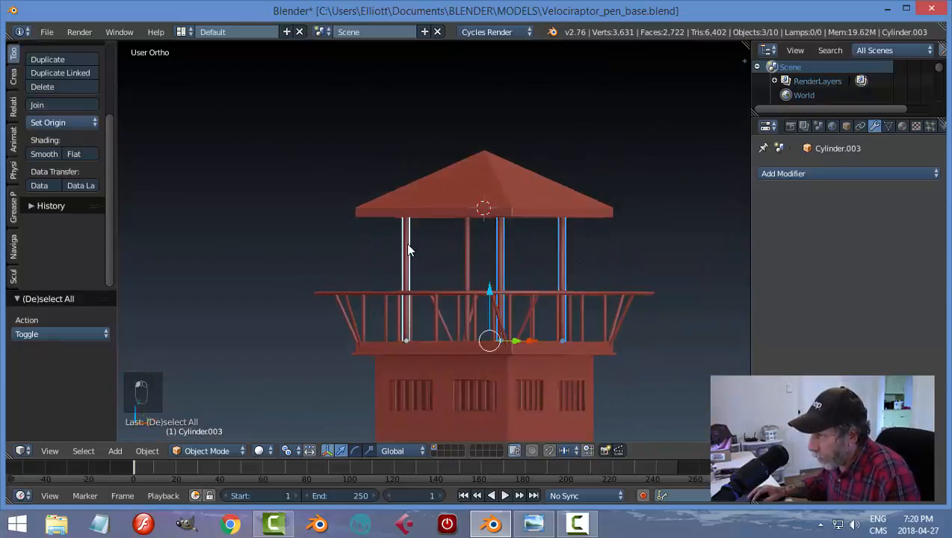
right_click(469, 242, "shift")
key("ctrl+j")
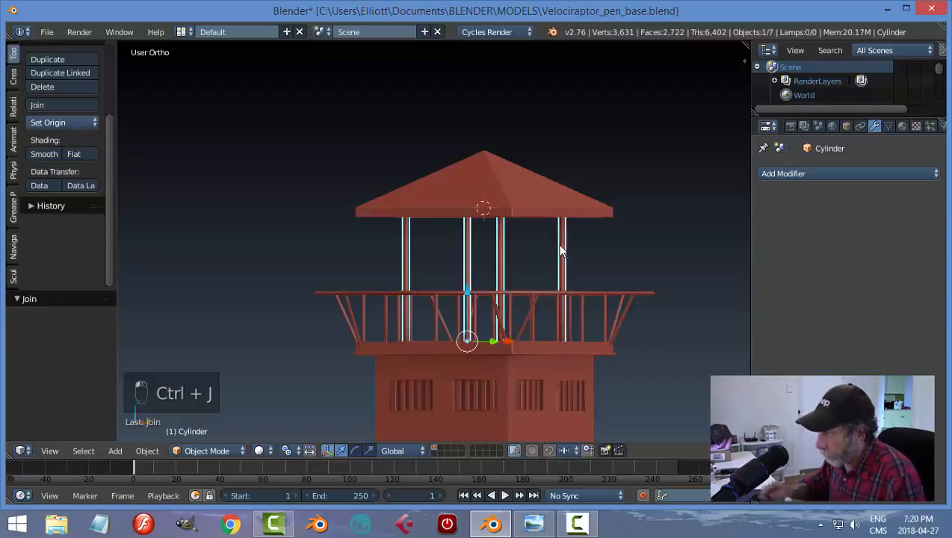
- Hide the pyramid roof and open the joined posts in Edit Mode
right_click(550, 180)
key("h")
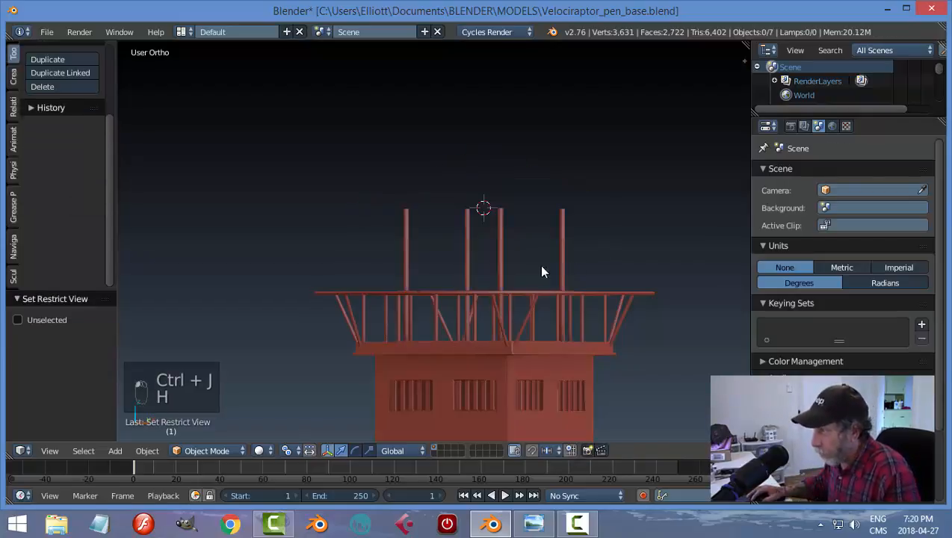
right_click(501, 234)
key("Tab")
left_click(618, 229)
- Show the posts in a right-side orthographic view with wireframe shading
middle_click_drag(616, 232, 603, 261)
key("KP_1")
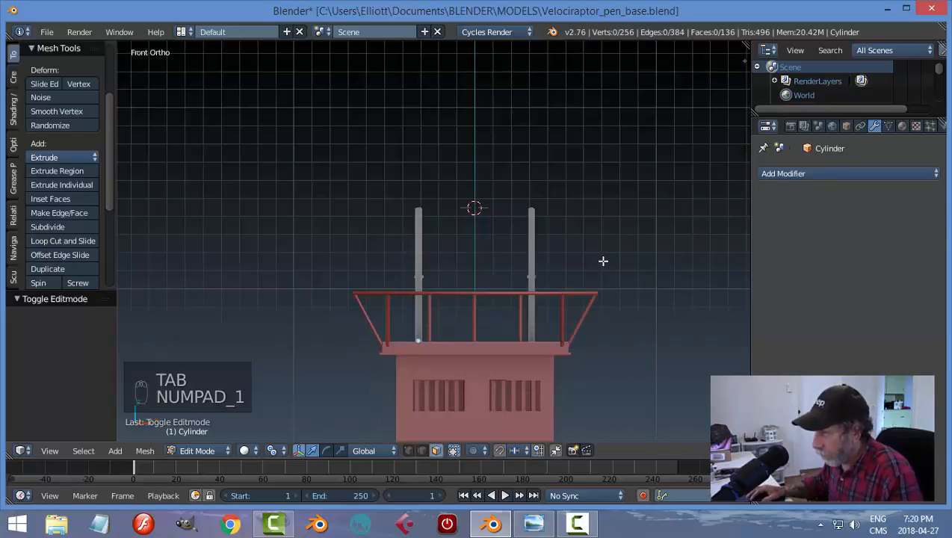
key("KP_5")
key("KP_1")
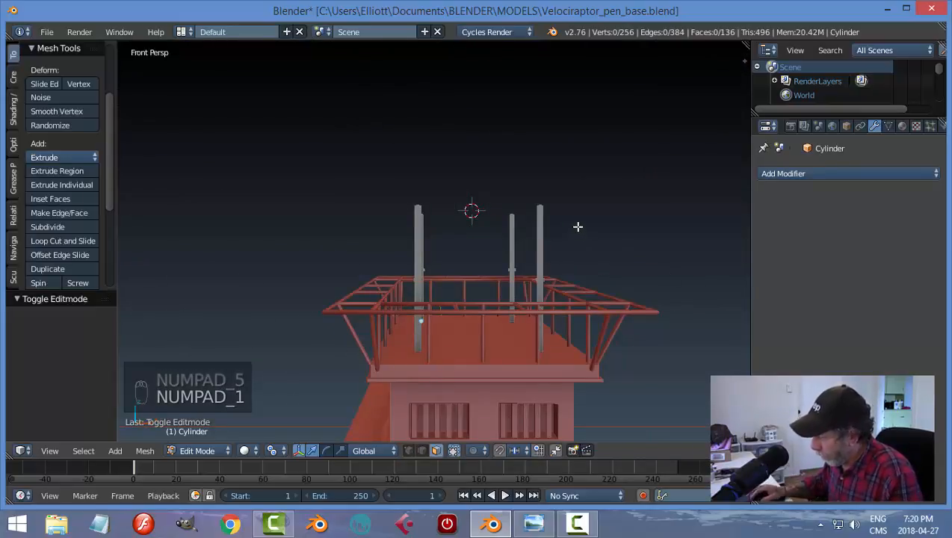
key("KP_3")
key("KP_5")
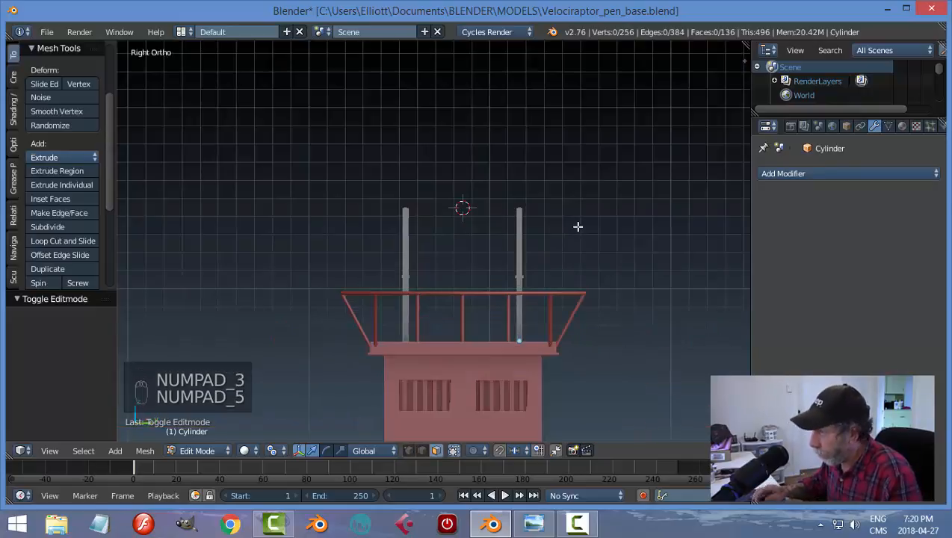
key("z")
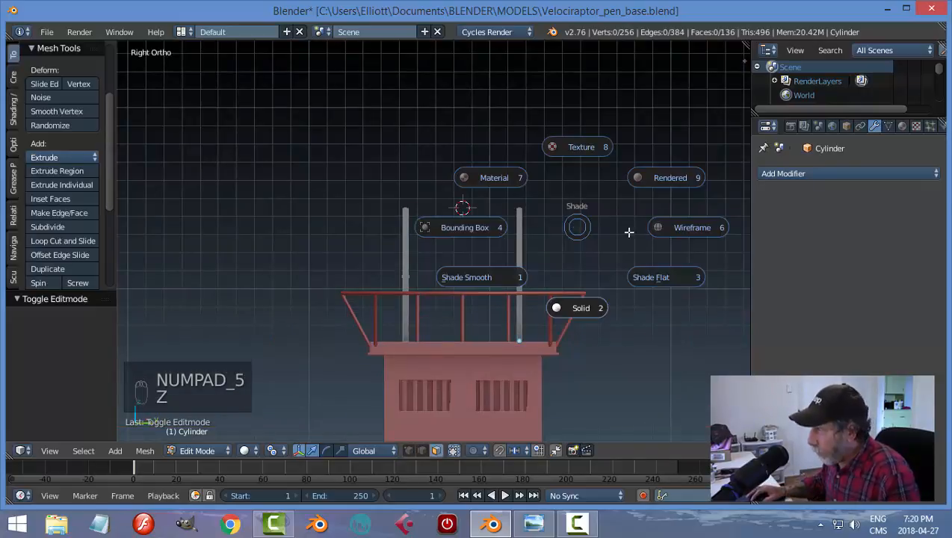
left_click(598, 229)
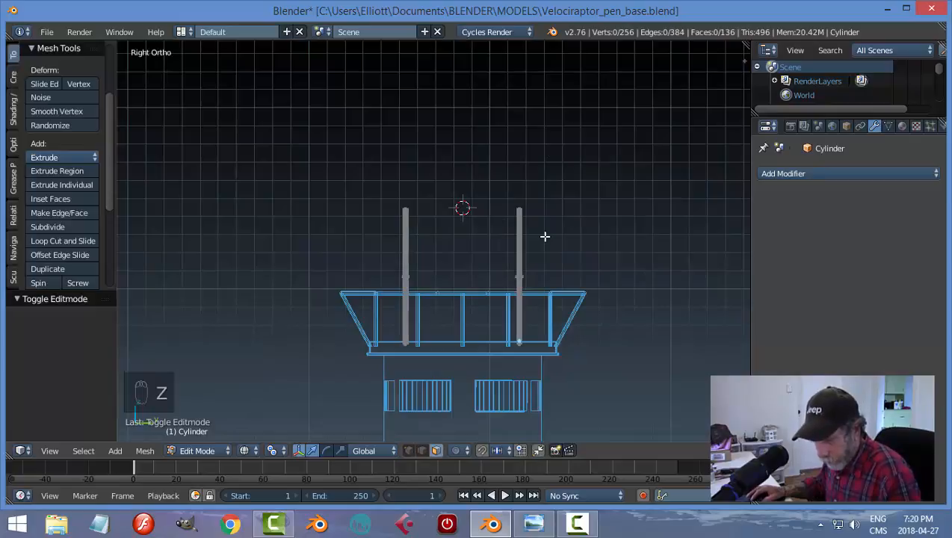
- In vertex selection mode, raise the upper ends of all four posts about 0.12 along Z and leave Edit Mode
key("ctrl+Tab")
left_click(527, 209)
key("b")
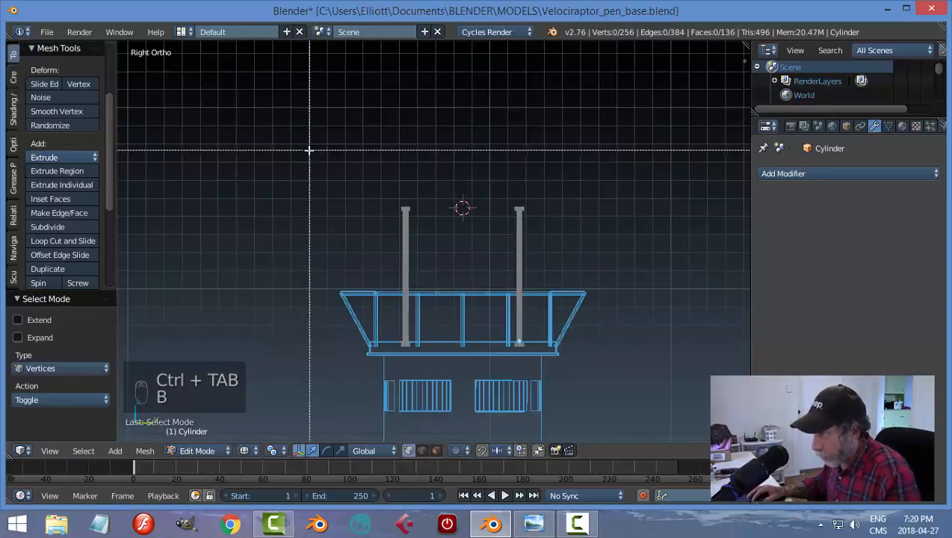
left_click_drag(309, 150, 587, 223)
key("g")
key("z")
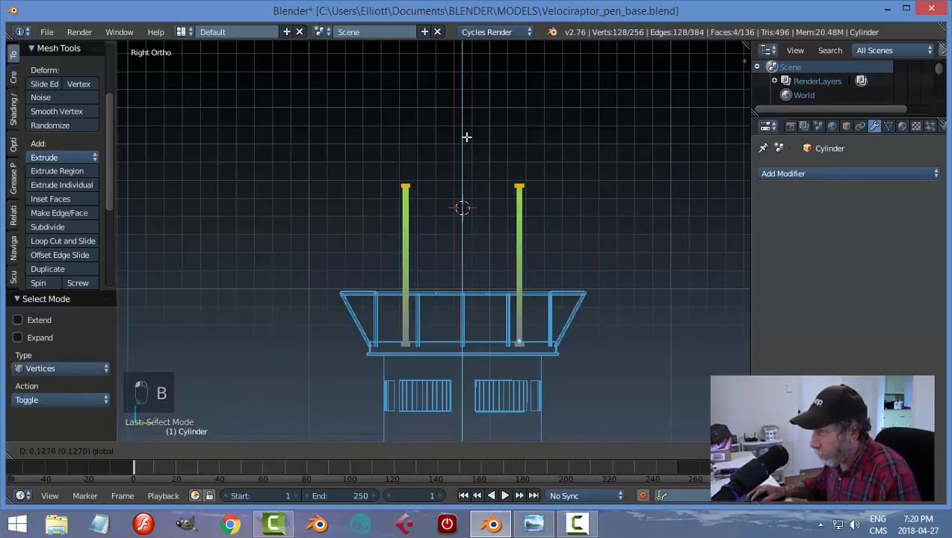
left_click(467, 137)
key("a")
key("Tab")
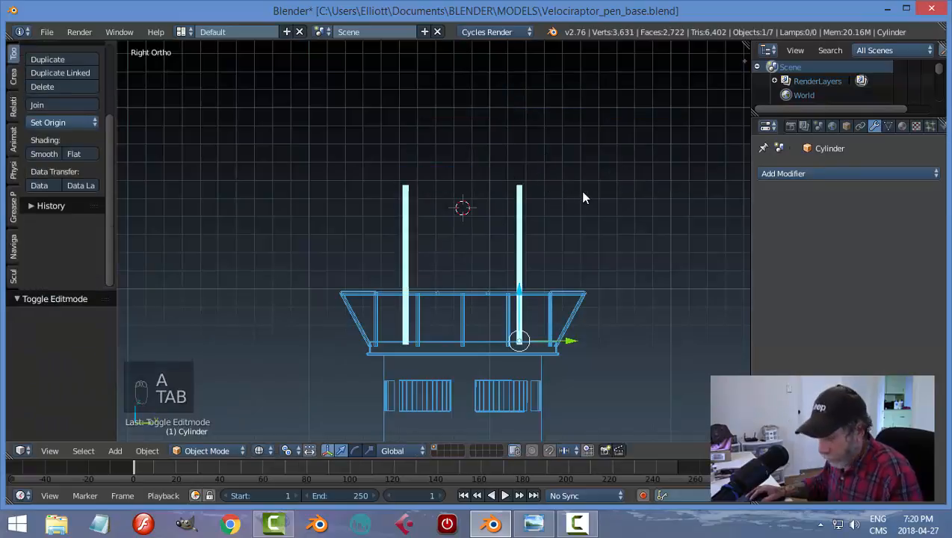
- Unhide the roof and set the joined posts' origin to their geometry
key("alt+super")
key("alt+h")
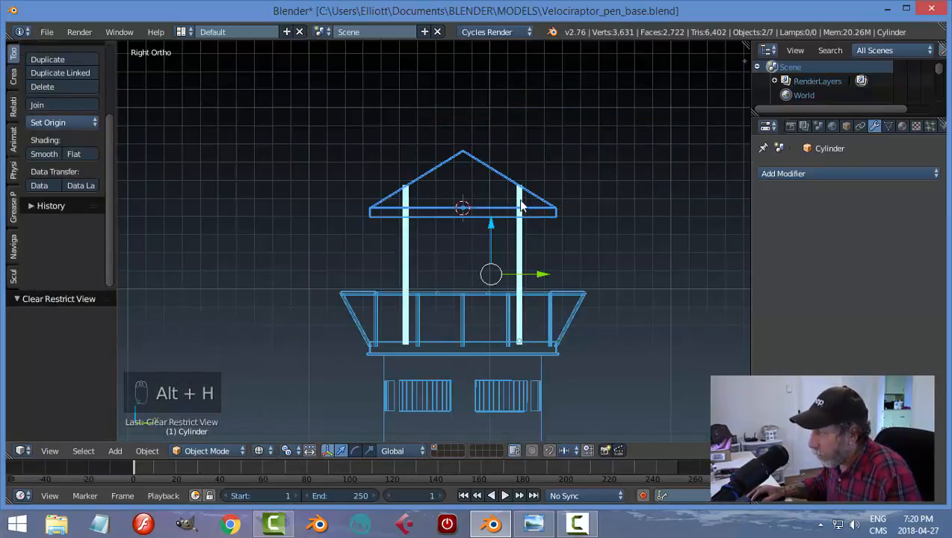
right_click(521, 239)
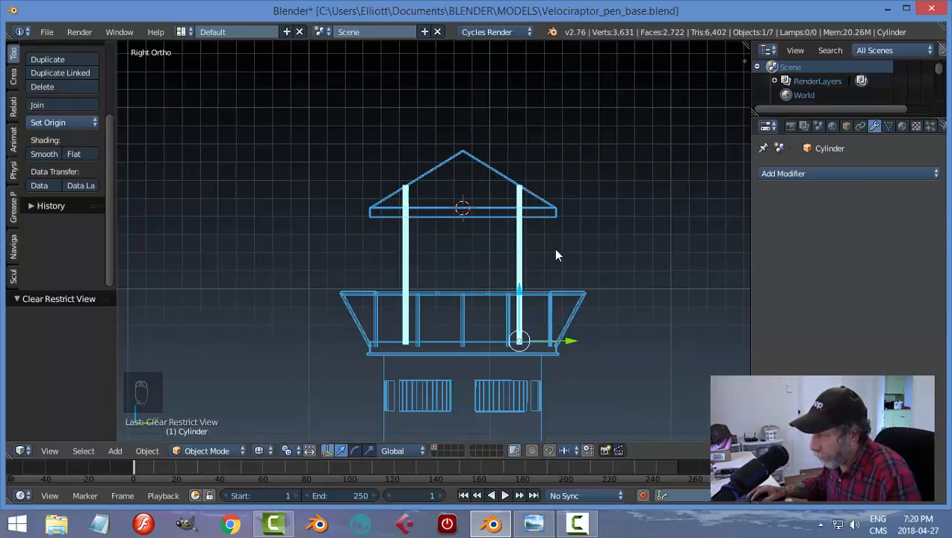
middle_click_drag(546, 255, 620, 278)
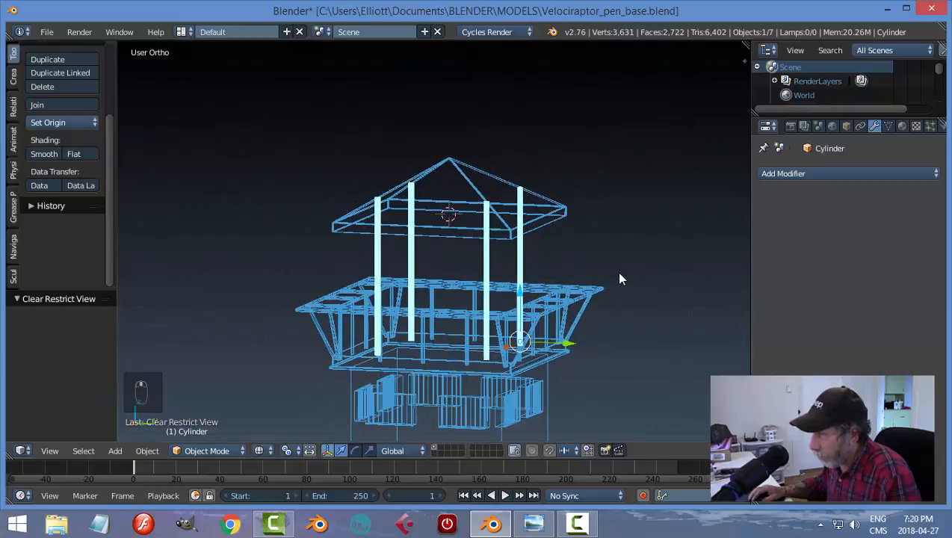
left_click(45, 122)
left_click(53, 152)
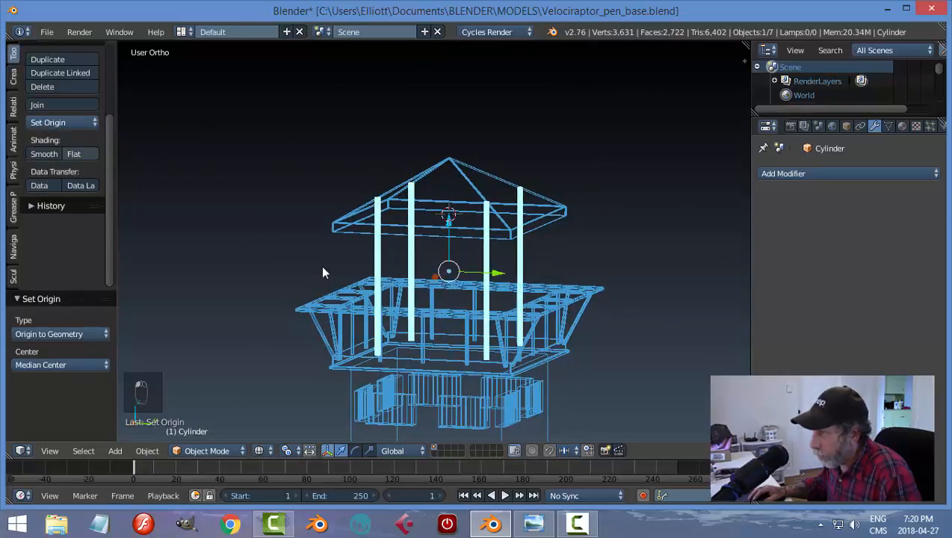
- Scale the joined posts to 0.958 along Z only, return to solid shading and deselect them
middle_click_drag(486, 258, 523, 263)
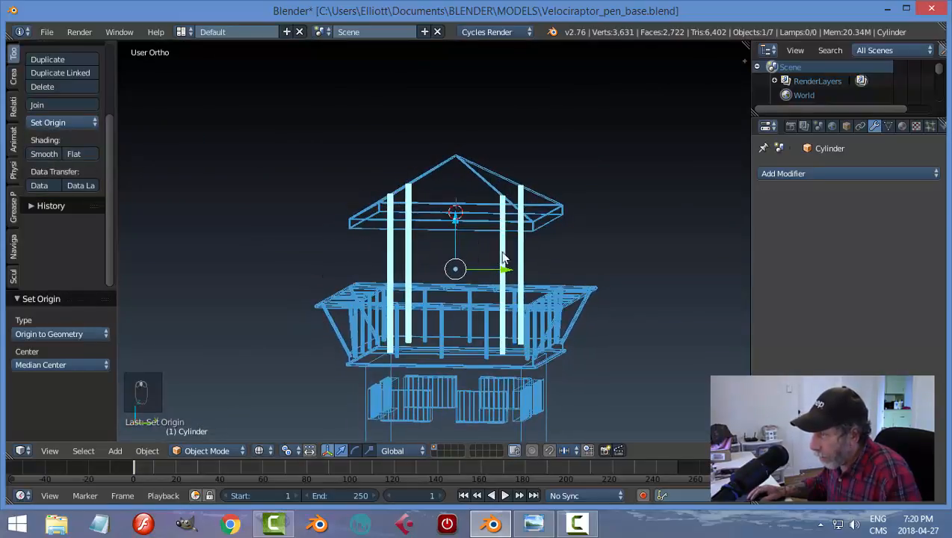
key("s")
key("z")
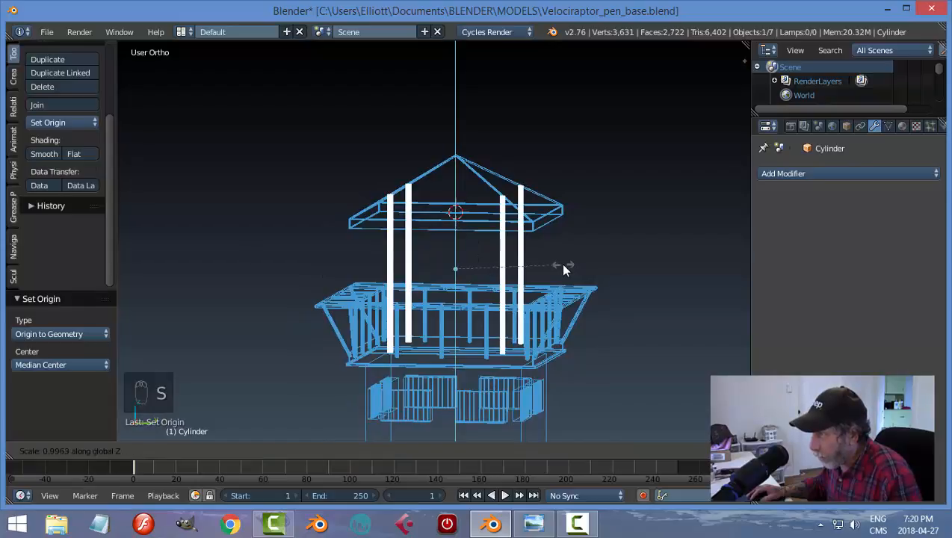
left_click(522, 279)
key("z")
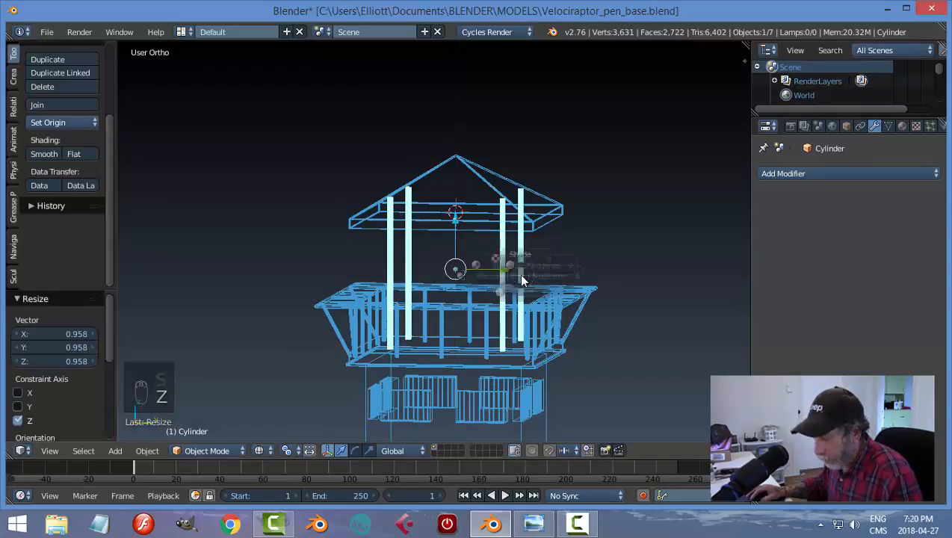
left_click(523, 361)
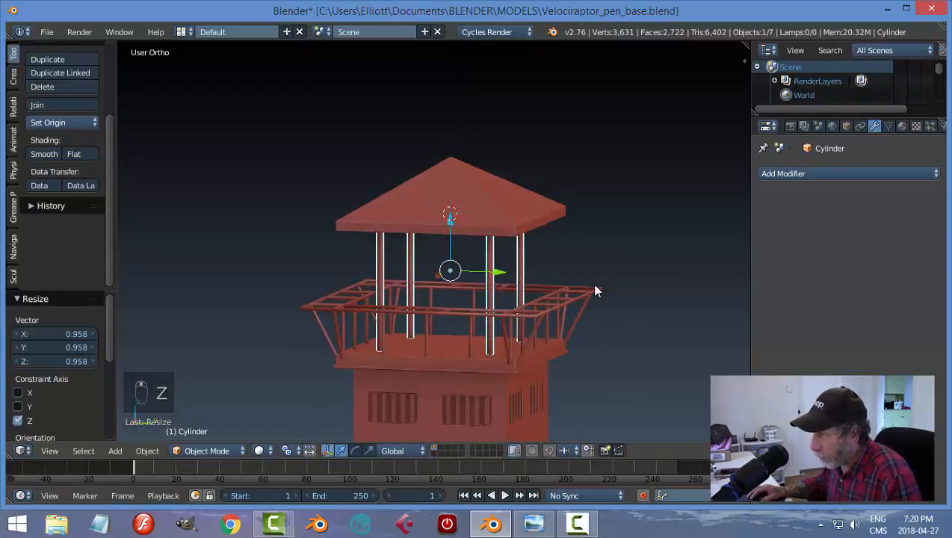
key("a")
- Inspect how the joined posts fit between the rooftop floor and the underside of the roof
middle_click_drag(591, 283, 516, 261)
right_click(544, 201)
middle_click_drag(543, 202, 504, 236)
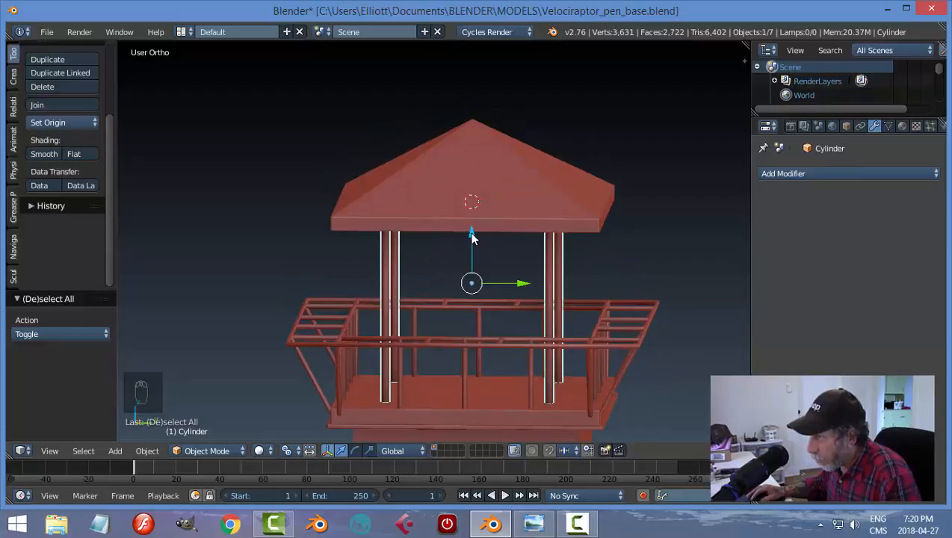
left_click(472, 235)
key("a")
middle_click_drag(587, 291, 567, 264)
- Hide the roof object to expose the upper ends of the joined posts
right_click(590, 160)
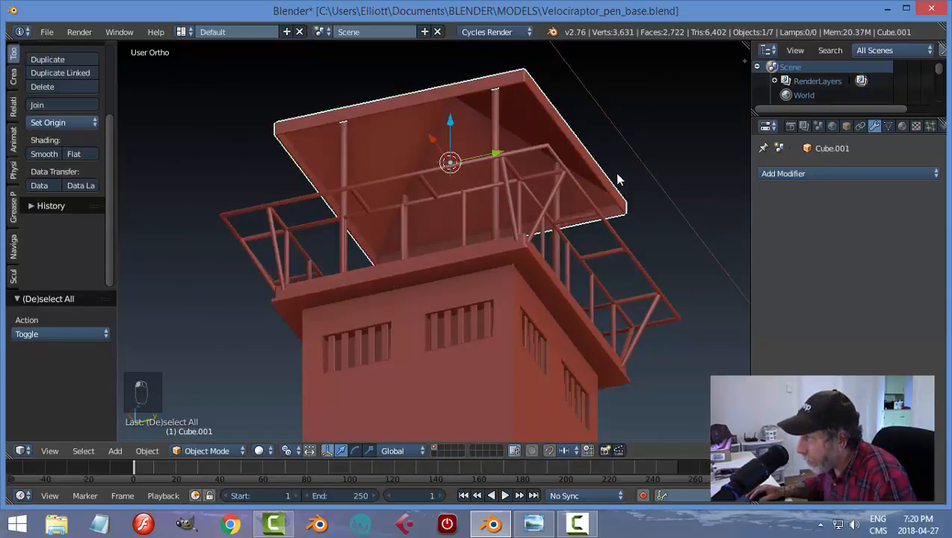
middle_click_drag(617, 179, 555, 263)
key("h")
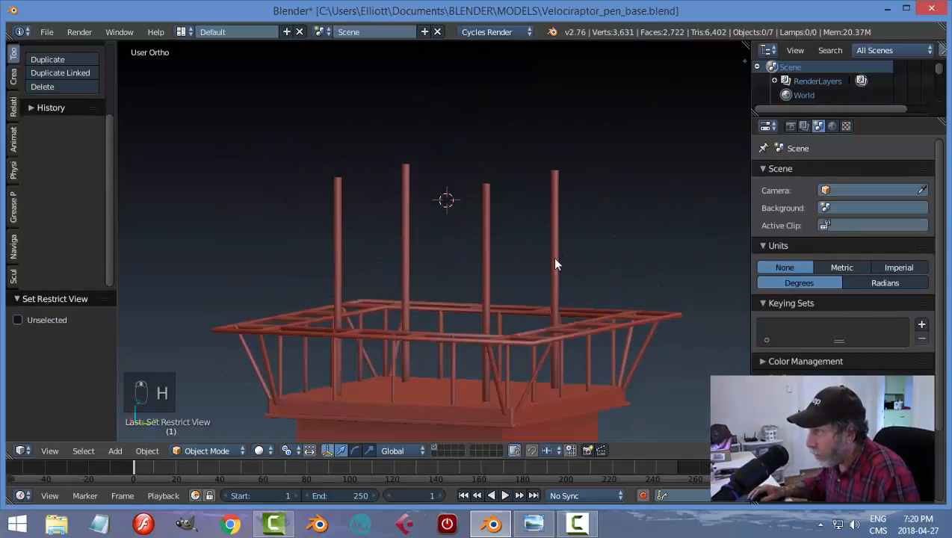
- Add a plane at the 3D cursor between the posts and scale it uniformly to 0.36
right_click(487, 192)
middle_click_drag(508, 222, 450, 276)
key("shift+a")
mouse_move(450, 275)
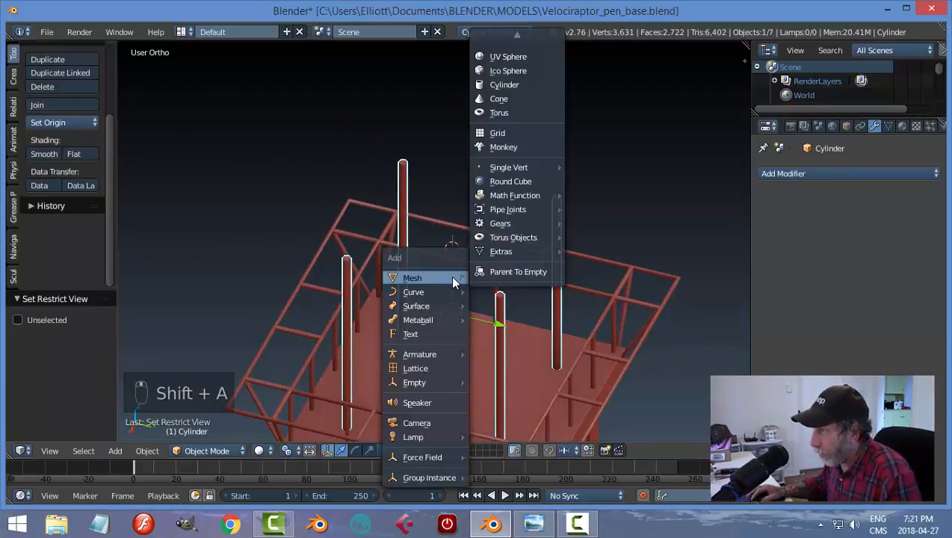
left_click(509, 39)
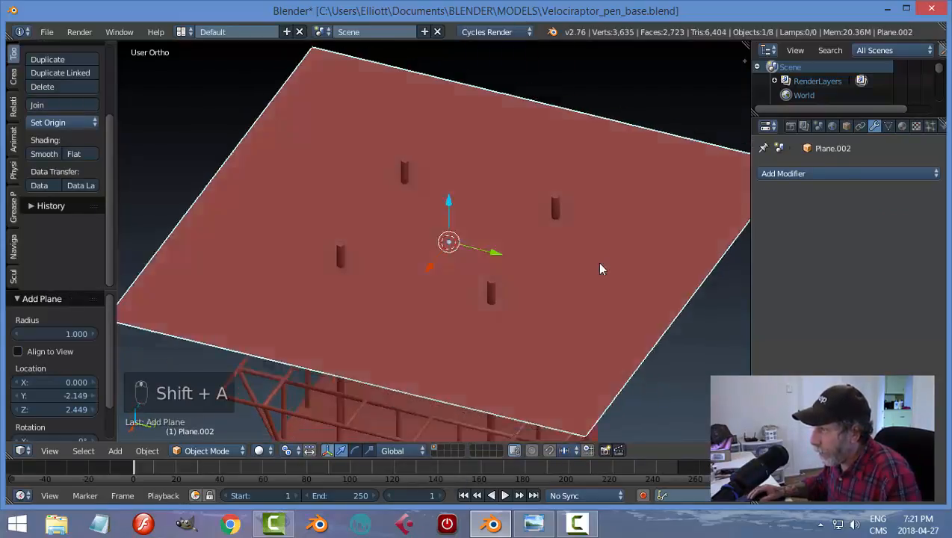
middle_click_drag(596, 262, 689, 260)
key("s")
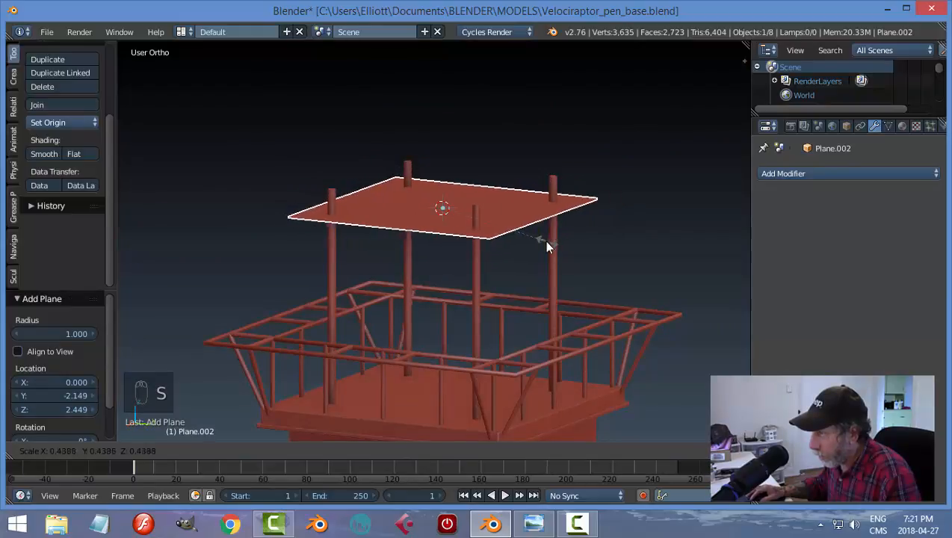
left_click(524, 239)
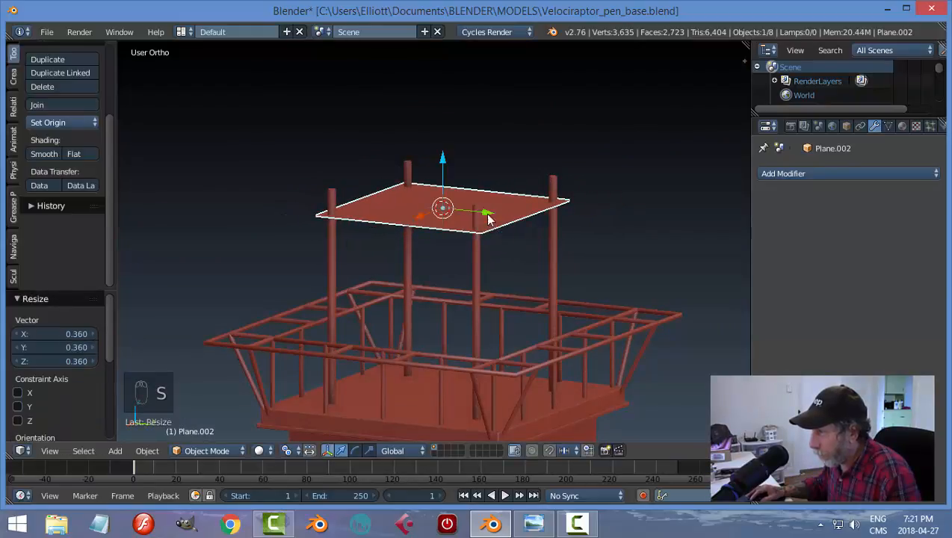
- Raise the plane about 0.099 along Z to the post tops and extrude it about 0.014 into a thin slab
left_click_drag(444, 159, 444, 137)
middle_click_drag(552, 297, 553, 270)
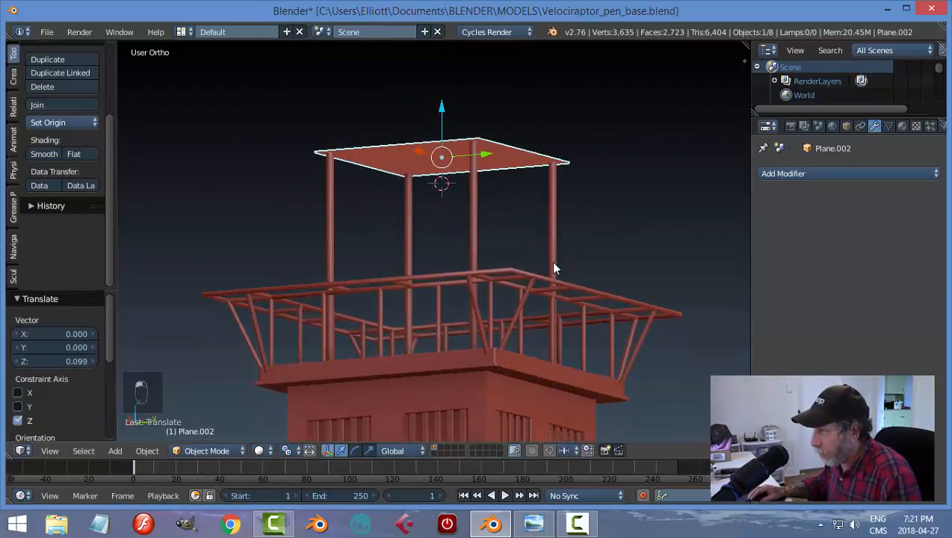
key("Tab")
left_click(637, 266)
key("e")
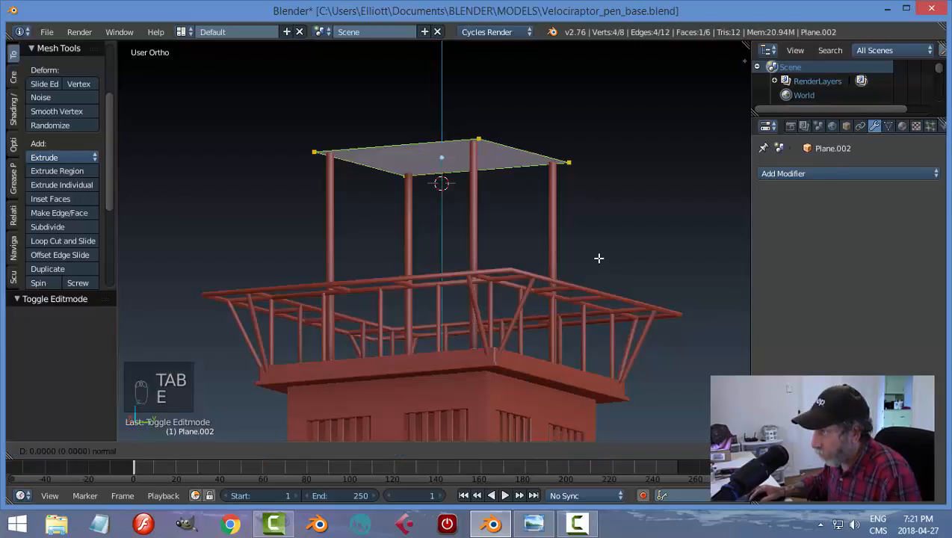
left_click(597, 262)
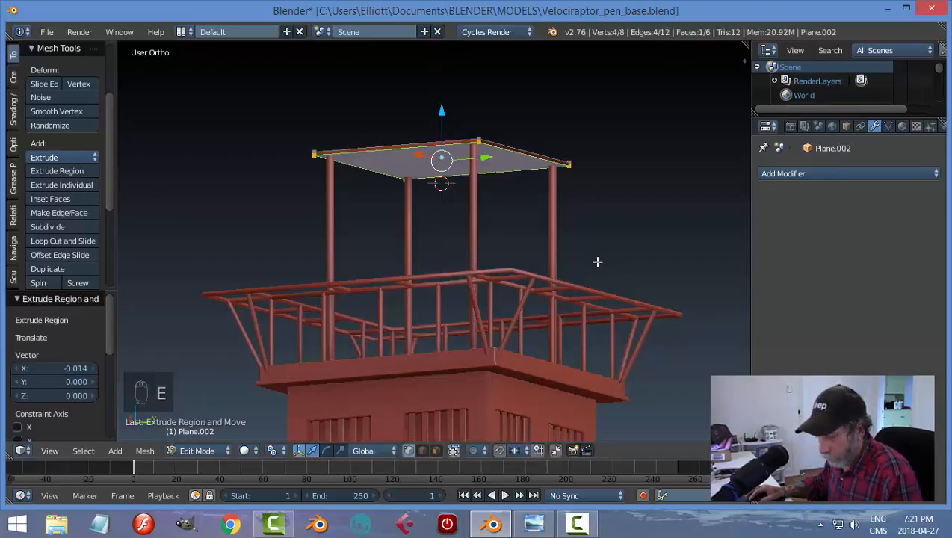
- Recalculate the normals of the whole slab mesh to be consistent and return to Object Mode
key("a")
key("a")
key("a")
key("ctrl+n")
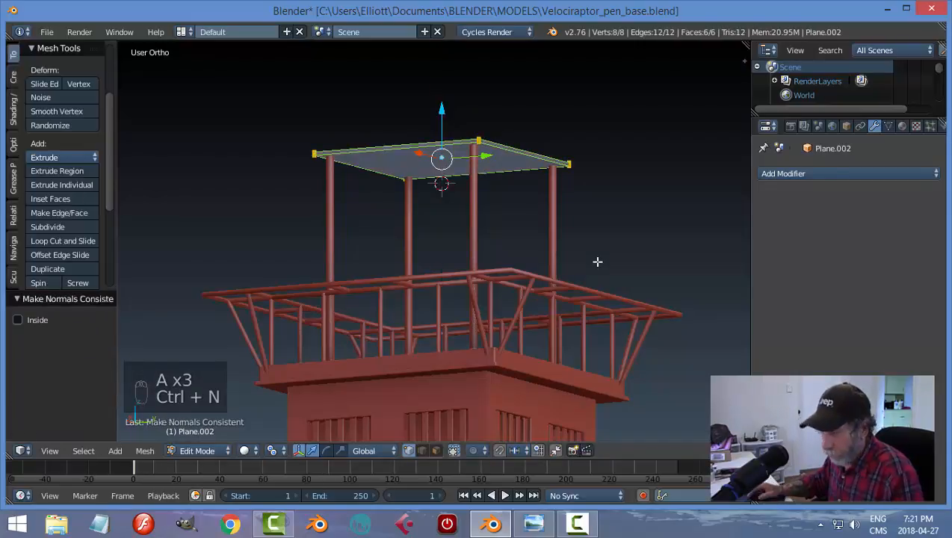
key("a")
key("Tab")
left_click(482, 258)
- Unhide the roof and lower the slab about 0.022 along Z so it sits beneath the roof surface
key("alt+h")
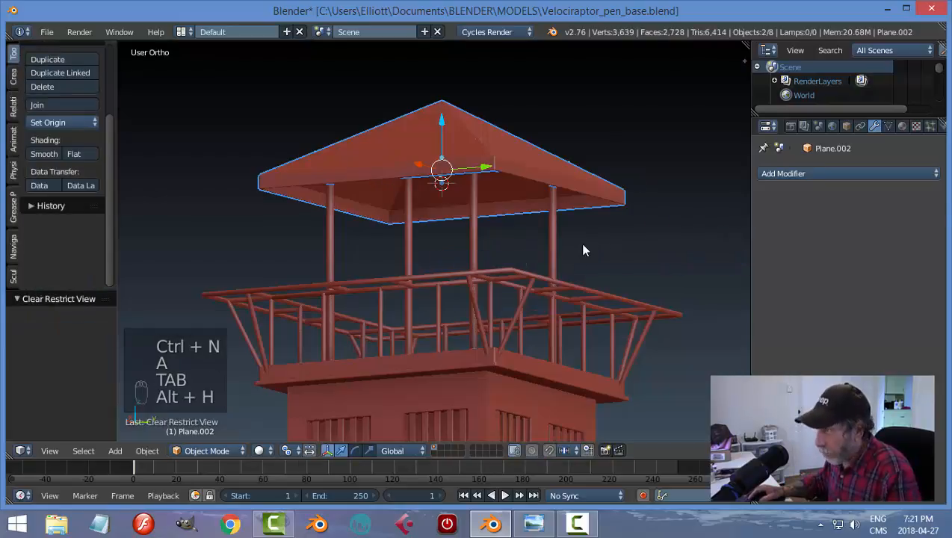
key("a")
scroll(591, 242, "down", 2)
middle_click_drag(590, 242, 450, 219)
right_click(529, 191)
middle_click_drag(529, 192, 440, 197)
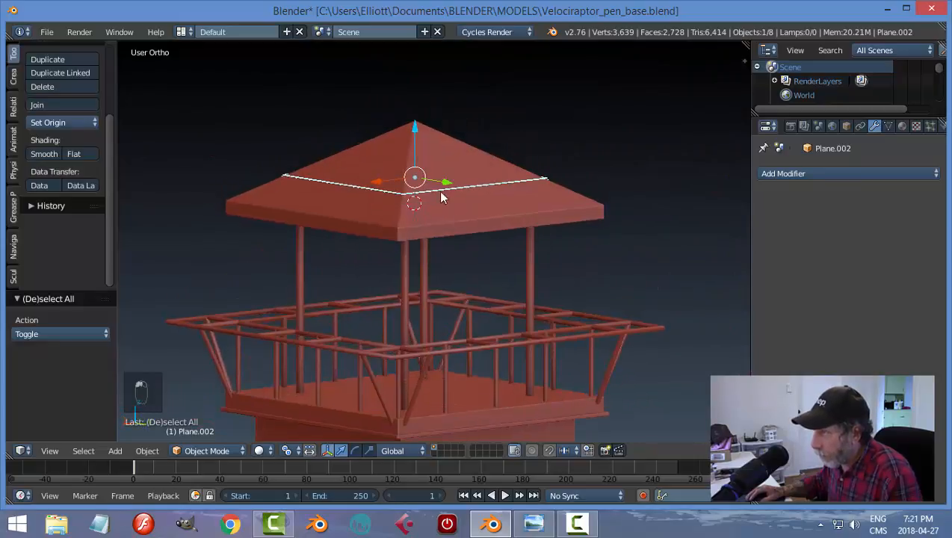
left_click_drag(415, 129, 415, 135)
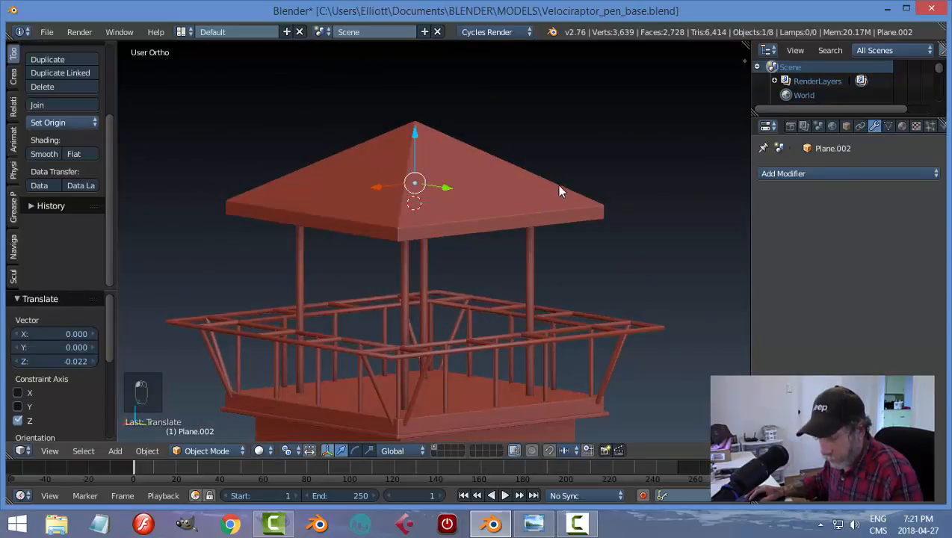
key("a")
- Apply the scale of the slab beneath the roof
middle_click_drag(559, 186, 504, 175)
right_click(482, 112)
key("Tab")
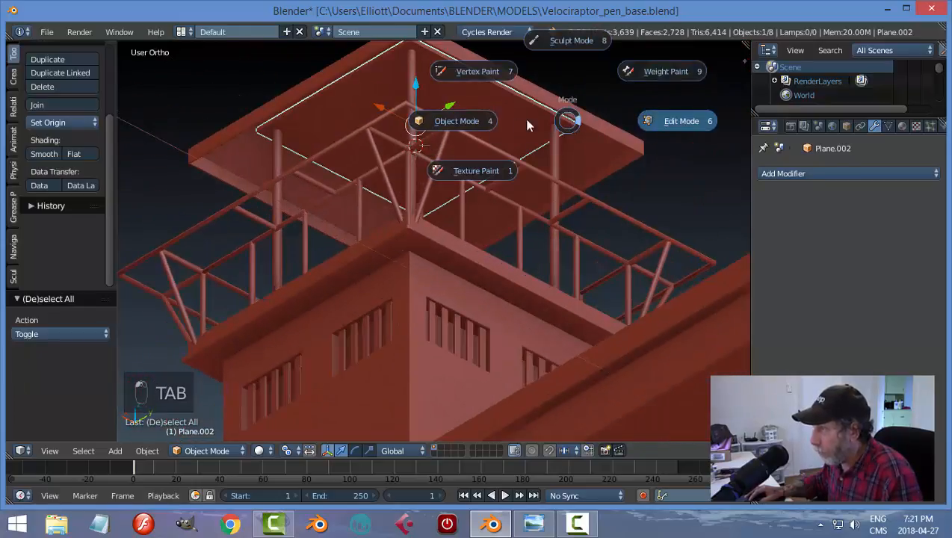
key("ctrl+a")
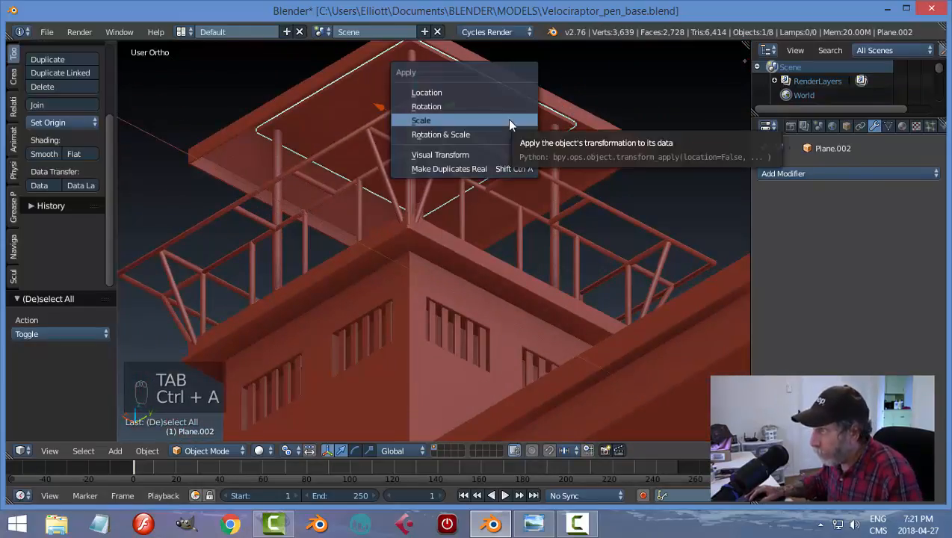
left_click(508, 125)
- Try selecting the slab's outer edges in edge select mode and return to Object Mode
key("Tab")
left_click(626, 121)
key("ctrl+Tab")
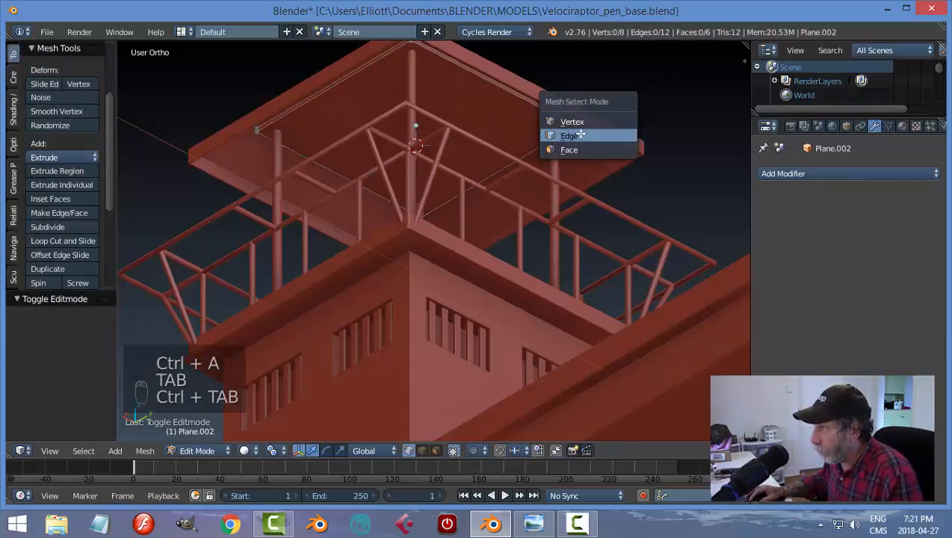
left_click(619, 131)
right_click(494, 89)
right_click(401, 70, "shift")
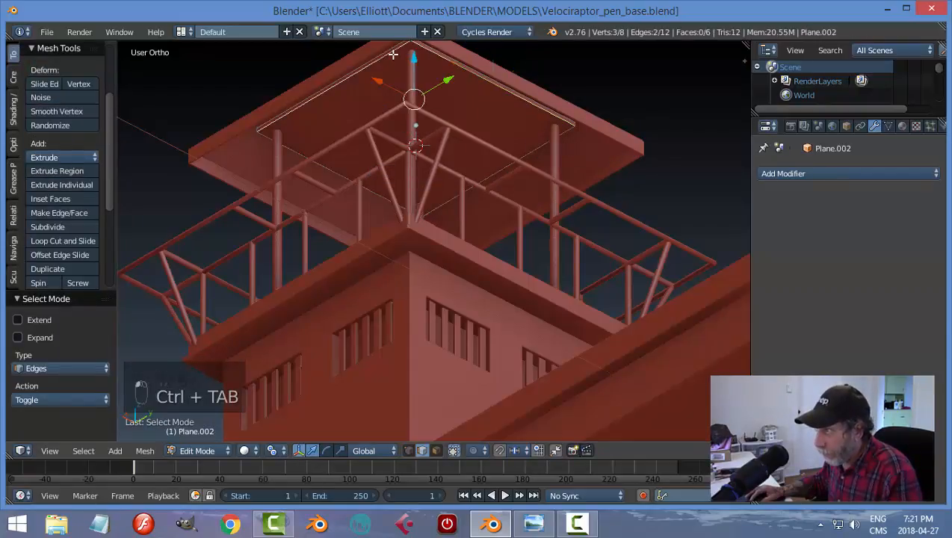
middle_click_drag(569, 153, 580, 198)
key("a")
right_click(437, 136)
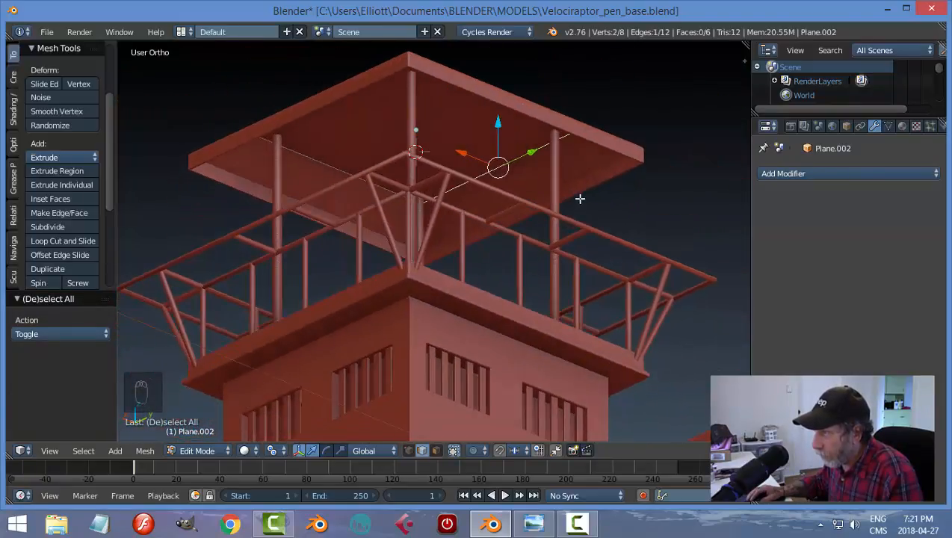
key("Tab")
left_click(478, 202)
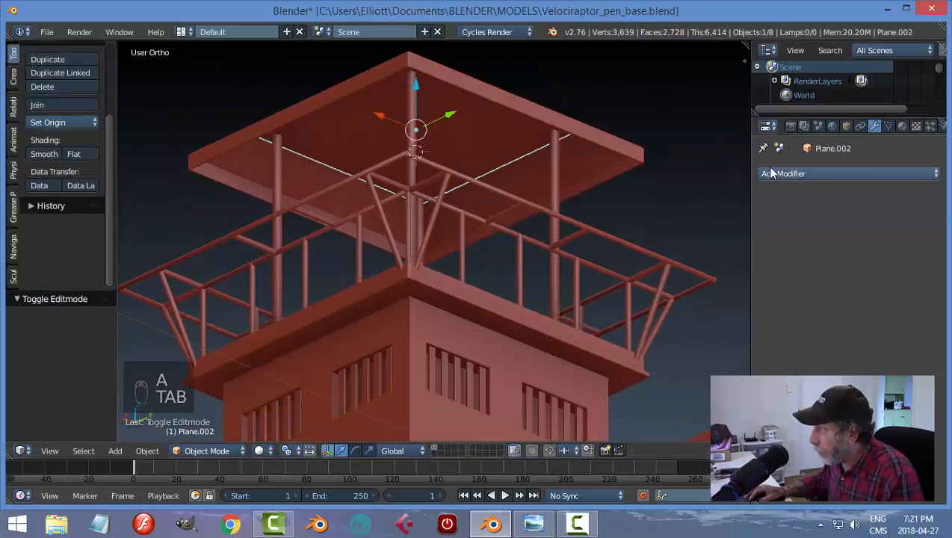
- Try a Bevel modifier on the slab beneath the roof and remove it
left_click(822, 173)
left_click(655, 222)
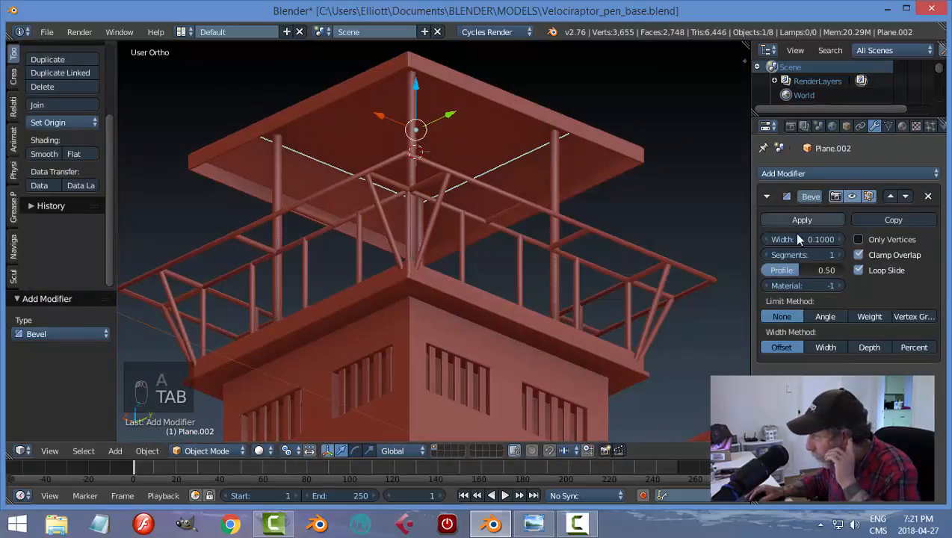
key("a")
scroll(506, 210, "up", 3)
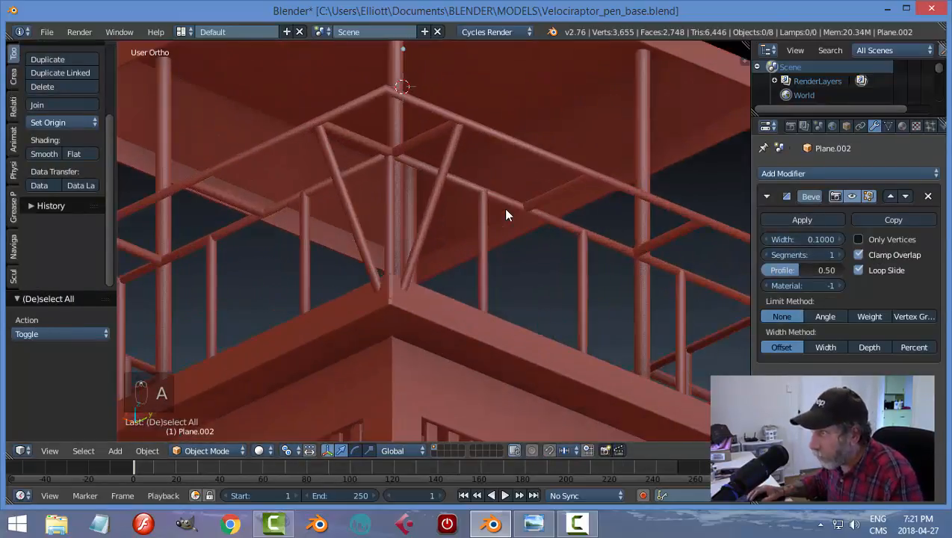
middle_click_drag(505, 209, 513, 185)
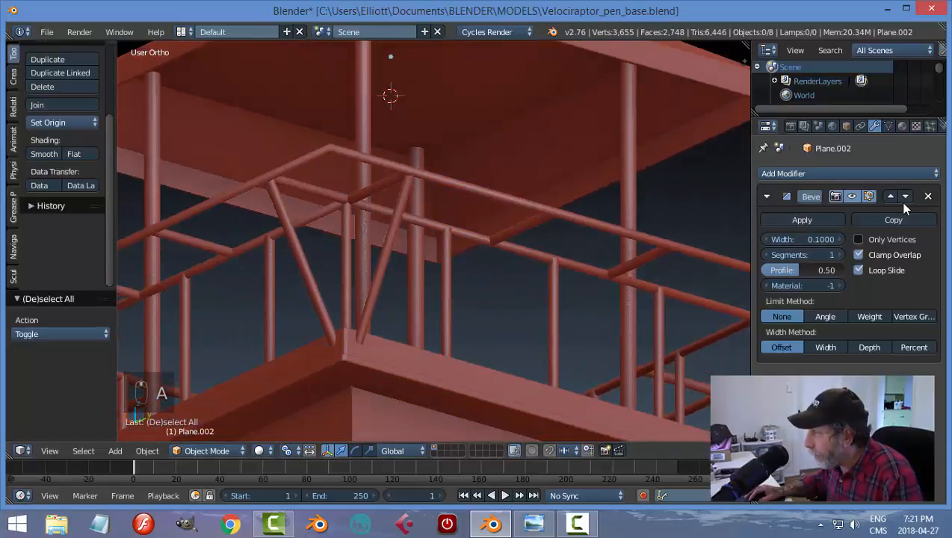
left_click(928, 197)
scroll(637, 183, "down", 4)
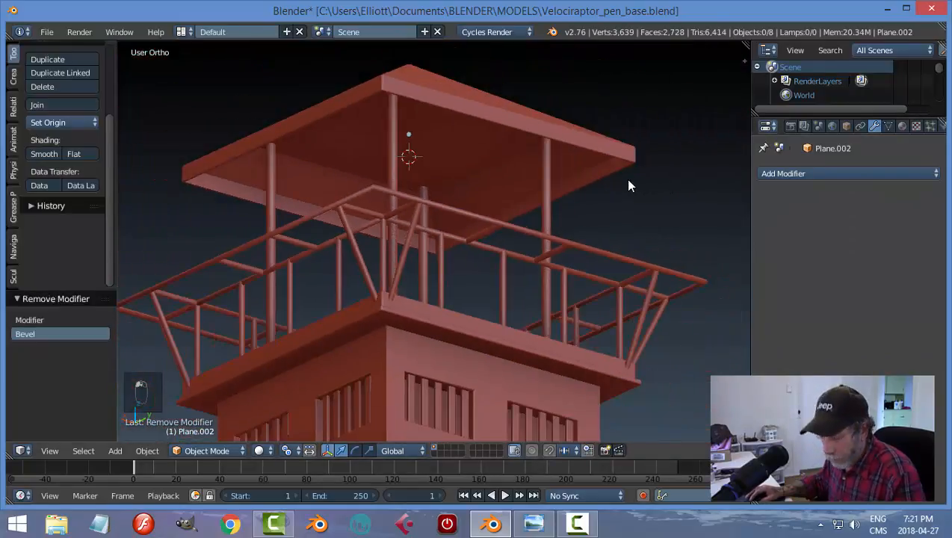
- Compare the tower's roof, posts and railing with the reference photo in Windows Photo Viewer, and return to Blender
key("a")
middle_click_drag(590, 197, 619, 217)
key("a")
scroll(574, 213, "down", 2)
scroll(585, 238, "down", 6)
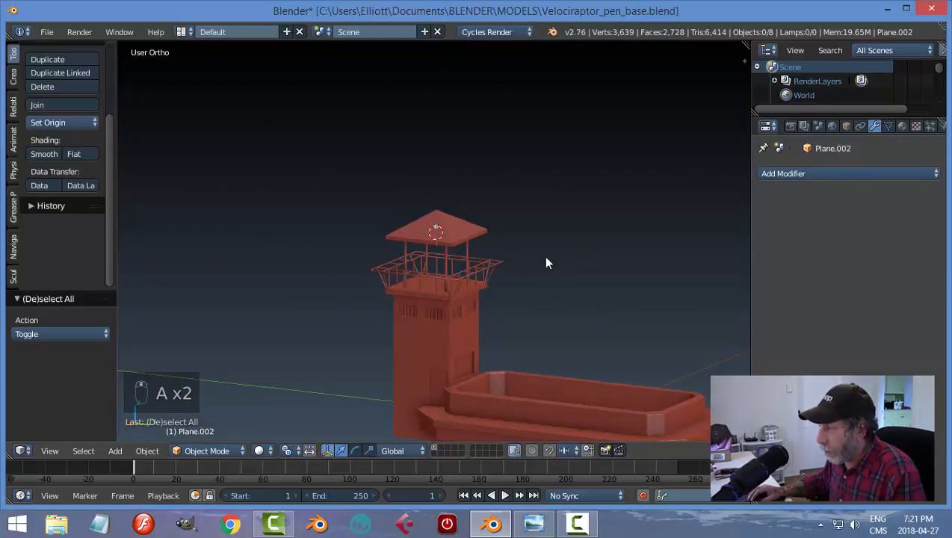
mouse_move(545, 256)
middle_mouse_down()
mouse_move(492, 219)
mouse_move(535, 247)
mouse_move(545, 269)
middle_mouse_up()
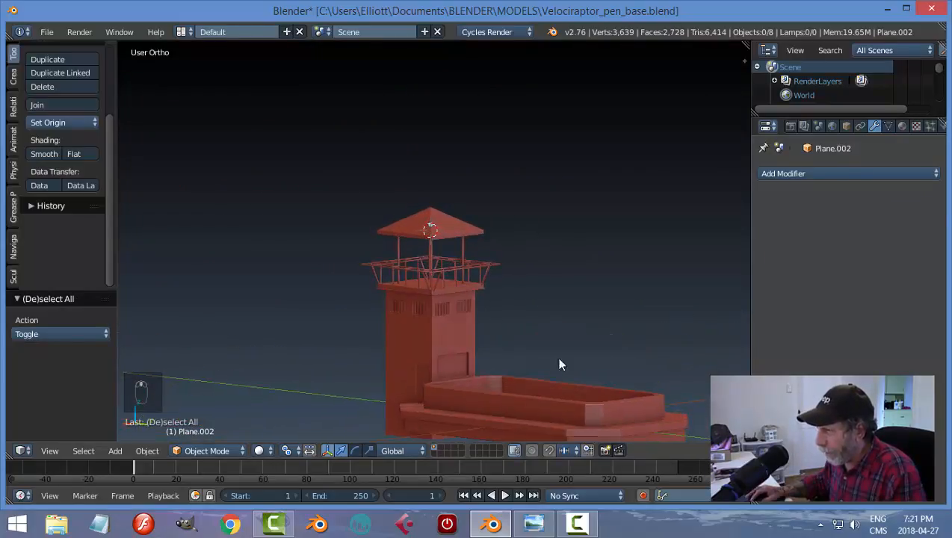
left_click(533, 523)
scroll(511, 230, "down", 3)
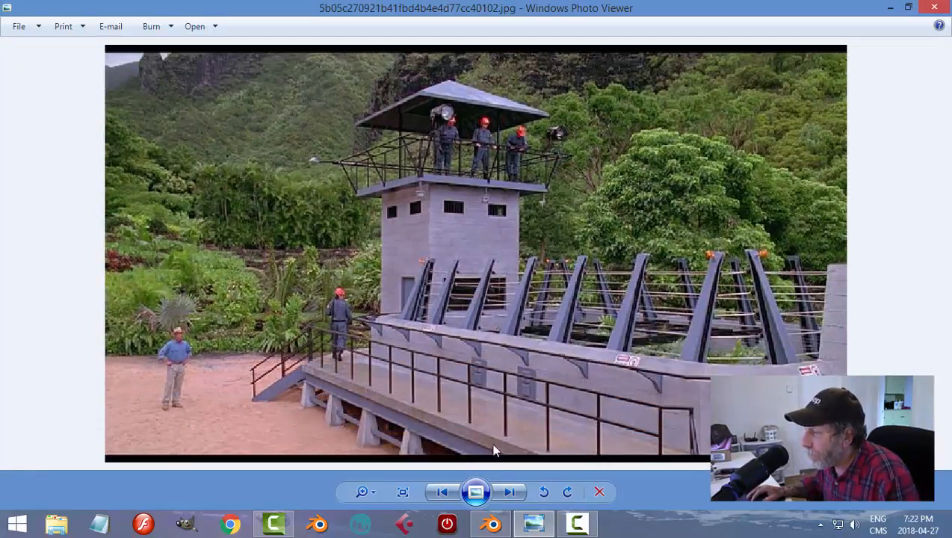
left_click(490, 523)
middle_click_drag(520, 231, 510, 248)
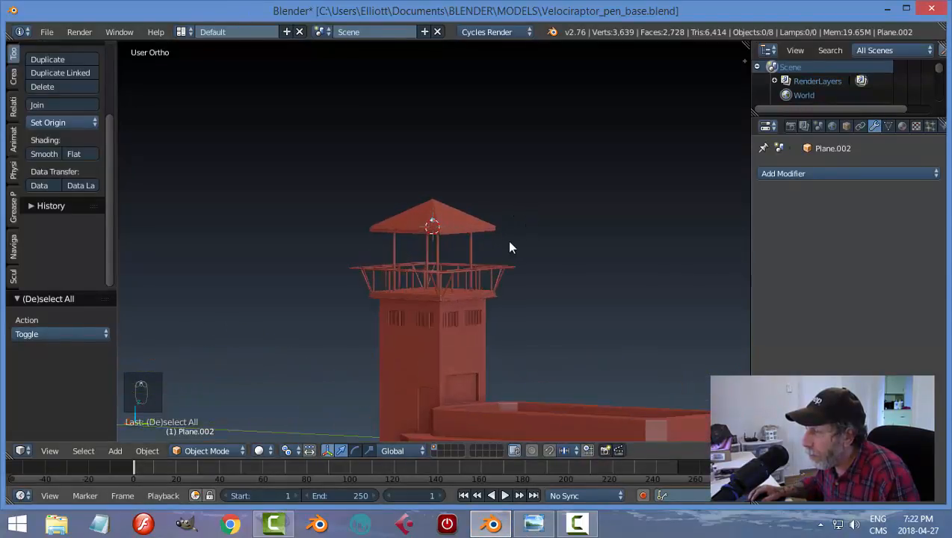
middle_click_drag(451, 226, 540, 410)
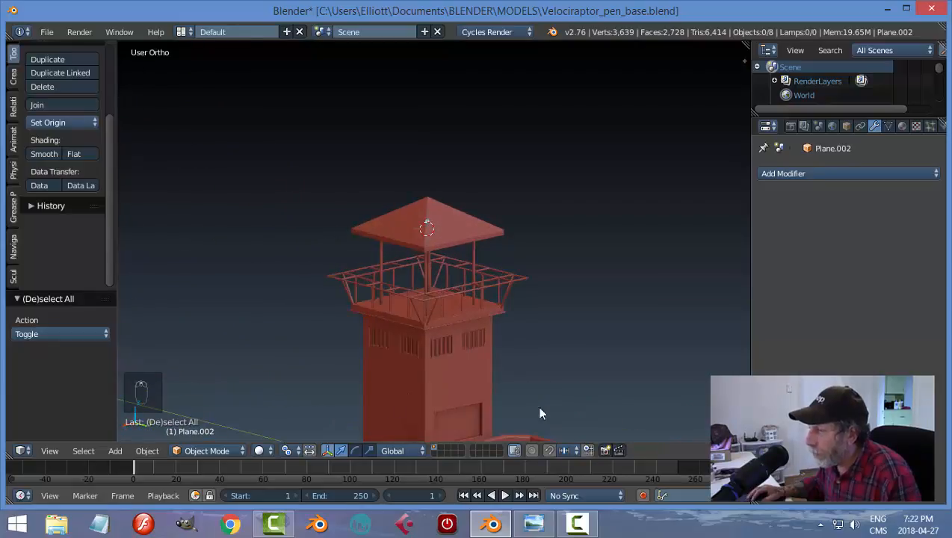
left_click(533, 523)
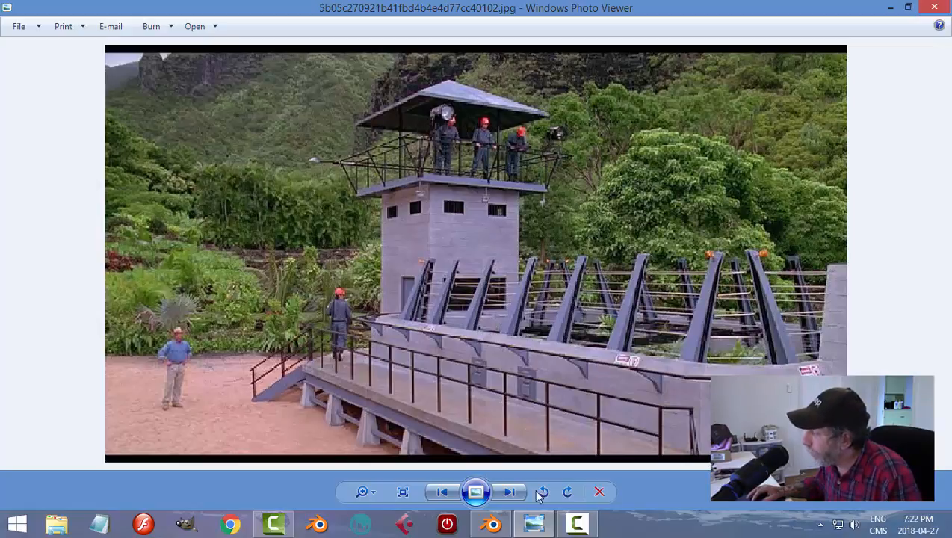
left_click(491, 523)
- Join the roof with the corner posts and the rooftop railing into one object and deselect it
right_click(464, 241)
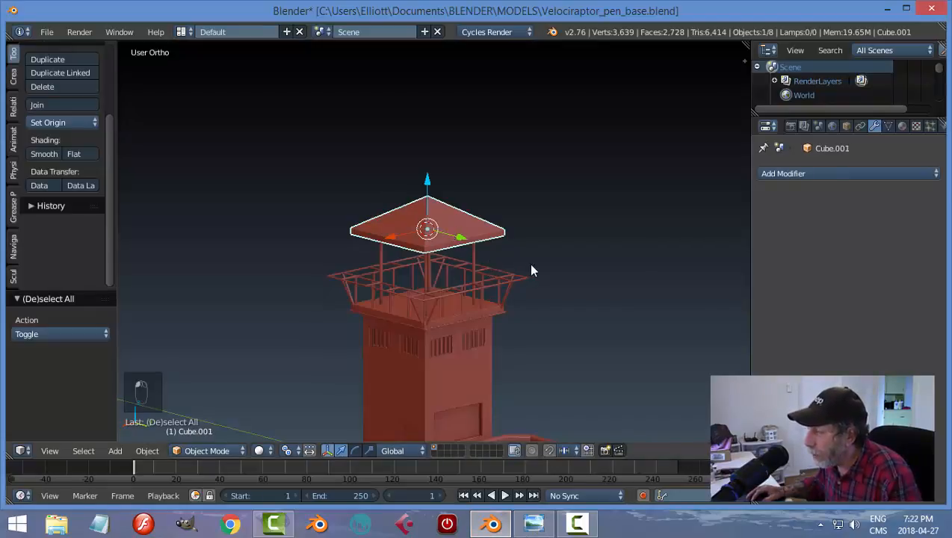
scroll(531, 271, "up", 2)
right_click(491, 261, "shift")
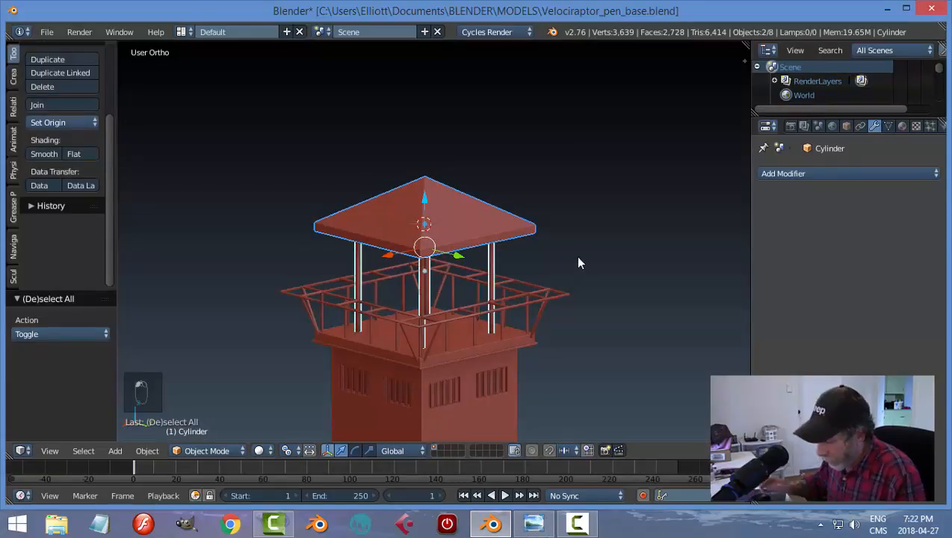
key("ctrl+j")
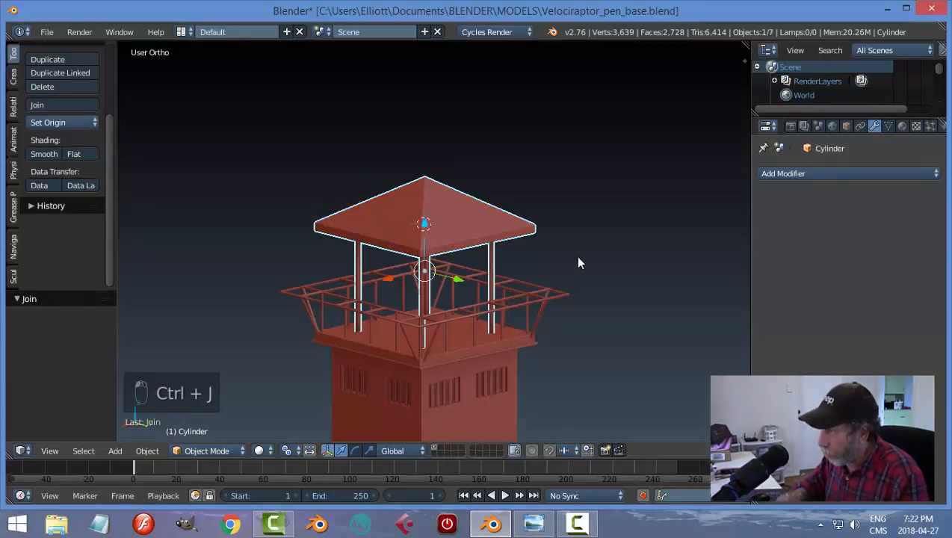
right_click(493, 304, "shift")
key("ctrl+j")
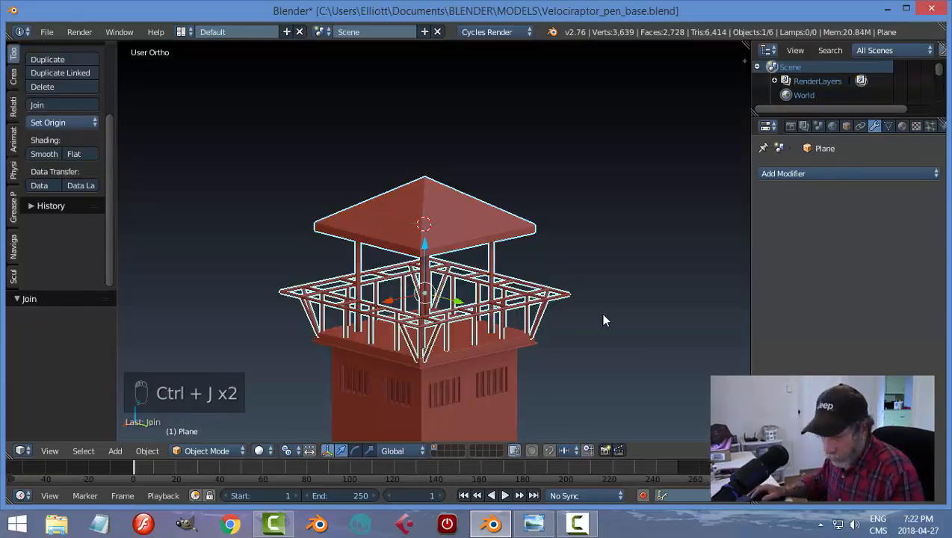
key("a")
- Try lifting the joined roof and railing assembly about 0.298 along Z and undo the move
right_click(404, 240)
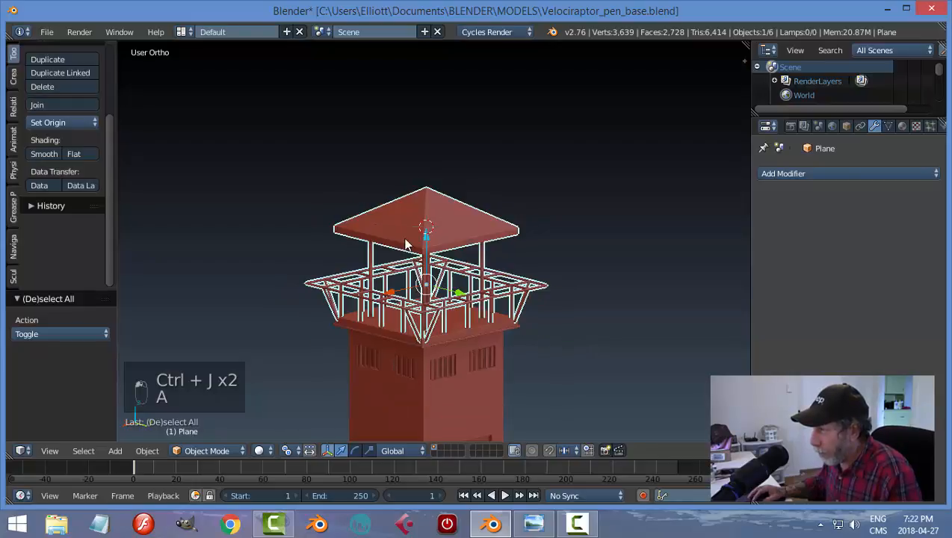
left_click_drag(429, 244, 430, 207)
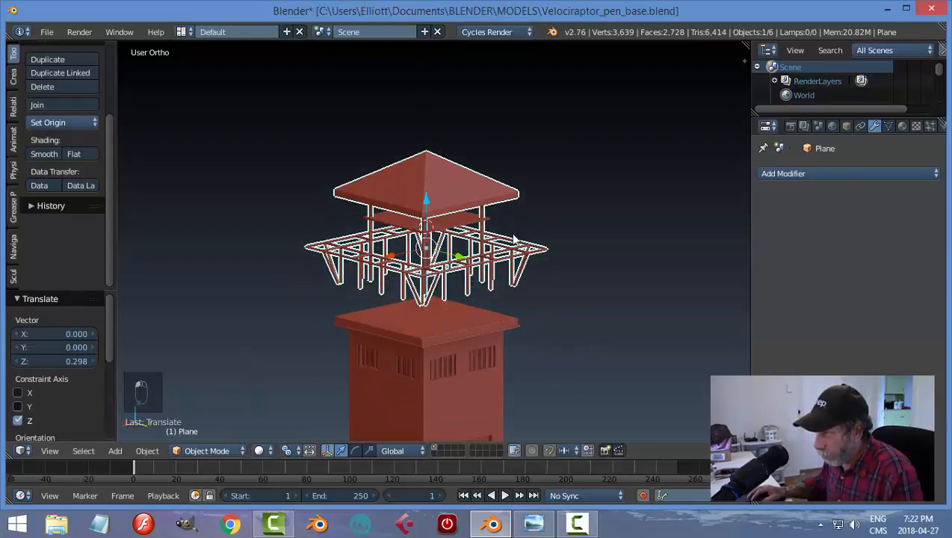
key("ctrl+z")
- Join the slab beneath the roof to the roof and railing assembly, and save over Velociraptor_pen_base.blend
middle_click_drag(531, 309, 525, 221)
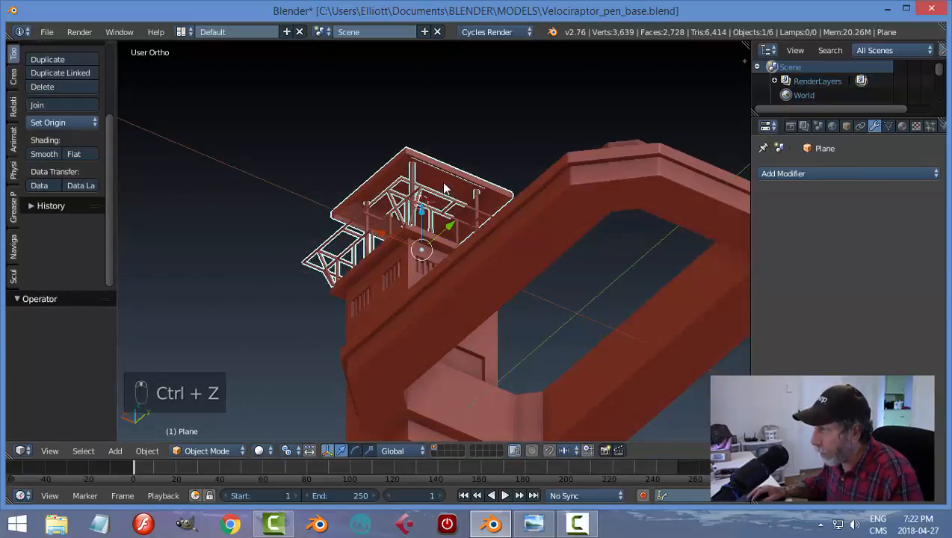
right_click(451, 187)
right_click(496, 195, "shift")
key("ctrl+j")
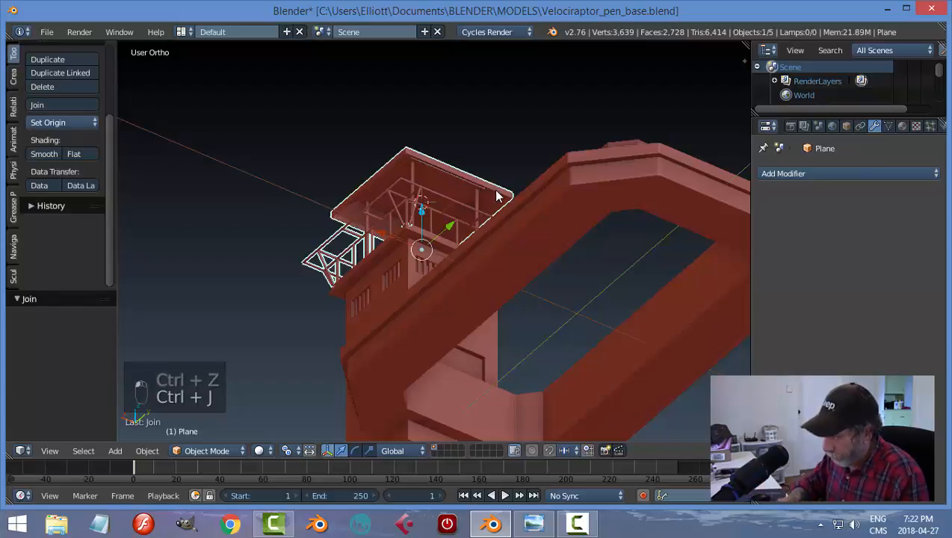
key("a")
key("ctrl+s")
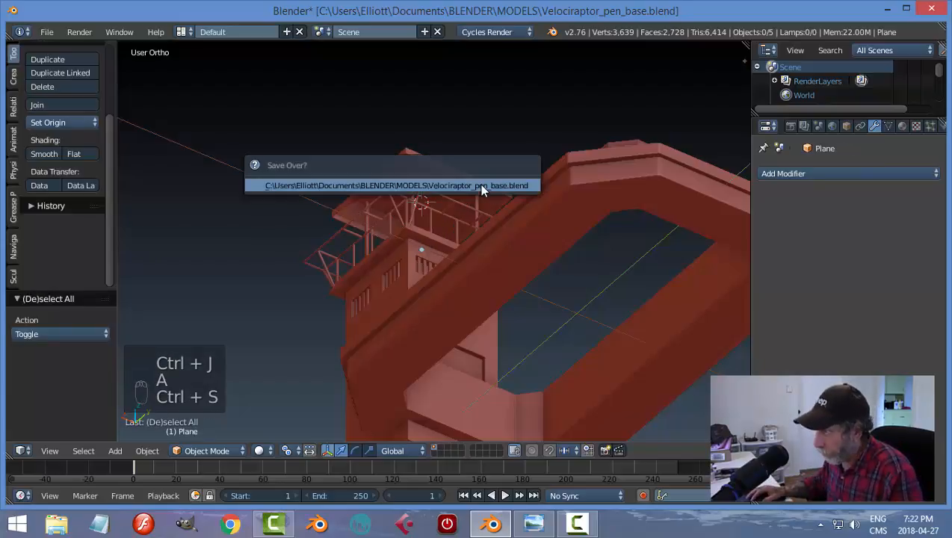
left_click(485, 187)
scroll(486, 144, "down", 3)
middle_click_drag(488, 145, 507, 272)
scroll(506, 272, "up", 2)
middle_click_drag(519, 301, 571, 274)
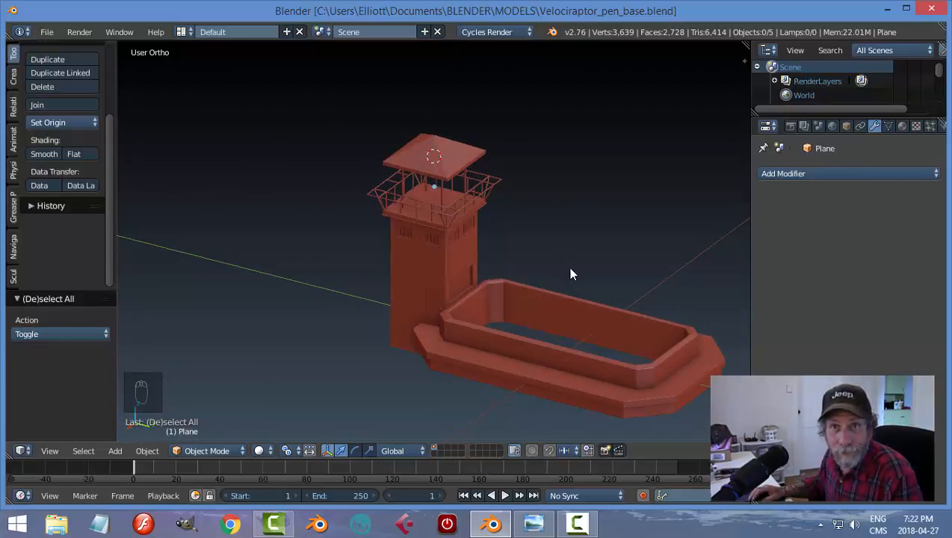